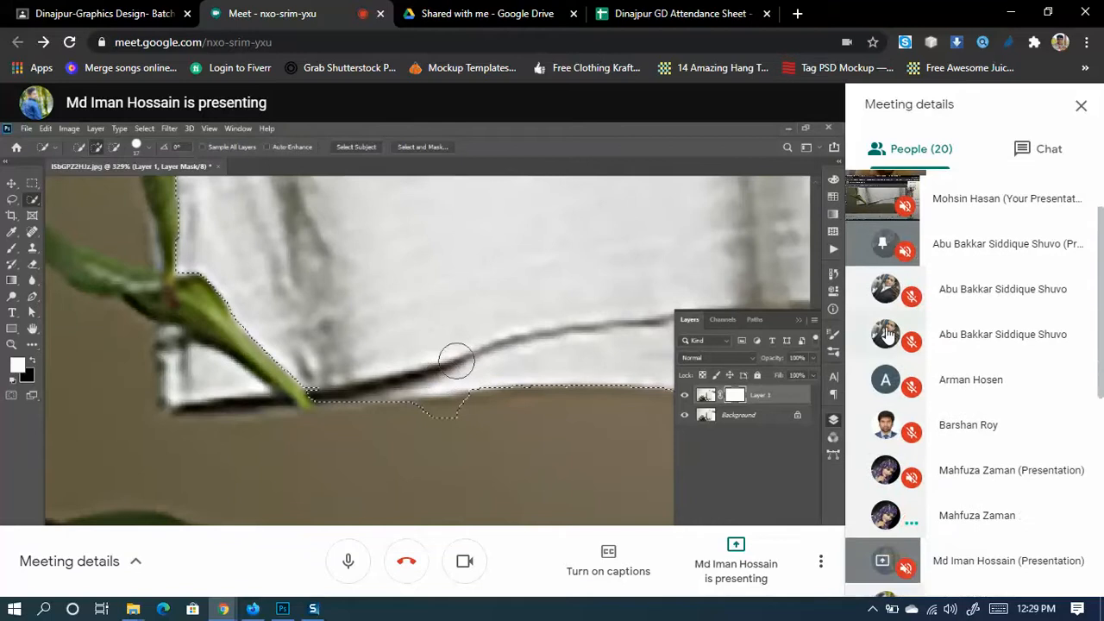
# Find the participant sharing the green T-shirt mockup in the meeting's people list and pin that presentation
pyautogui.scroll(-1, 889, 333)
pyautogui.scroll(-1, 880, 332)
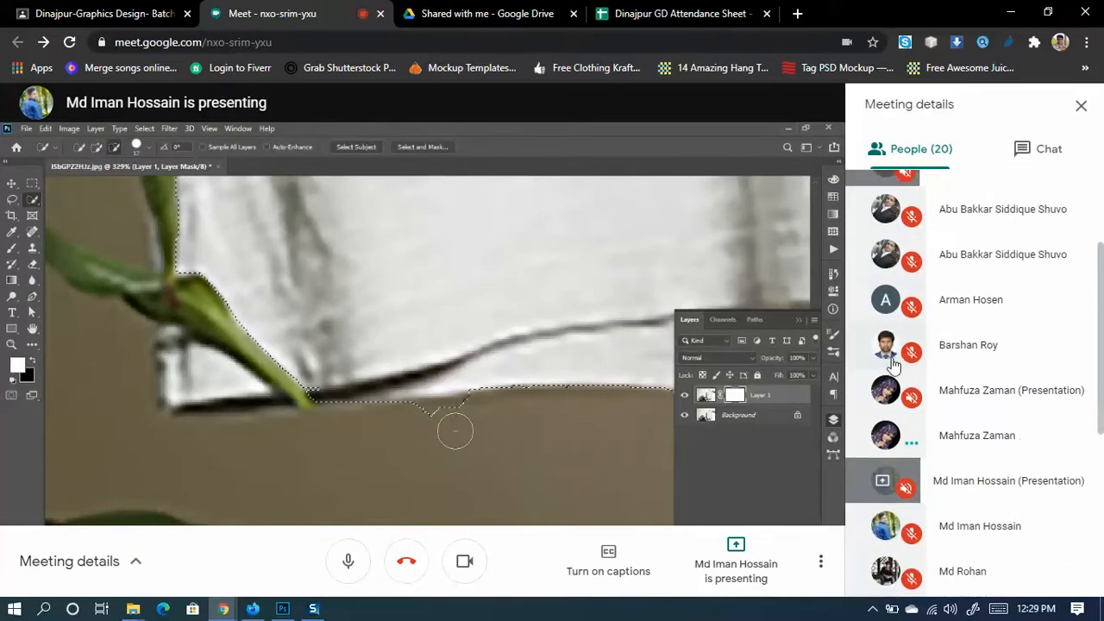
pyautogui.scroll(-1, 894, 371)
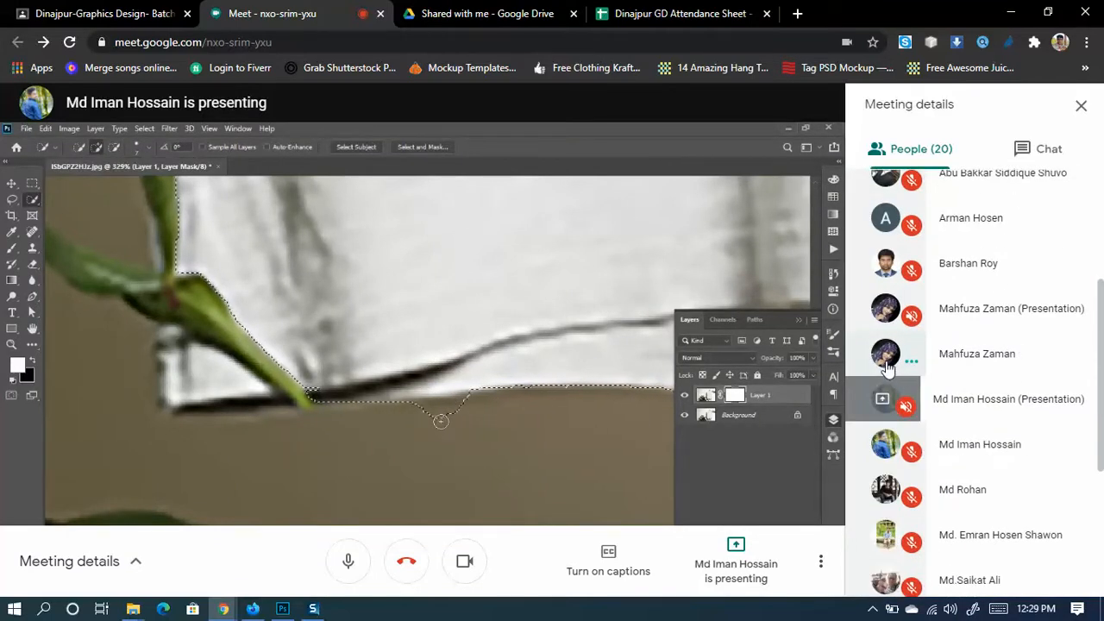
pyautogui.scroll(-1, 897, 355)
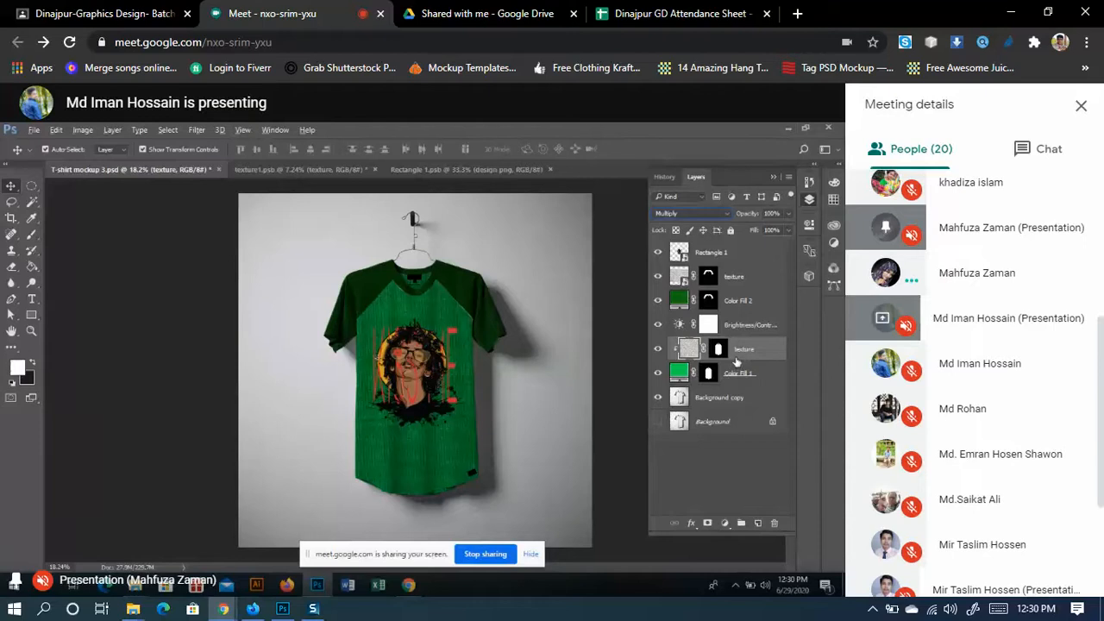
# Release the lower texture layer from its clipping mask and check the texture1.psb and Rectangle 1.psb documents against the mockup
pyautogui.keyDown('alt'); pyautogui.click(735, 359); pyautogui.keyUp('alt')
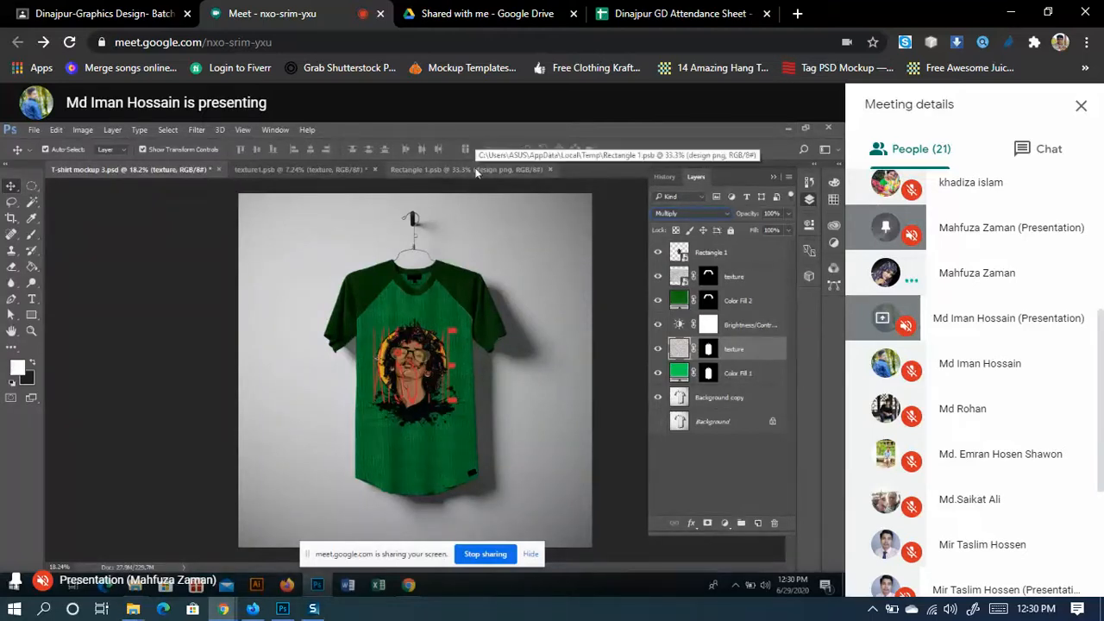
pyautogui.click(328, 170)
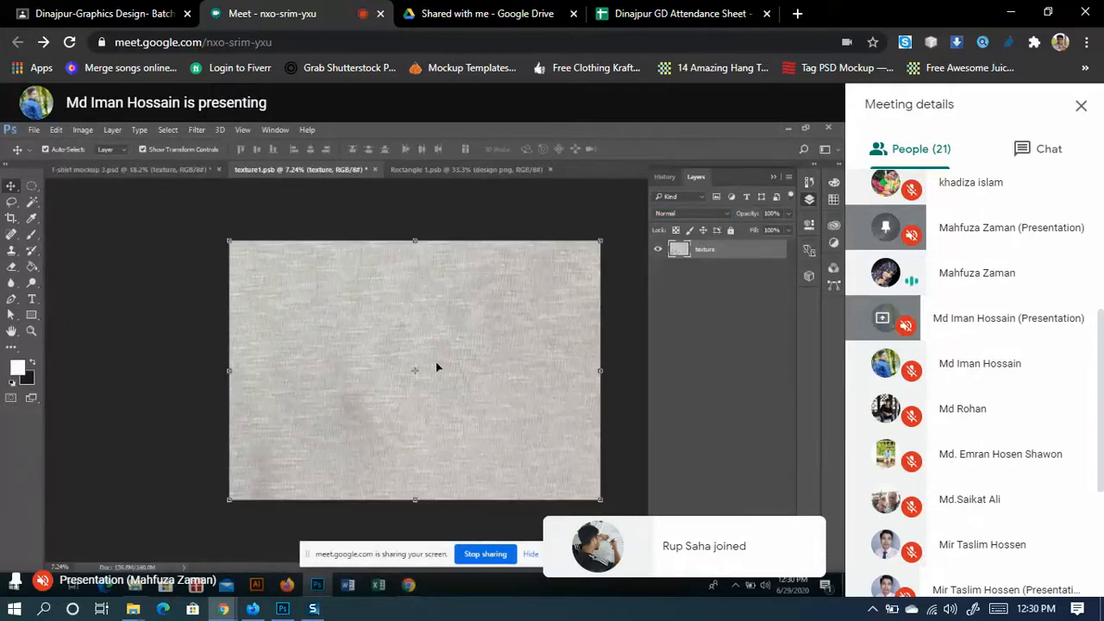
pyautogui.click(459, 170)
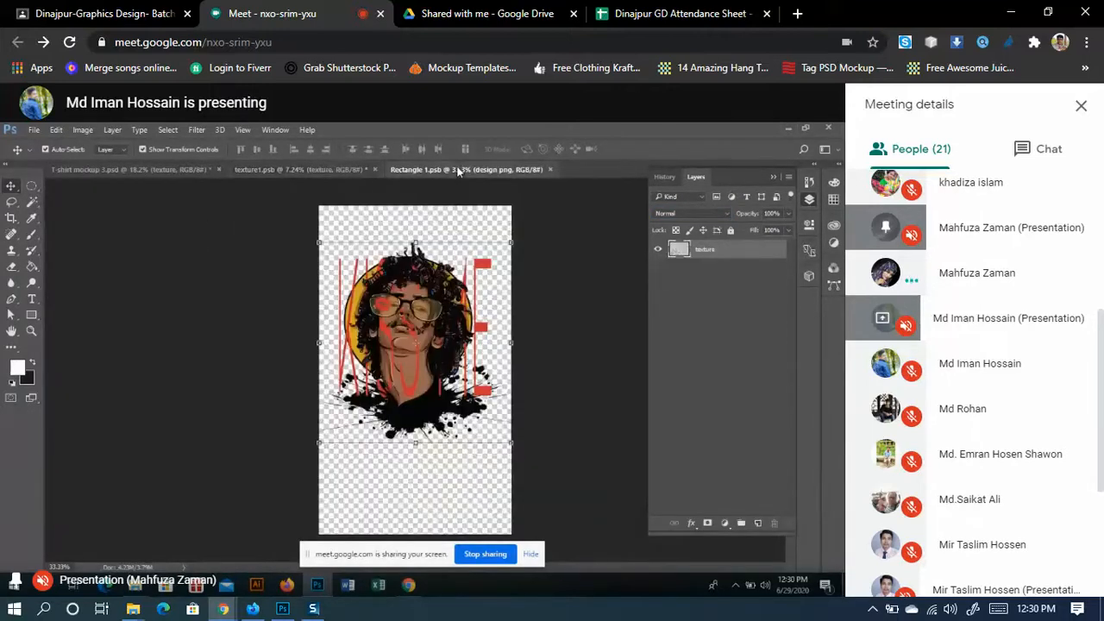
pyautogui.click(152, 168)
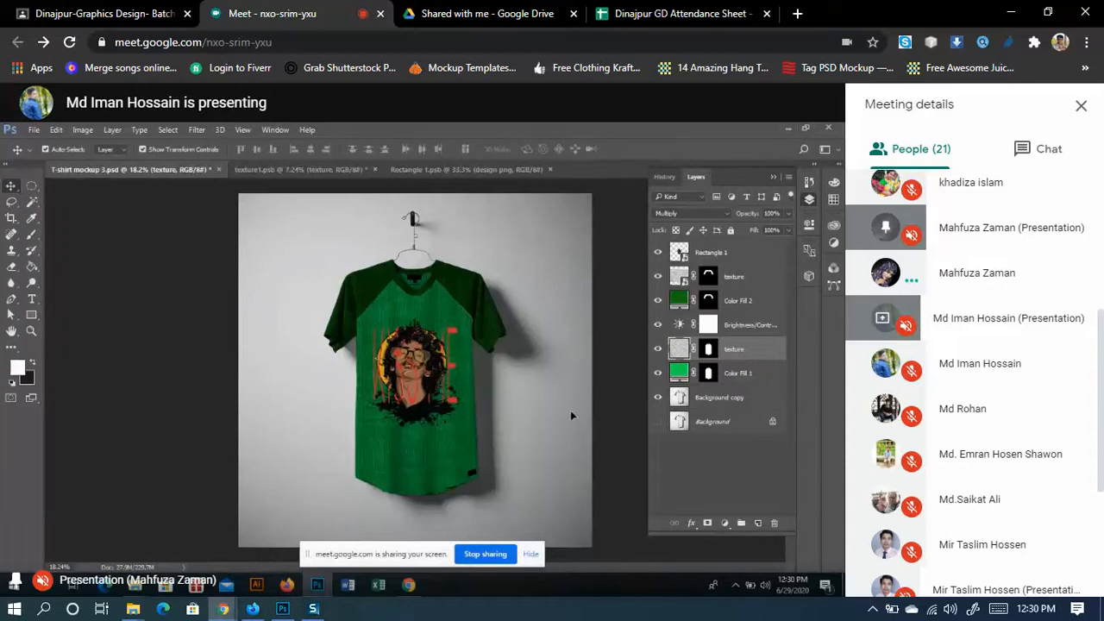
pyautogui.scroll(2, 570, 409)
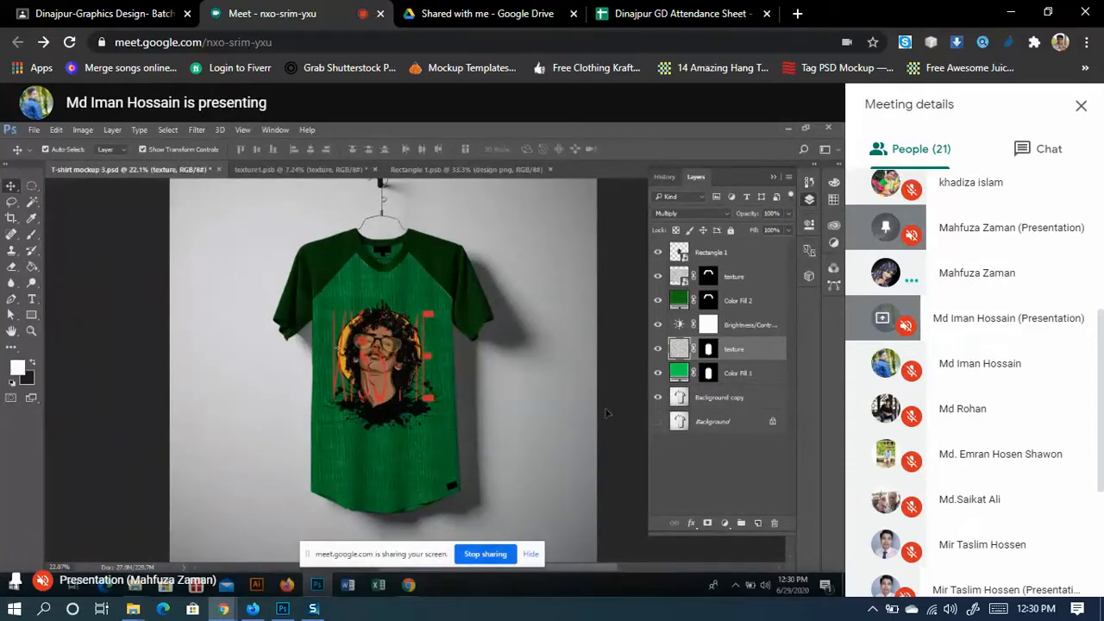
pyautogui.scroll(-2, 607, 413)
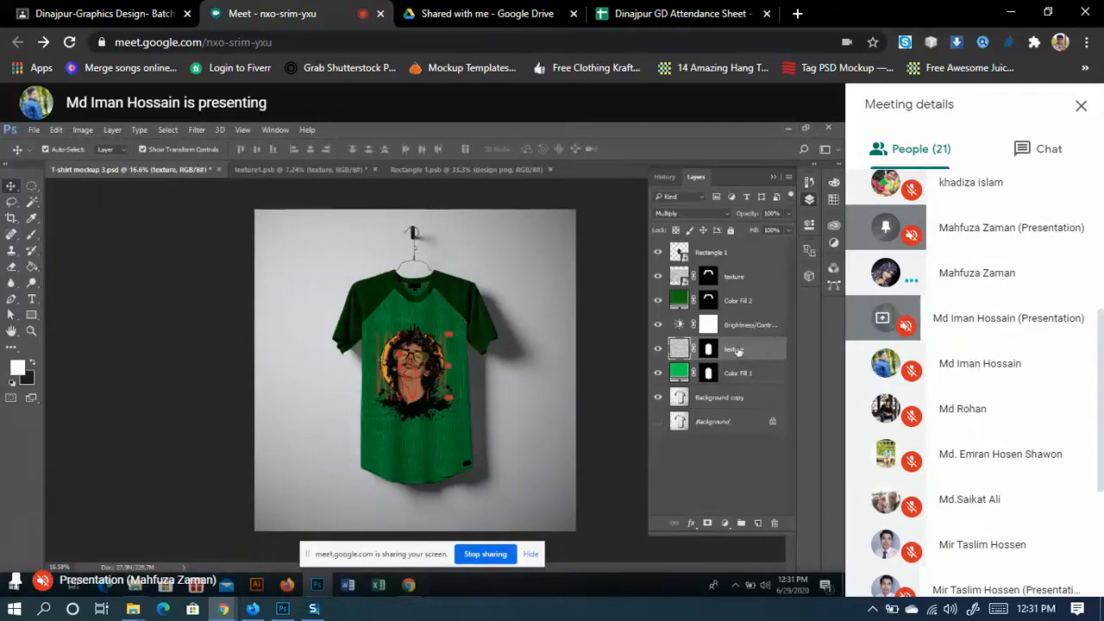
# Apply the lower texture layer's mask permanently and convert the layer to a smart object
pyautogui.click(708, 348)
pyautogui.moveTo(708, 349); pyautogui.dragTo(775, 523)
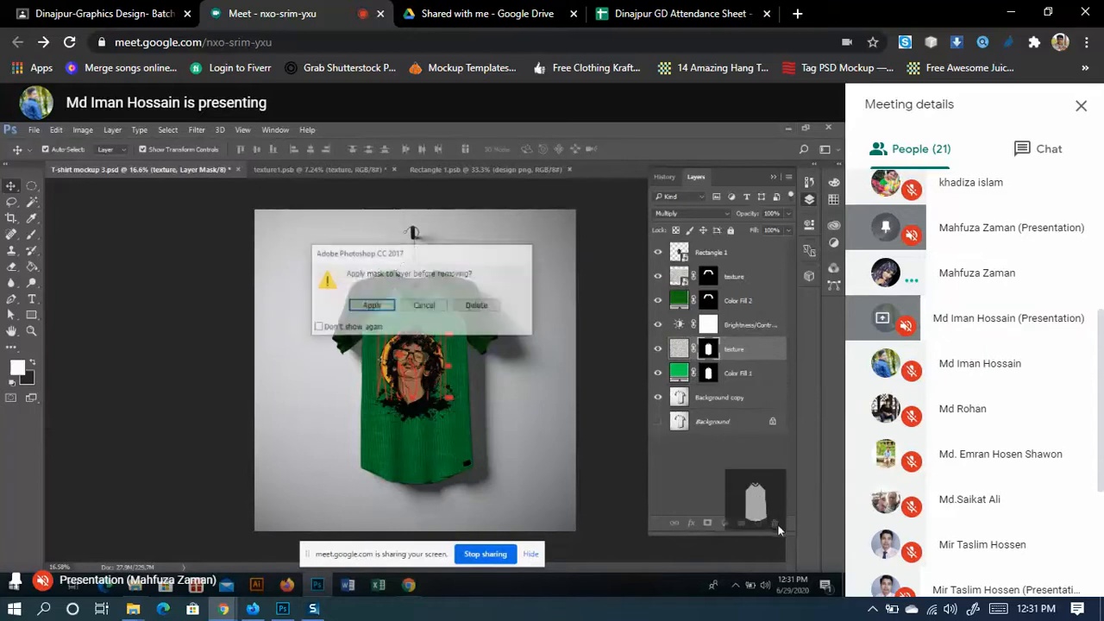
pyautogui.click(370, 306)
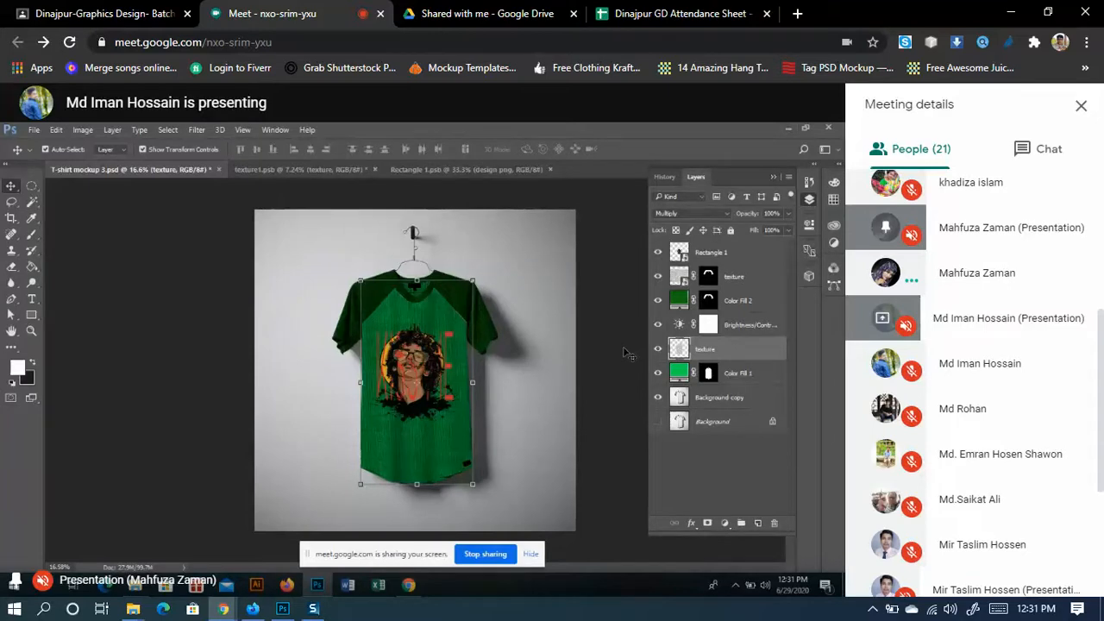
pyautogui.rightClick(706, 351)
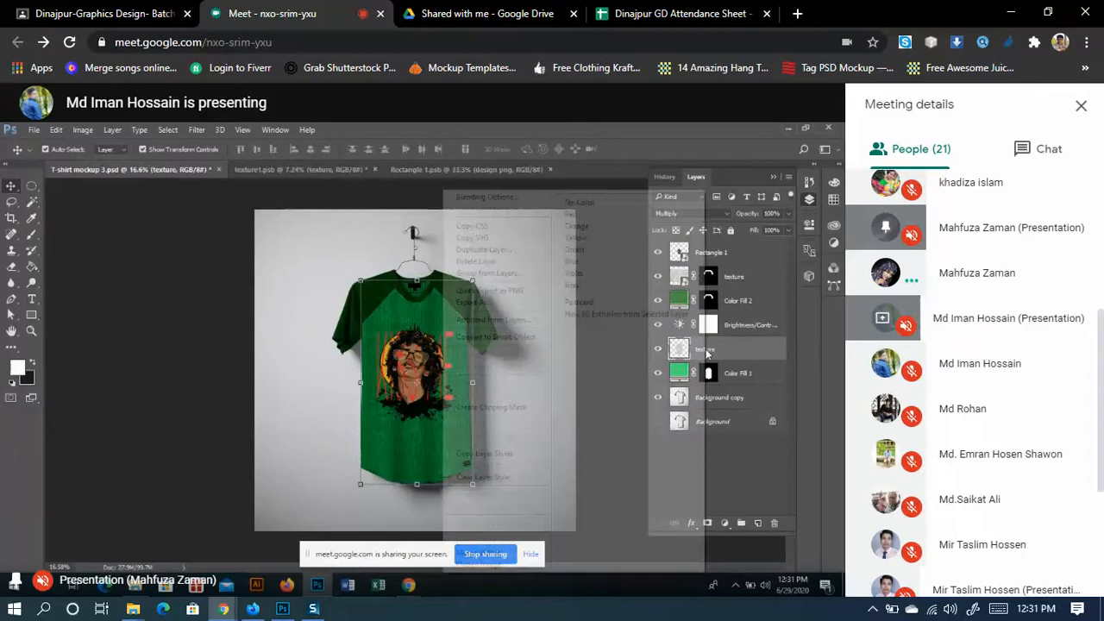
pyautogui.click(520, 339)
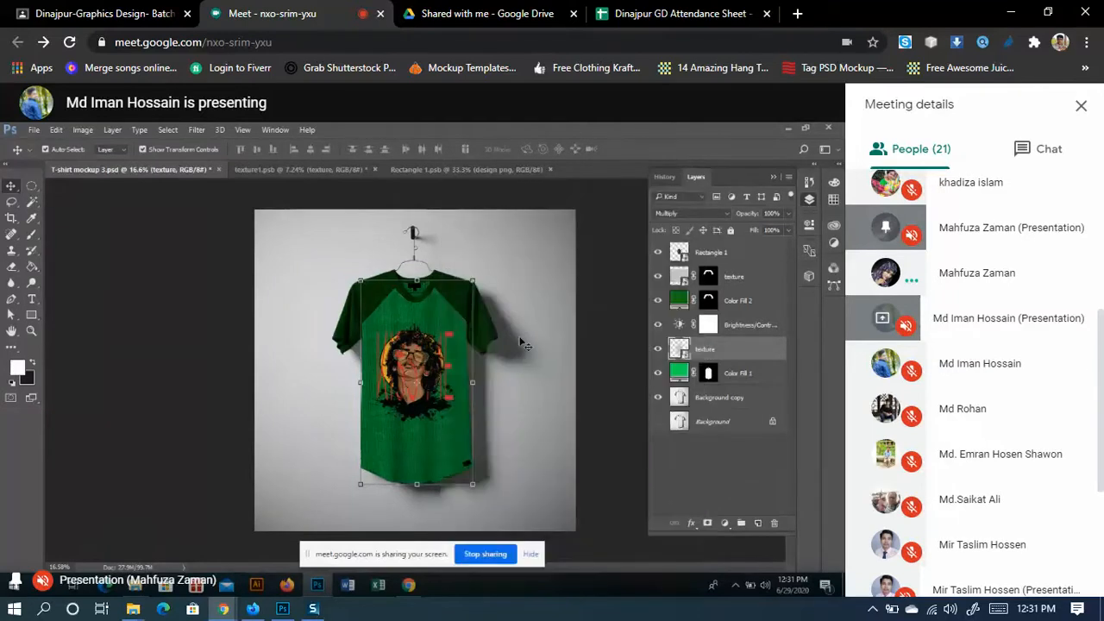
# Open the converted texture smart object's contents and enlarge its canvas to about four times the width and height with the Crop tool
pyautogui.doubleClick(680, 350)
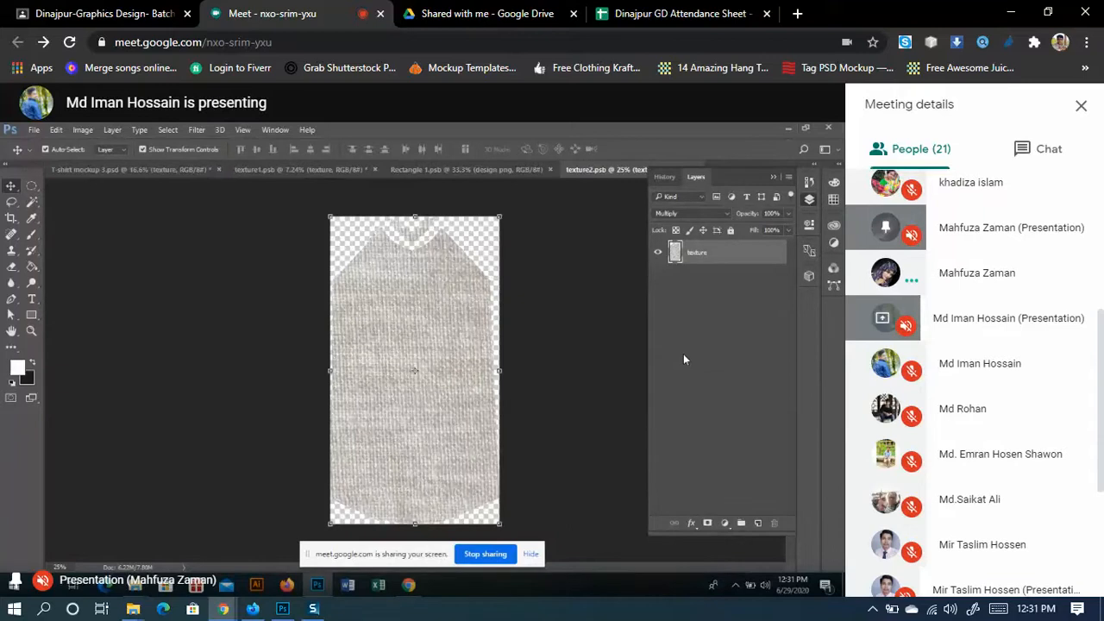
pyautogui.click(11, 217)
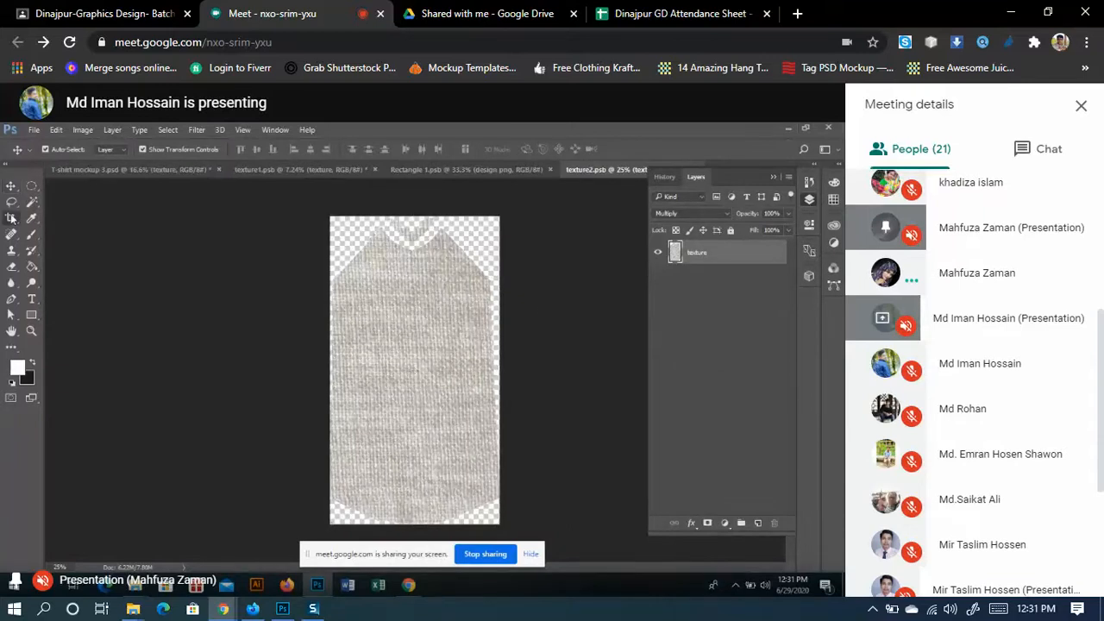
pyautogui.moveTo(499, 371); pyautogui.dragTo(767, 392)
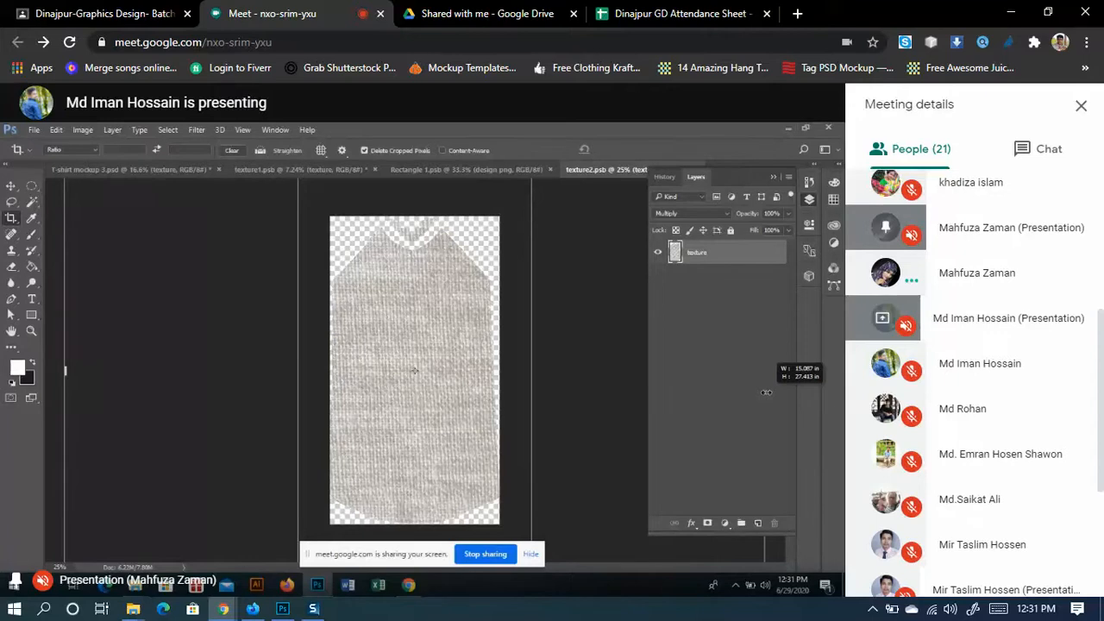
pyautogui.moveTo(766, 393); pyautogui.dragTo(763, 389)
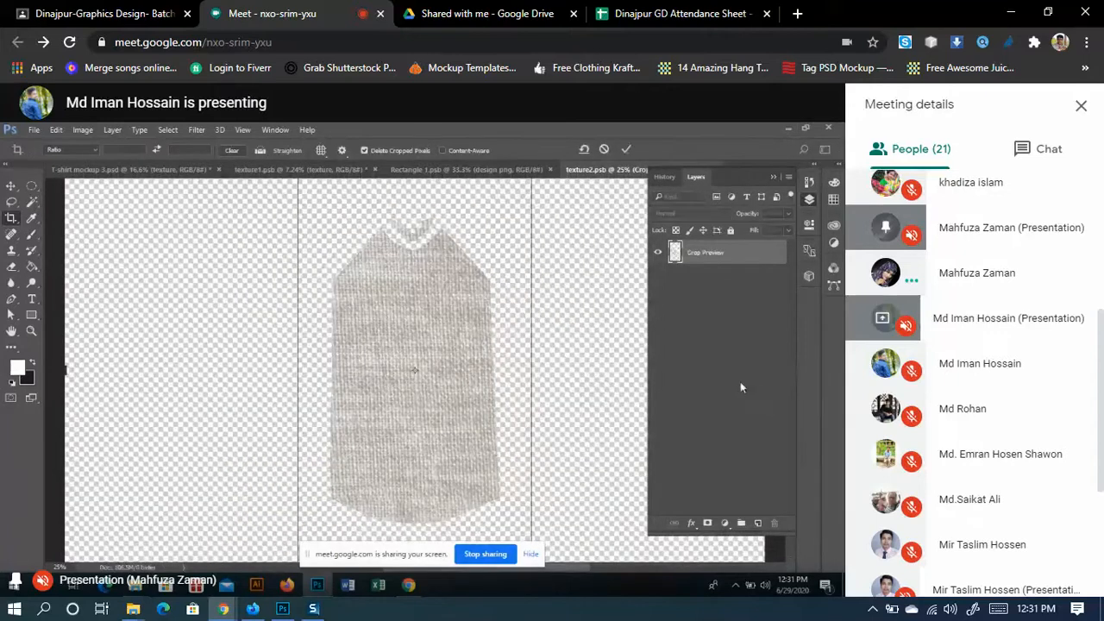
pyautogui.click(626, 150)
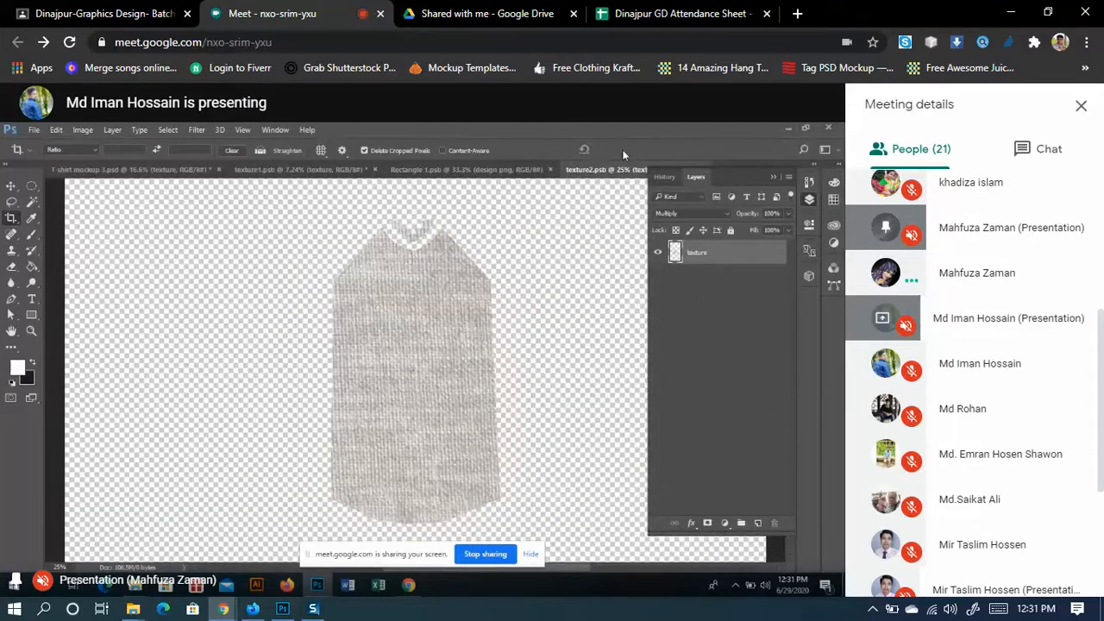
# Select the transparent area around the texture with the Magic Wand and fill it Content-Aware in Normal mode at 100% opacity with Color Adaptation
pyautogui.click(32, 201)
pyautogui.rightClick(29, 202)
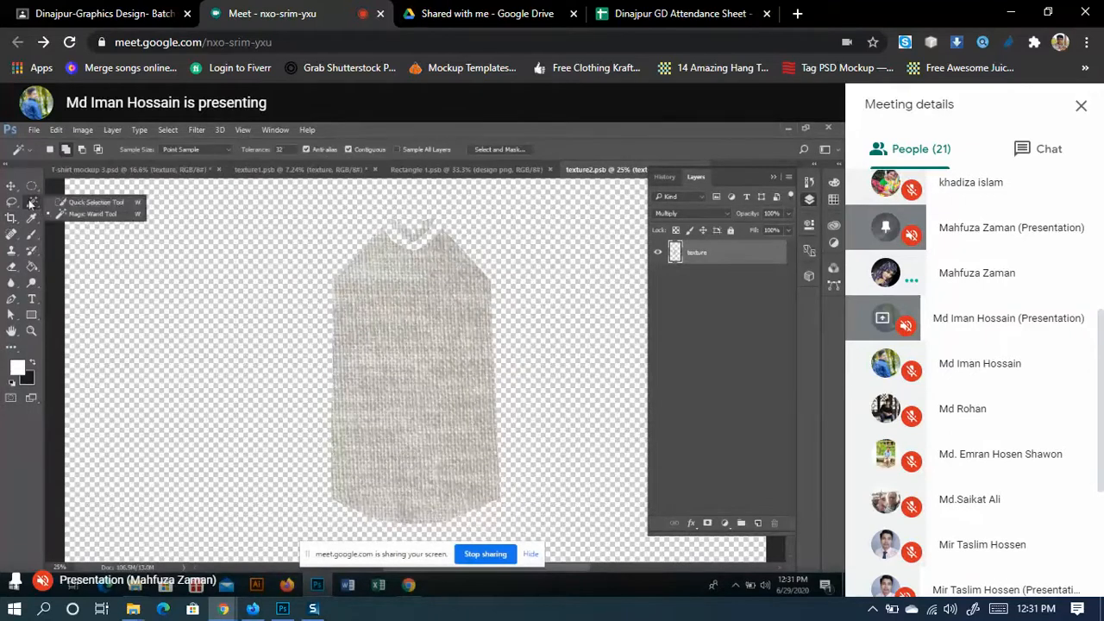
pyautogui.click(93, 214)
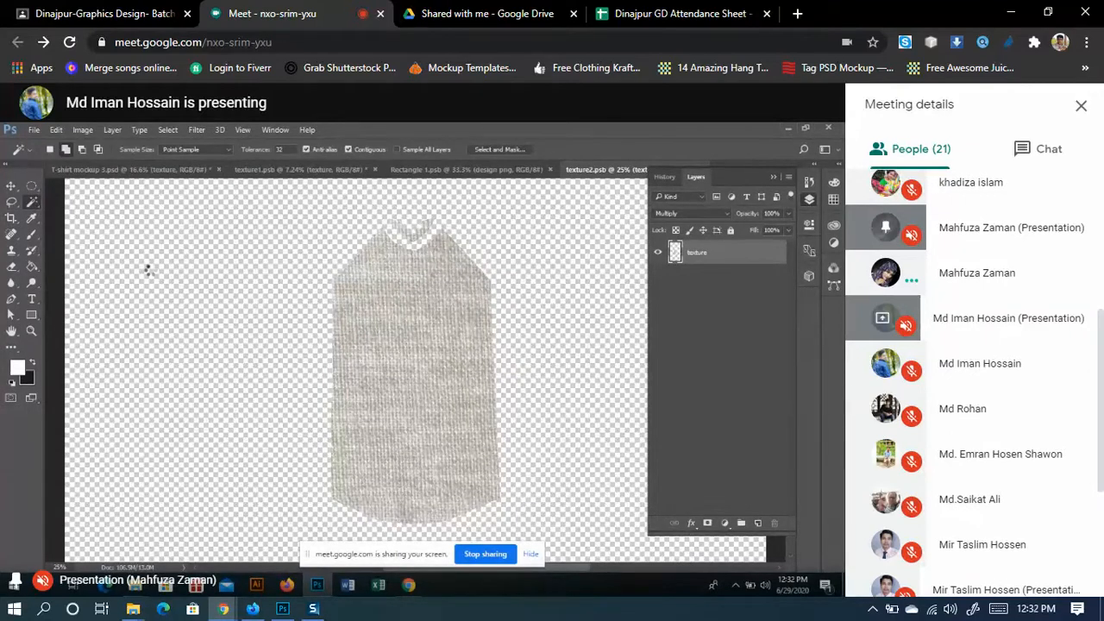
pyautogui.click(152, 273)
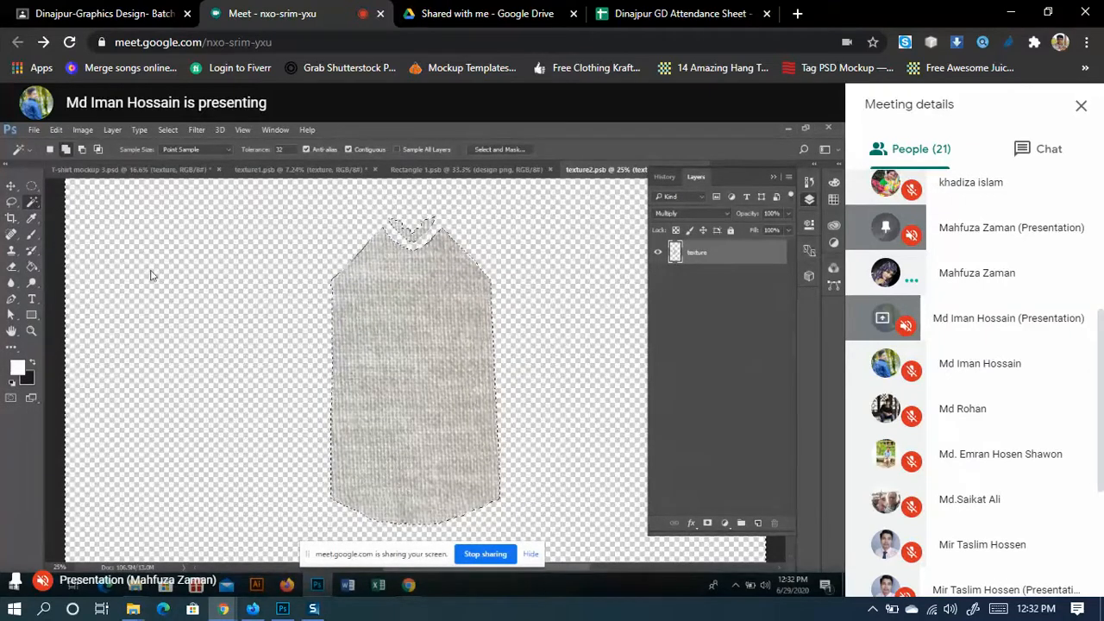
pyautogui.click(55, 130)
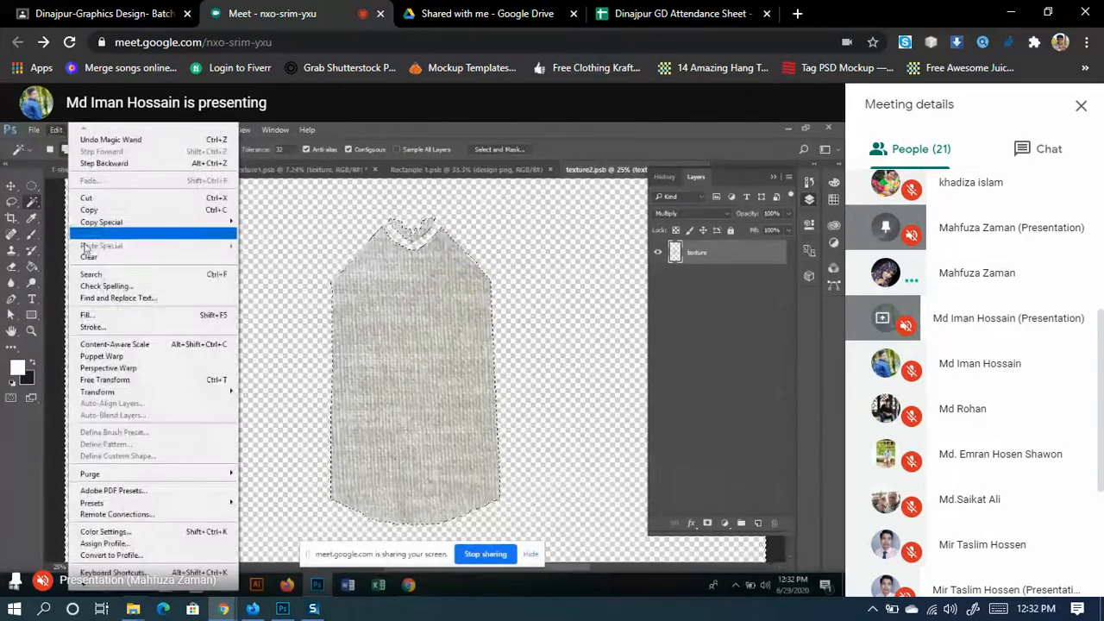
pyautogui.click(103, 317)
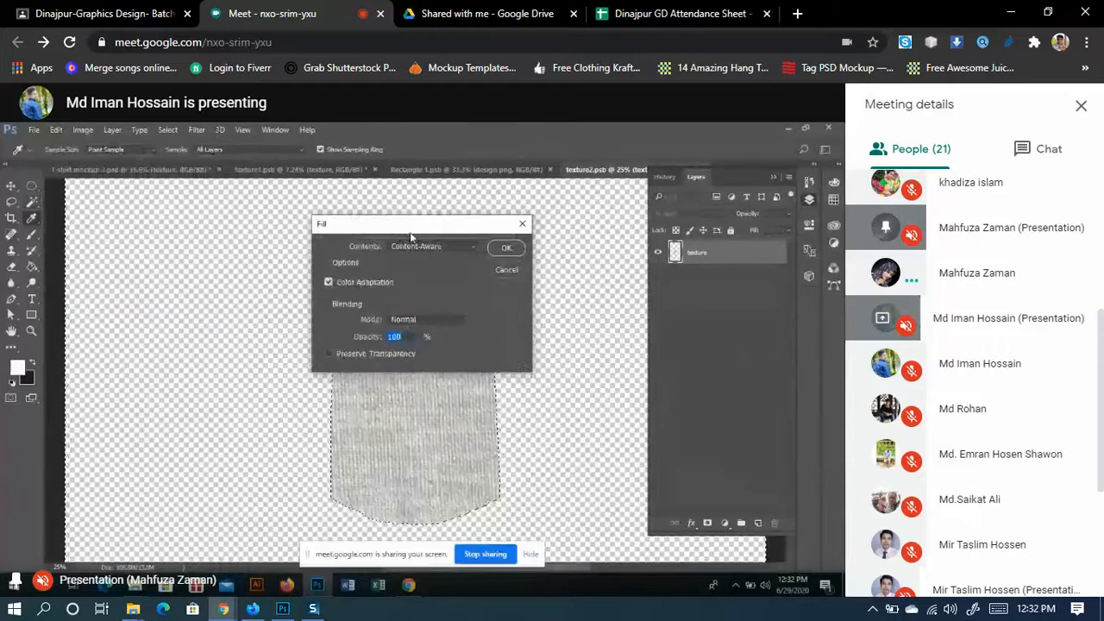
pyautogui.click(506, 247)
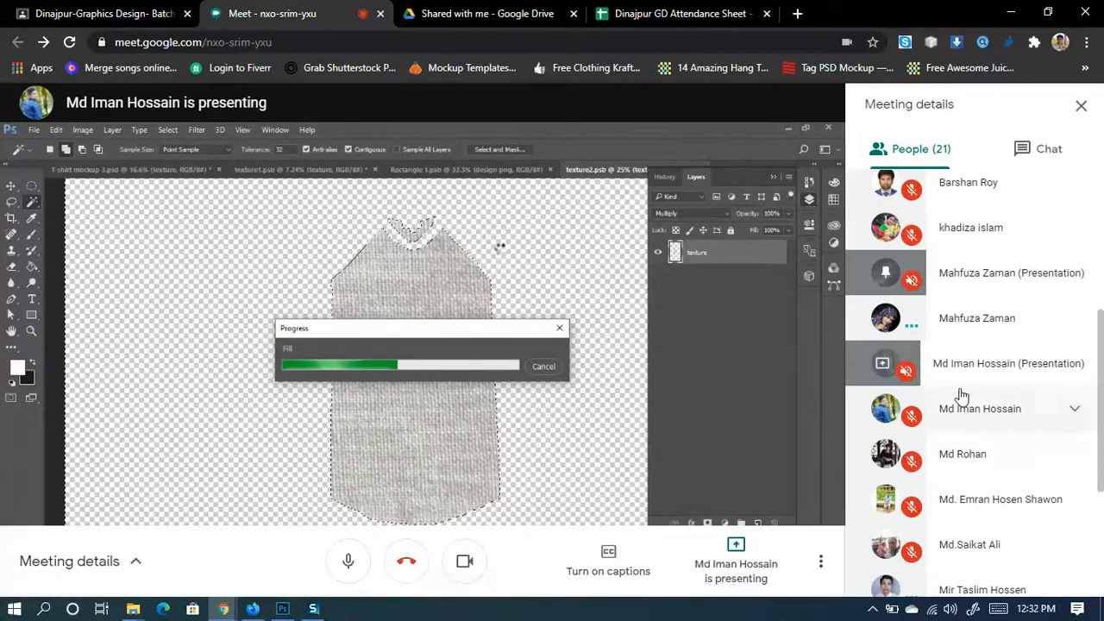
# Look through the meeting's participants and pin the green T-shirt mockup presentation back to the main view
pyautogui.scroll(-2, 958, 405)
pyautogui.scroll(-1, 953, 414)
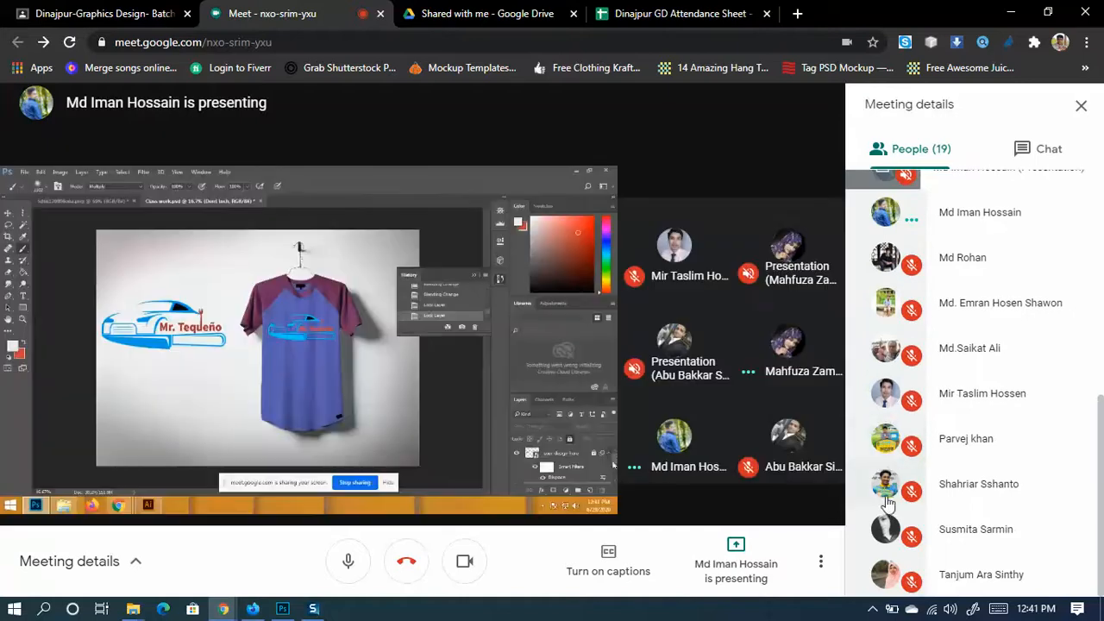
pyautogui.scroll(4, 889, 490)
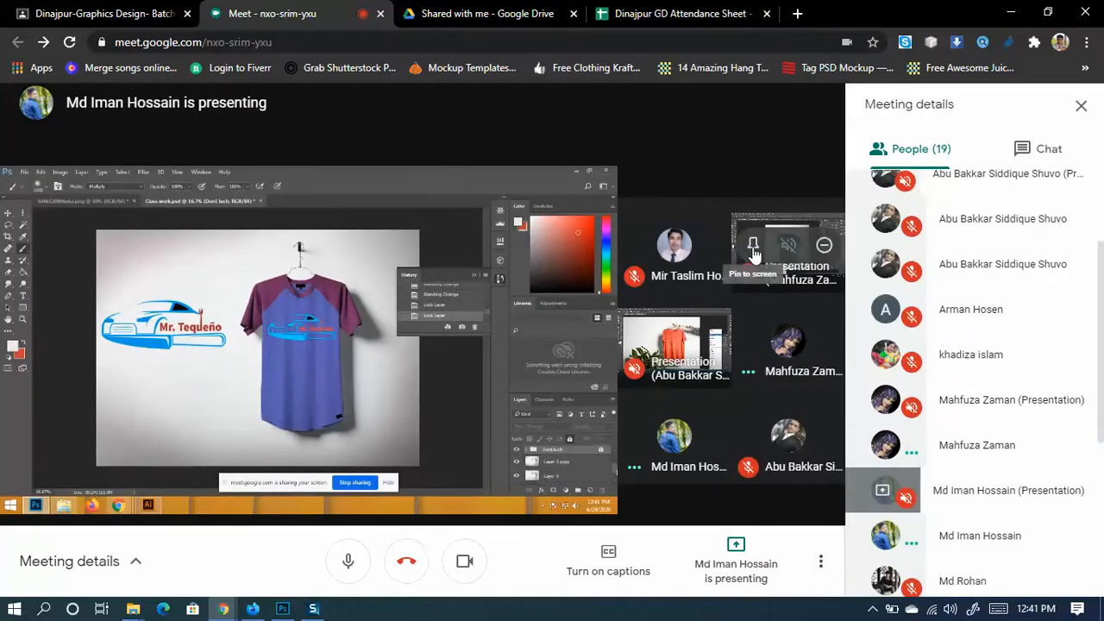
pyautogui.click(750, 247)
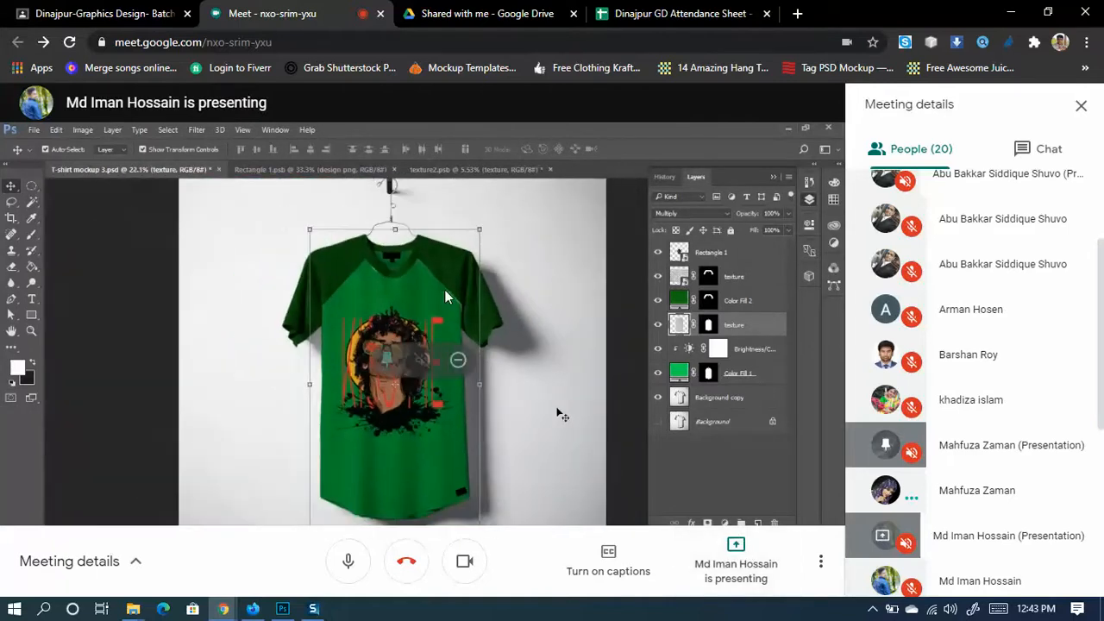
# Turn off the meeting camera and switch the main view to the presentation tracing the white shirt, checking the participants list
pyautogui.click(464, 562)
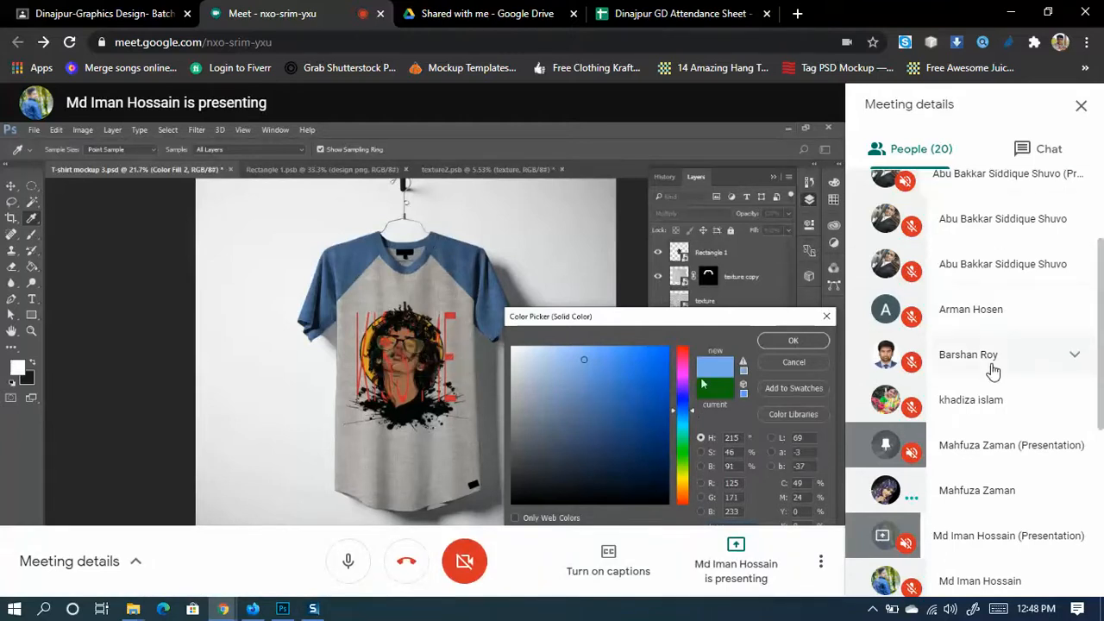
pyautogui.scroll(3, 947, 369)
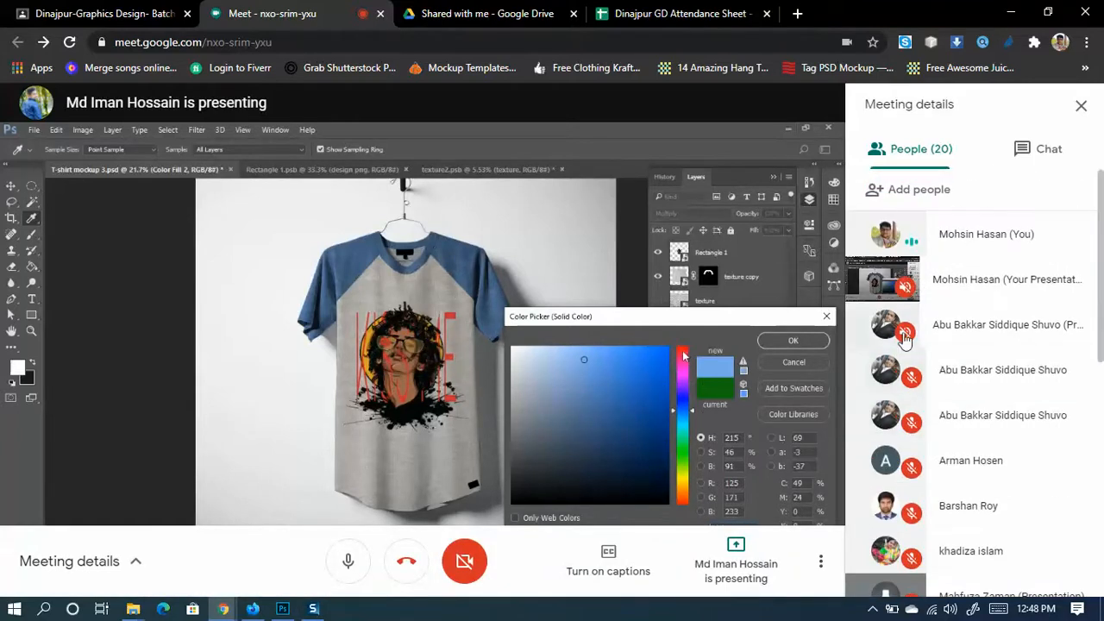
pyautogui.scroll(-3, 966, 387)
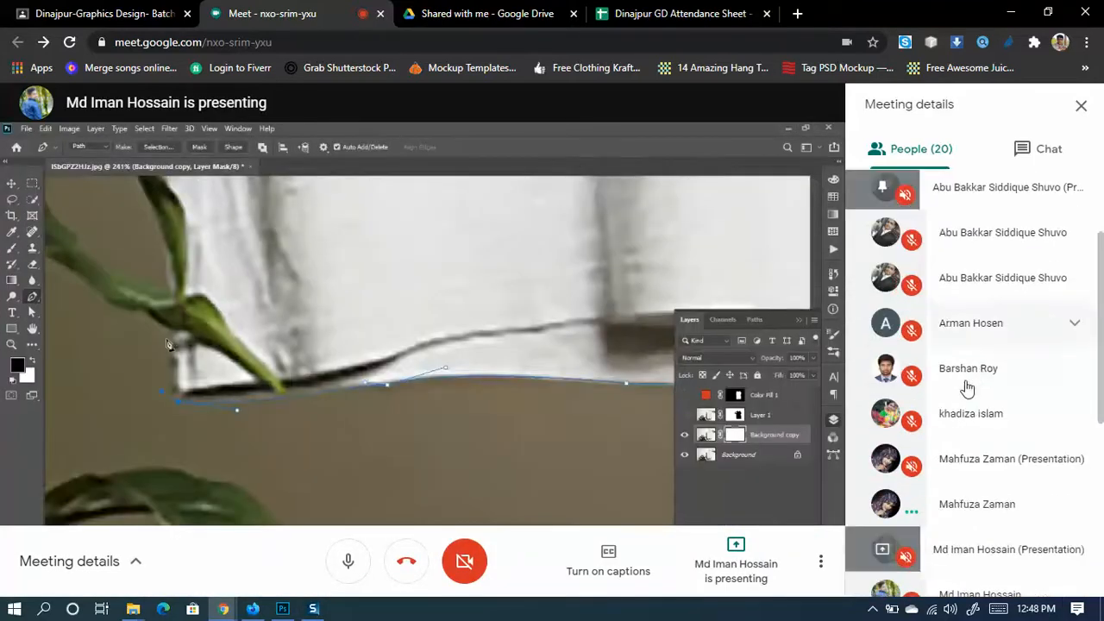
pyautogui.scroll(-2, 961, 449)
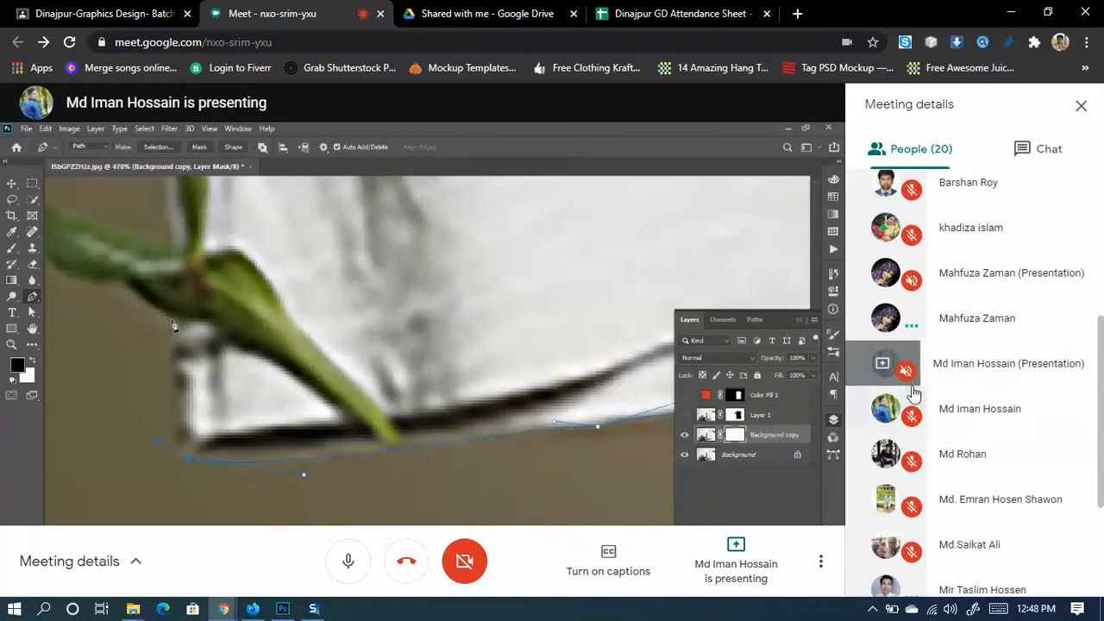
pyautogui.scroll(-3, 959, 457)
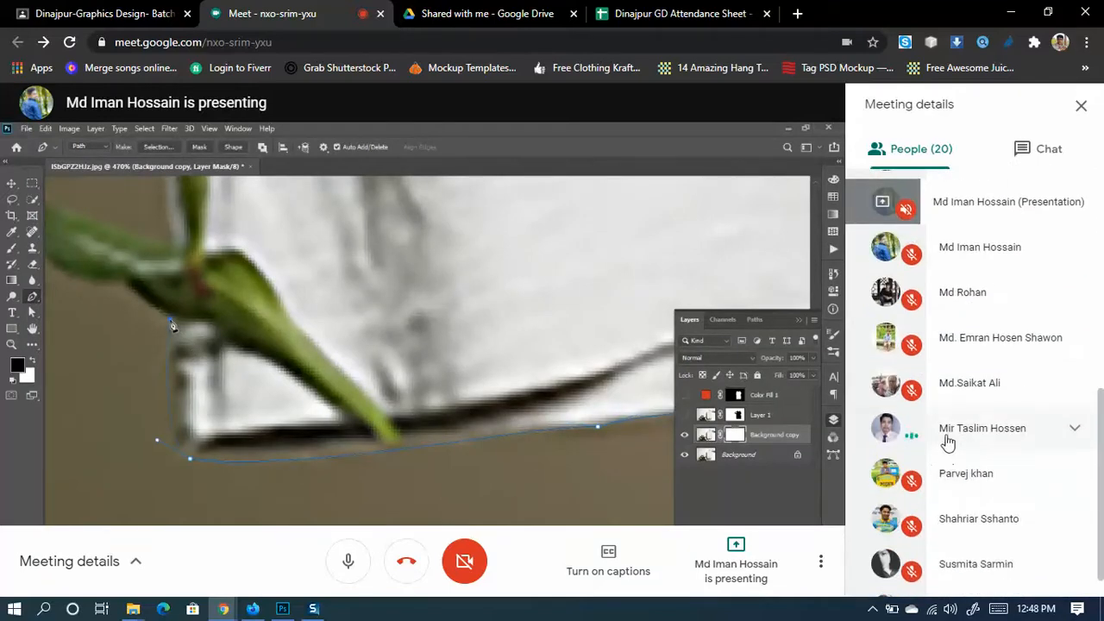
pyautogui.scroll(-1, 997, 472)
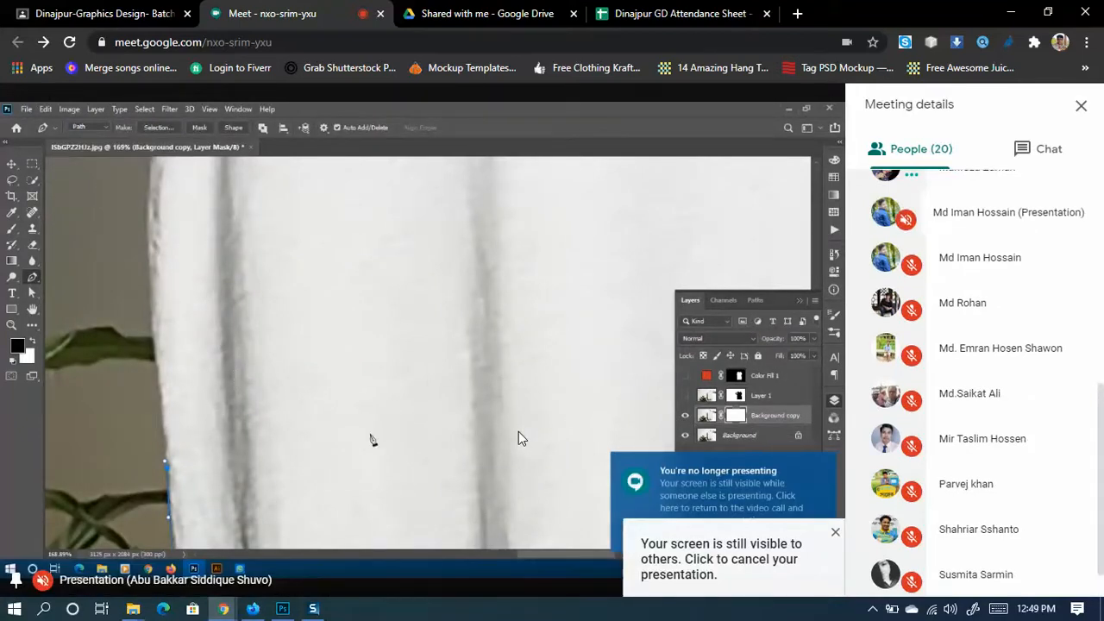
# Switch from the meeting to the desktop and open the MockUp collection folder inside E:\Desktop
pyautogui.click(1016, 10)
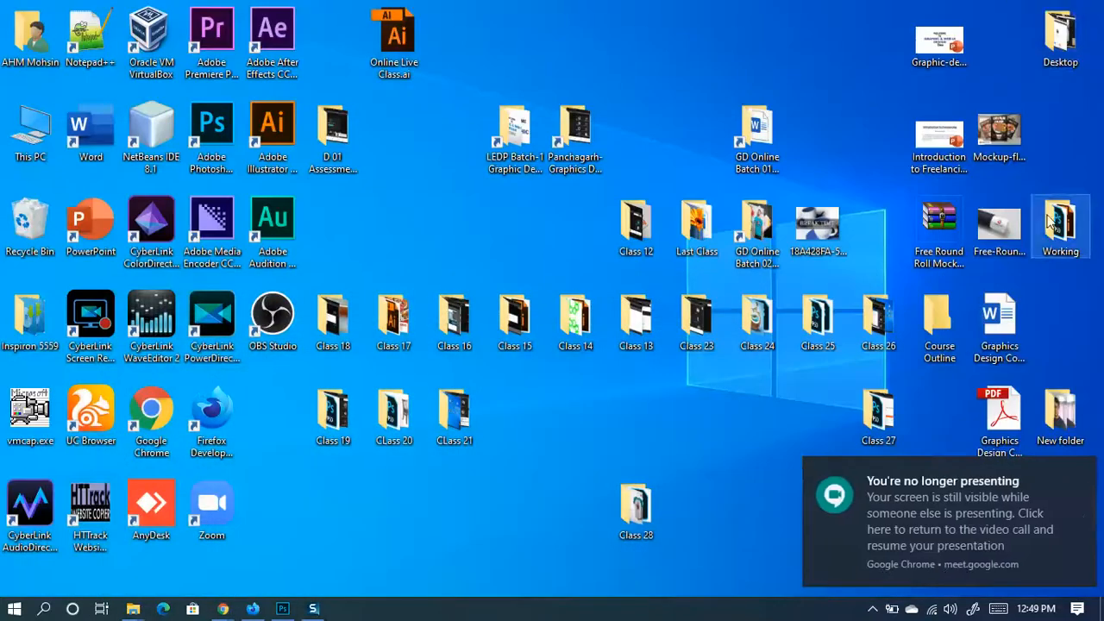
pyautogui.doubleClick(1066, 18)
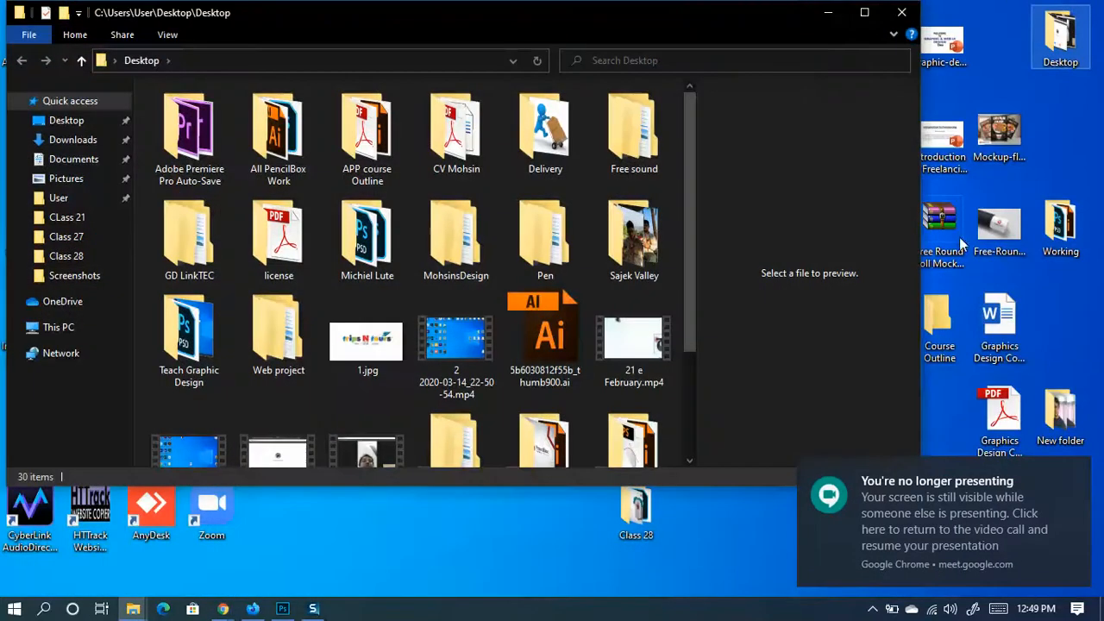
pyautogui.click(860, 10)
pyautogui.doubleClick(825, 363)
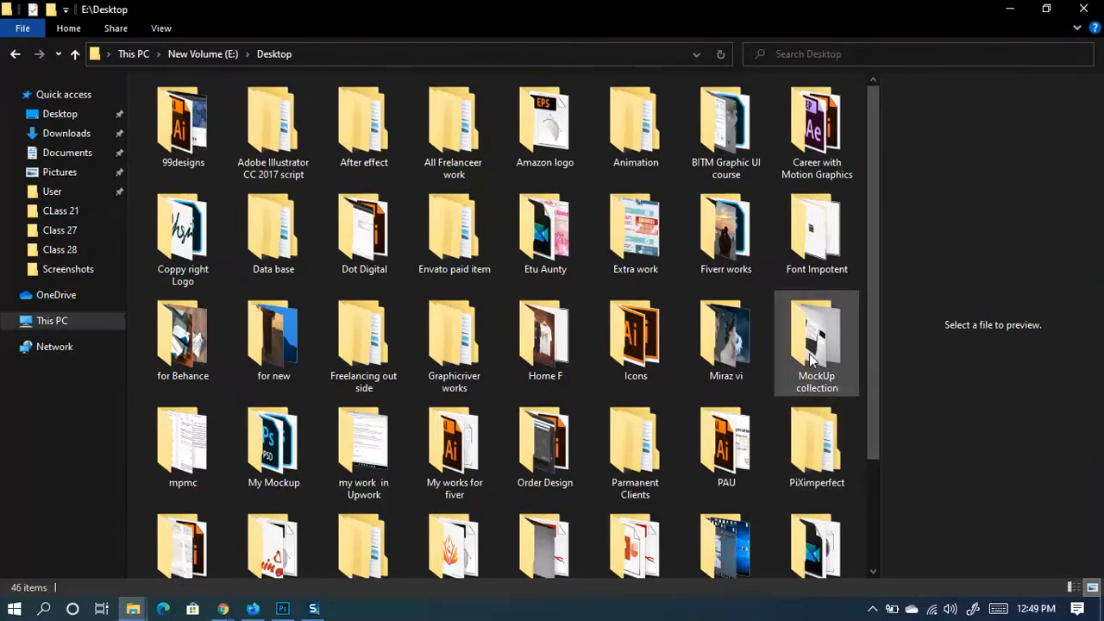
pyautogui.doubleClick(811, 360)
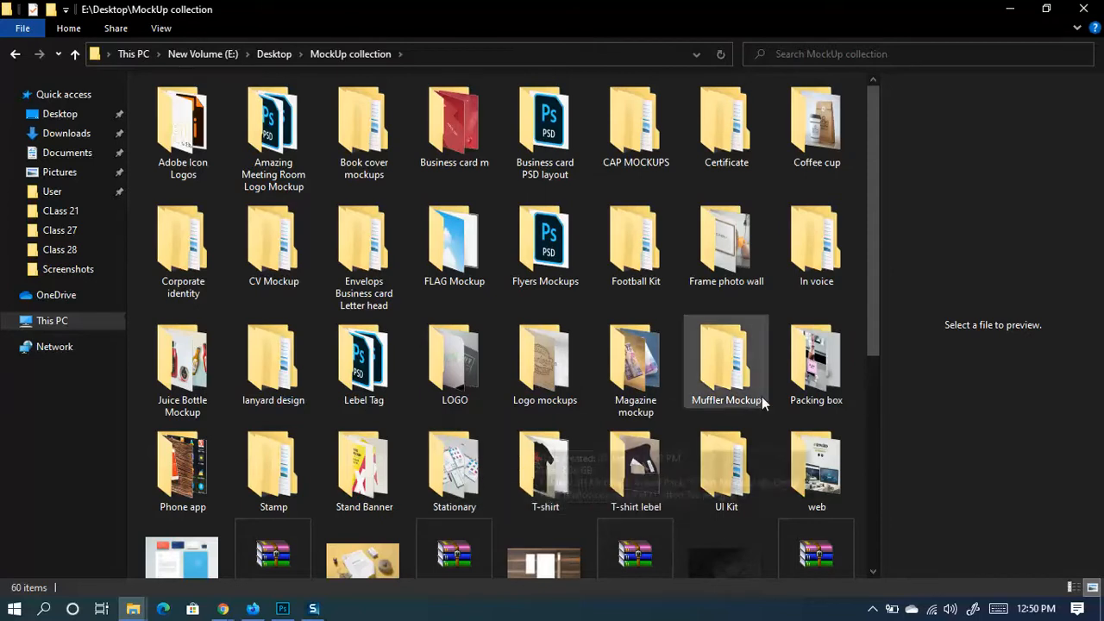
# Browse the mockup categories, check the LOGO folder and open the Logo mockups folder
pyautogui.scroll(-3, 649, 464)
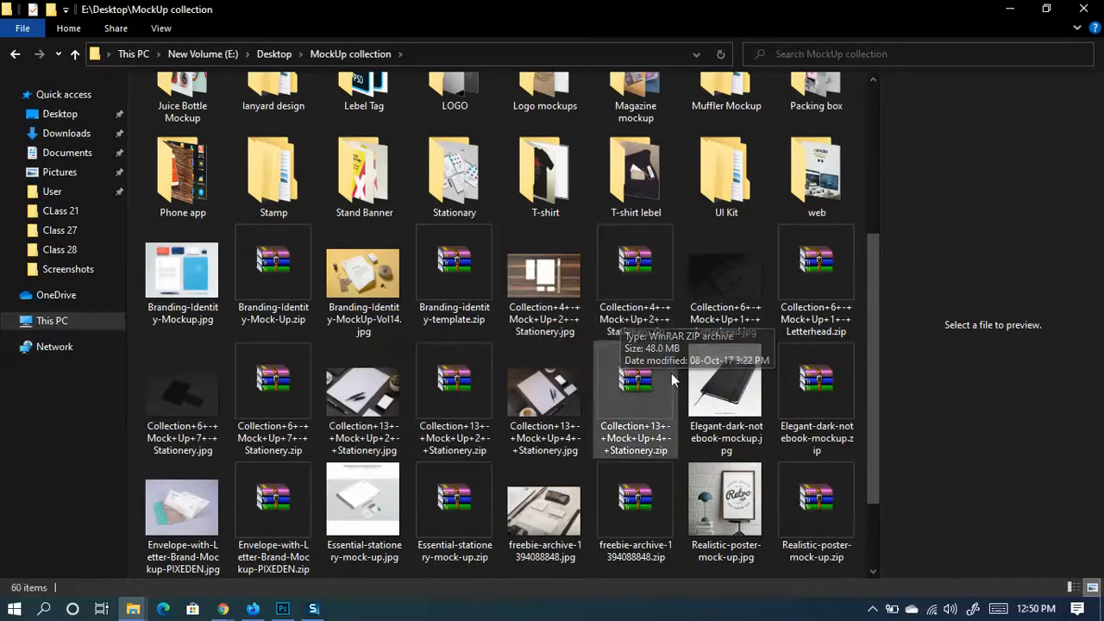
pyautogui.scroll(3, 694, 418)
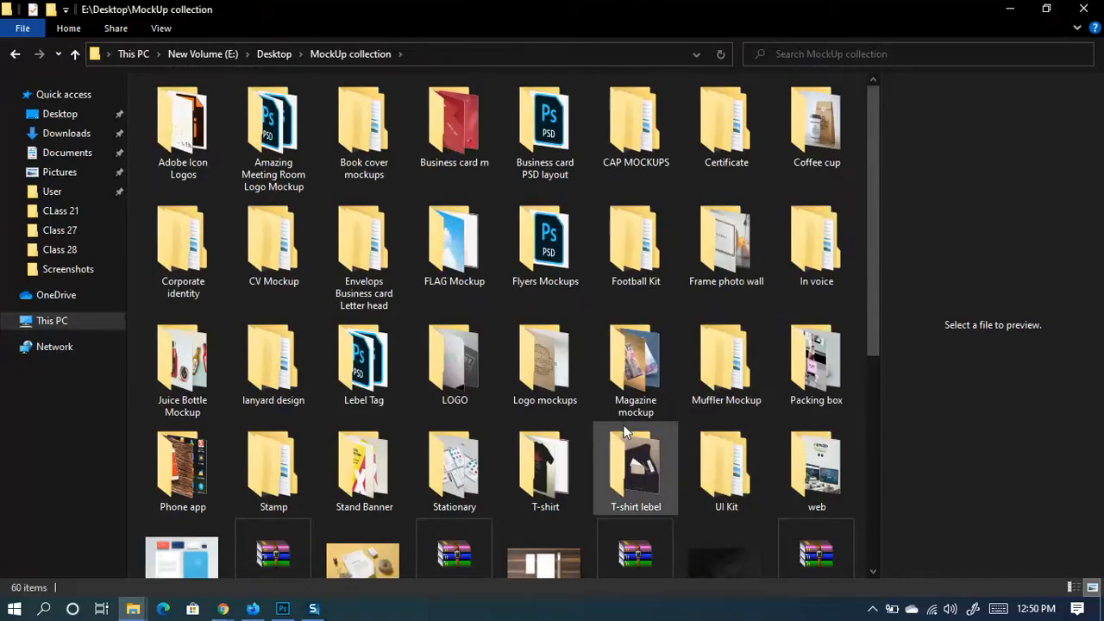
pyautogui.doubleClick(456, 362)
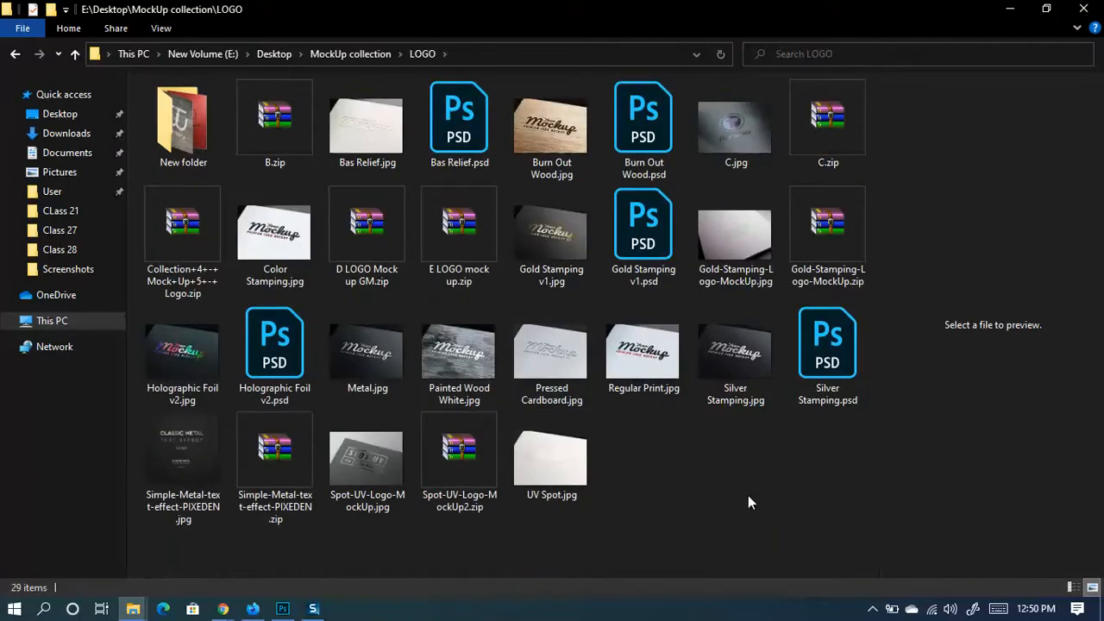
pyautogui.hotkey('alt', 'Left')
pyautogui.doubleClick(495, 362)
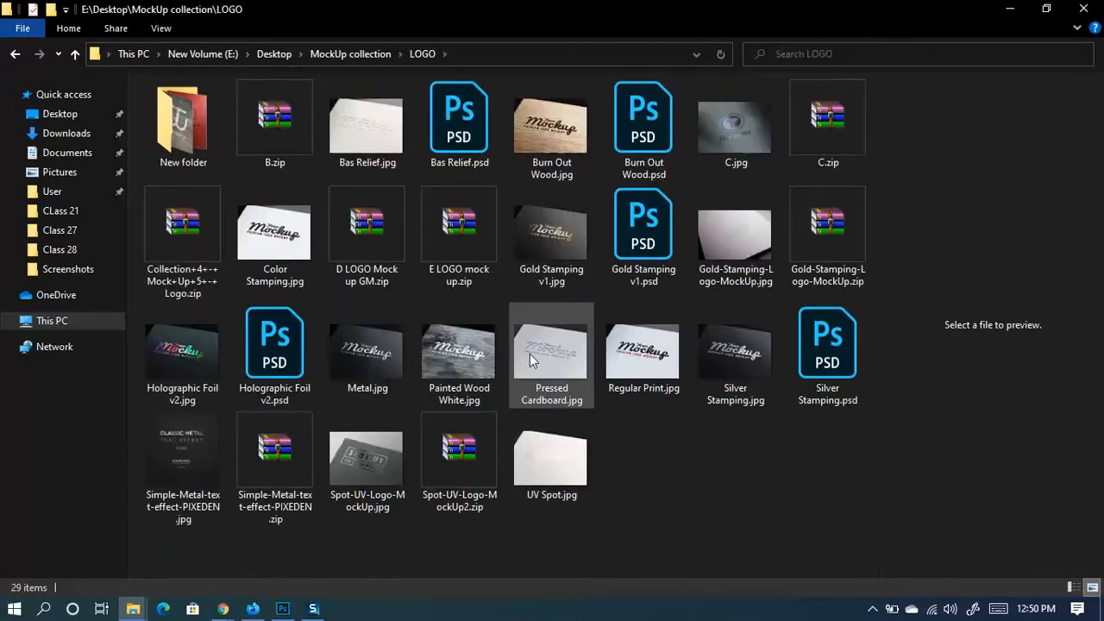
pyautogui.hotkey('alt', 'Left')
pyautogui.doubleClick(548, 365)
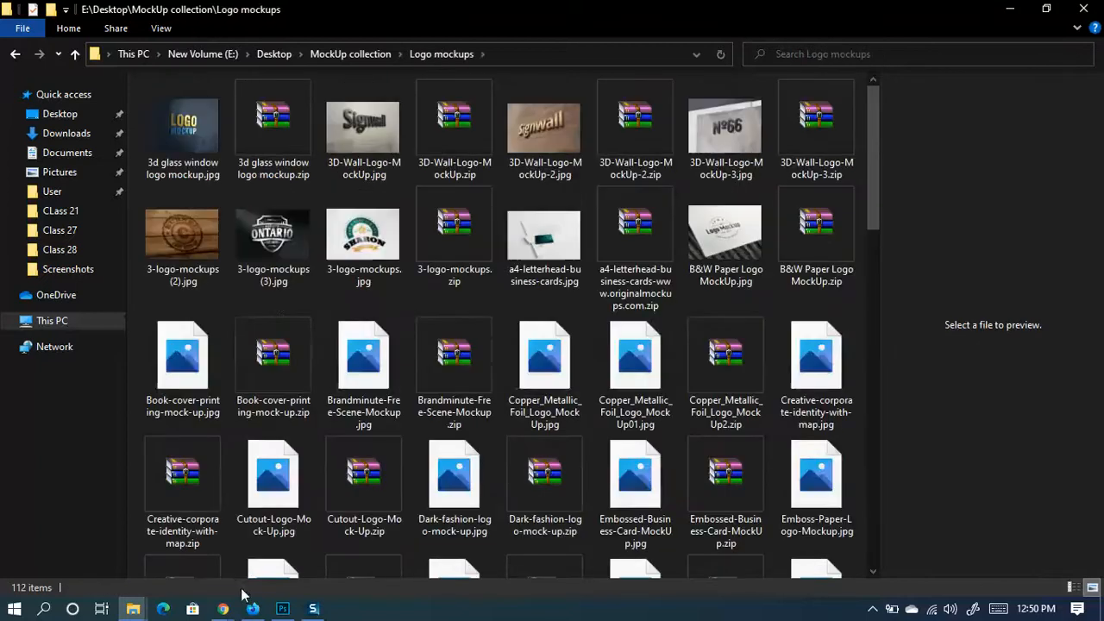
# Return to the Google Meet call, stop the paused screen sharing and present the entire screen again
pyautogui.moveTo(223, 609)
pyautogui.click(167, 501)
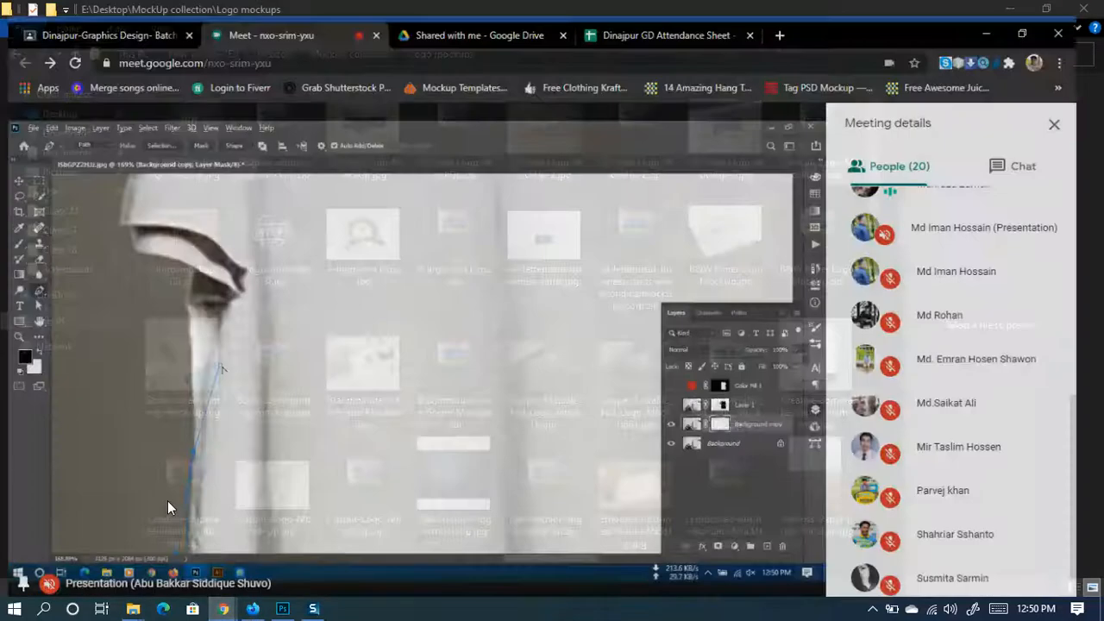
pyautogui.click(736, 560)
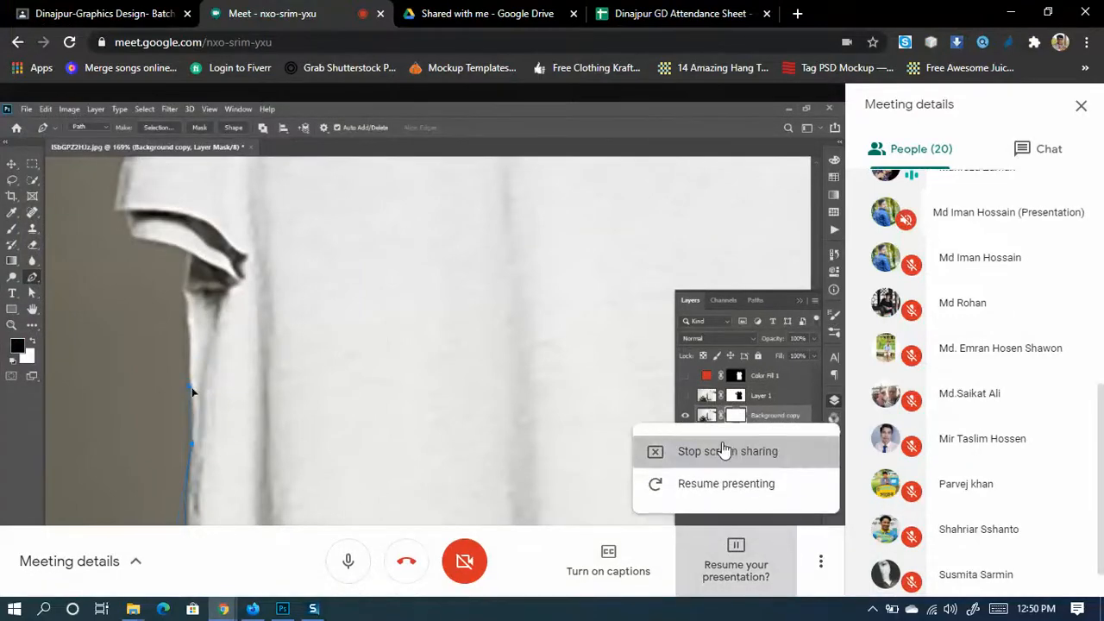
pyautogui.click(724, 451)
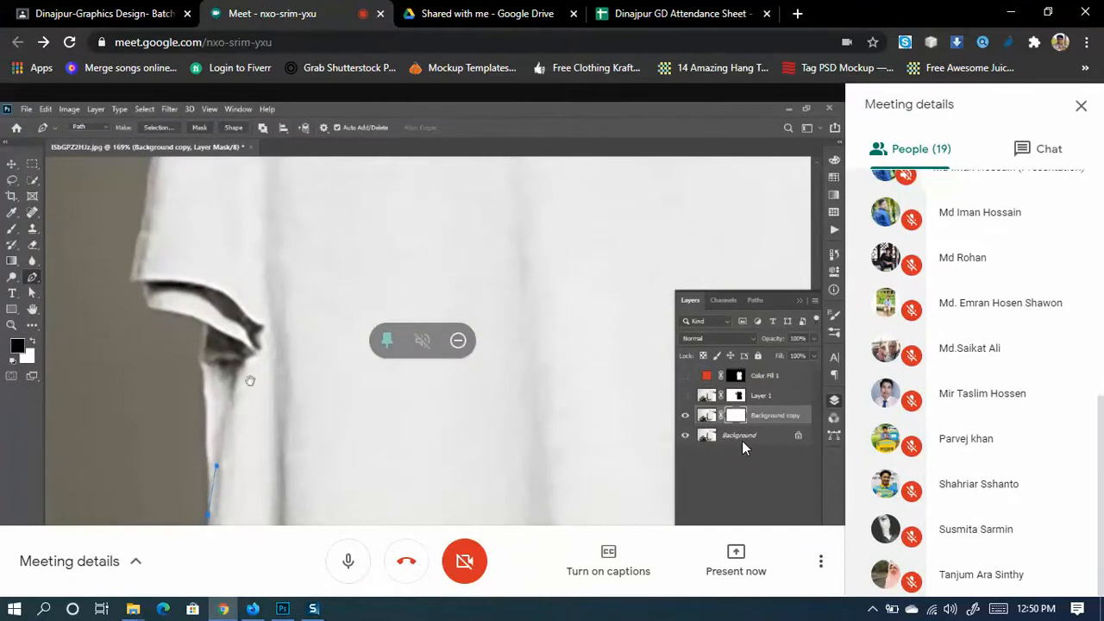
pyautogui.click(735, 574)
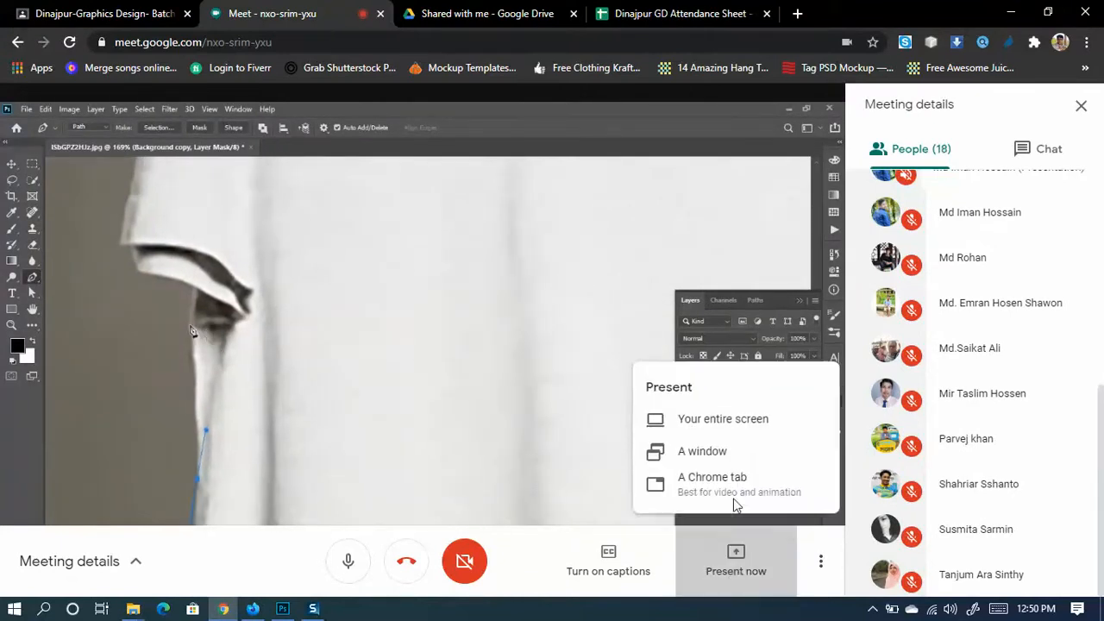
pyautogui.click(715, 420)
pyautogui.click(487, 257)
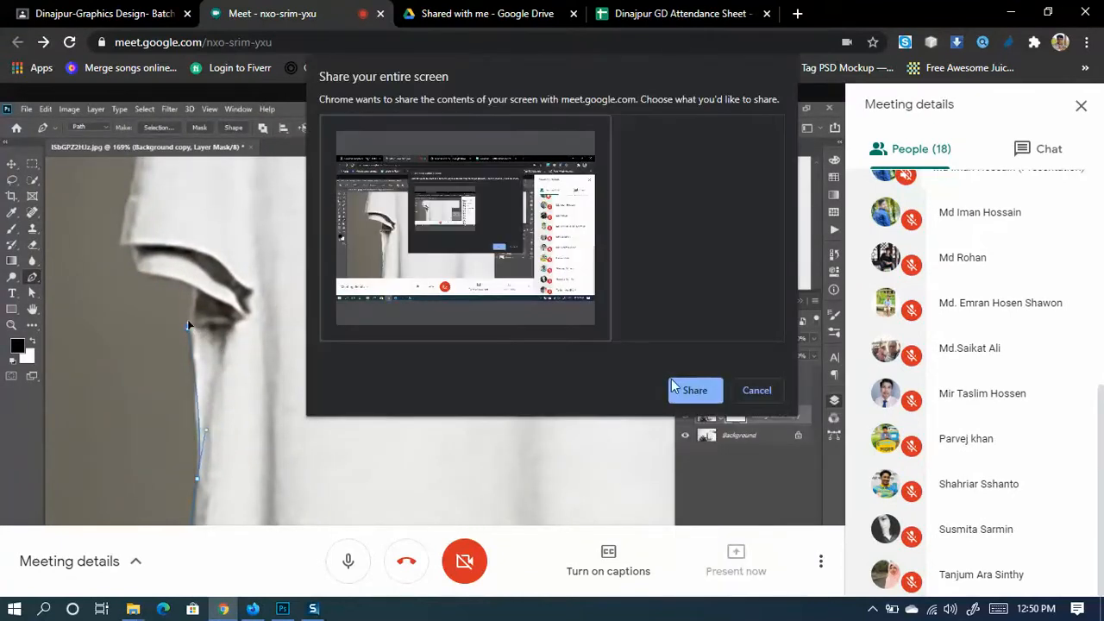
pyautogui.click(695, 390)
pyautogui.click(695, 573)
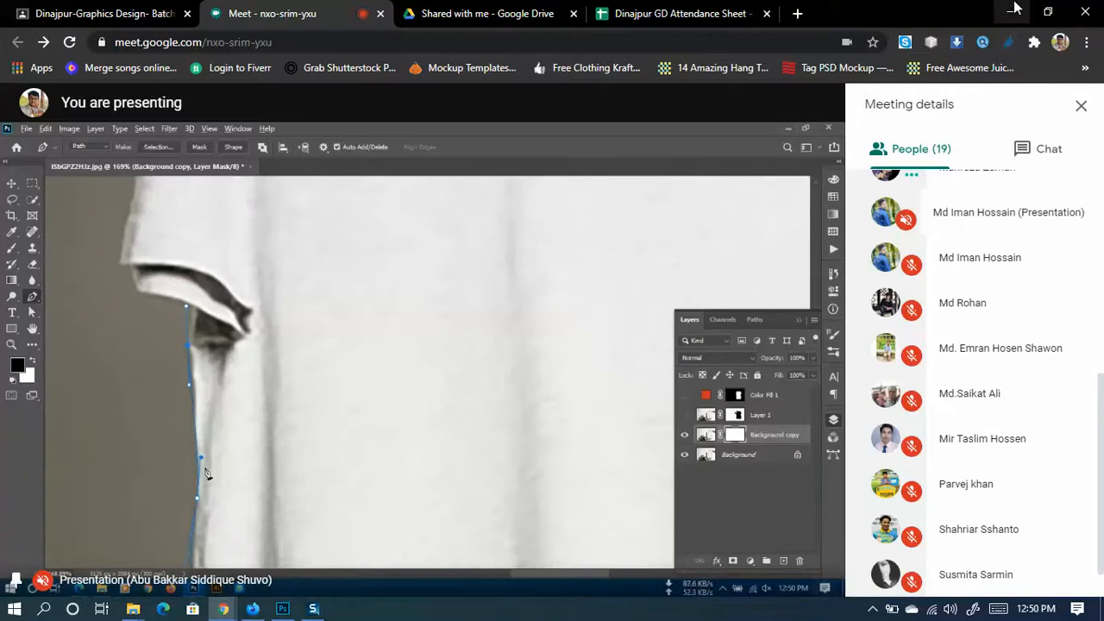
# Show the Mockup-T-shirt.jpg image from the desktop's Class 27 folder, clearing away the windows around it
pyautogui.click(1011, 12)
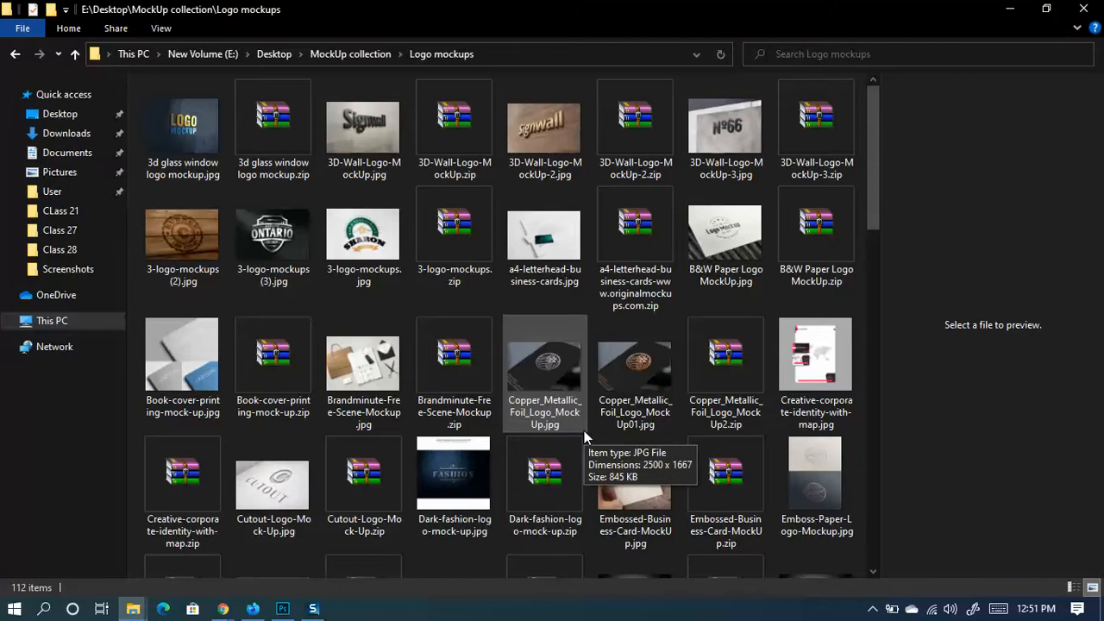
pyautogui.click(1010, 8)
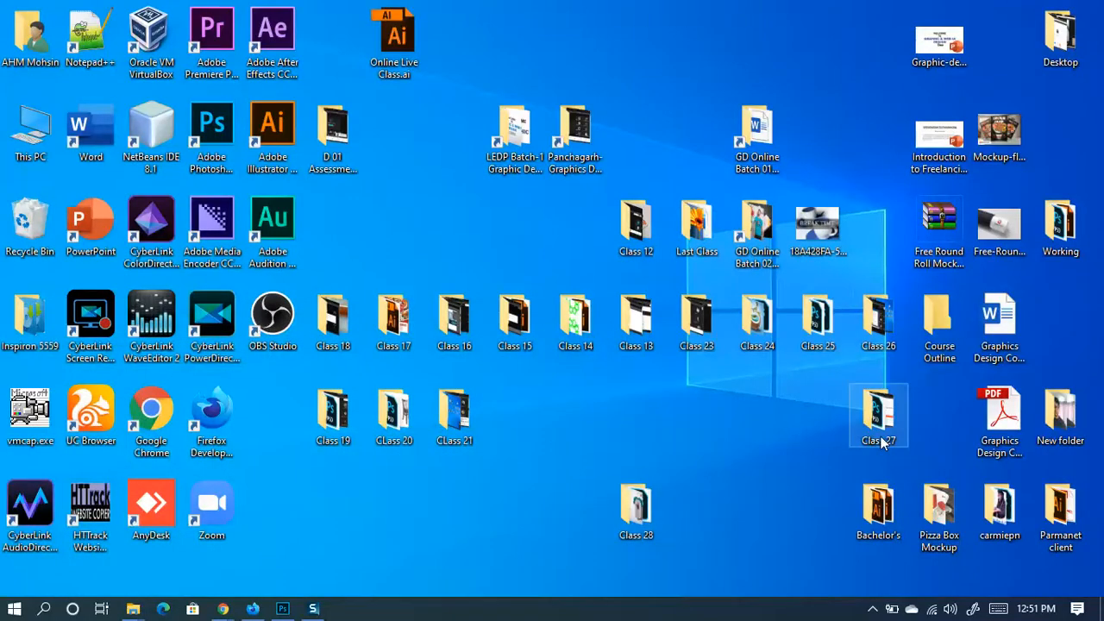
pyautogui.doubleClick(882, 440)
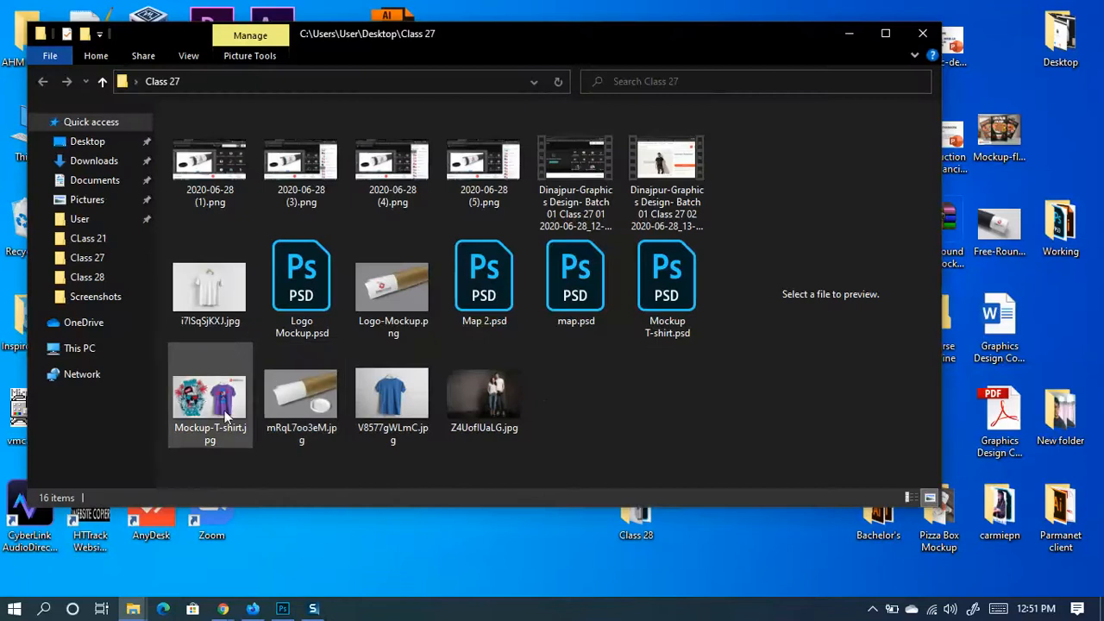
pyautogui.doubleClick(226, 416)
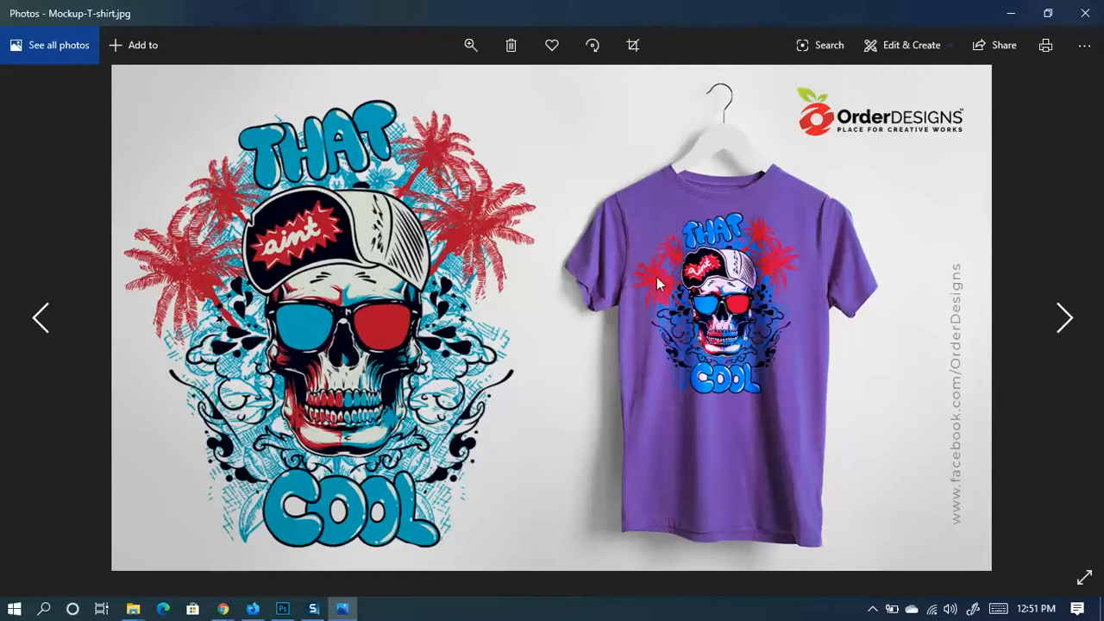
pyautogui.click(1010, 13)
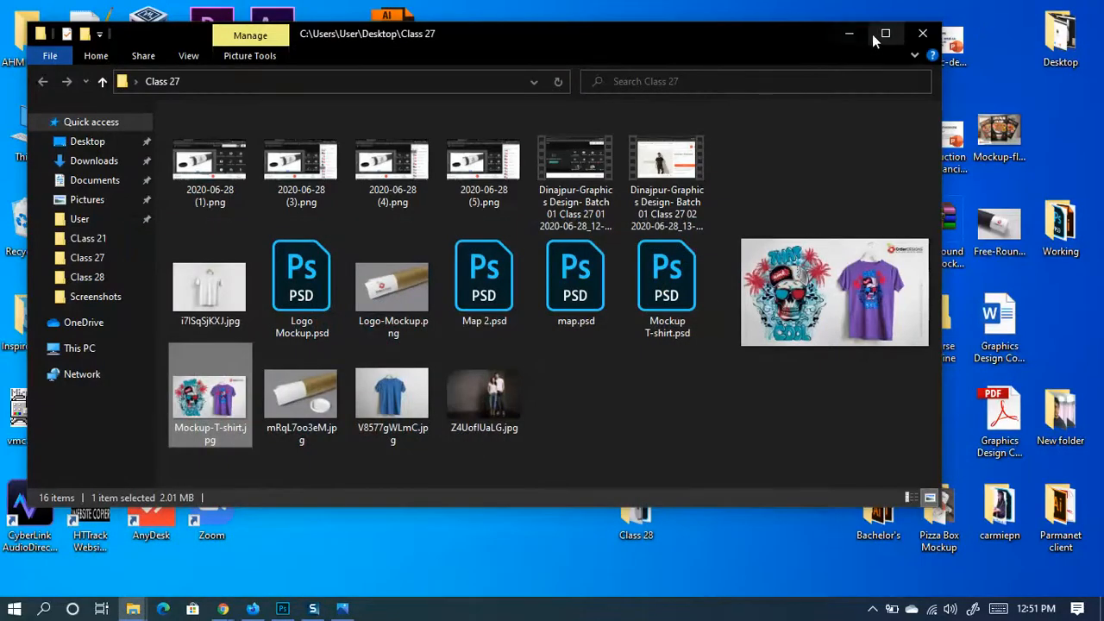
pyautogui.click(849, 34)
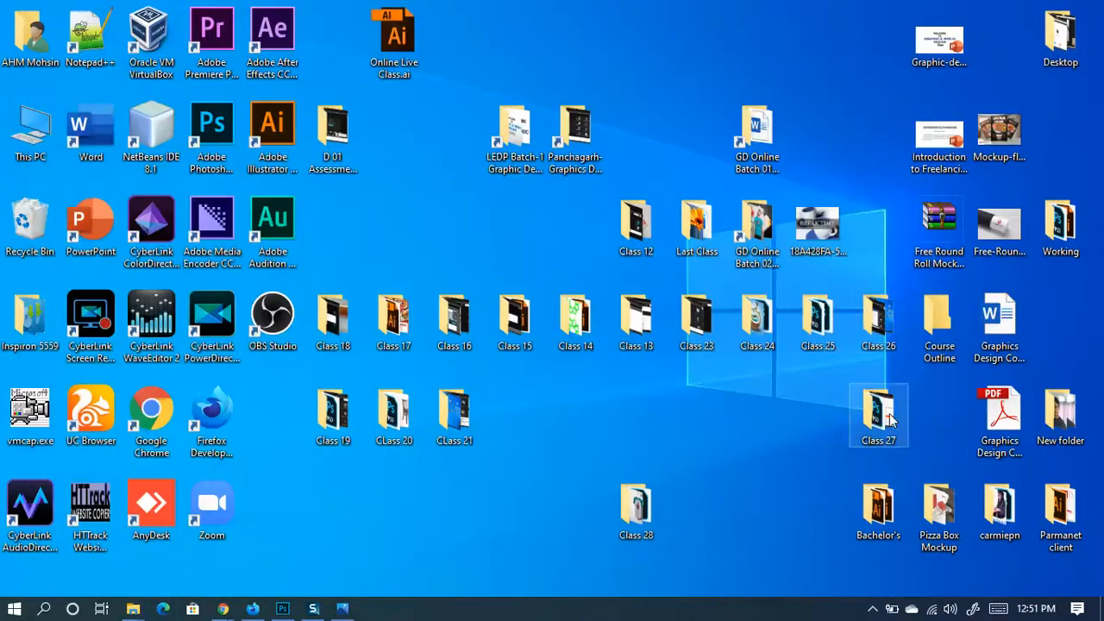
# Open T-shirt-Mock-up-OD-03.jpg from the desktop's Class 28 folder in Photos
pyautogui.click(648, 533)
pyautogui.click(648, 533)
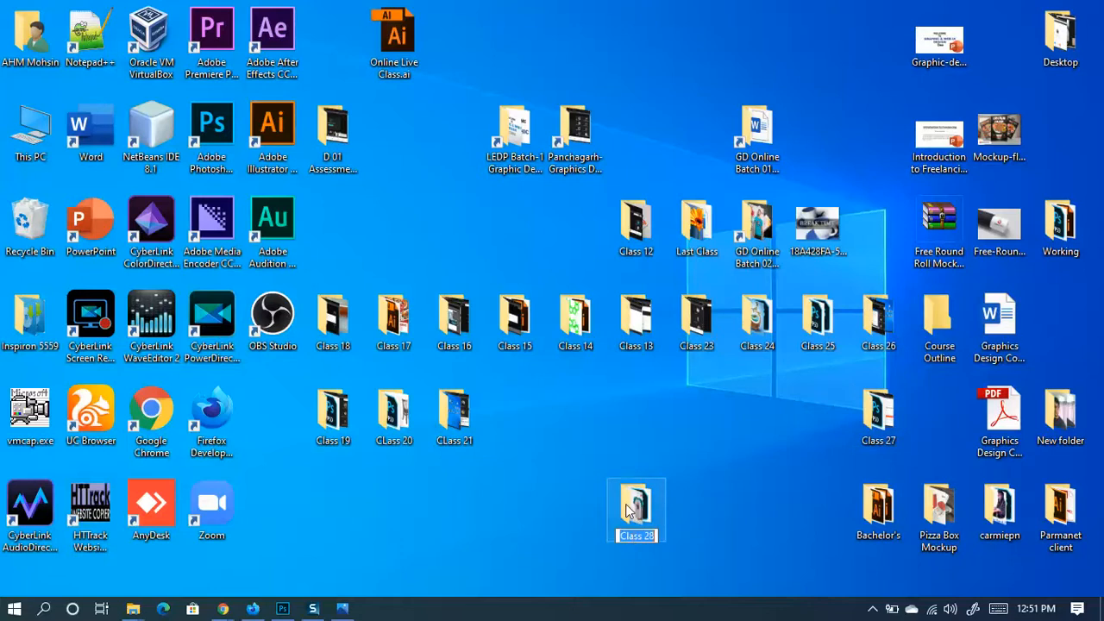
pyautogui.click(672, 515)
pyautogui.doubleClick(656, 507)
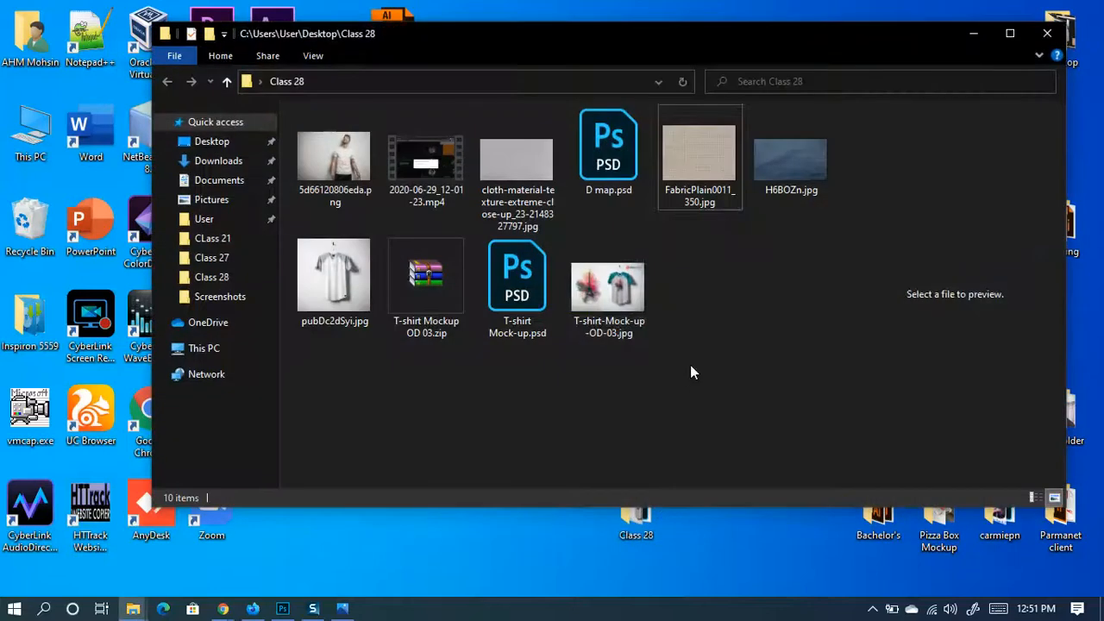
pyautogui.click(594, 258)
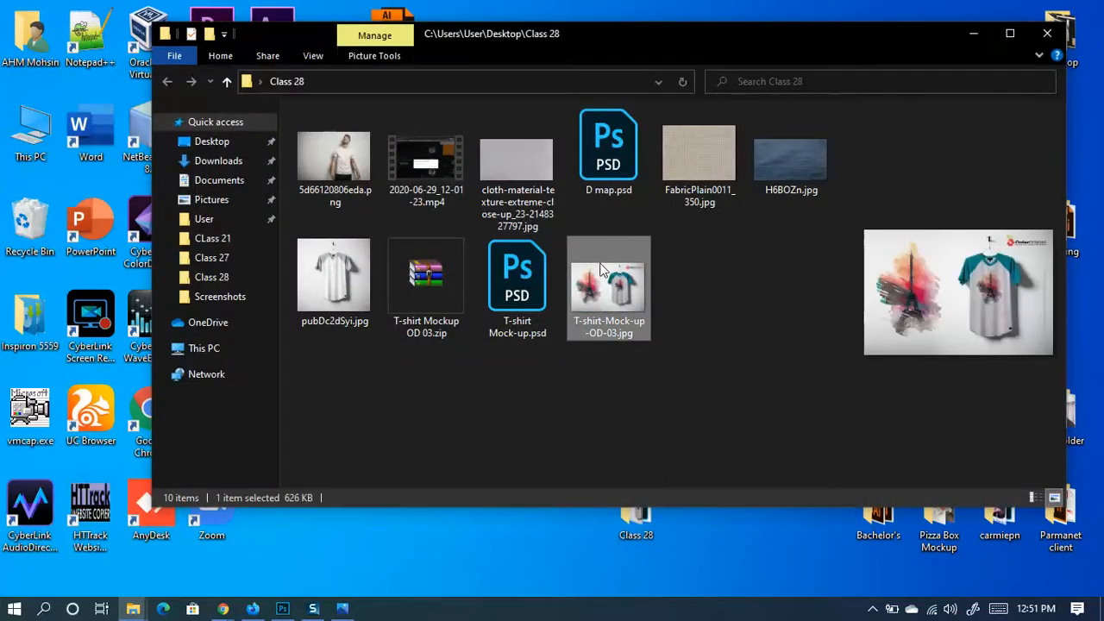
pyautogui.doubleClick(604, 270)
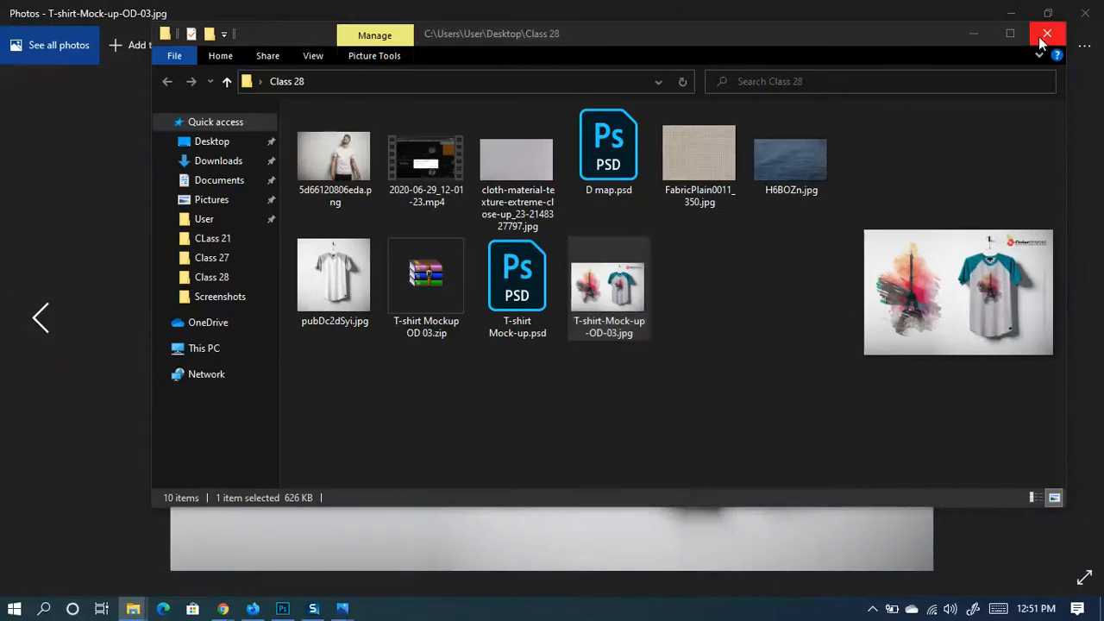
pyautogui.click(1048, 33)
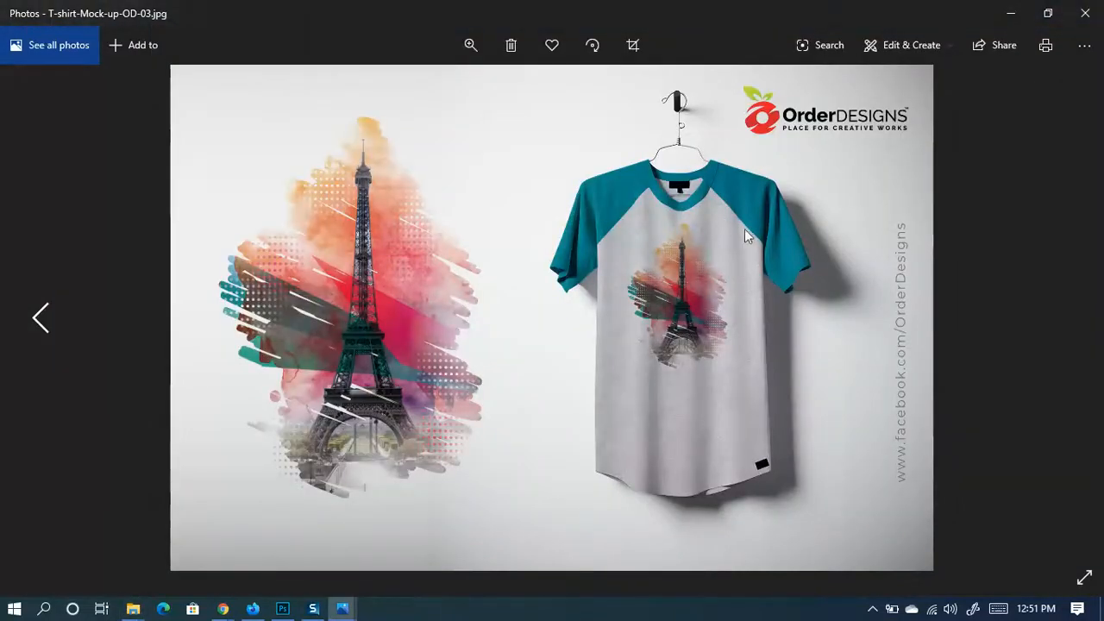
# Examine the Eiffel Tower print and fabric on the raglan T-shirt up close, and close the image
pyautogui.scroll(3, 730, 245)
pyautogui.scroll(-3, 561, 148)
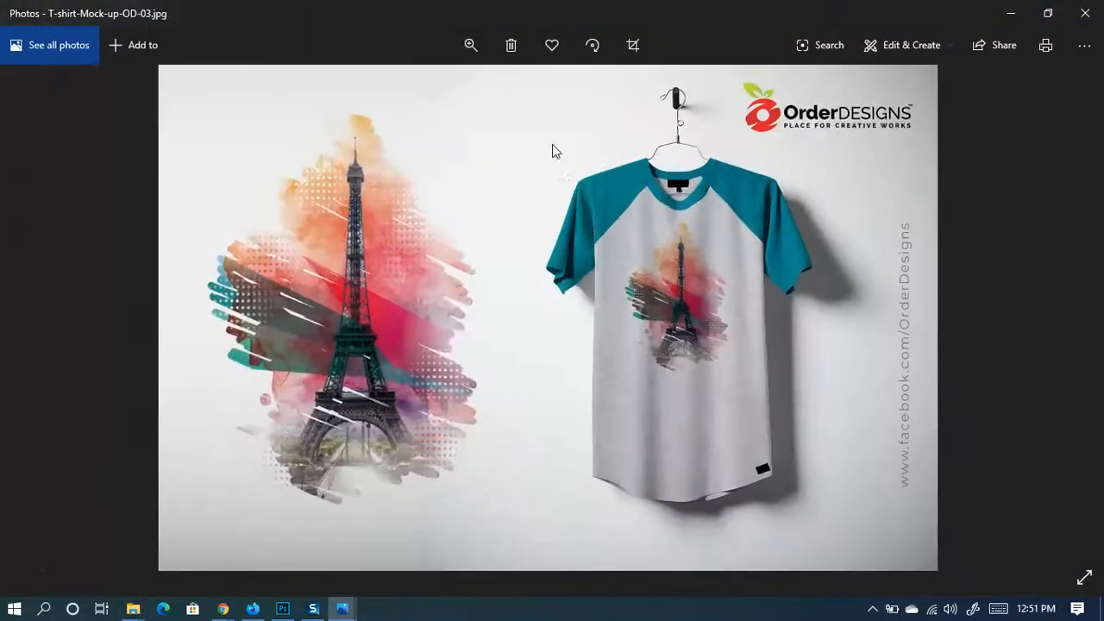
pyautogui.scroll(3, 720, 205)
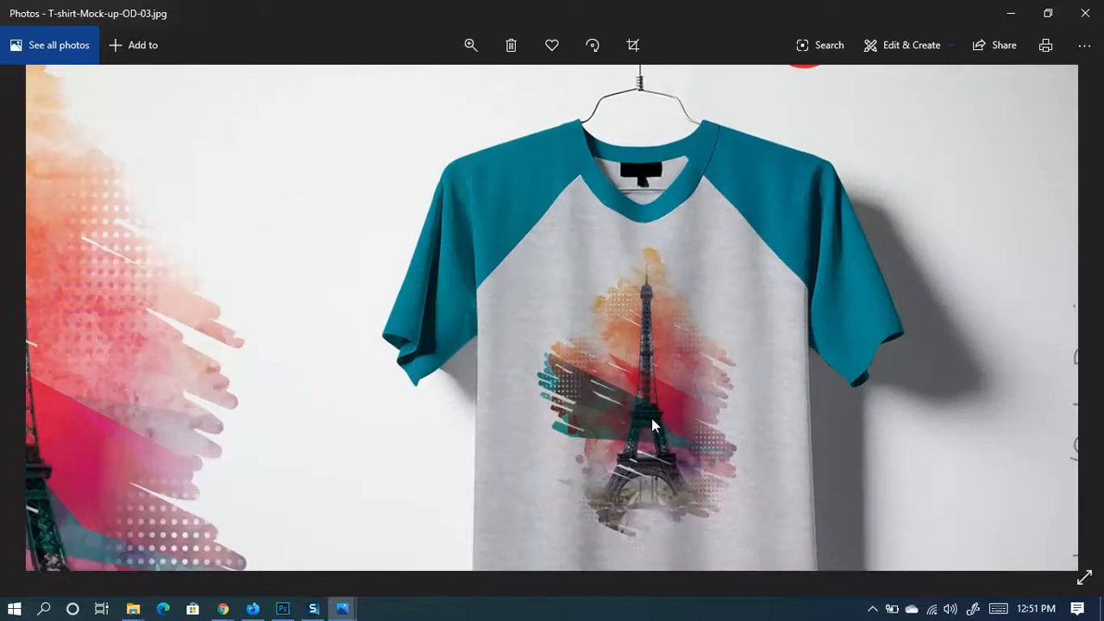
pyautogui.scroll(-3, 652, 418)
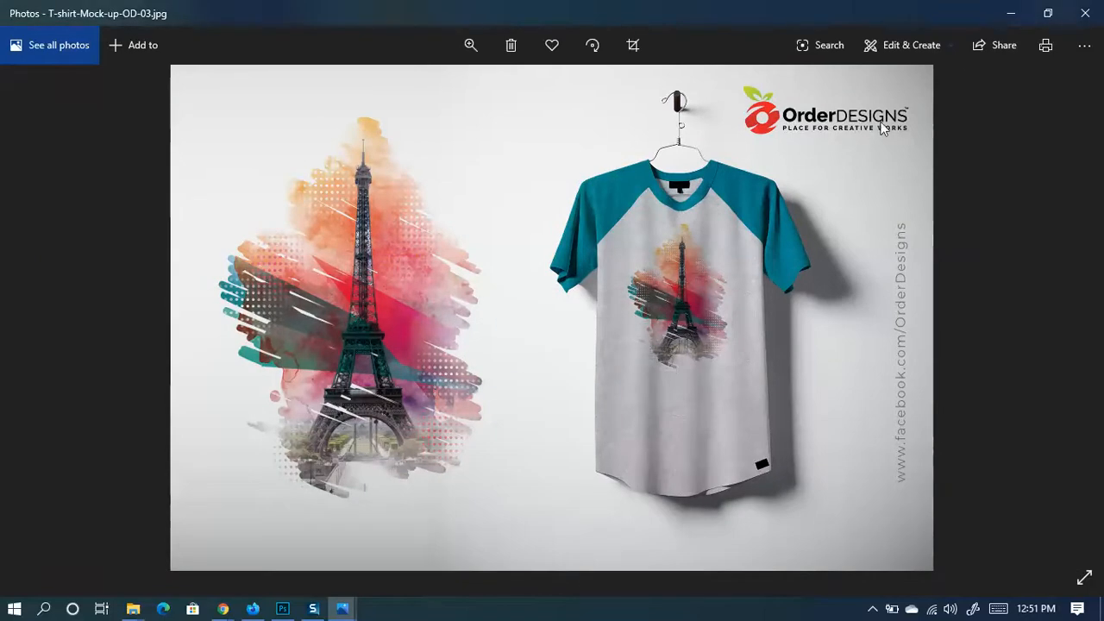
pyautogui.click(1085, 13)
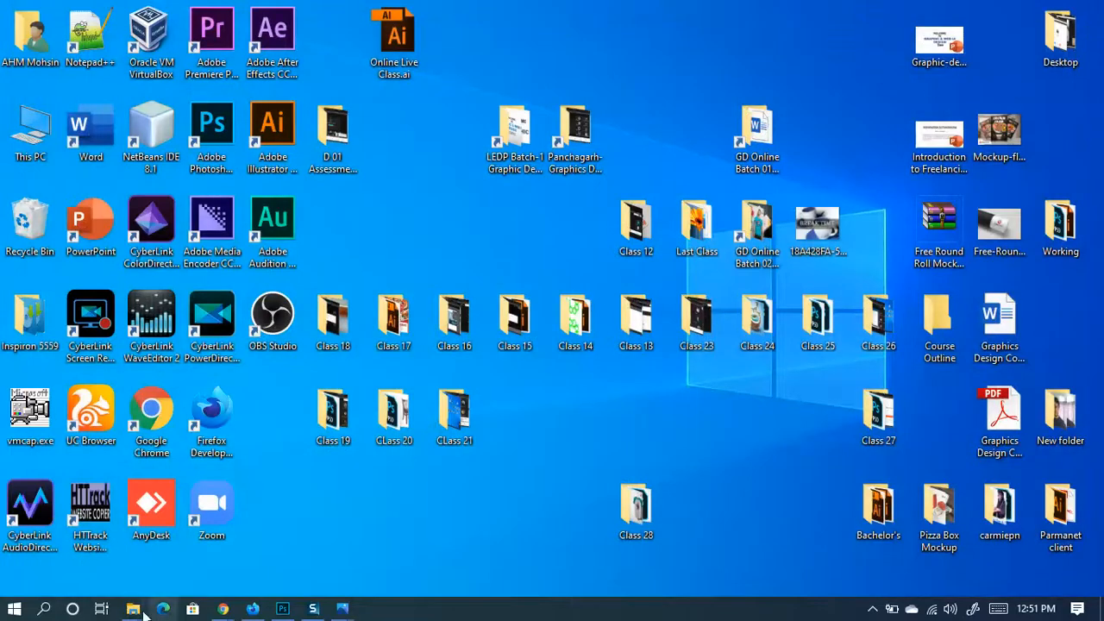
# From the Logo mockups folder, open the PSD inside 3d glass window logo mockup.zip in Photoshop
pyautogui.moveTo(136, 611)
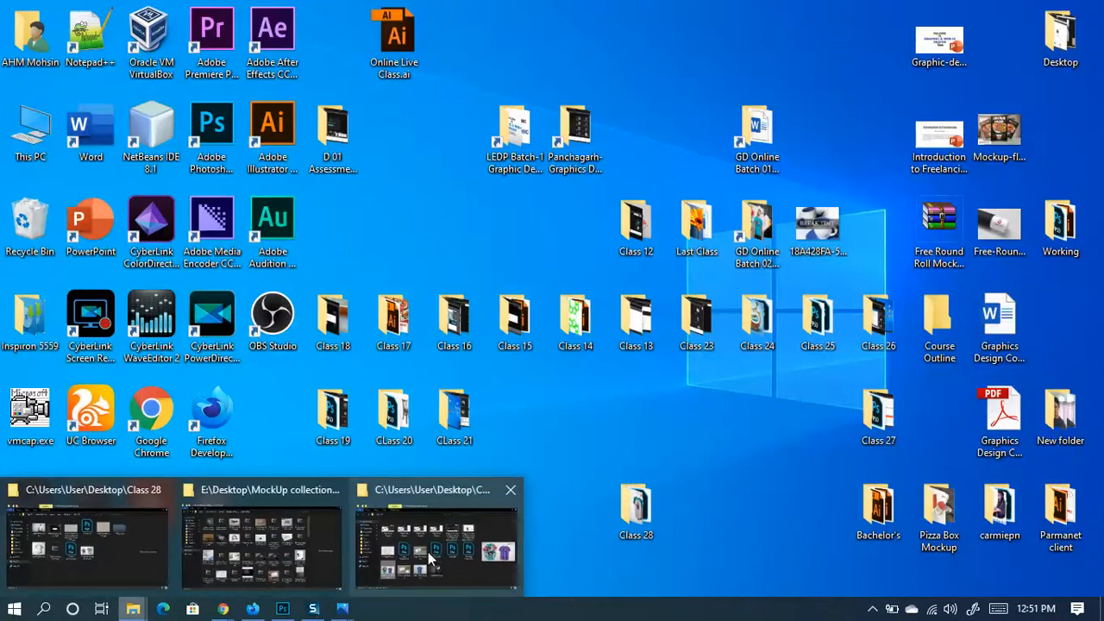
pyautogui.click(256, 548)
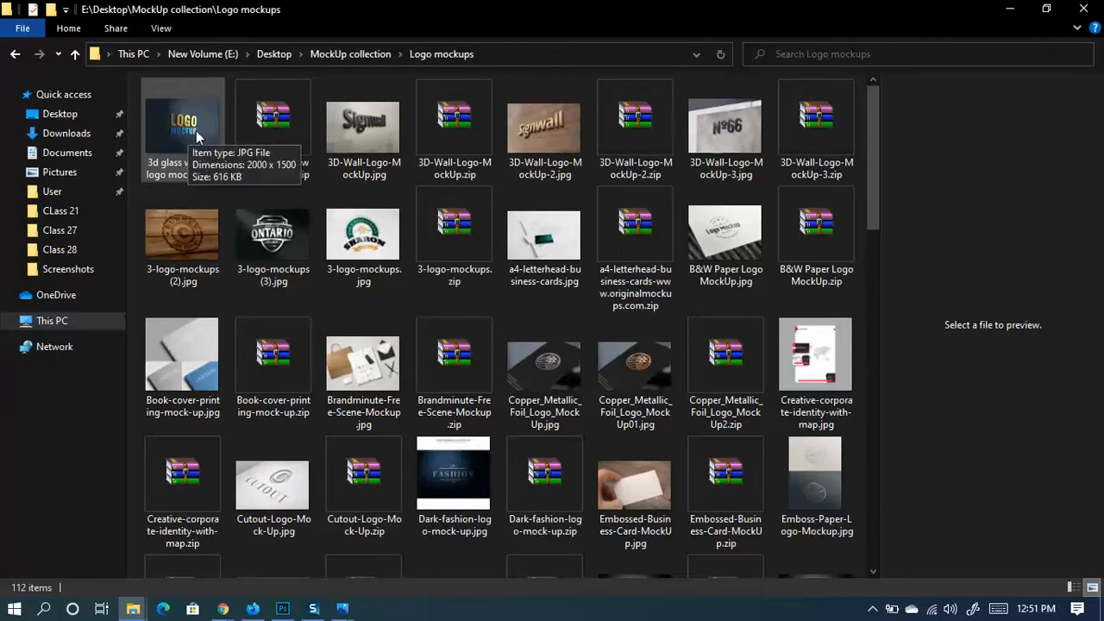
pyautogui.click(292, 124)
pyautogui.doubleClick(291, 125)
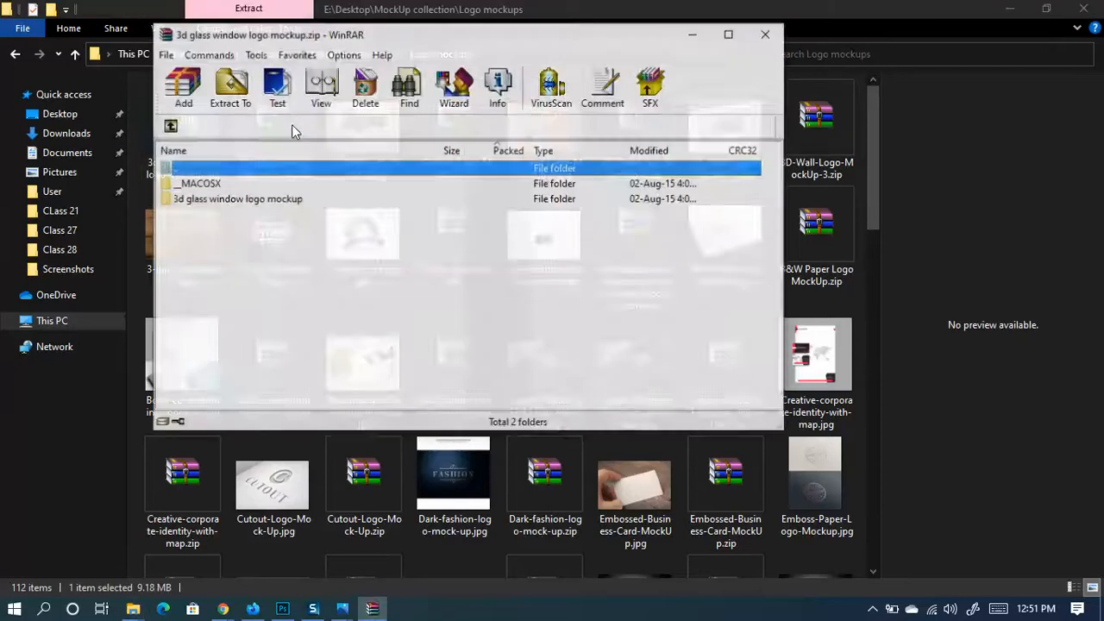
pyautogui.doubleClick(270, 200)
pyautogui.doubleClick(215, 231)
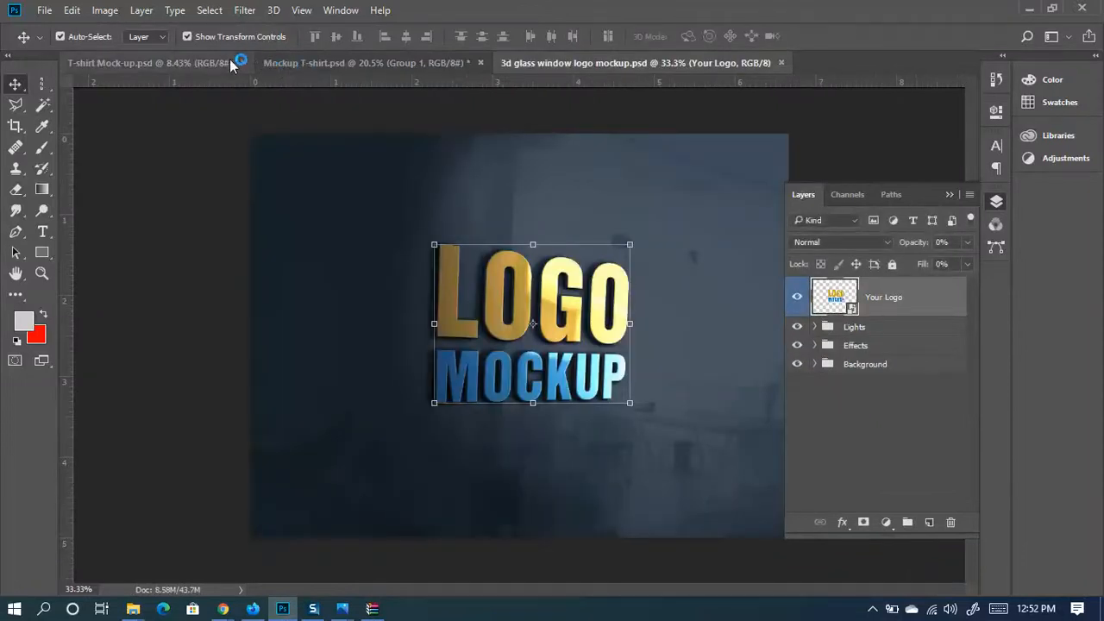
# Close Mockup T-shirt.psd without saving its changes, and also close T-shirt Mock-up.psd
pyautogui.click(229, 61)
pyautogui.click(289, 63)
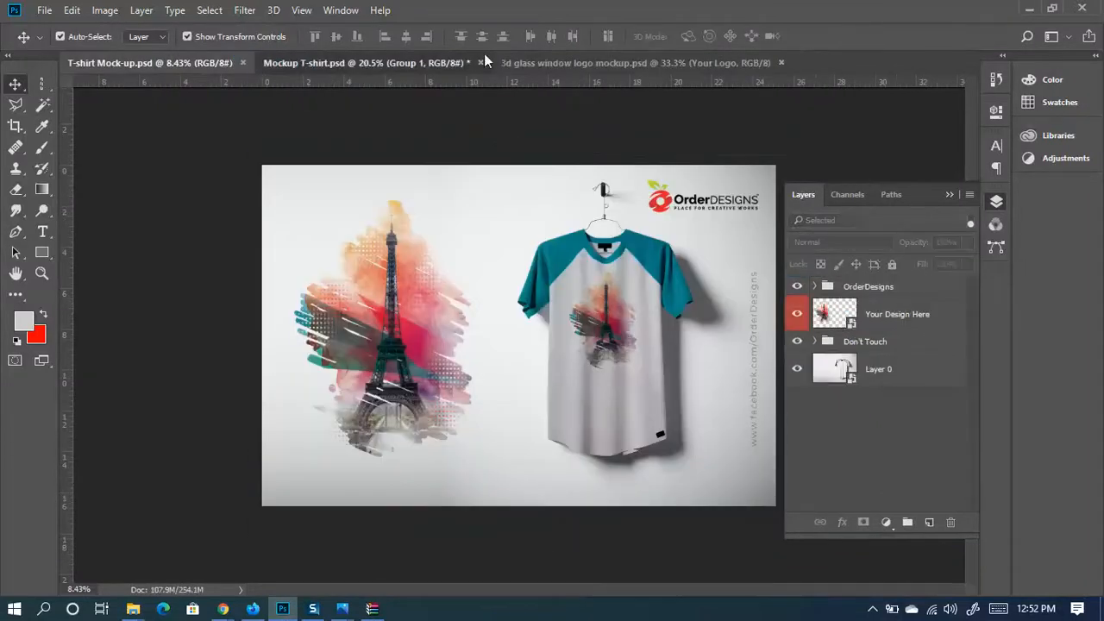
pyautogui.click(481, 62)
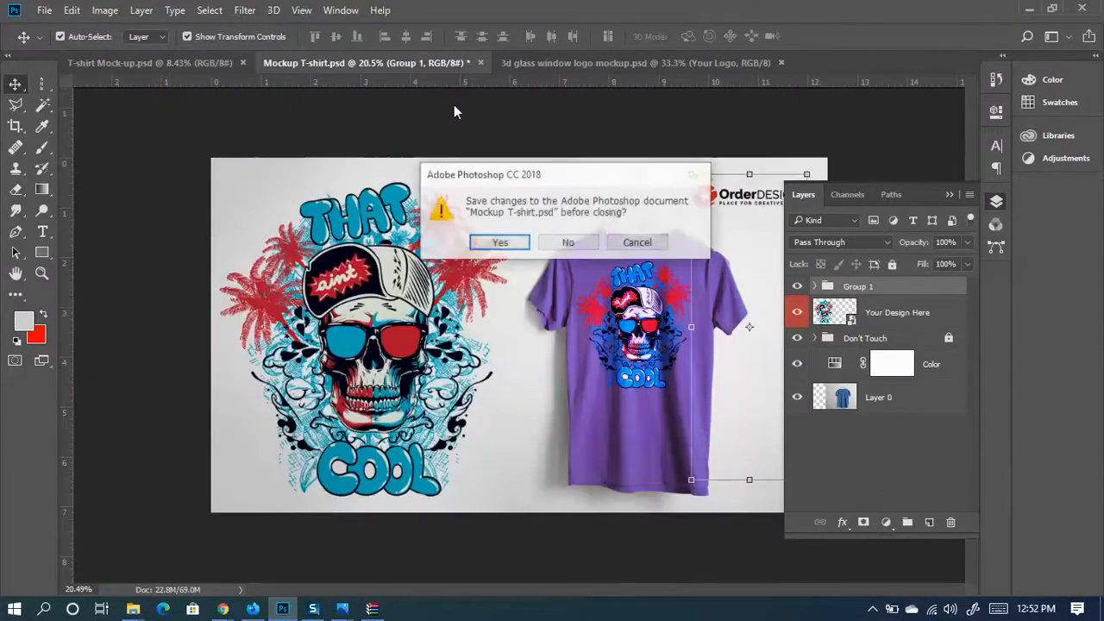
pyautogui.click(566, 242)
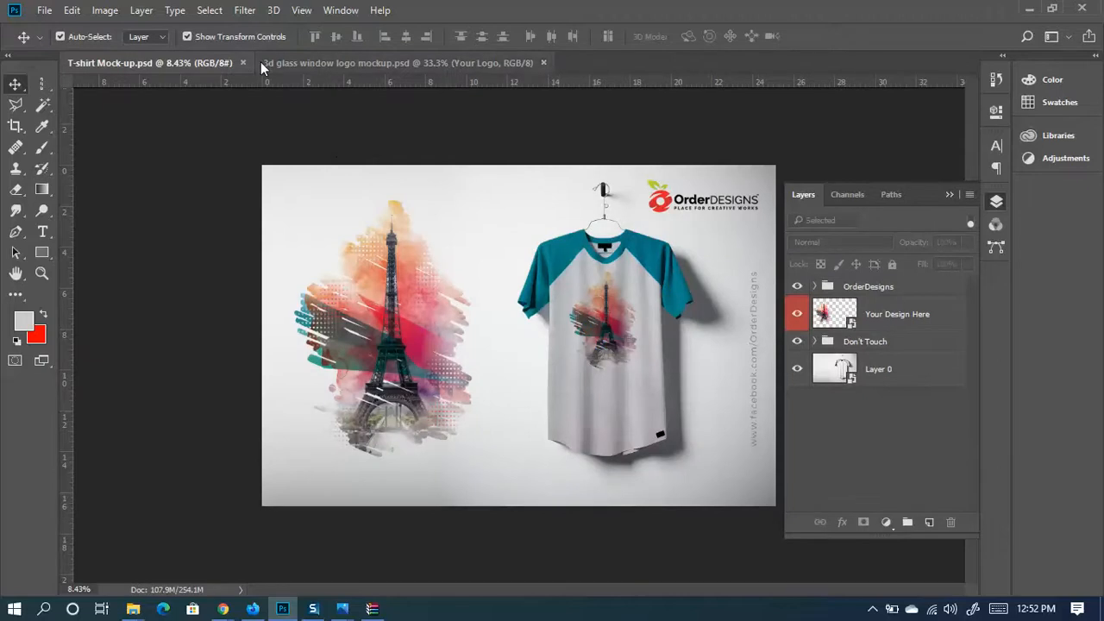
pyautogui.click(243, 62)
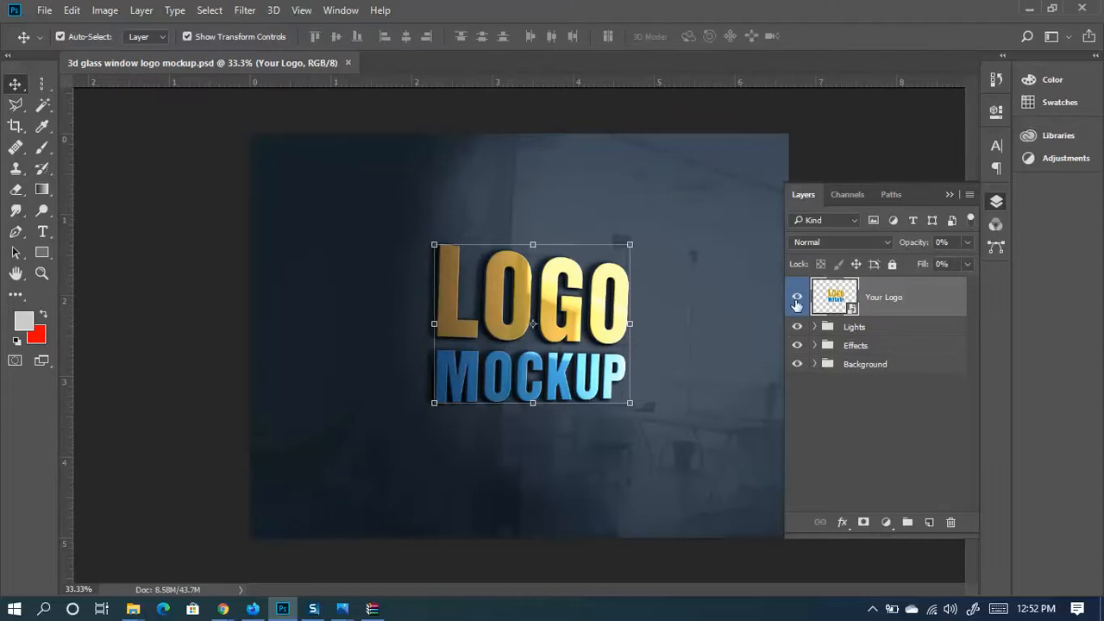
# Preview the Your Logo layer off and on, expand the Lights group, and widen the layer list until full layer names show
pyautogui.click(797, 298)
pyautogui.click(797, 298)
pyautogui.click(815, 327)
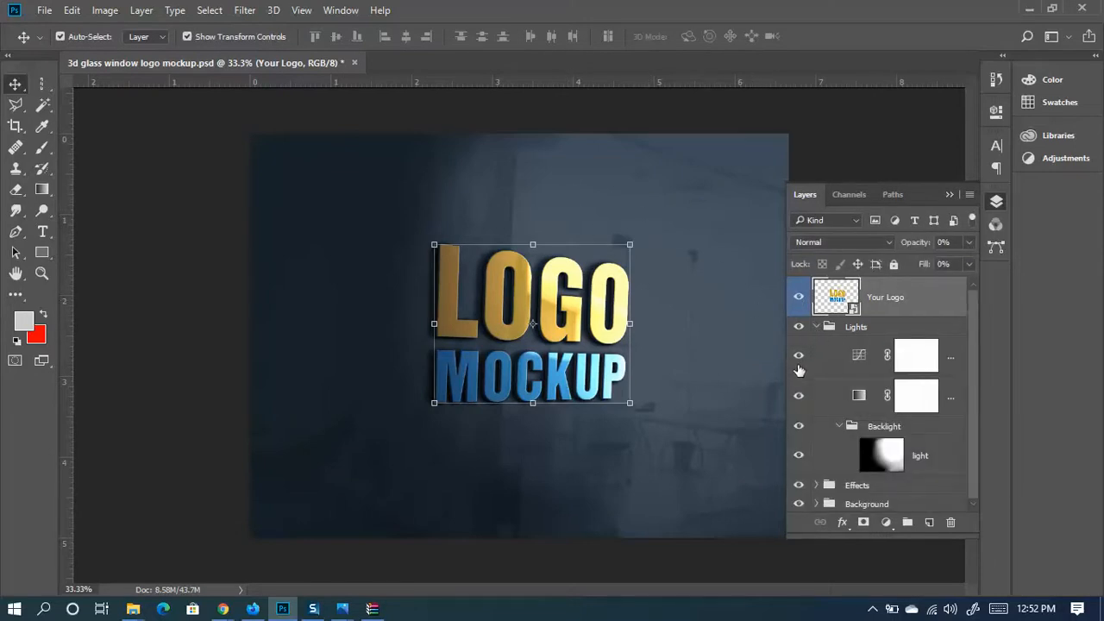
pyautogui.click(798, 365)
pyautogui.click(798, 365)
pyautogui.moveTo(784, 376); pyautogui.dragTo(681, 376)
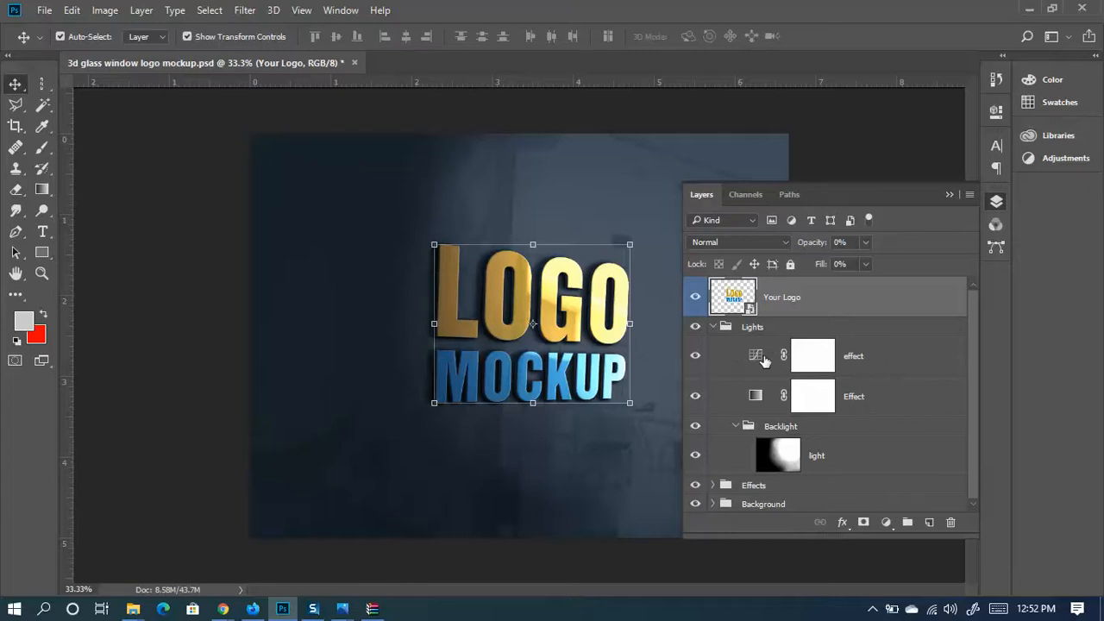
# View the available adjustment layer types and the Gradient Map settings of the Effect layer, and return to the layer list
pyautogui.click(886, 523)
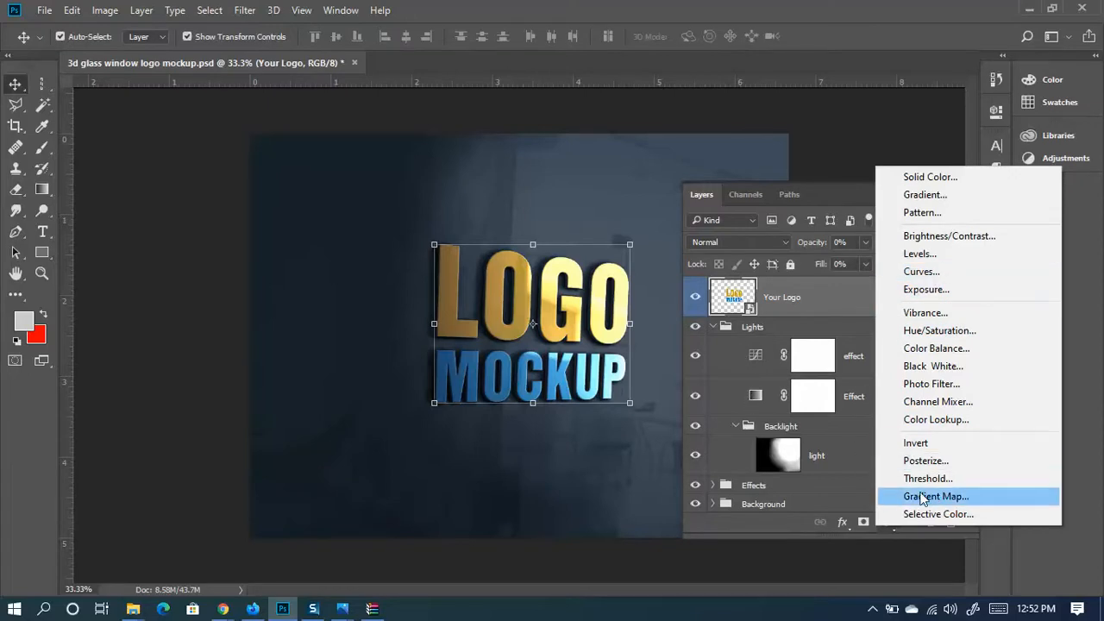
pyautogui.click(755, 397)
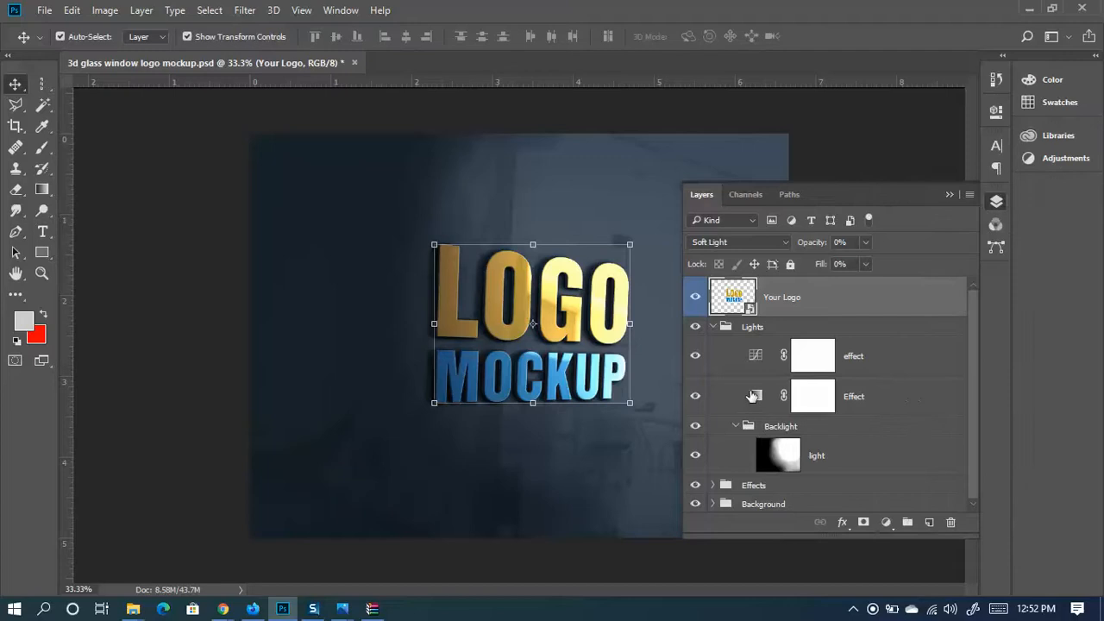
pyautogui.doubleClick(755, 397)
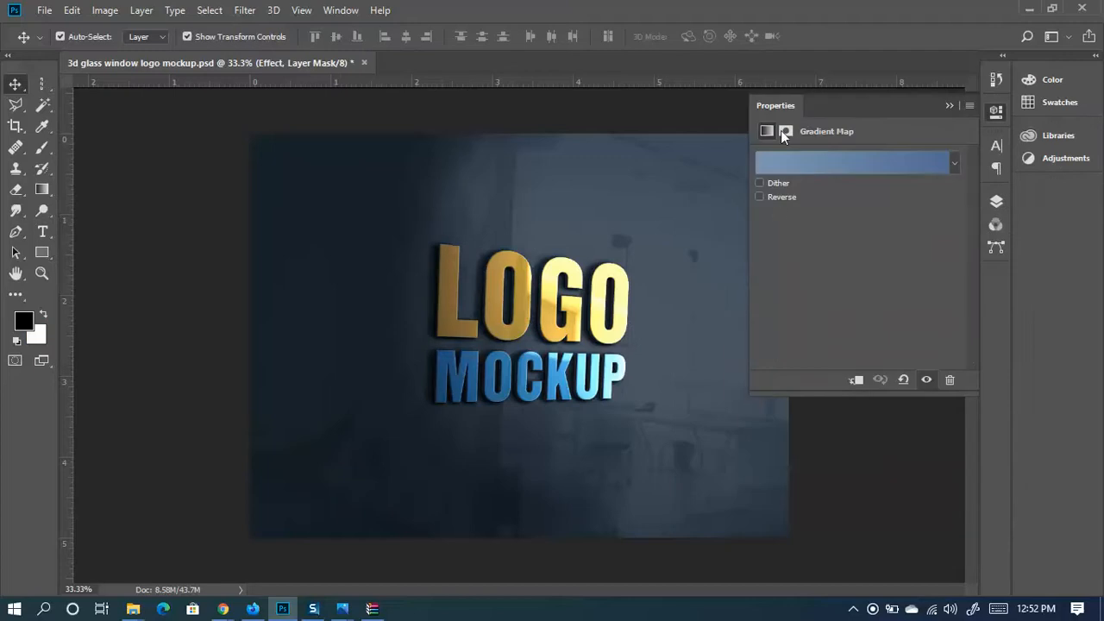
pyautogui.click(950, 106)
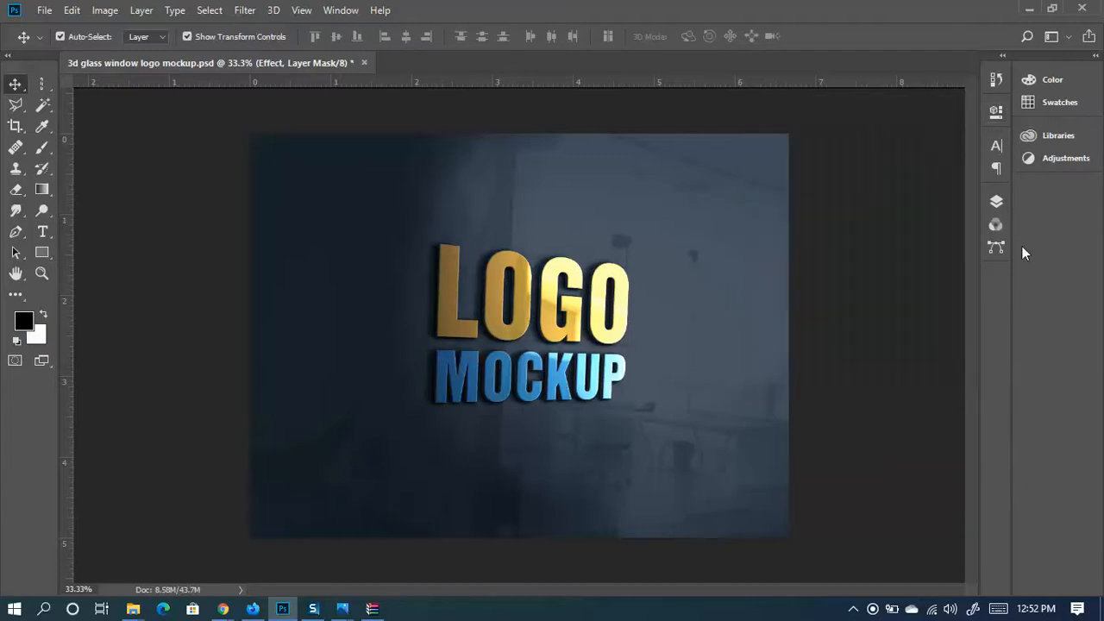
pyautogui.click(1000, 201)
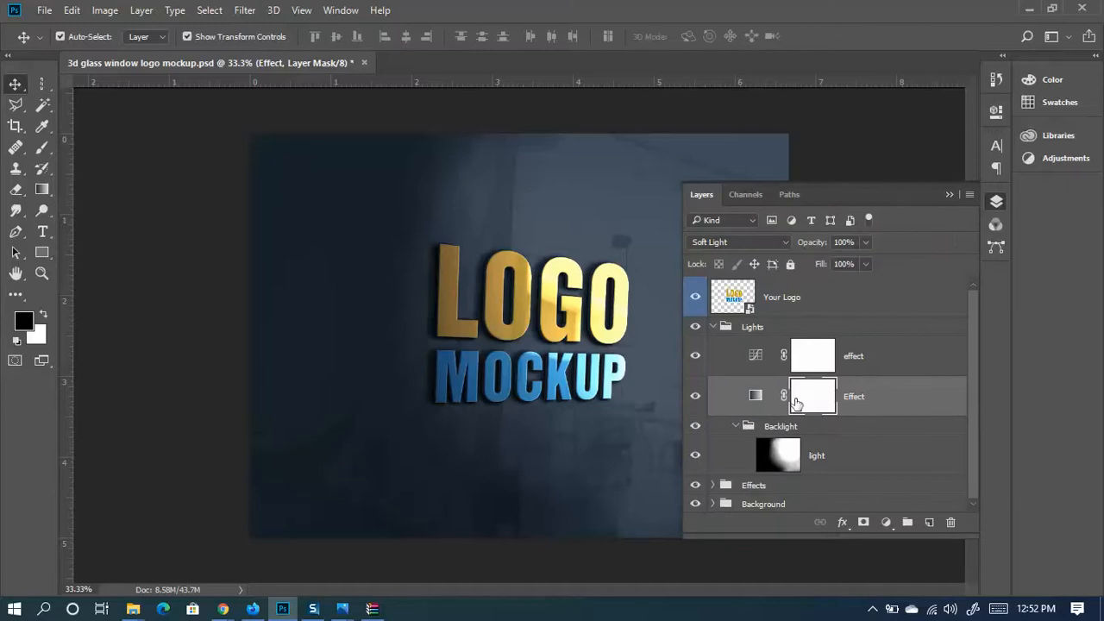
# Compare the mockup with the Gradient Map Effect layer and the Backlight group's light layer each hidden and shown
pyautogui.click(696, 396)
pyautogui.click(697, 396)
pyautogui.click(696, 456)
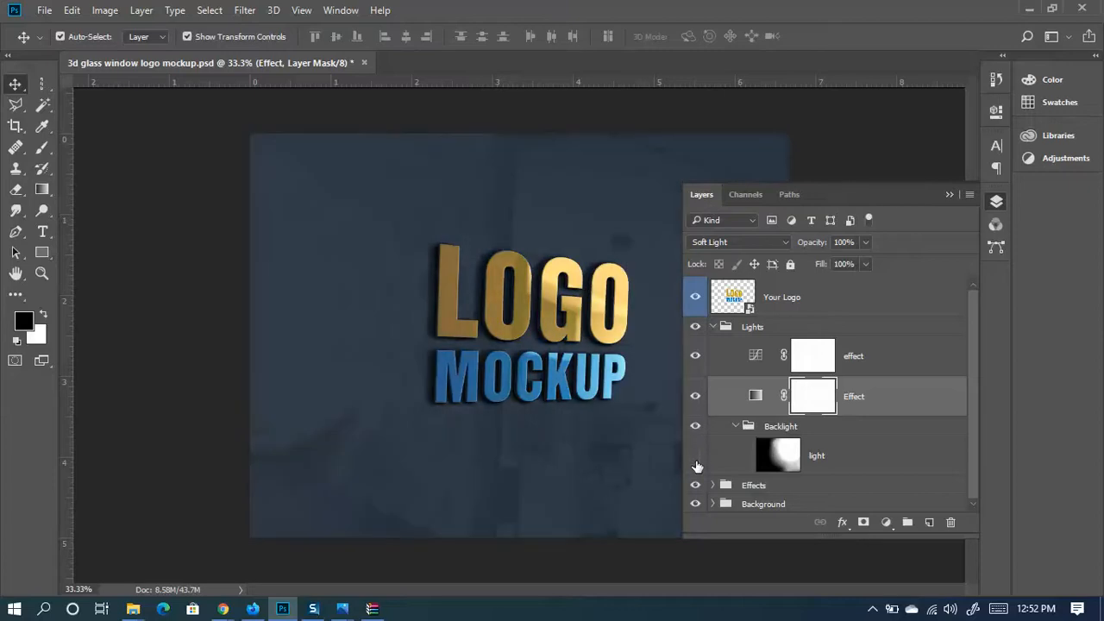
pyautogui.click(695, 456)
pyautogui.click(694, 469)
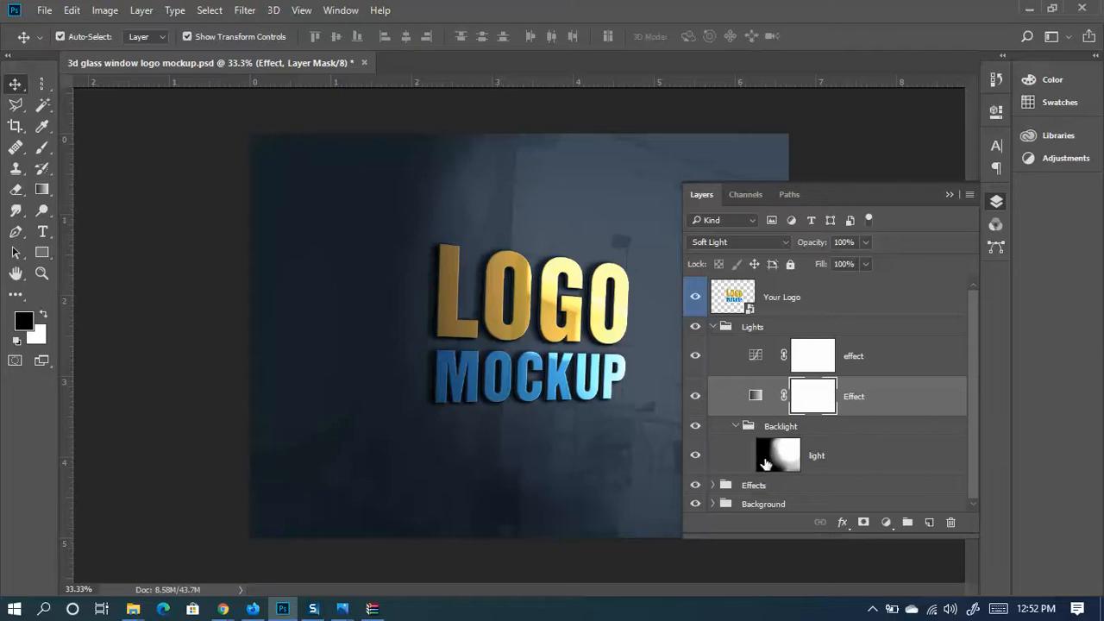
pyautogui.click(699, 461)
# Try Normal blending on the Backlight group's light layer, and set its blend mode to Soft Light
pyautogui.click(844, 455)
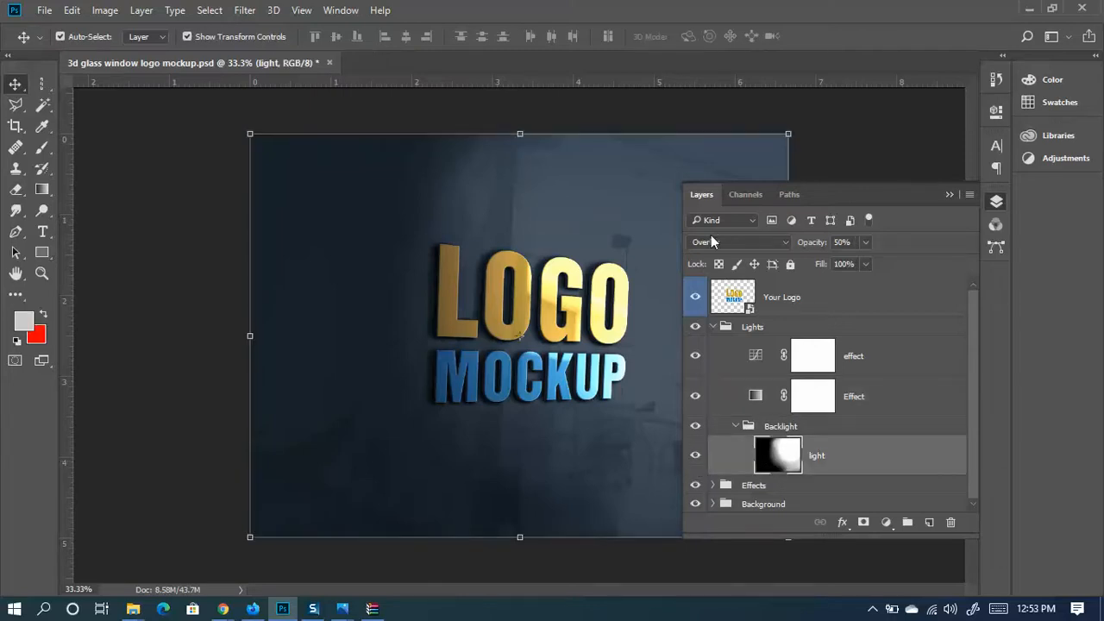
pyautogui.click(722, 243)
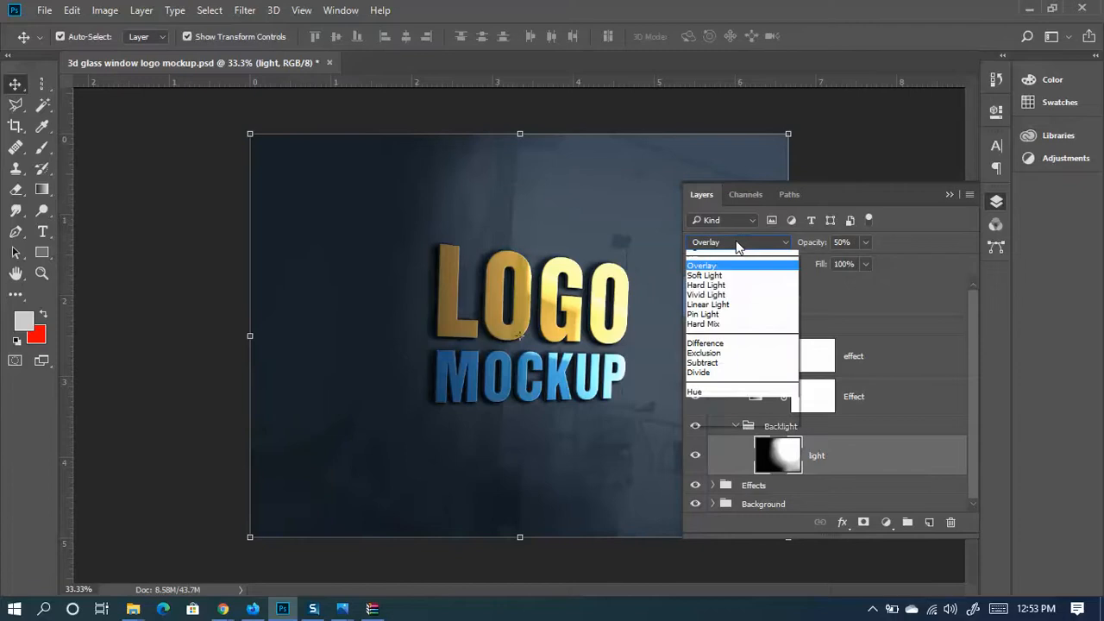
pyautogui.click(724, 257)
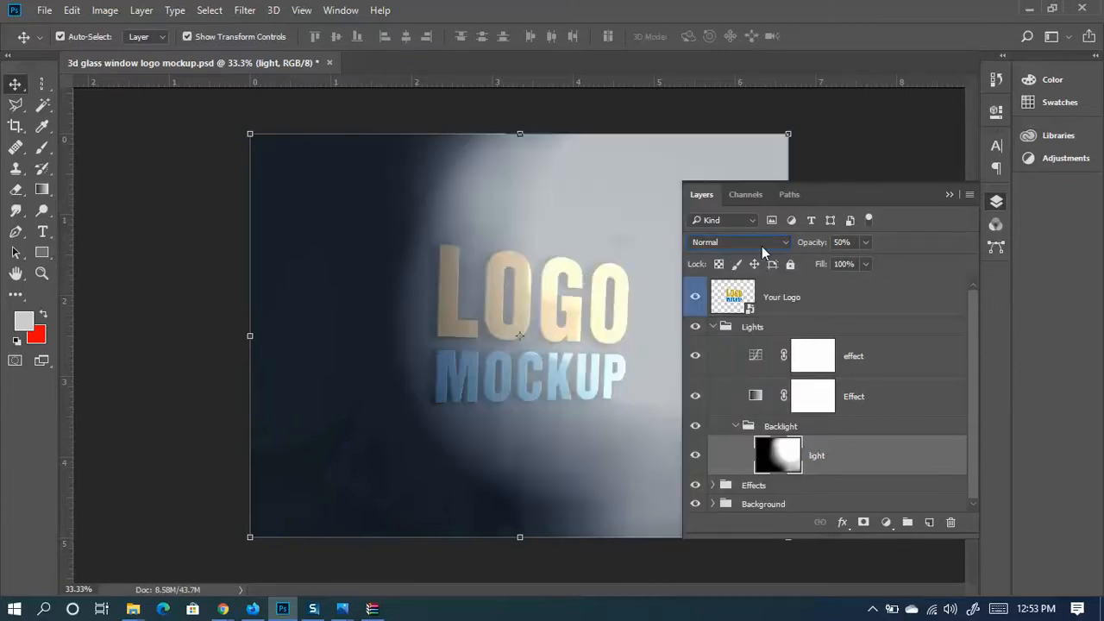
pyautogui.click(762, 246)
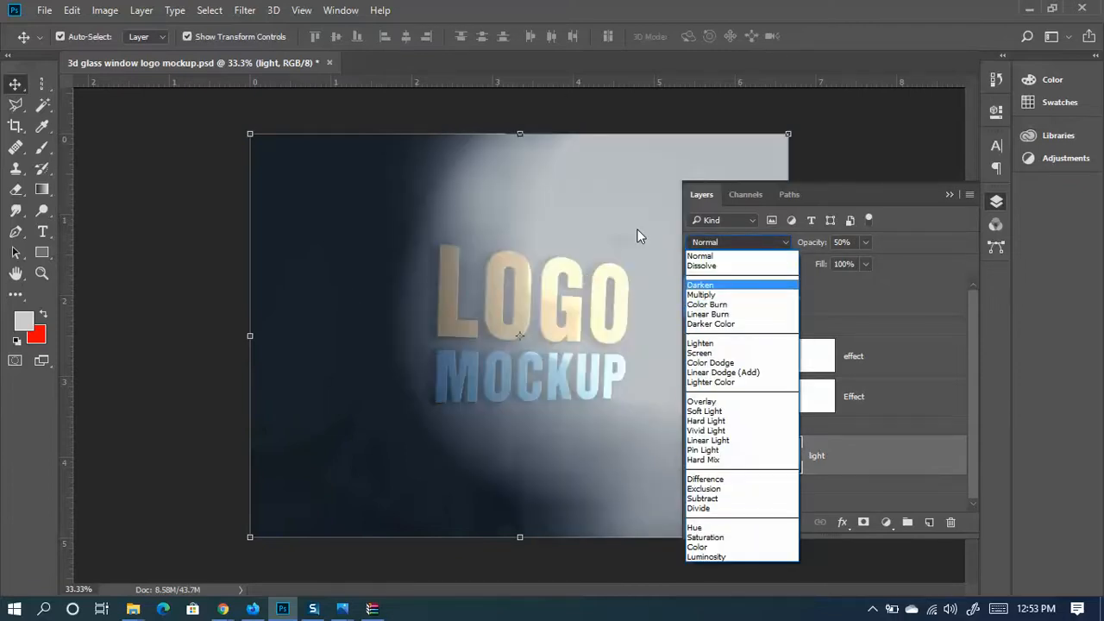
pyautogui.click(711, 413)
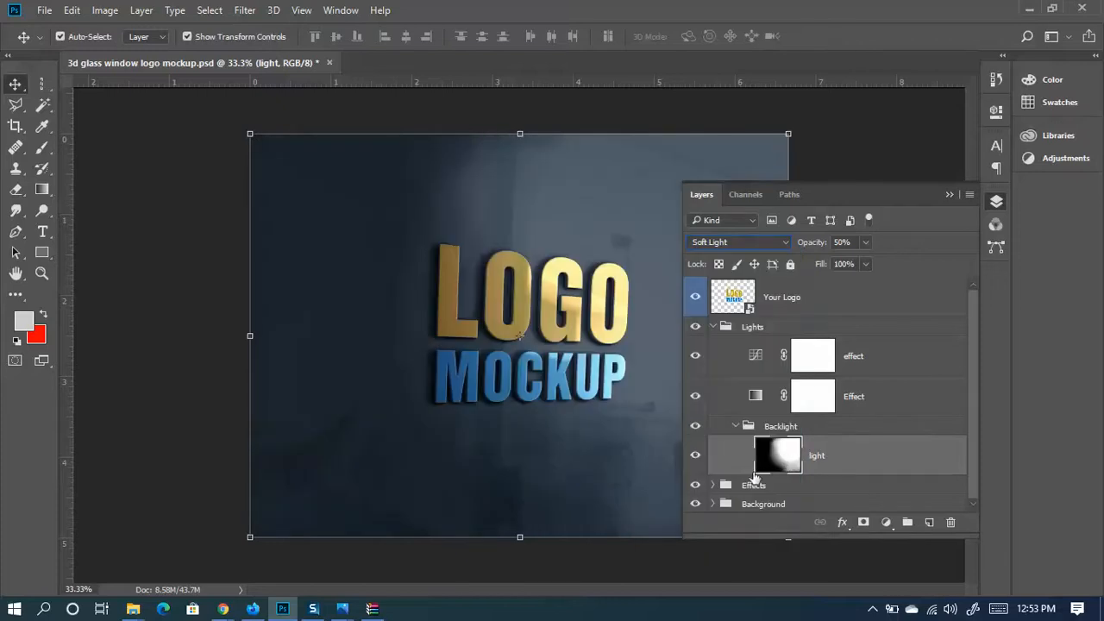
# Expand the Effects group and compare the logo with its clipped effect layer hidden and shown
pyautogui.click(713, 485)
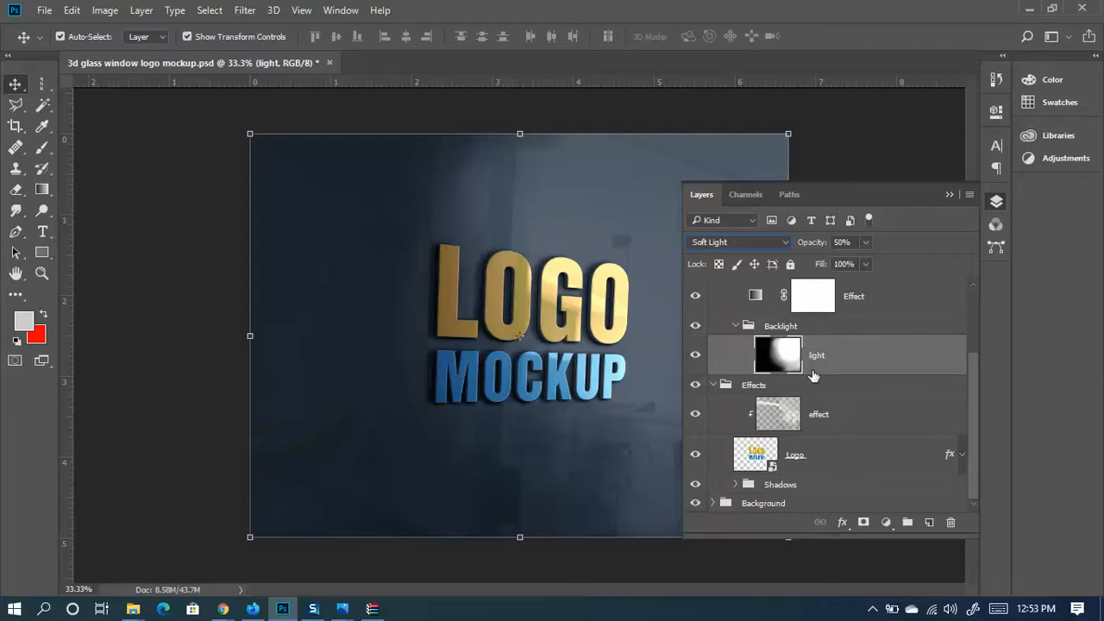
pyautogui.click(858, 417)
pyautogui.click(696, 415)
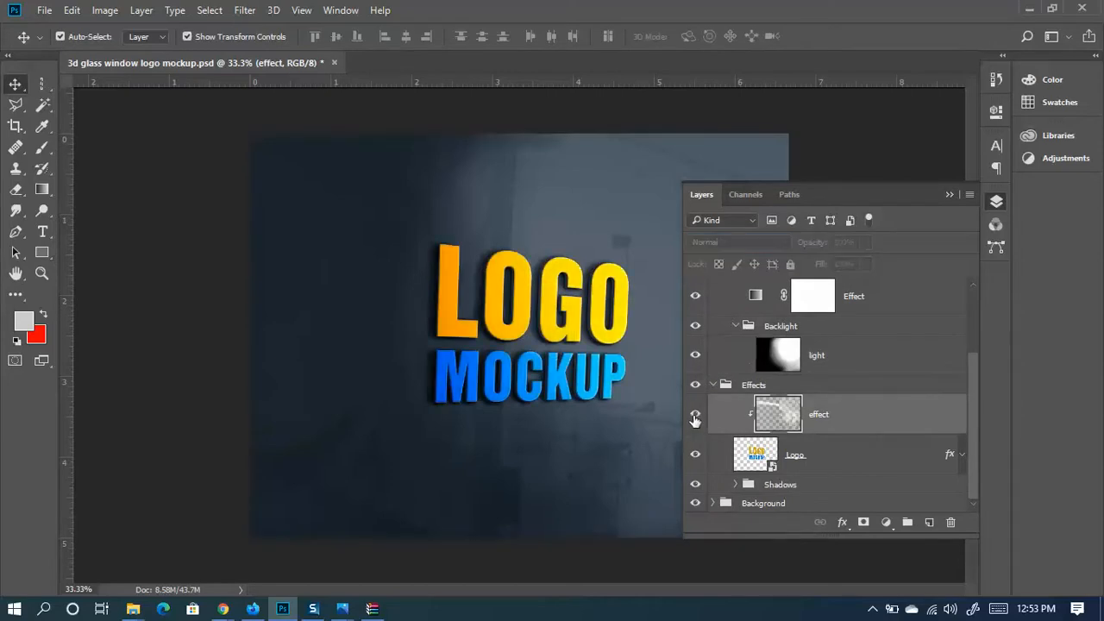
pyautogui.click(695, 415)
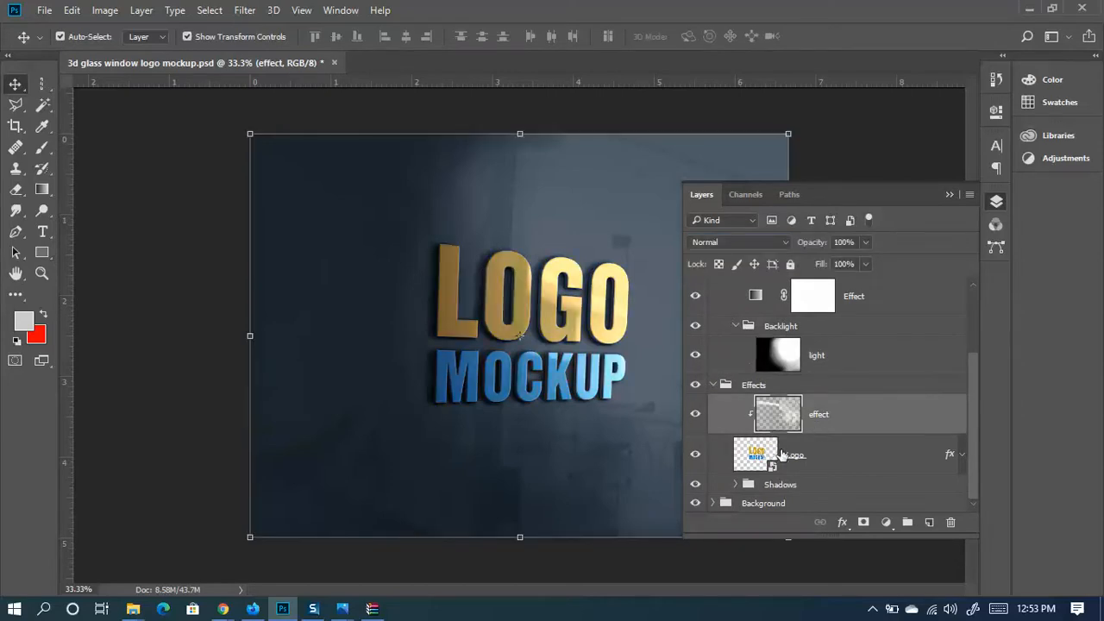
# Select the Logo layer in the Effects group and compare the mockup with that layer hidden and shown
pyautogui.click(694, 455)
pyautogui.click(694, 455)
pyautogui.scroll(1, 787, 312)
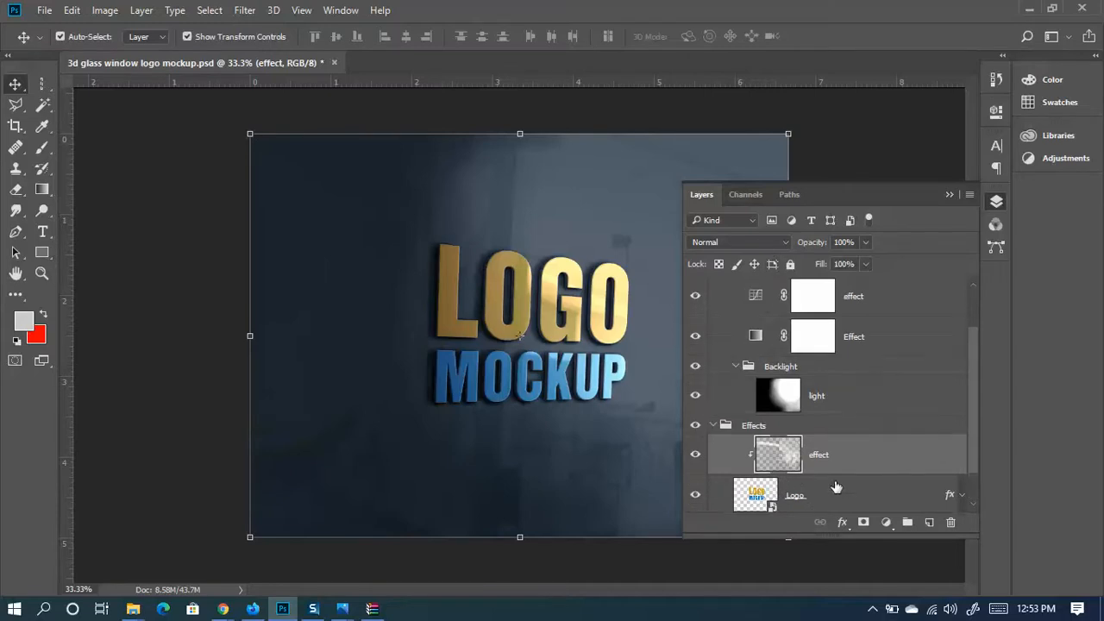
pyautogui.scroll(-1, 837, 487)
pyautogui.click(841, 452)
pyautogui.scroll(3, 878, 416)
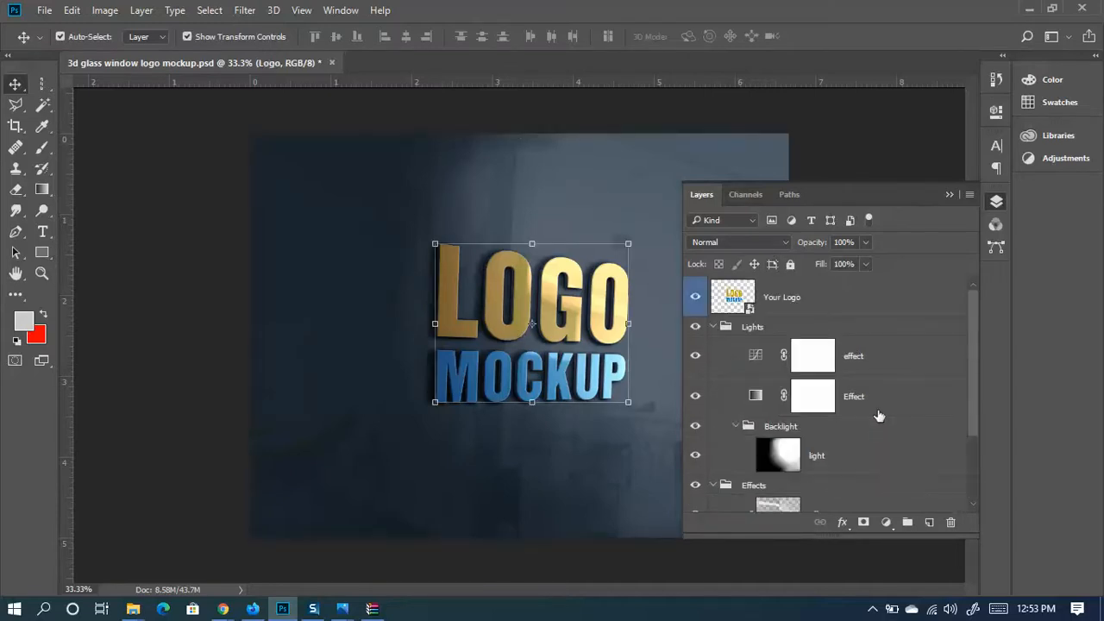
pyautogui.scroll(-3, 845, 416)
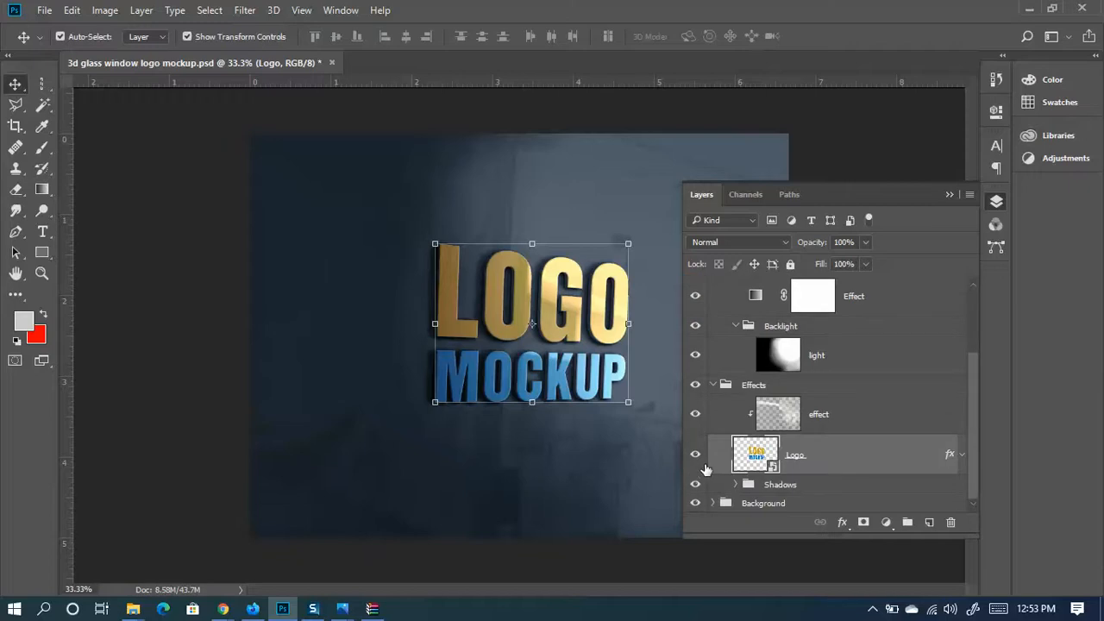
pyautogui.click(697, 457)
pyautogui.click(696, 457)
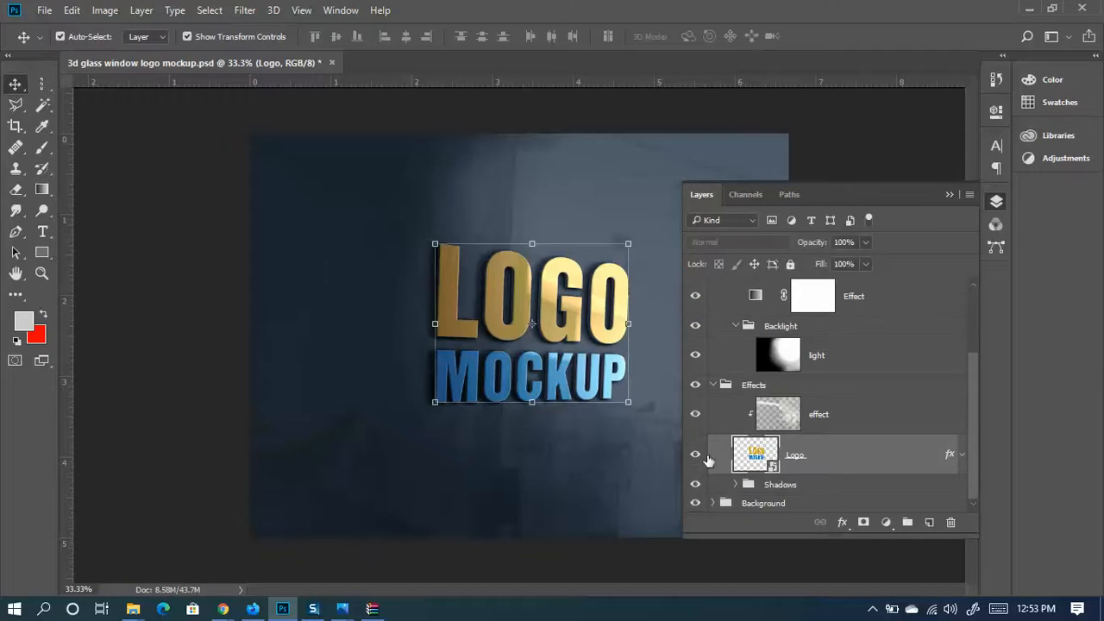
# Expand the Logo layer's applied effects and review the available layer style options without changing any
pyautogui.click(963, 455)
pyautogui.scroll(-2, 849, 434)
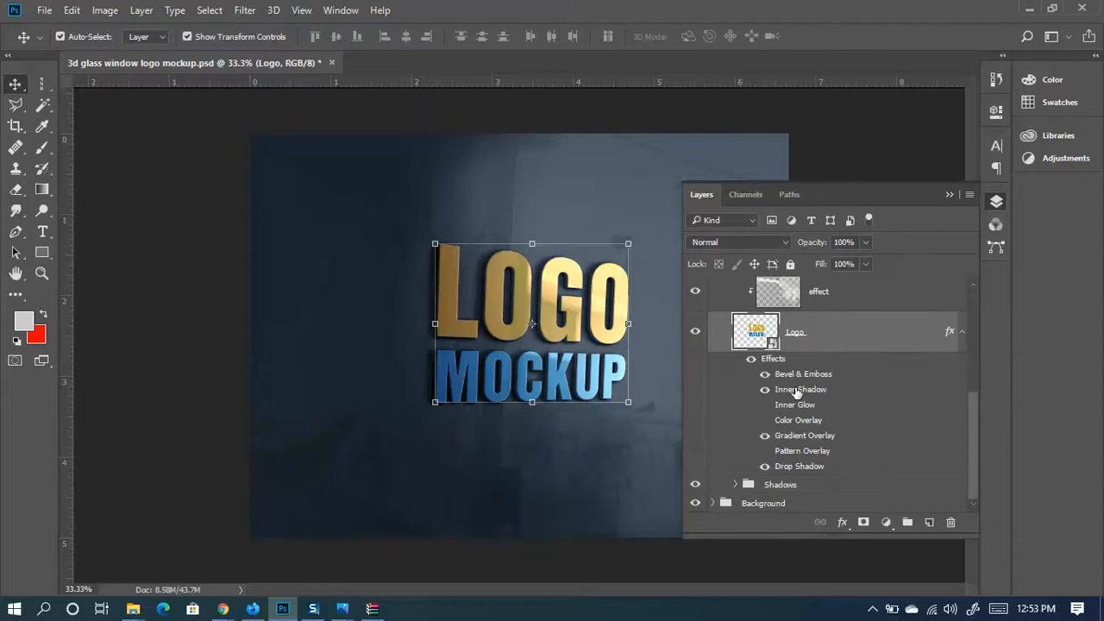
pyautogui.click(695, 333)
pyautogui.click(695, 332)
pyautogui.click(843, 524)
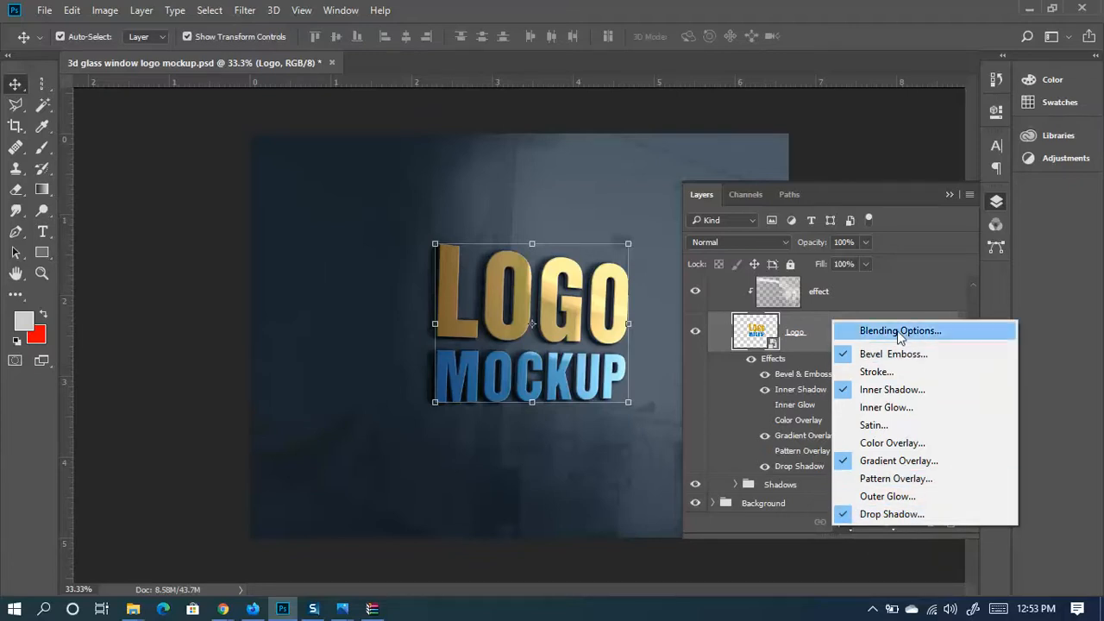
pyautogui.click(690, 326)
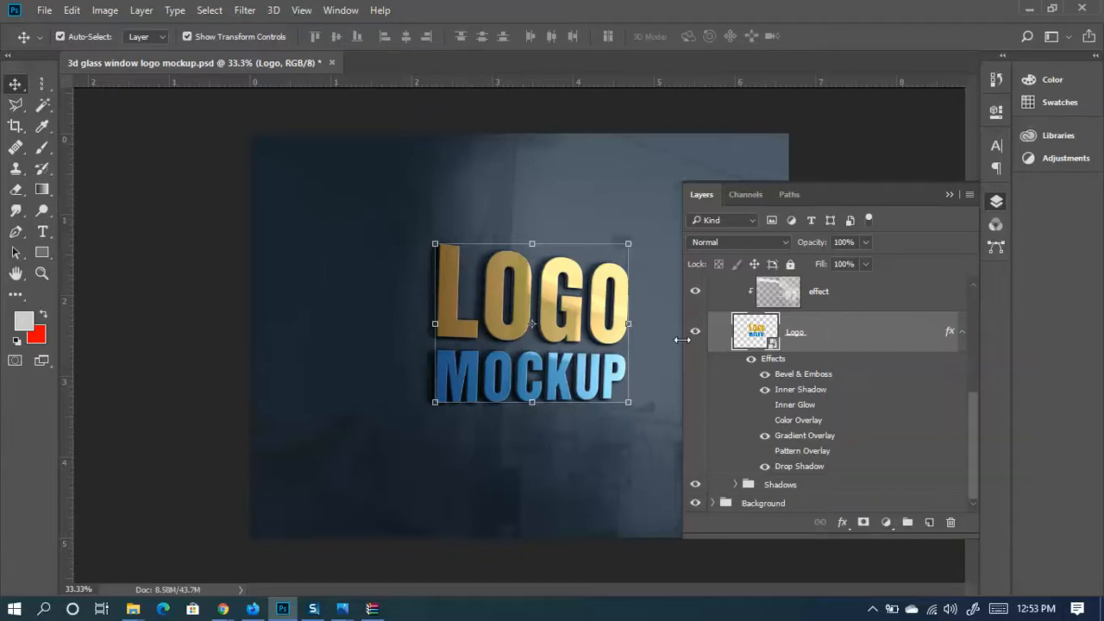
# Toggle the Logo layer off and on again to show what remains on the wall without it
pyautogui.click(695, 332)
pyautogui.click(694, 333)
pyautogui.click(691, 334)
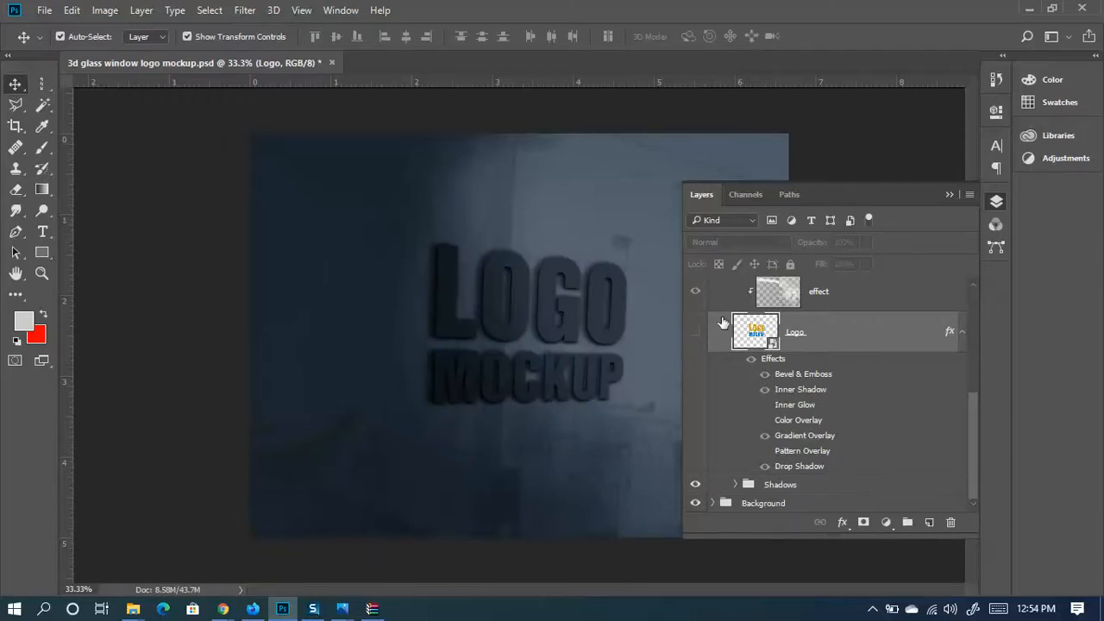
pyautogui.click(696, 333)
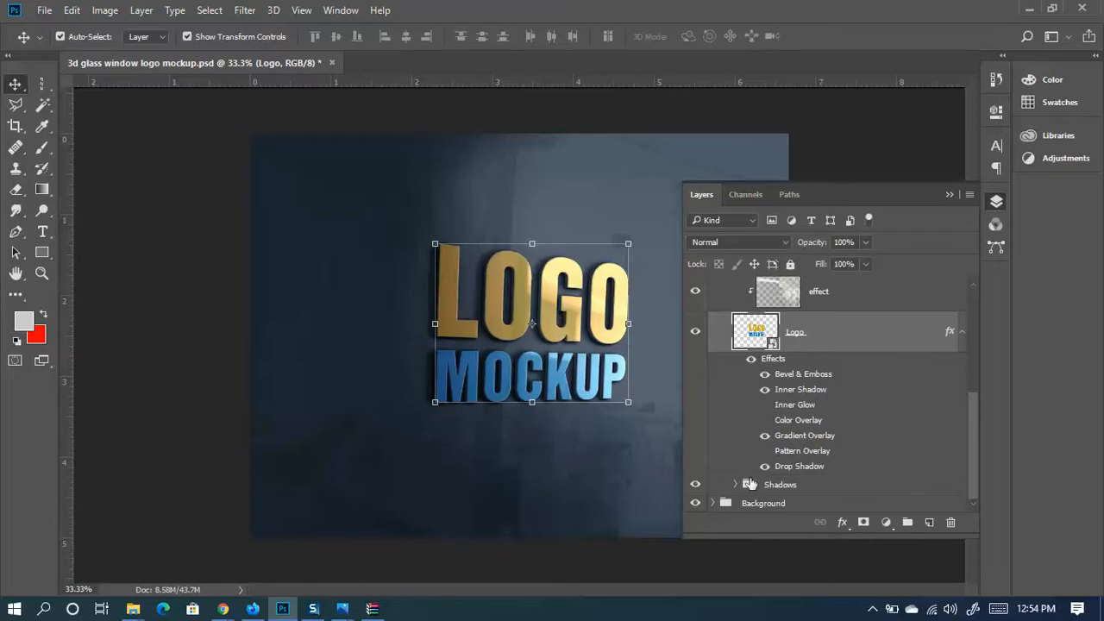
# Hide the Shadows group and compare the mockup with the Logo layer off and on without shadows
pyautogui.click(695, 486)
pyautogui.click(695, 485)
pyautogui.click(695, 486)
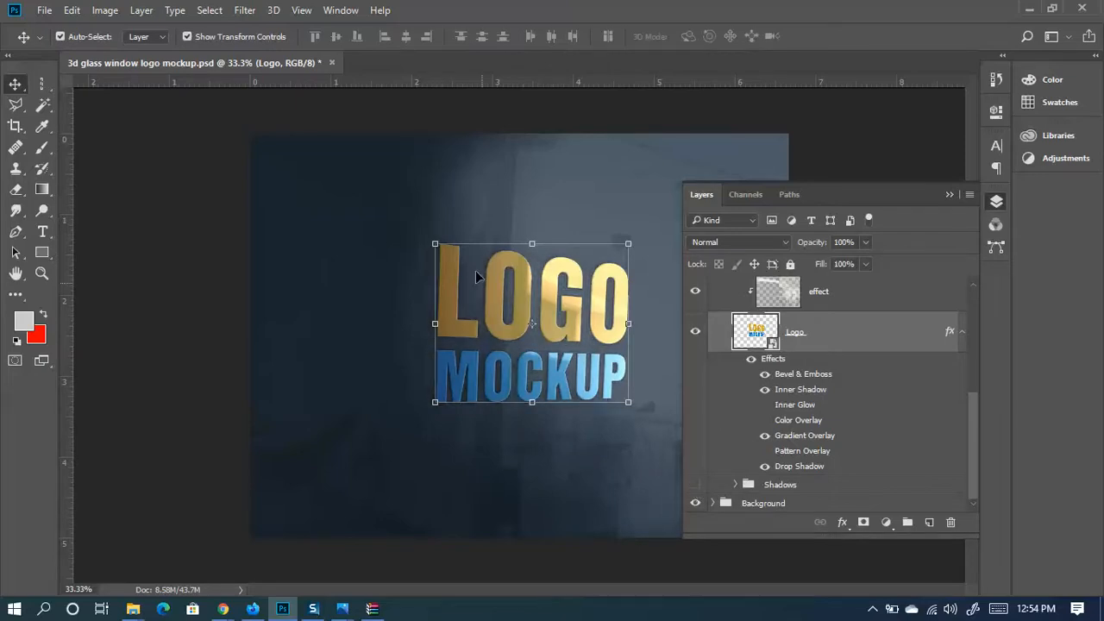
pyautogui.click(696, 332)
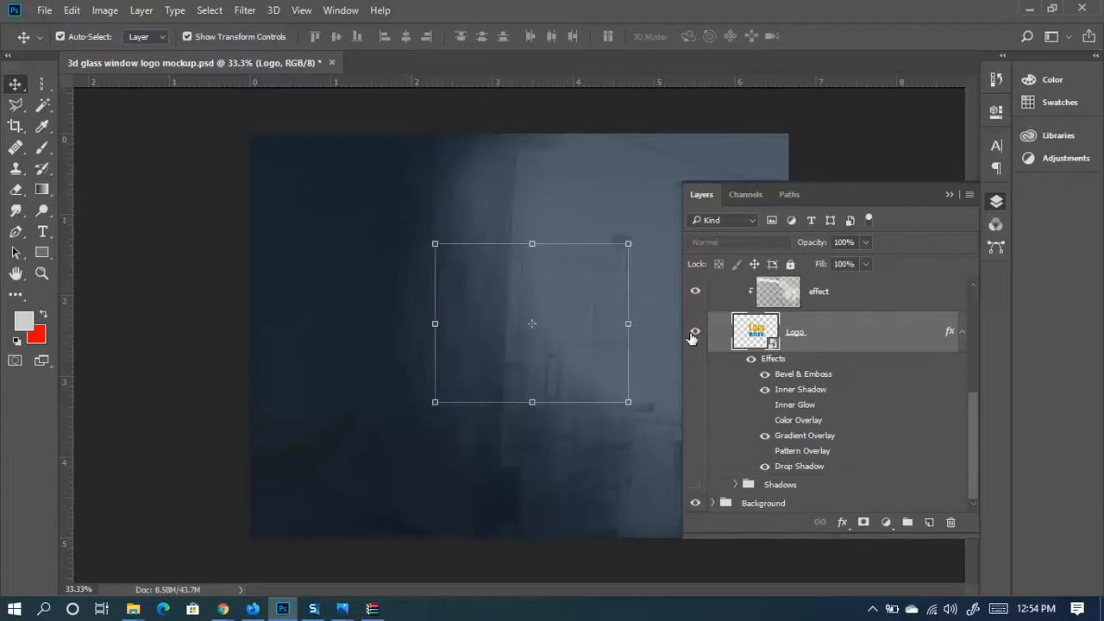
pyautogui.click(696, 332)
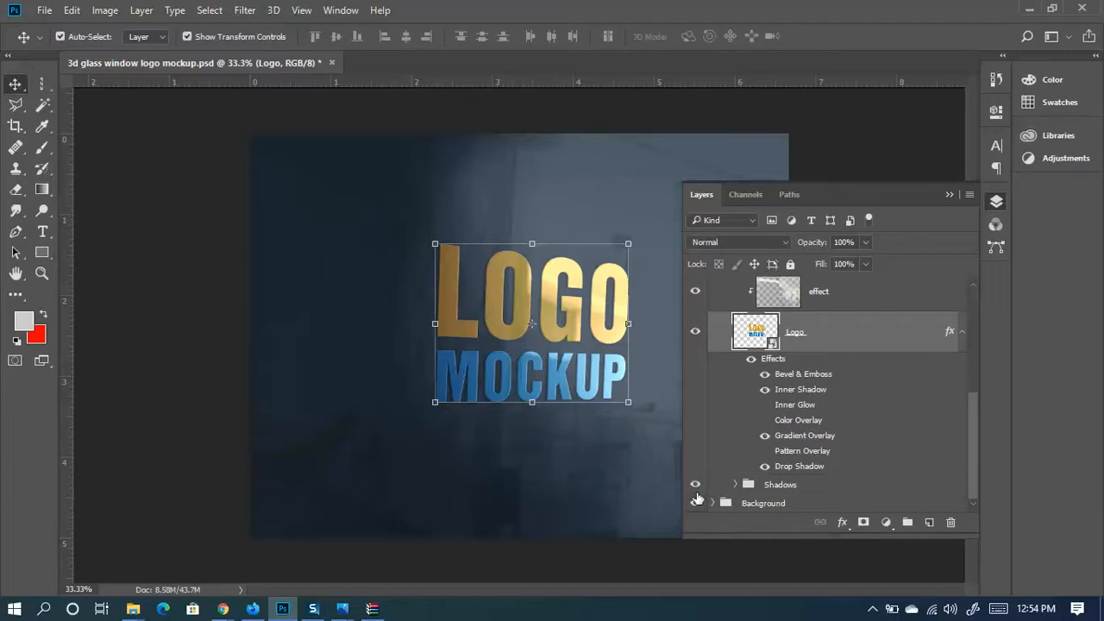
# Preview the mockup with the Background group hidden, and make both the Background and Shadows groups visible again
pyautogui.click(696, 488)
pyautogui.click(695, 486)
pyautogui.click(695, 503)
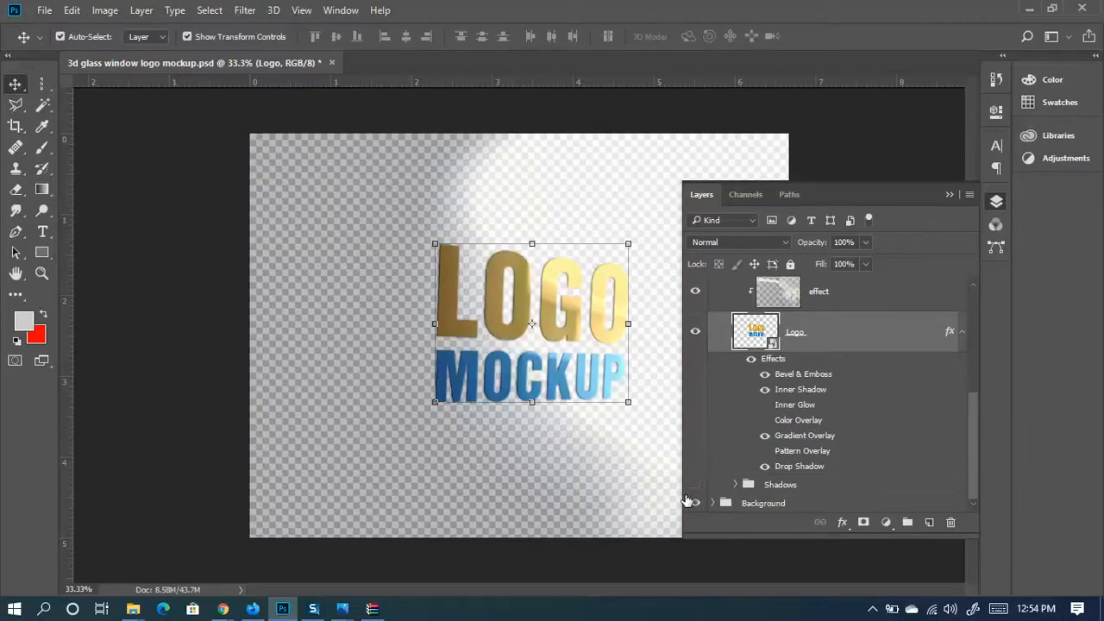
pyautogui.click(695, 503)
pyautogui.click(693, 484)
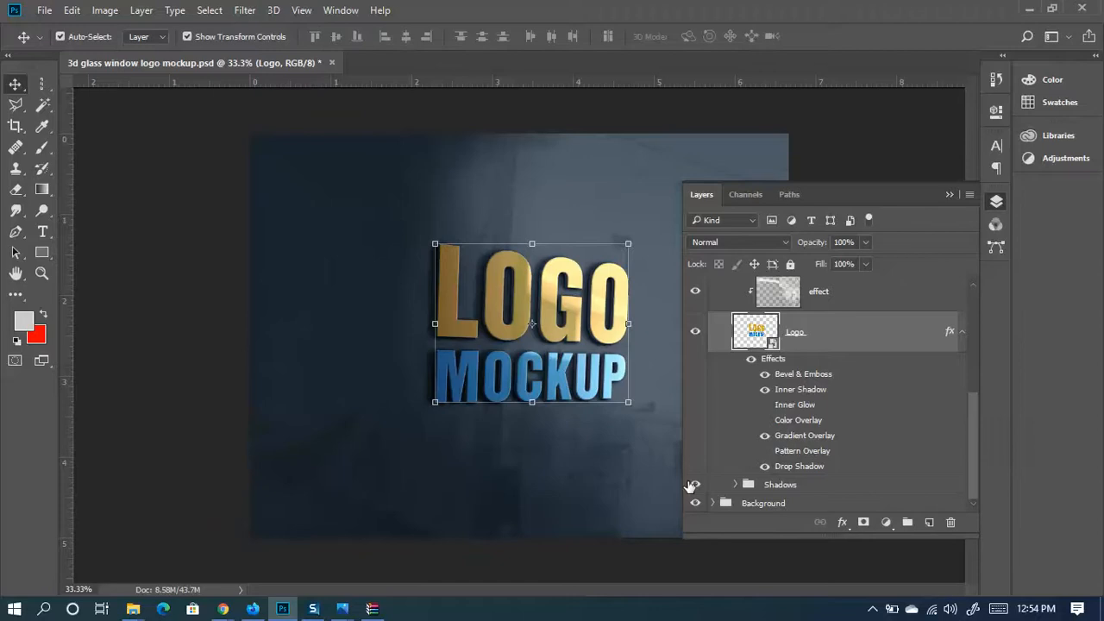
# Collapse the Logo layer's effects list, the Effects group and the Lights group
pyautogui.click(963, 333)
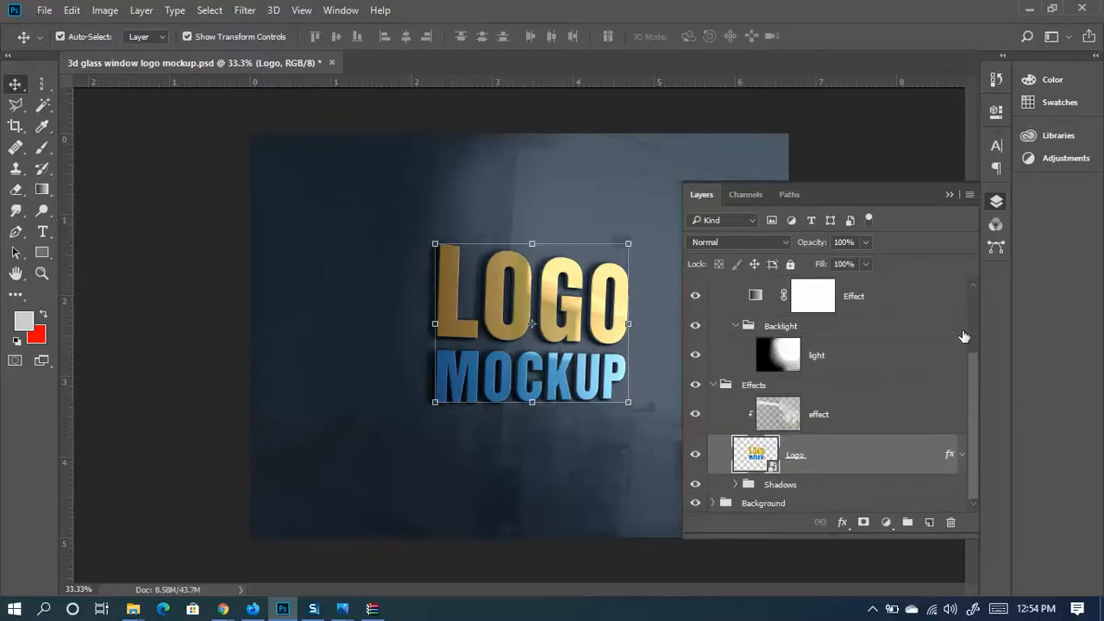
pyautogui.click(712, 386)
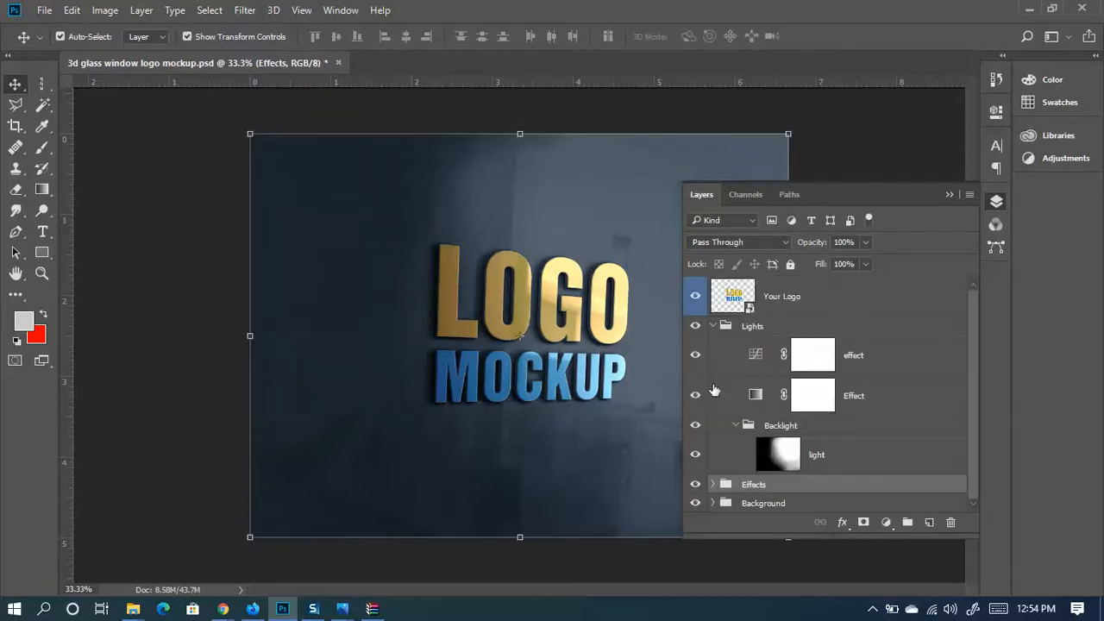
pyautogui.click(712, 327)
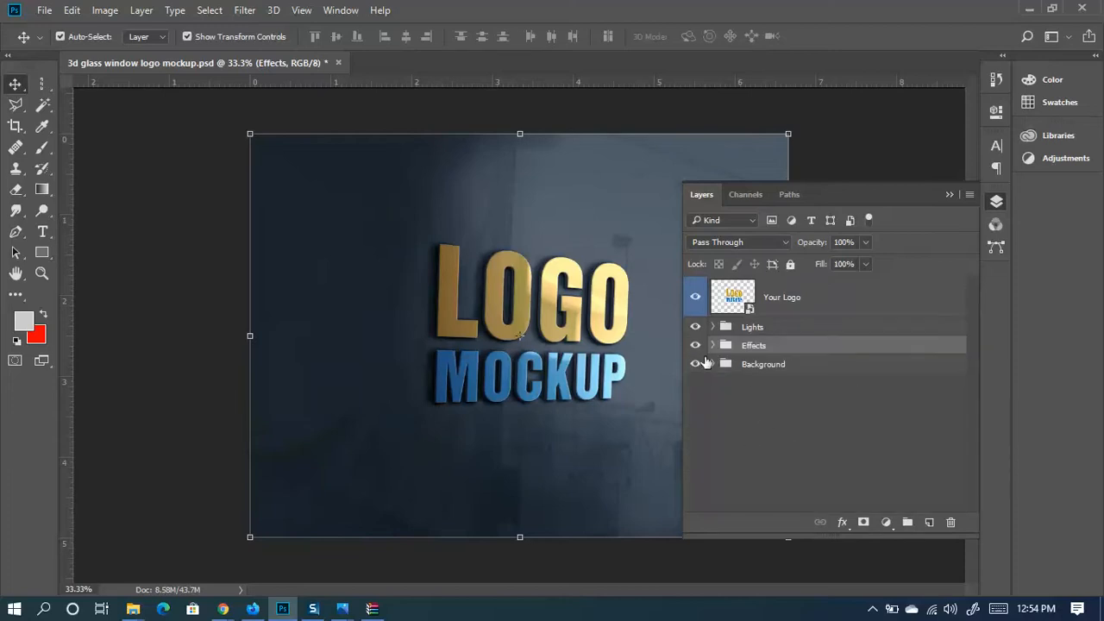
# Close the open archive window and switch back to the 3d glass window logo mockup in Photoshop
pyautogui.click(1030, 9)
pyautogui.click(767, 33)
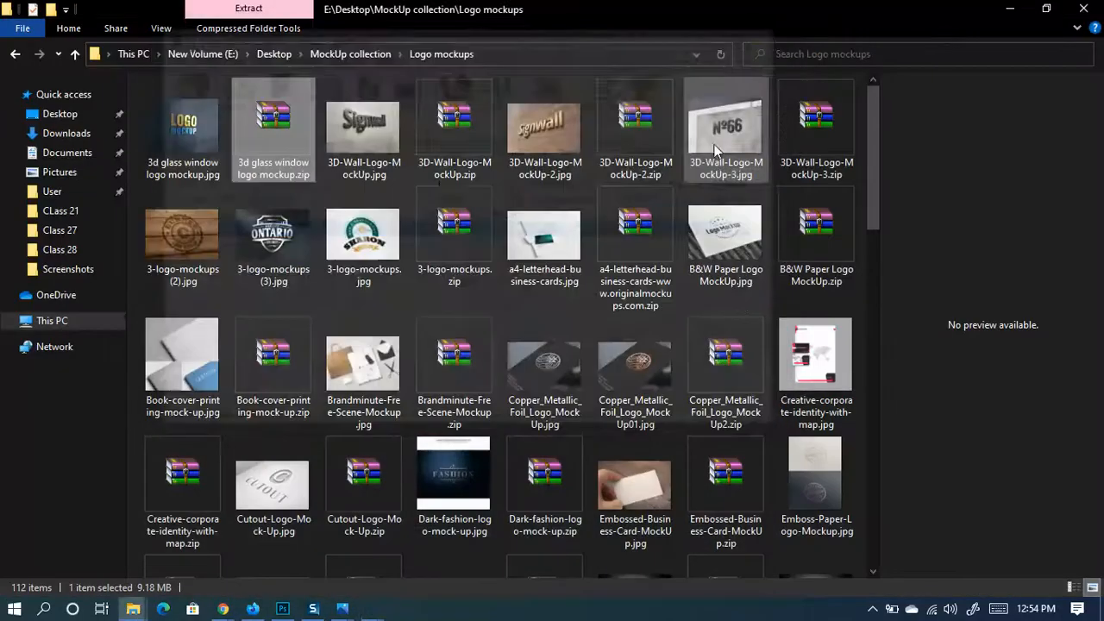
pyautogui.click(284, 610)
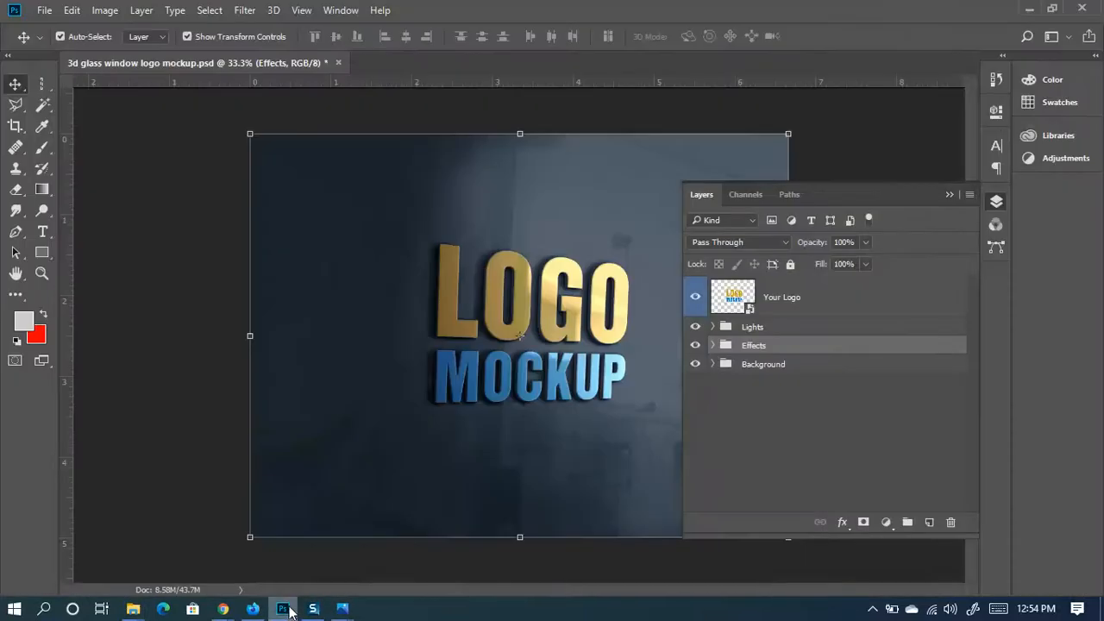
# Expand the Shadows group inside Effects and toggle its four shadow layers individually to see what each contributes
pyautogui.click(714, 346)
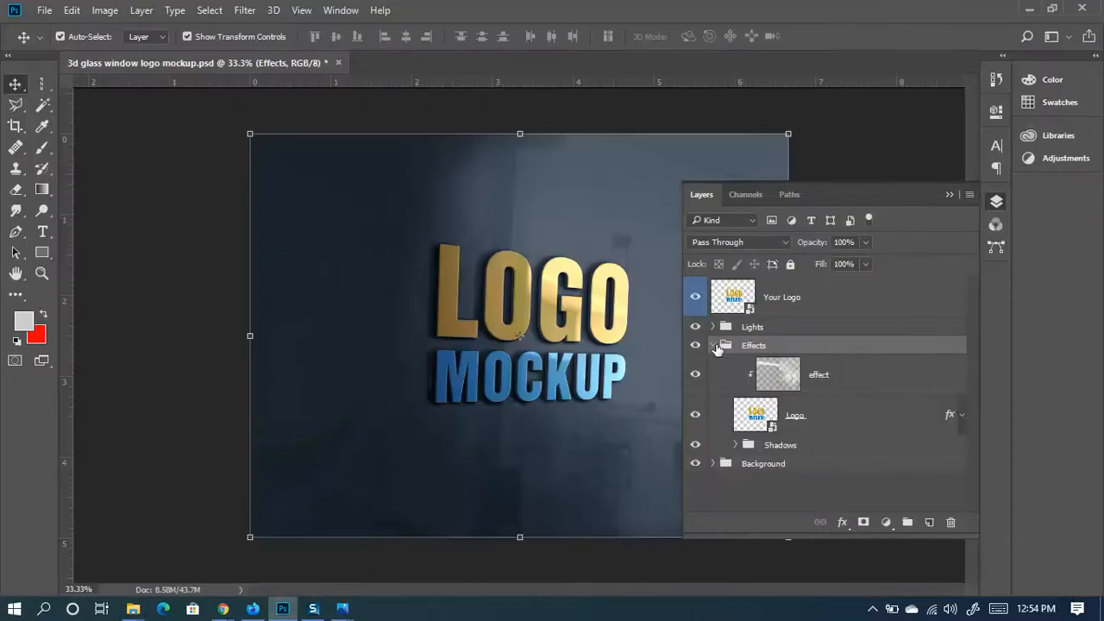
pyautogui.click(735, 445)
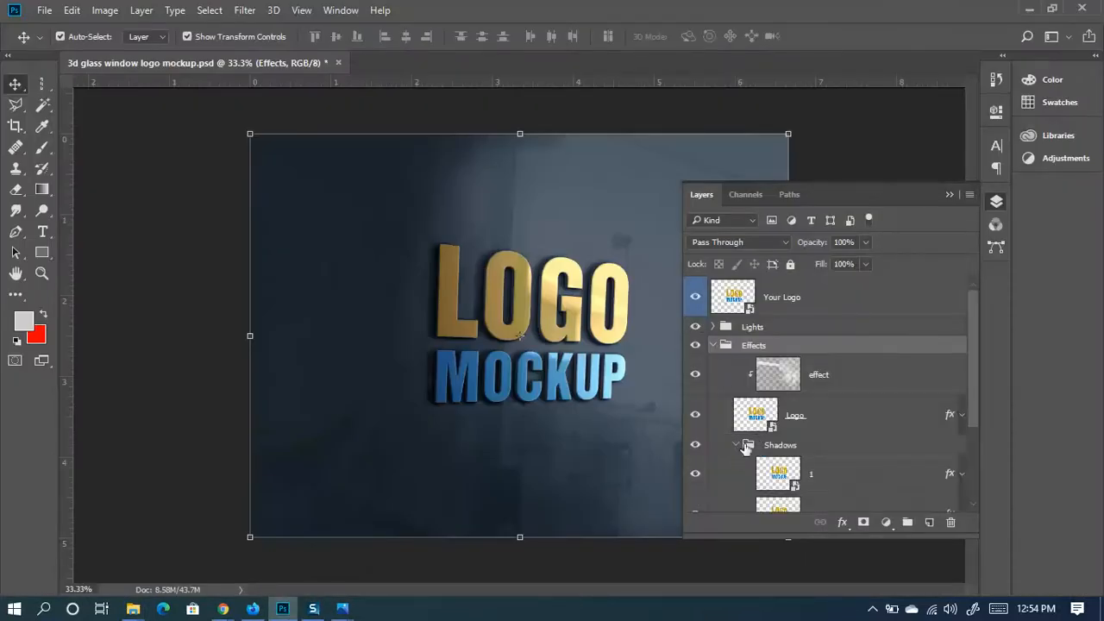
pyautogui.scroll(-4, 863, 466)
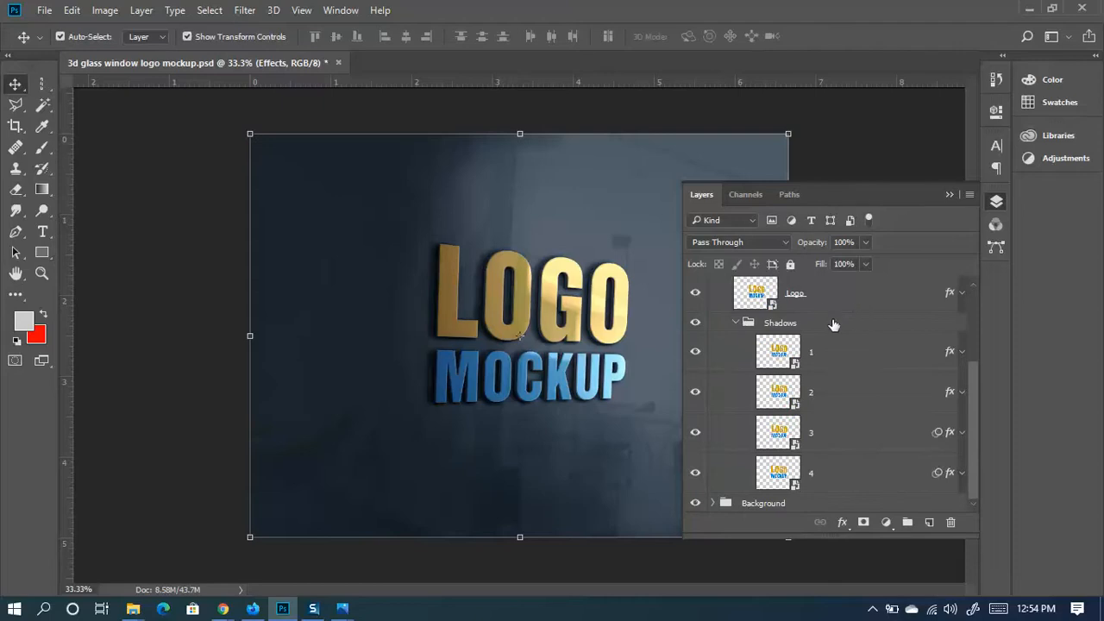
pyautogui.click(698, 363)
pyautogui.click(699, 361)
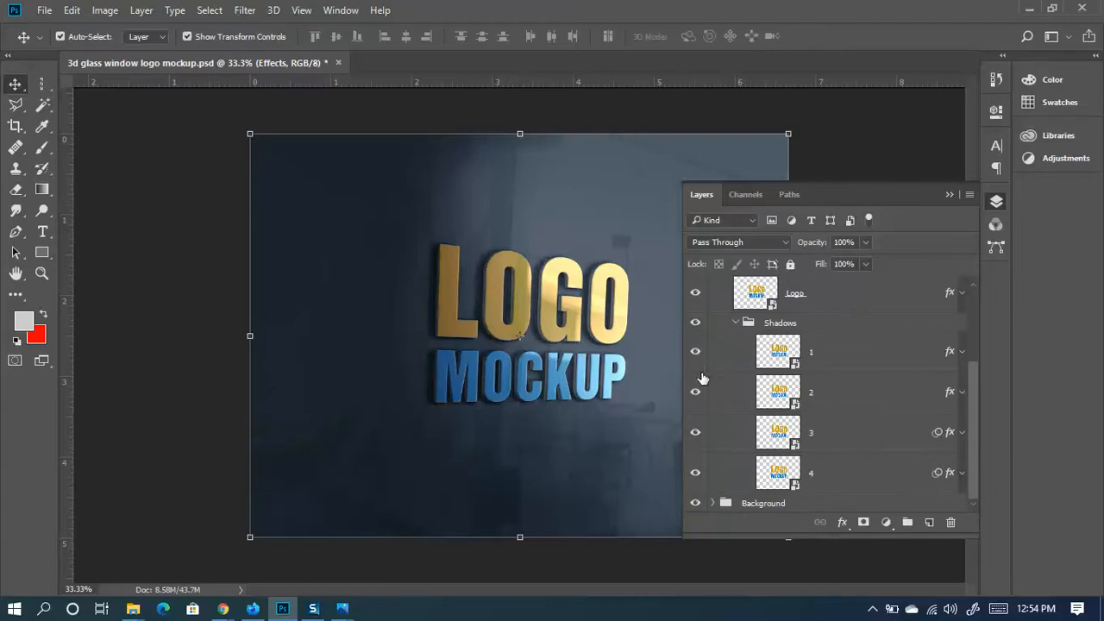
pyautogui.click(697, 395)
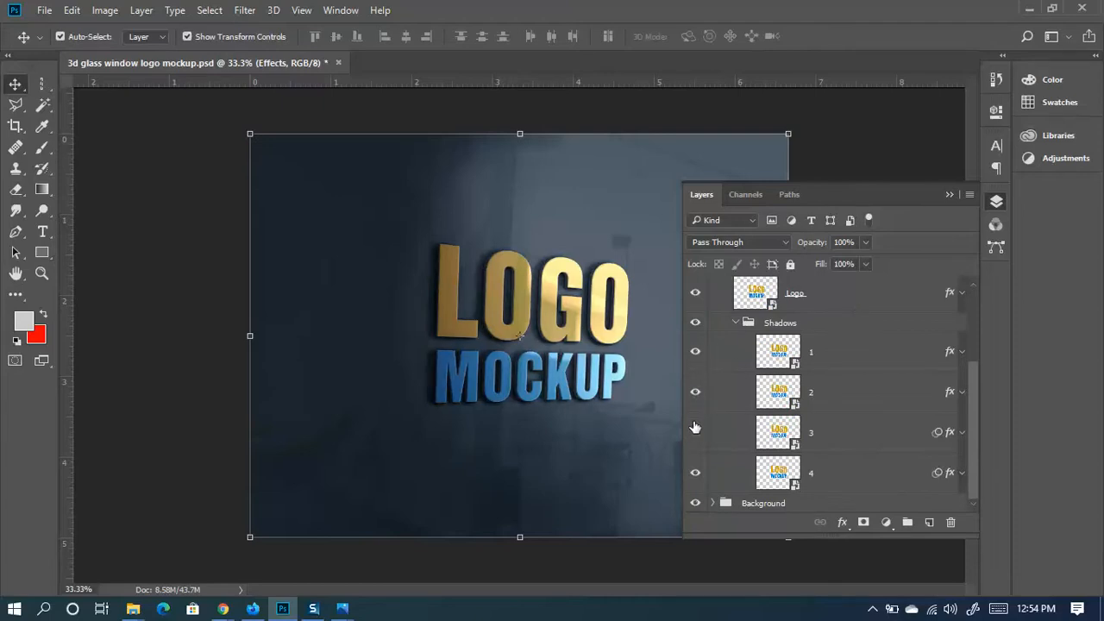
pyautogui.click(695, 430)
pyautogui.click(697, 473)
pyautogui.click(697, 472)
# Expand shadow layer 3 and review its layer effects and smart filter
pyautogui.click(956, 436)
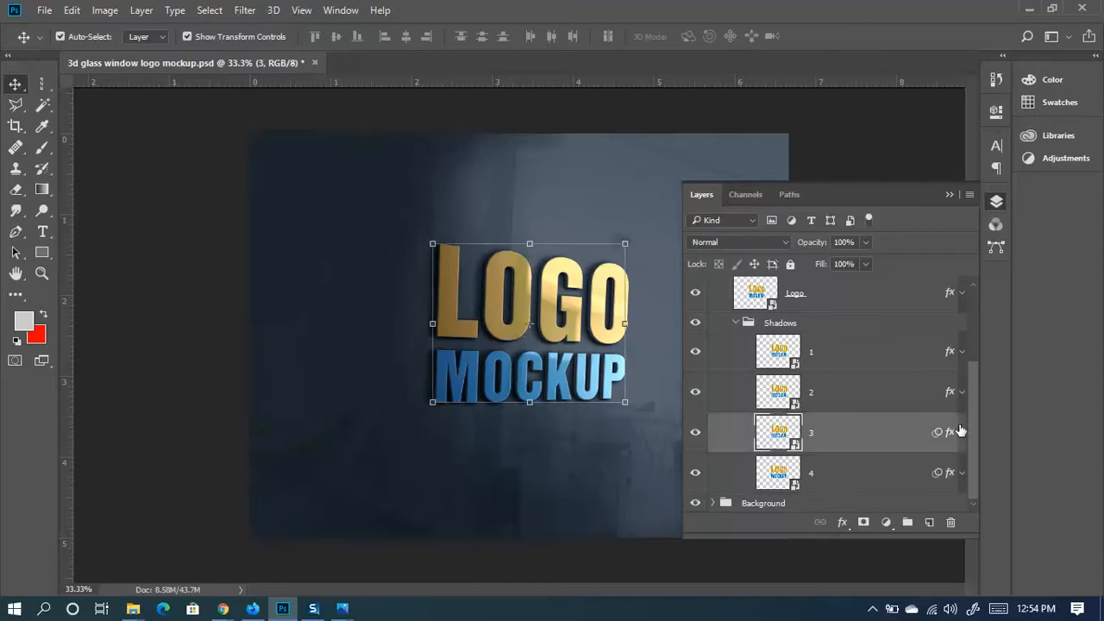
pyautogui.click(961, 434)
pyautogui.scroll(-3, 864, 426)
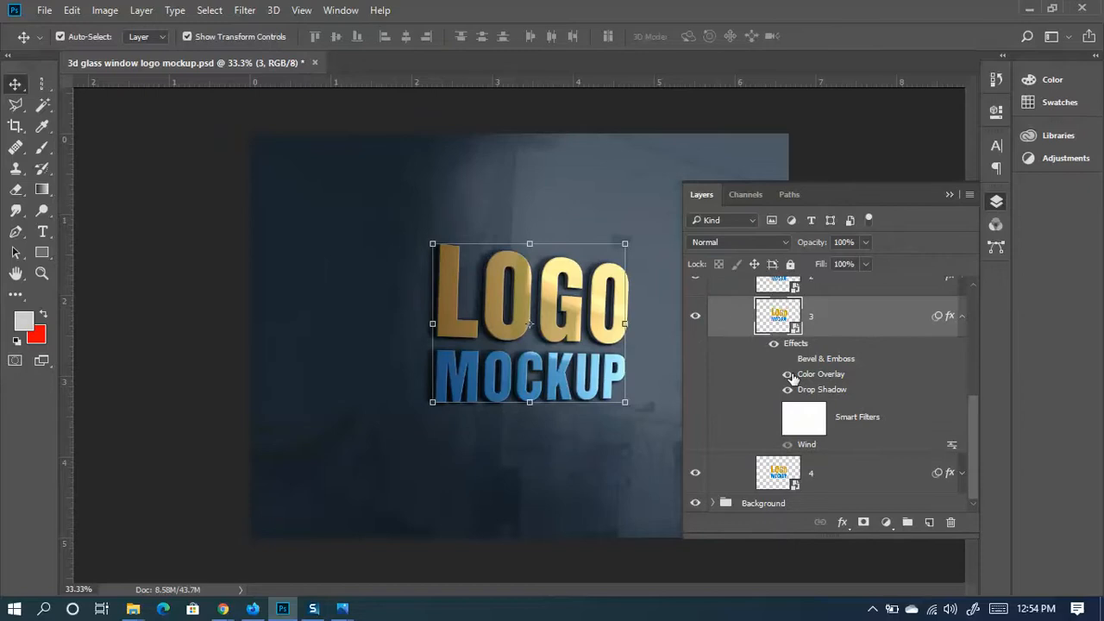
pyautogui.scroll(3, 966, 316)
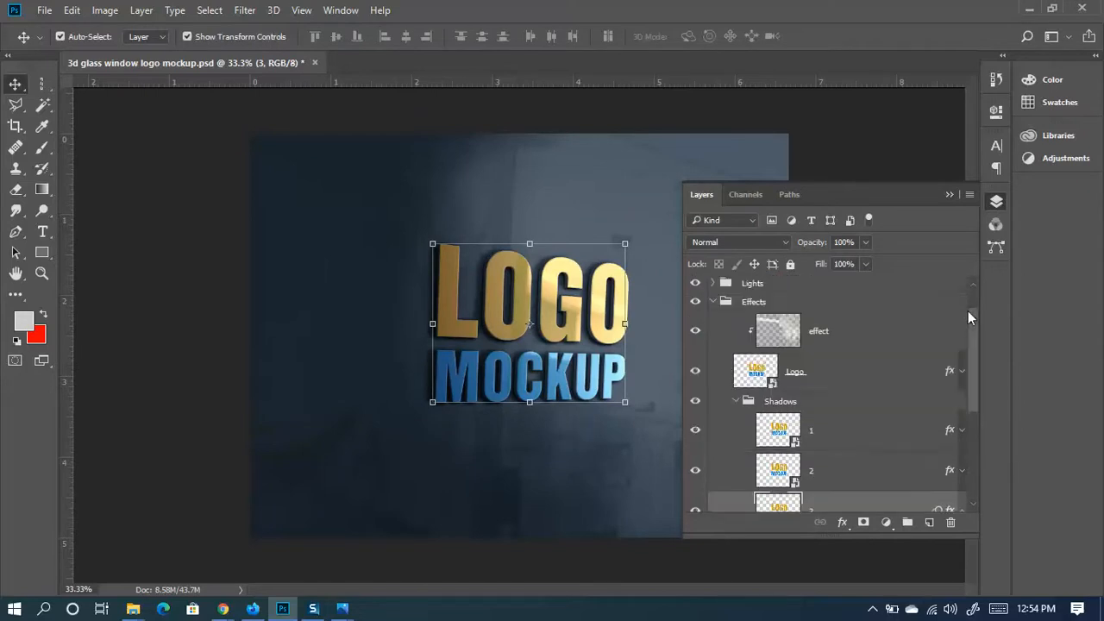
# Collapse the Shadows and Effects groups and preview the mockup with the Background group off and on
pyautogui.click(960, 372)
pyautogui.click(961, 372)
pyautogui.click(739, 404)
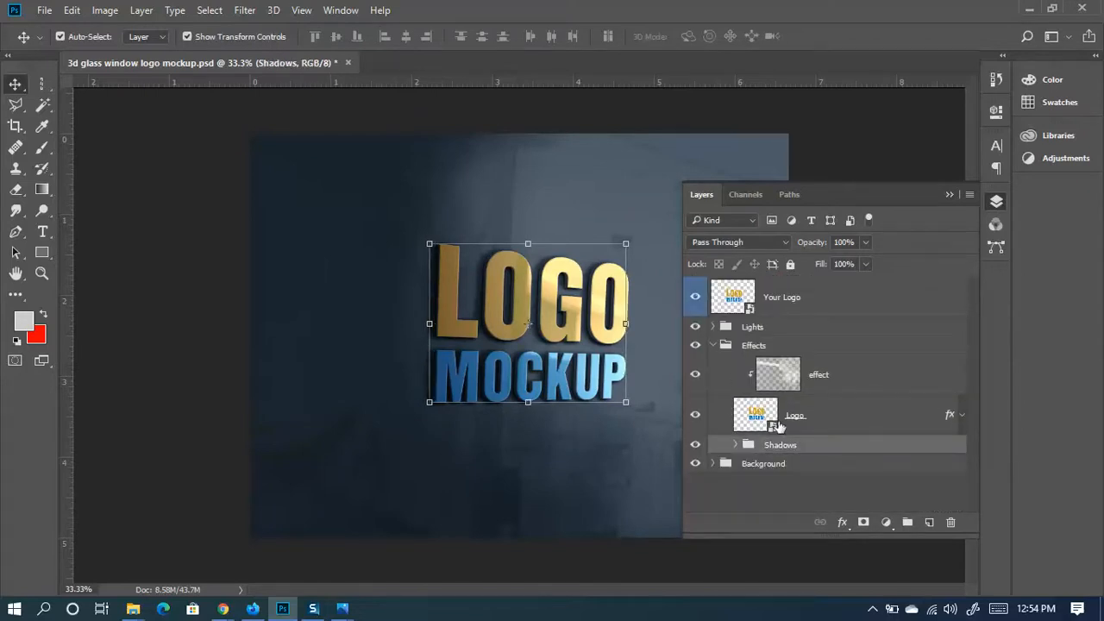
pyautogui.click(713, 346)
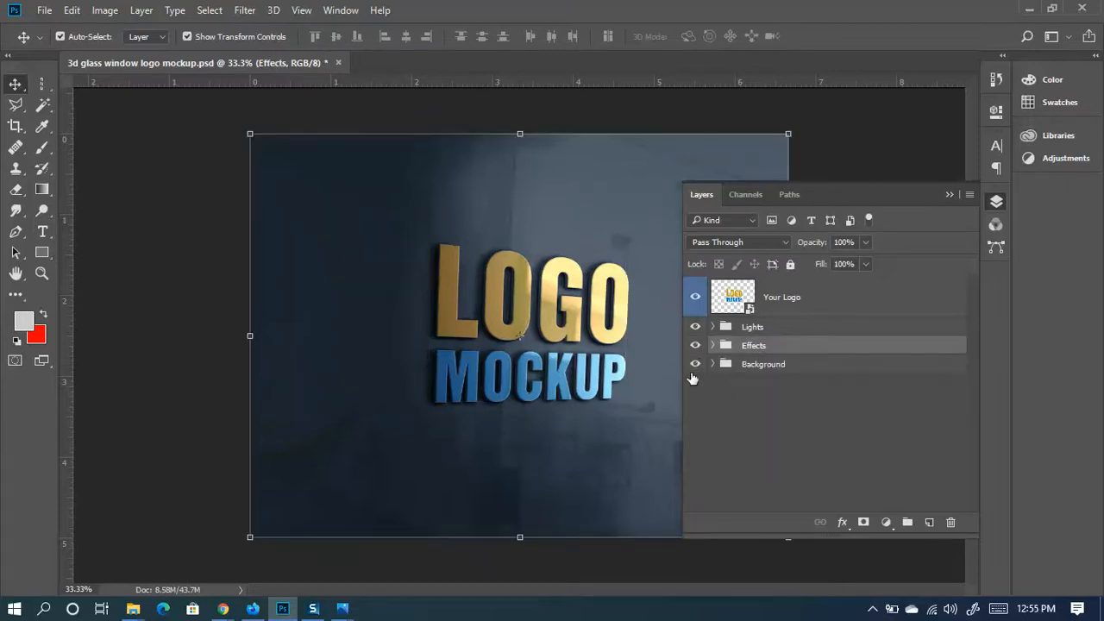
pyautogui.click(695, 366)
pyautogui.click(695, 365)
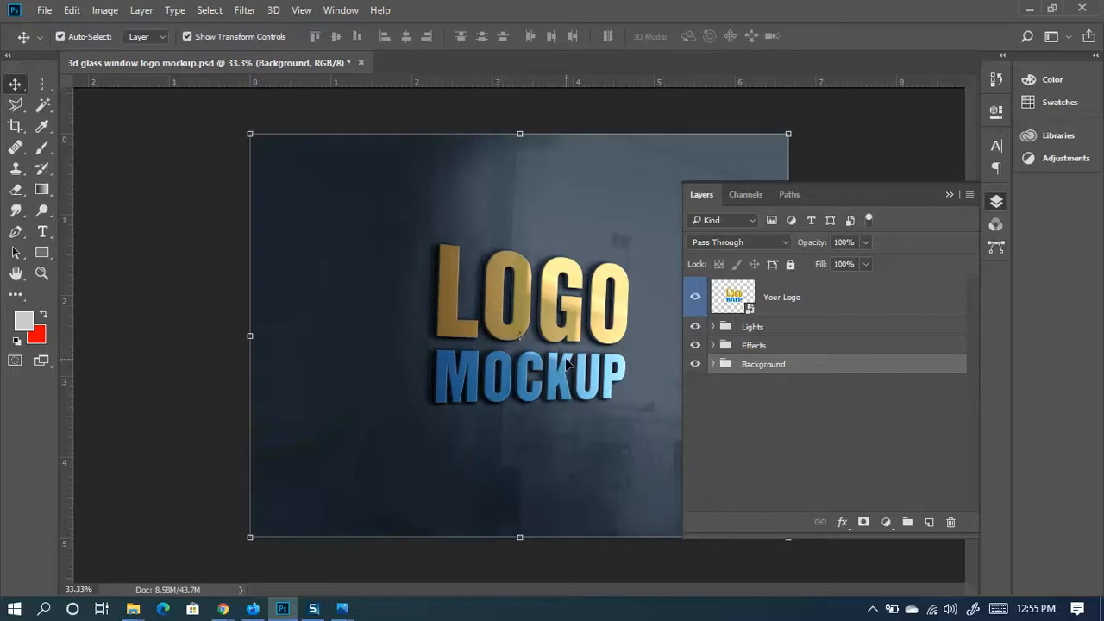
# Expand the Lights, Effects and Shadows groups and collapse shadow layer 3's effects list
pyautogui.click(713, 327)
pyautogui.click(712, 486)
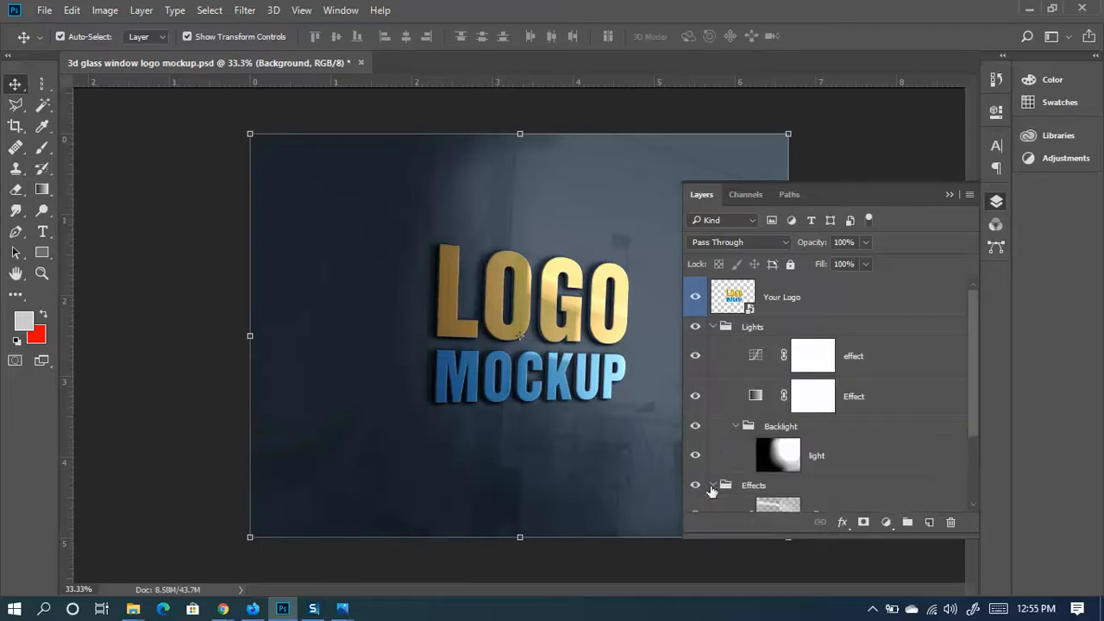
pyautogui.scroll(-3, 742, 458)
pyautogui.click(735, 485)
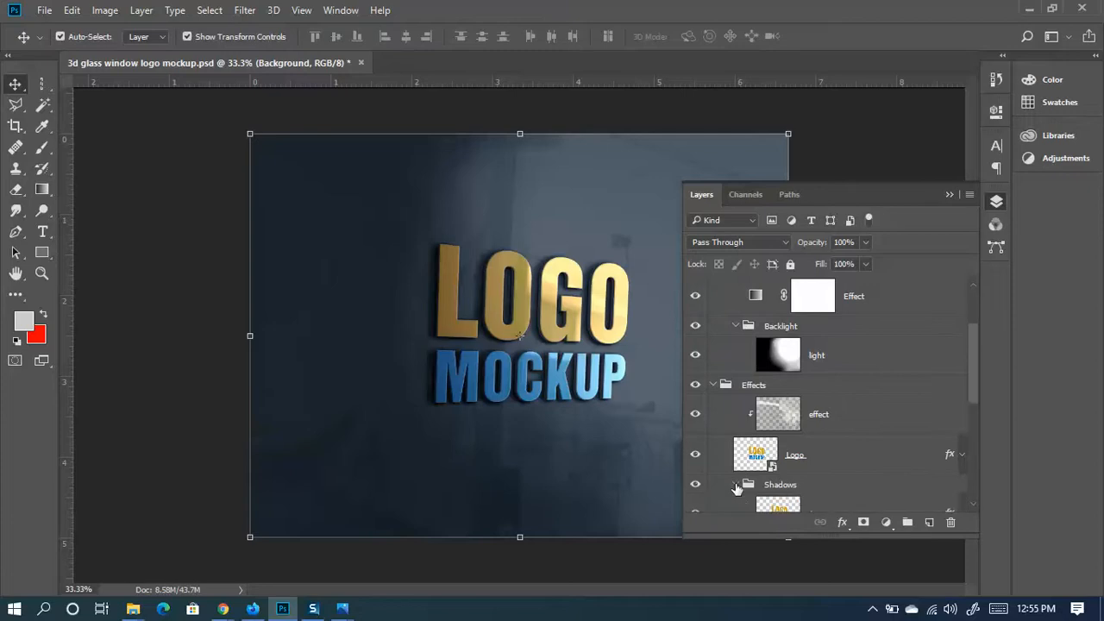
pyautogui.scroll(-5, 786, 432)
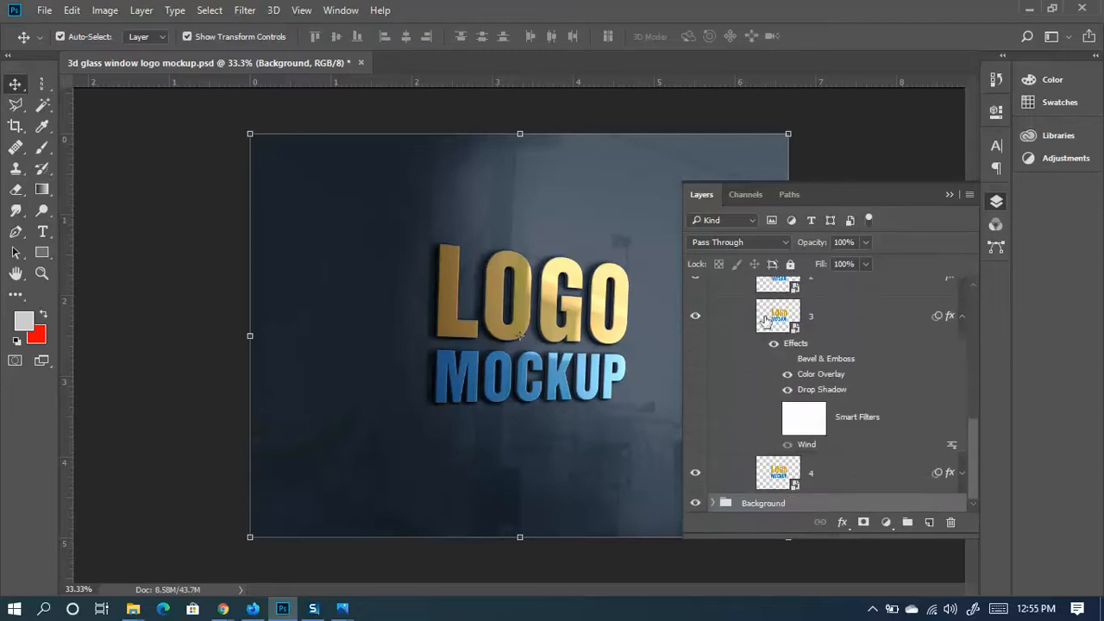
pyautogui.click(962, 316)
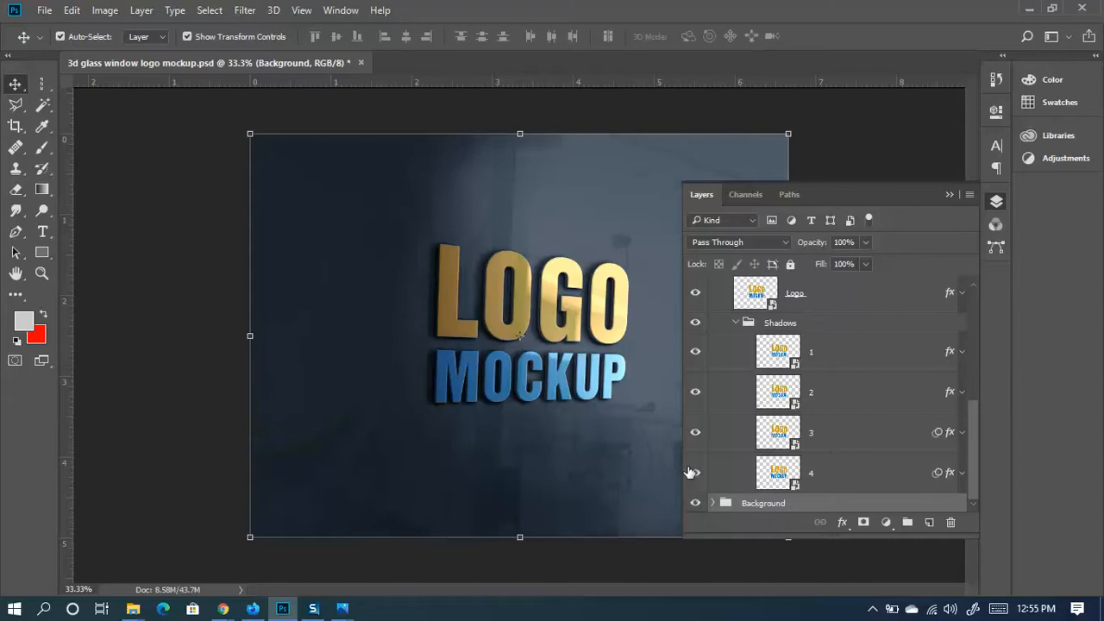
# Toggle shadow layers 3 and 2, and the whole Shadows group, off and on to compare the depth effect
pyautogui.click(696, 433)
pyautogui.click(697, 435)
pyautogui.click(698, 394)
pyautogui.click(697, 391)
pyautogui.click(697, 322)
pyautogui.click(697, 323)
# Examine the effects applied to shadow layers 1 and 2 and collapse their effects lists again
pyautogui.click(962, 352)
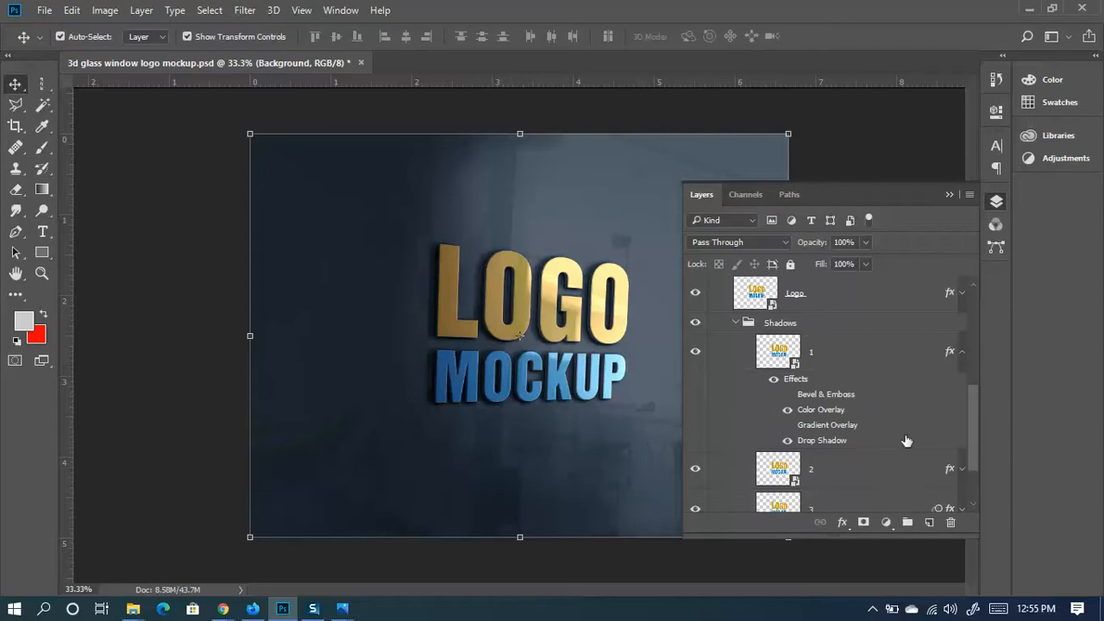
pyautogui.click(962, 469)
pyautogui.scroll(-3, 863, 445)
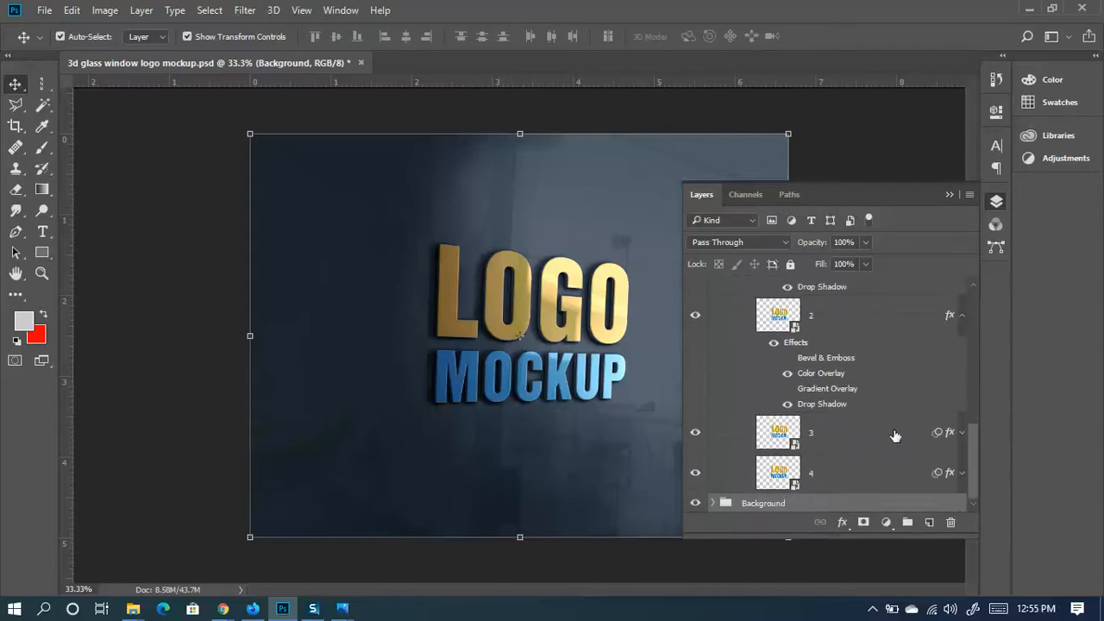
pyautogui.scroll(1, 894, 326)
pyautogui.scroll(2, 979, 343)
pyautogui.click(963, 355)
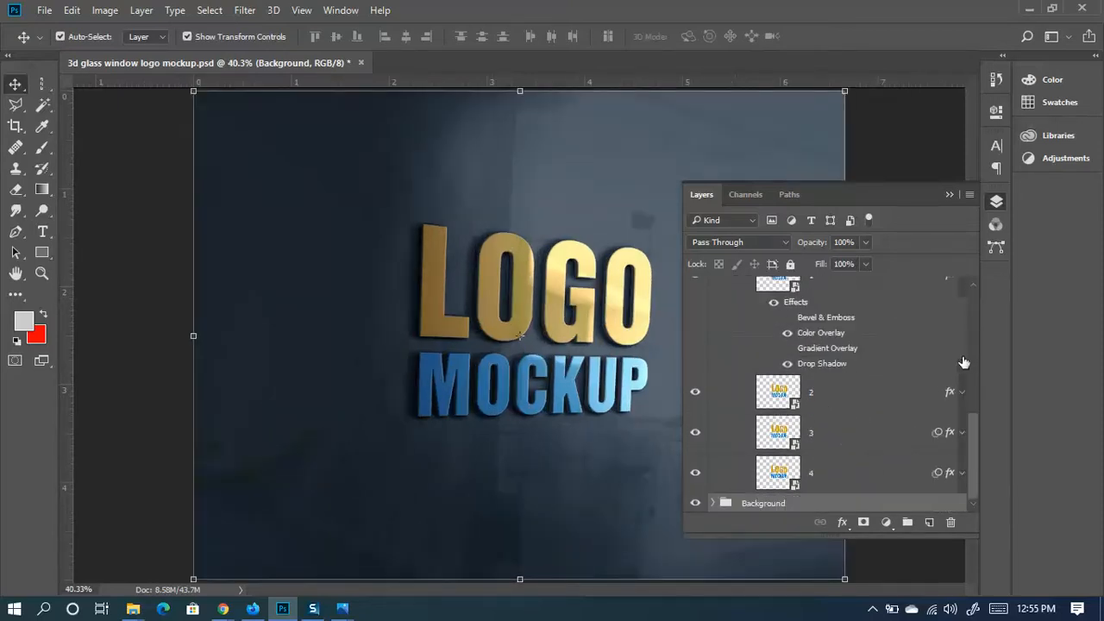
pyautogui.click(962, 393)
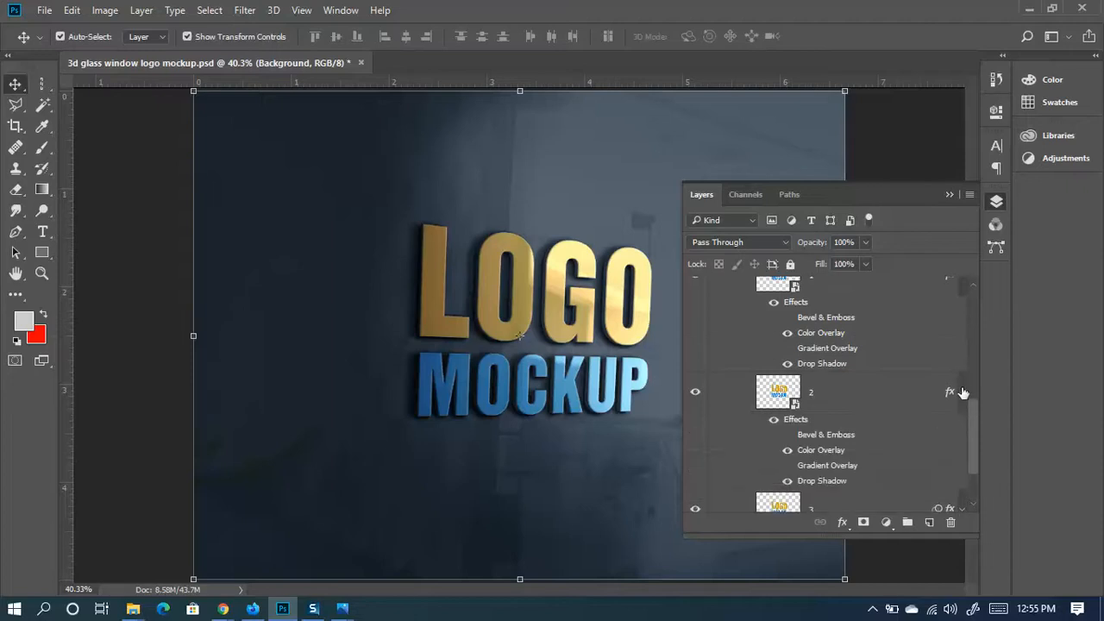
pyautogui.click(963, 393)
pyautogui.click(963, 294)
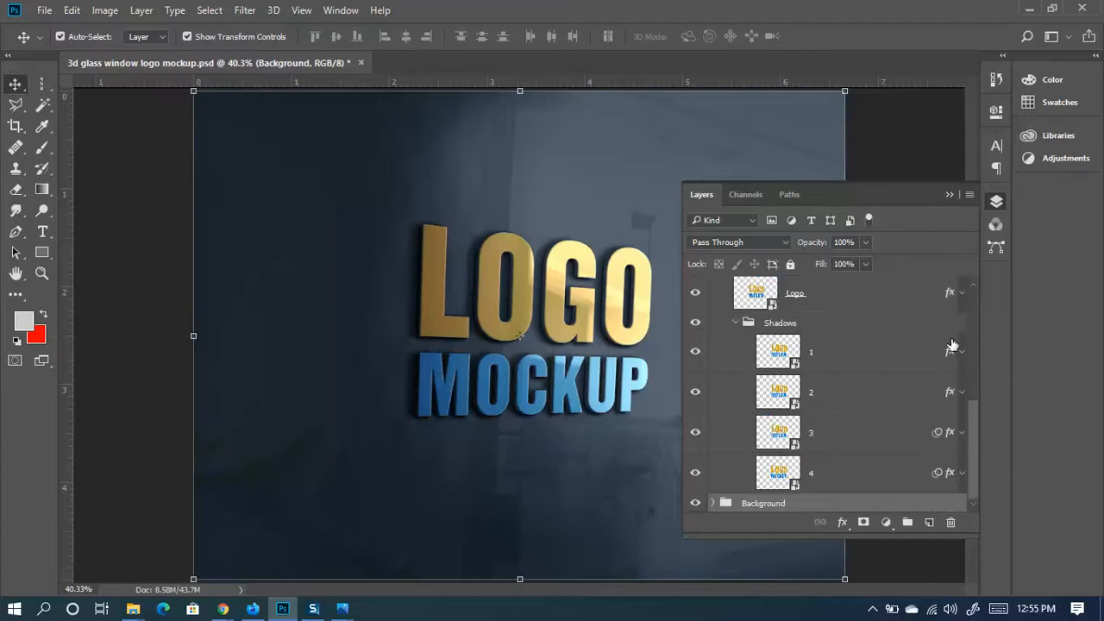
# Hide shadow layers 1, 2 and 3 and the Logo layer to isolate shadow layer 4 on the wall
pyautogui.click(697, 352)
pyautogui.click(695, 393)
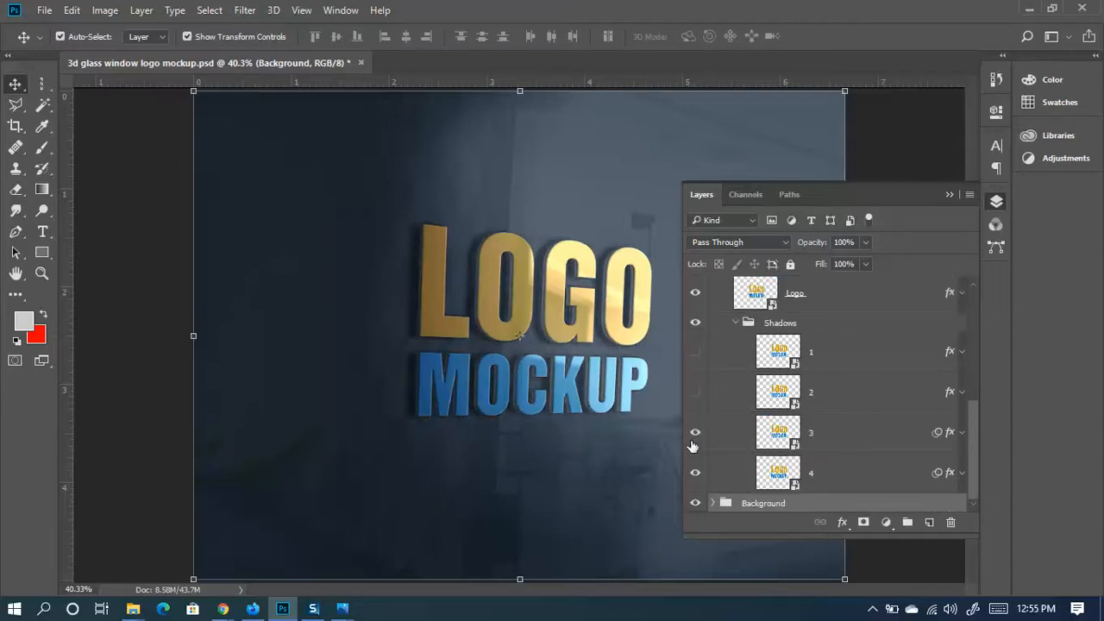
pyautogui.click(691, 436)
pyautogui.click(695, 473)
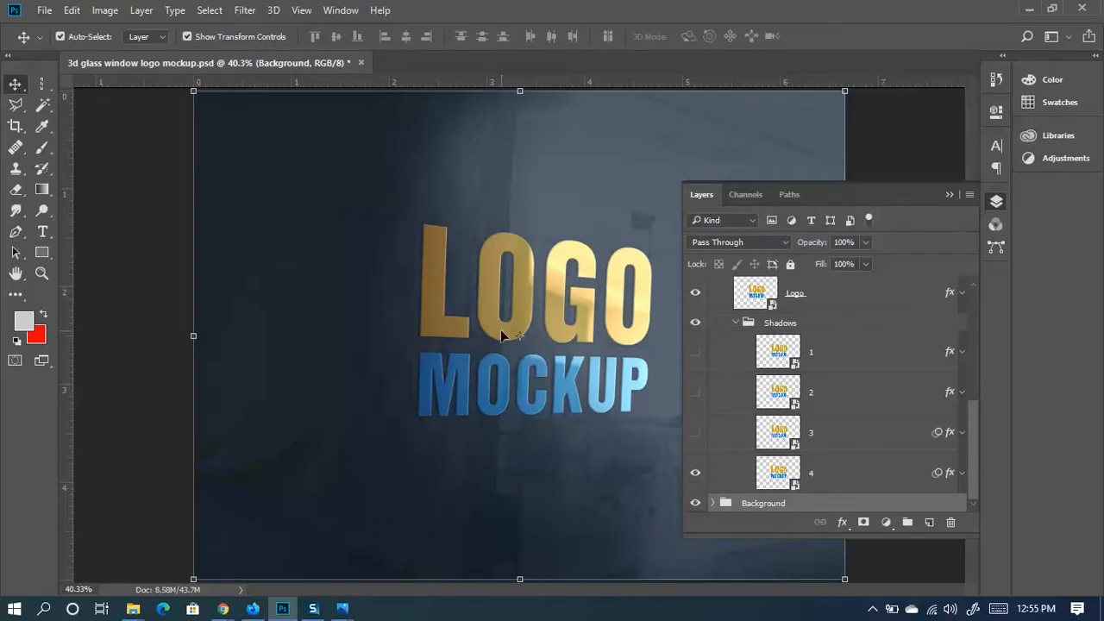
pyautogui.click(696, 293)
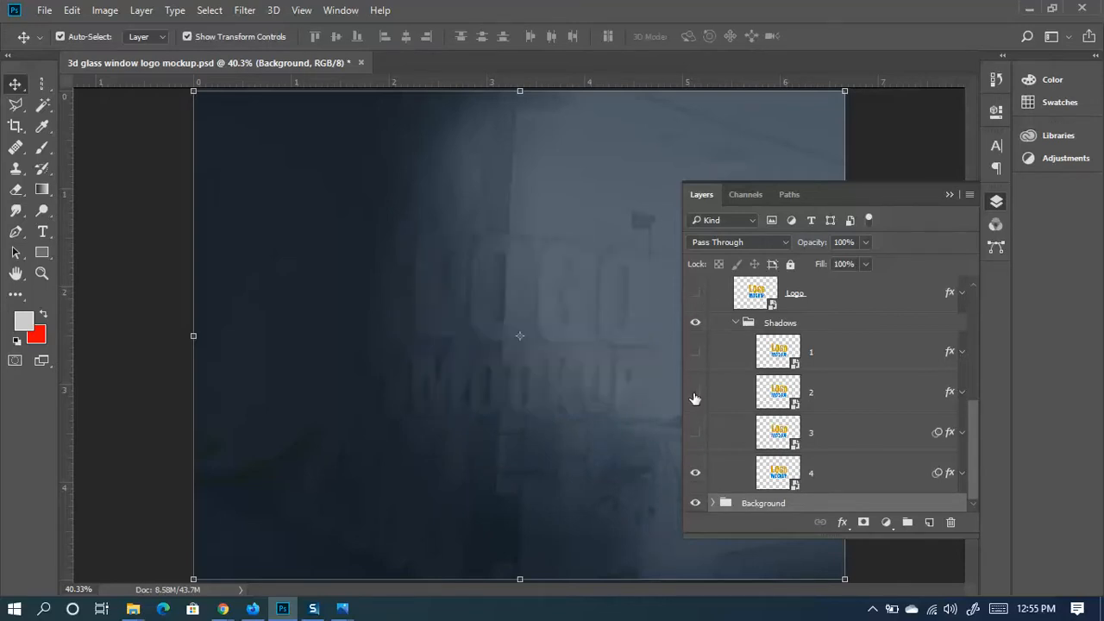
# Make shadow layers 3, 2 and 1 and the Logo layer visible again one by one to show the build-up
pyautogui.click(695, 433)
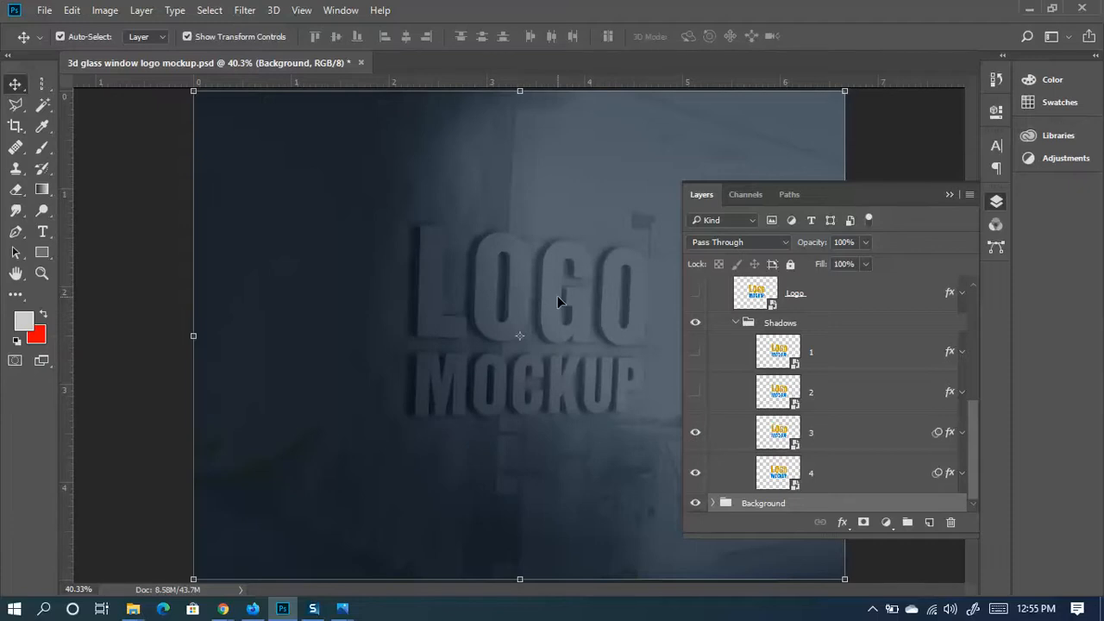
pyautogui.click(695, 392)
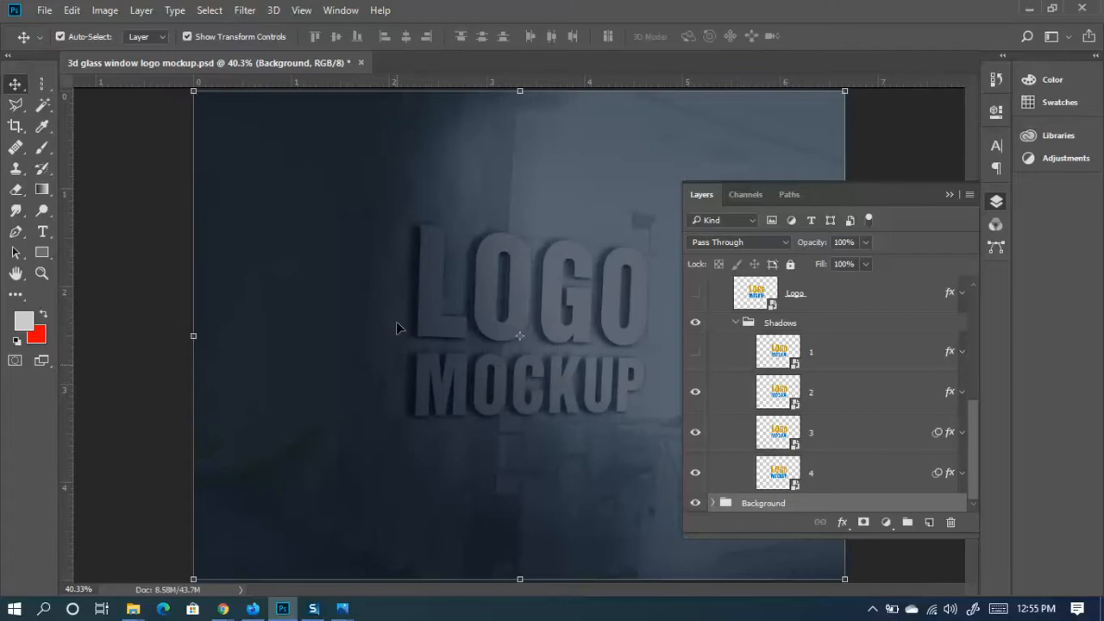
pyautogui.click(695, 352)
pyautogui.click(696, 292)
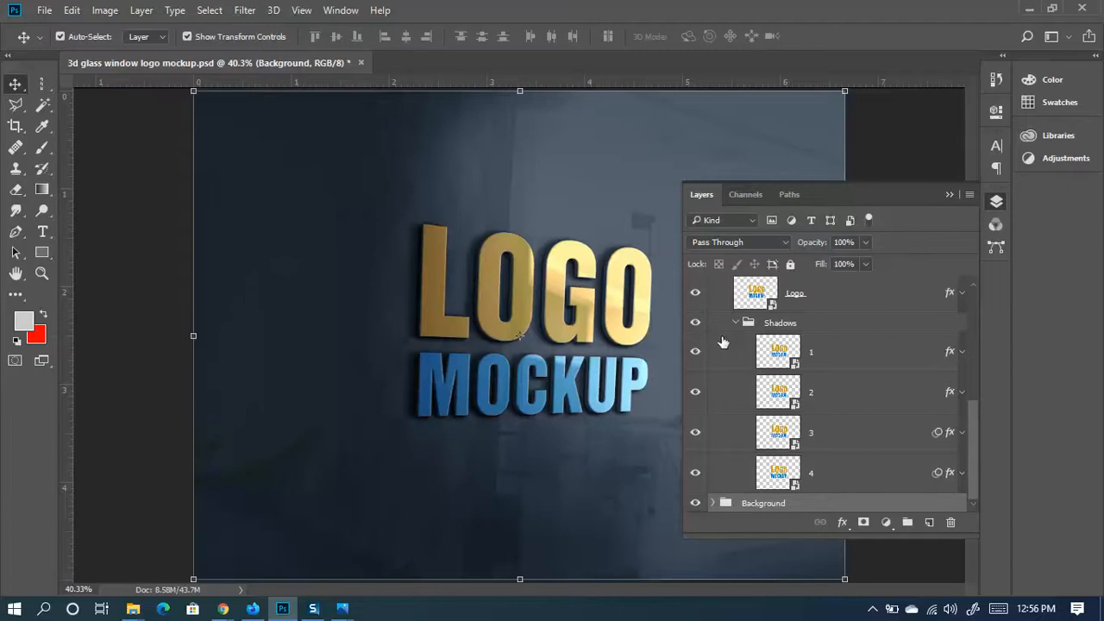
# Expand shadow layer 1's effects and open its Bevel & Emboss settings
pyautogui.scroll(3, 921, 342)
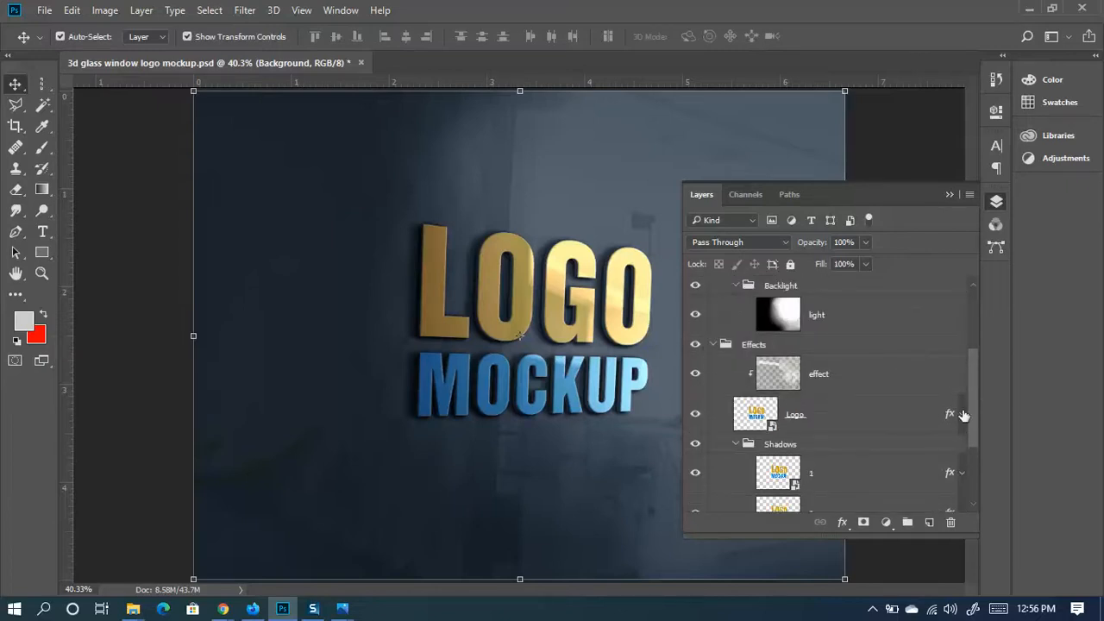
pyautogui.scroll(-3, 836, 447)
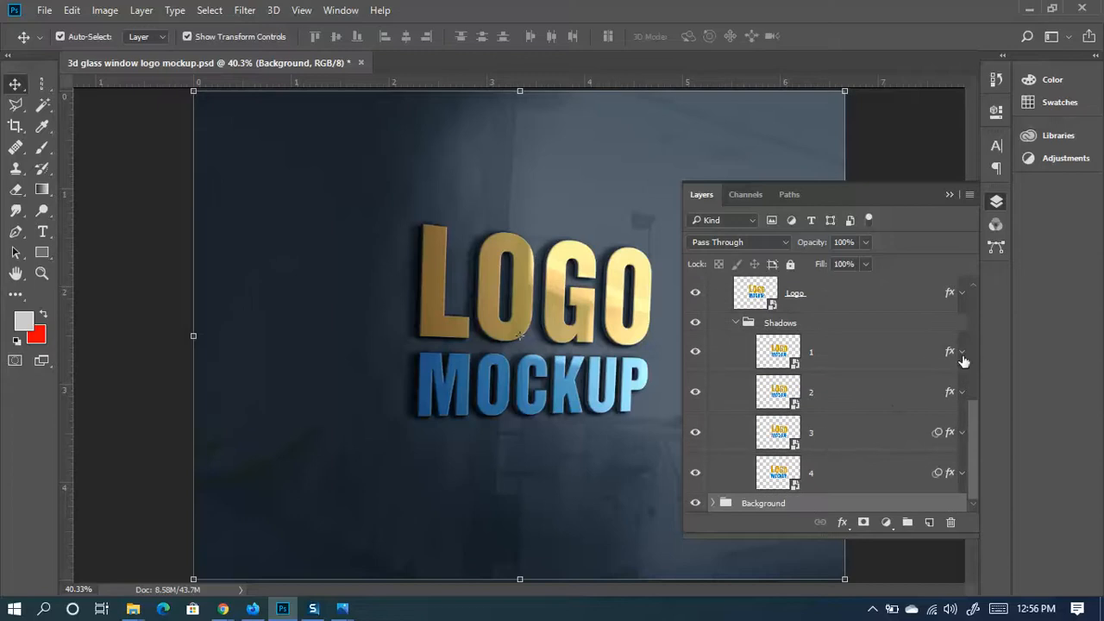
pyautogui.click(963, 353)
pyautogui.click(830, 397)
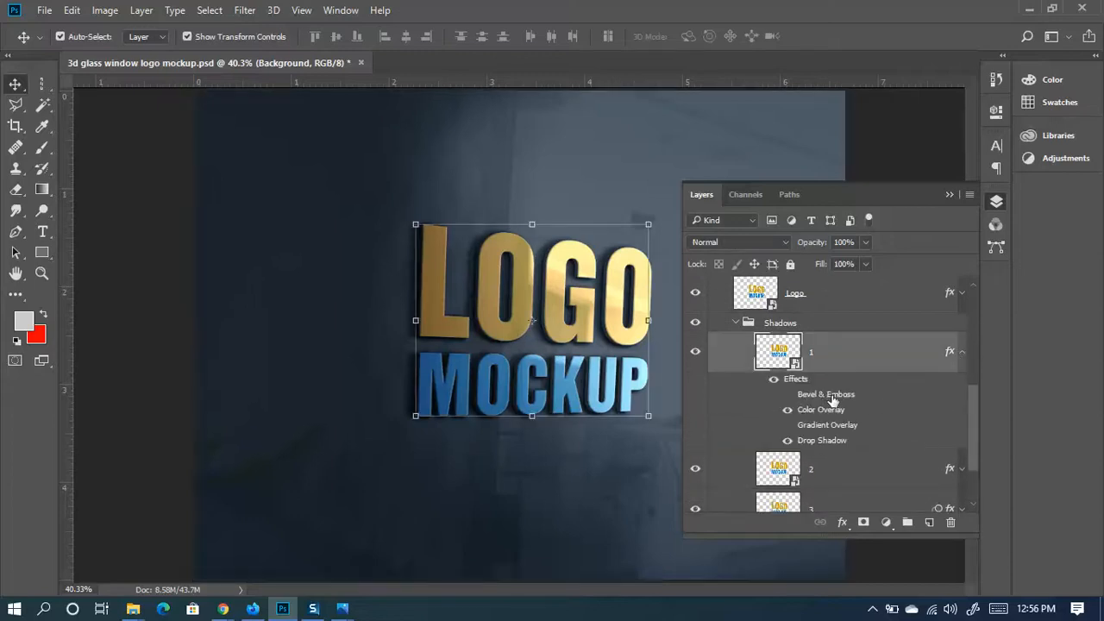
pyautogui.doubleClick(830, 395)
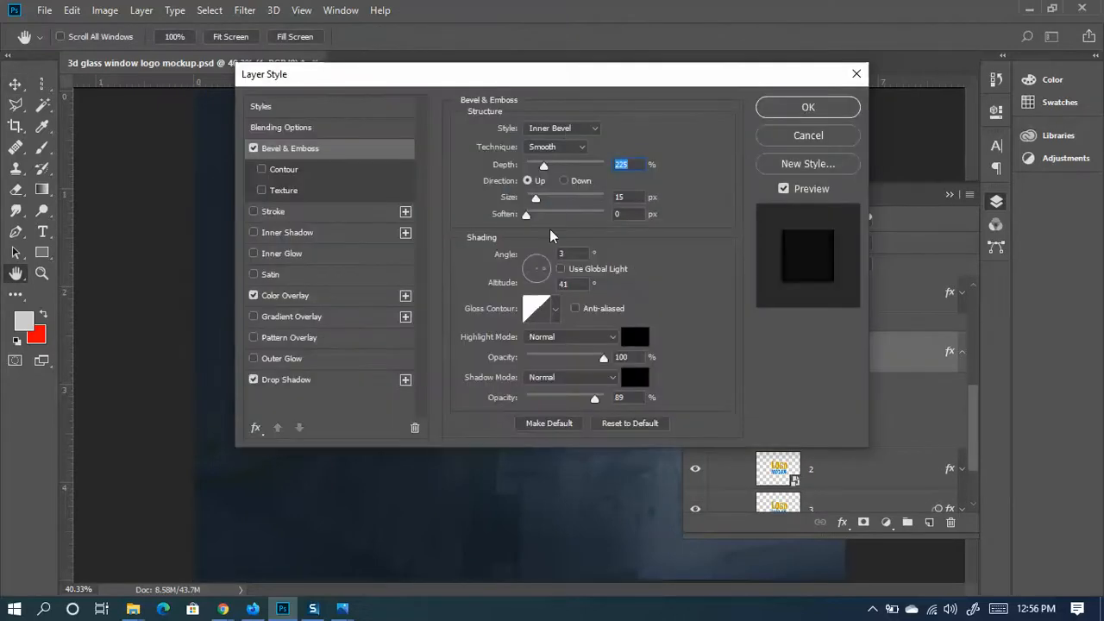
# Cancel shadow layer 1's Bevel & Emboss settings and collapse the Shadows group
pyautogui.click(807, 135)
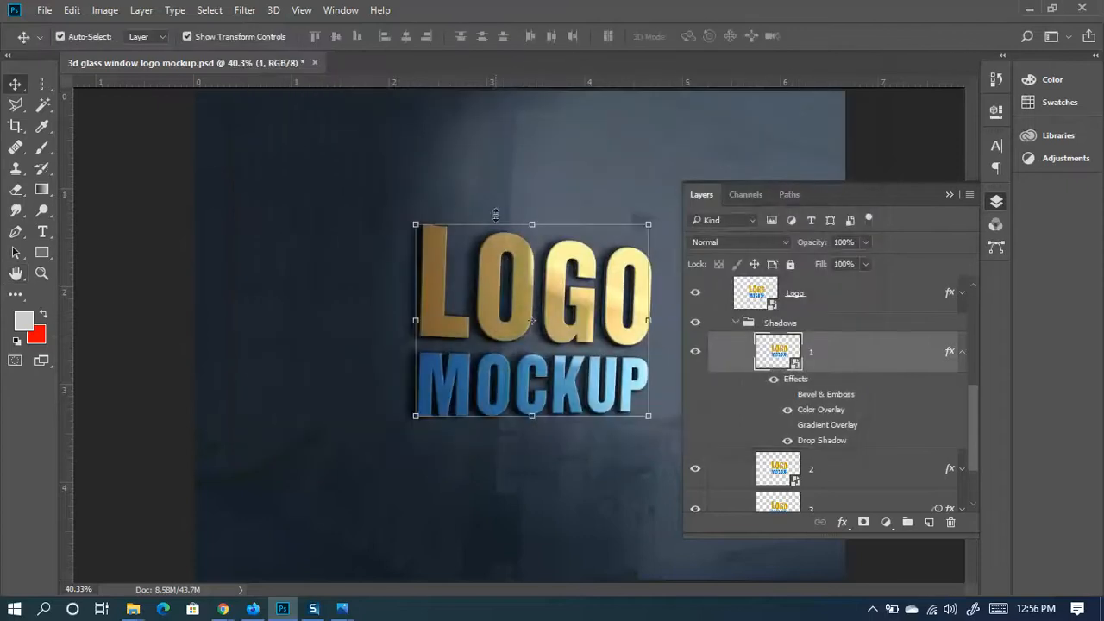
pyautogui.click(736, 323)
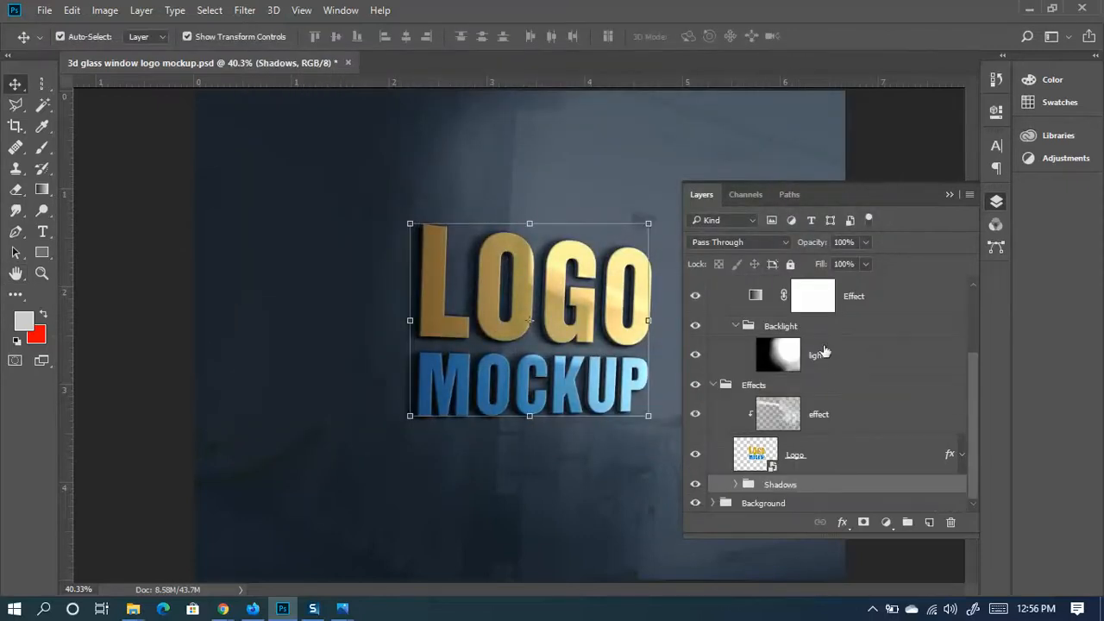
# Check the mockup's pixel dimensions and resolution in the Image Size dialog, and close it without applying anything
pyautogui.click(104, 10)
pyautogui.click(134, 128)
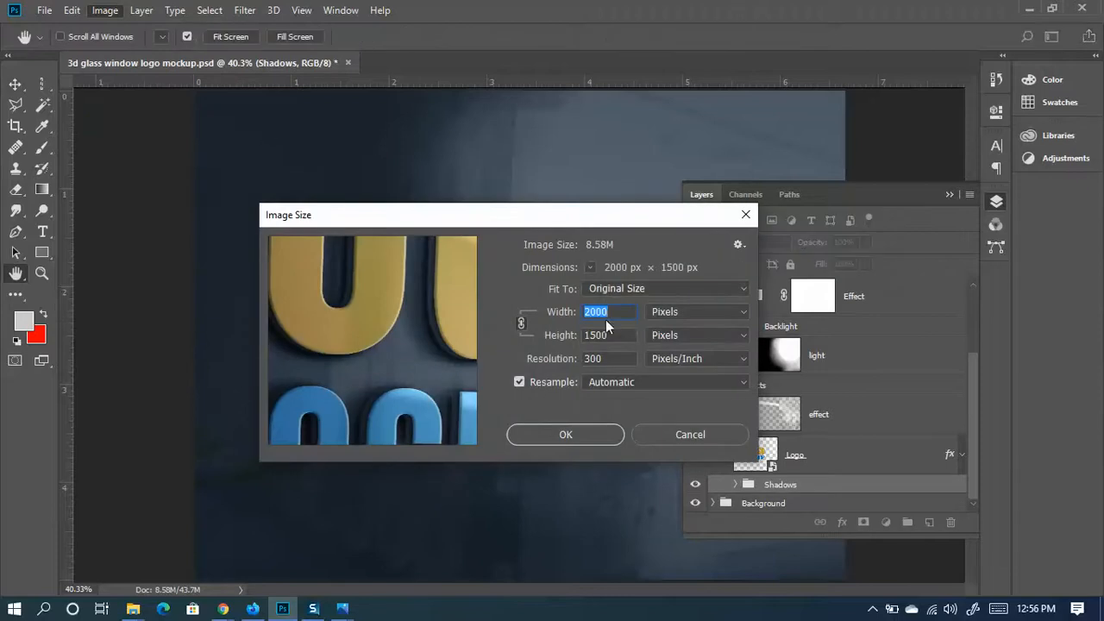
pyautogui.click(683, 435)
pyautogui.scroll(-2, 422, 347)
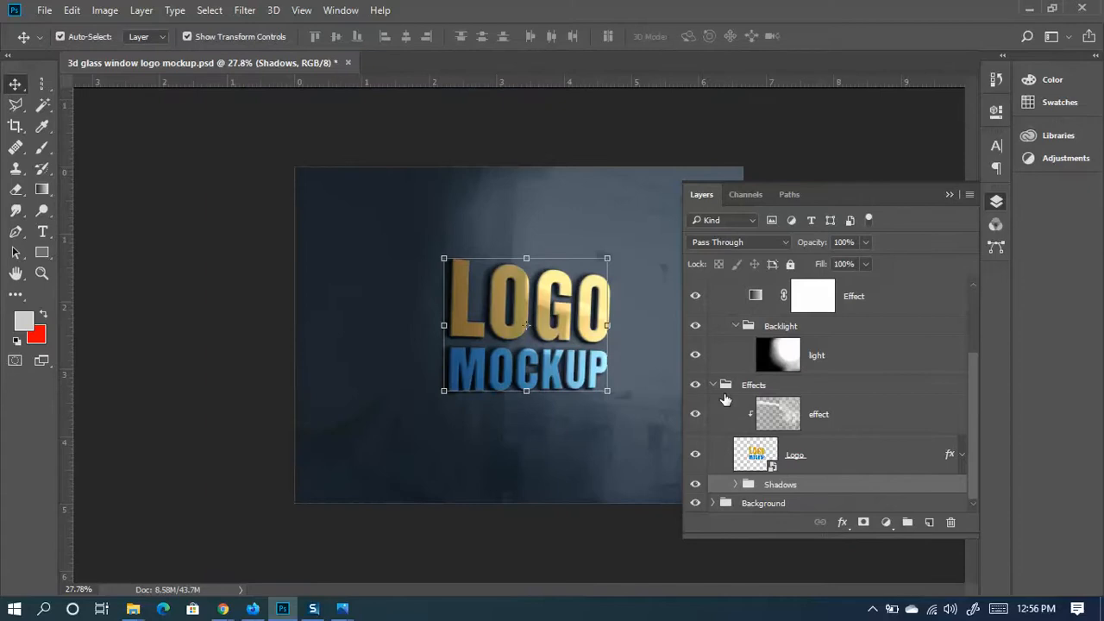
# Collapse the Effects and Lights groups and tuck away the layer list to show the whole logo mockup
pyautogui.click(714, 385)
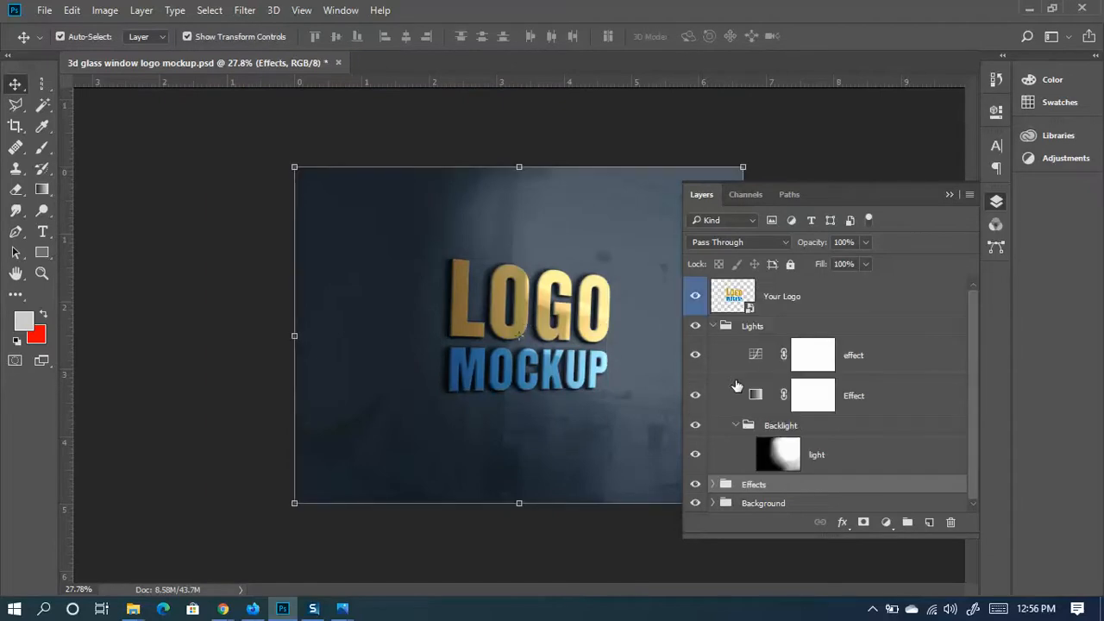
pyautogui.click(713, 326)
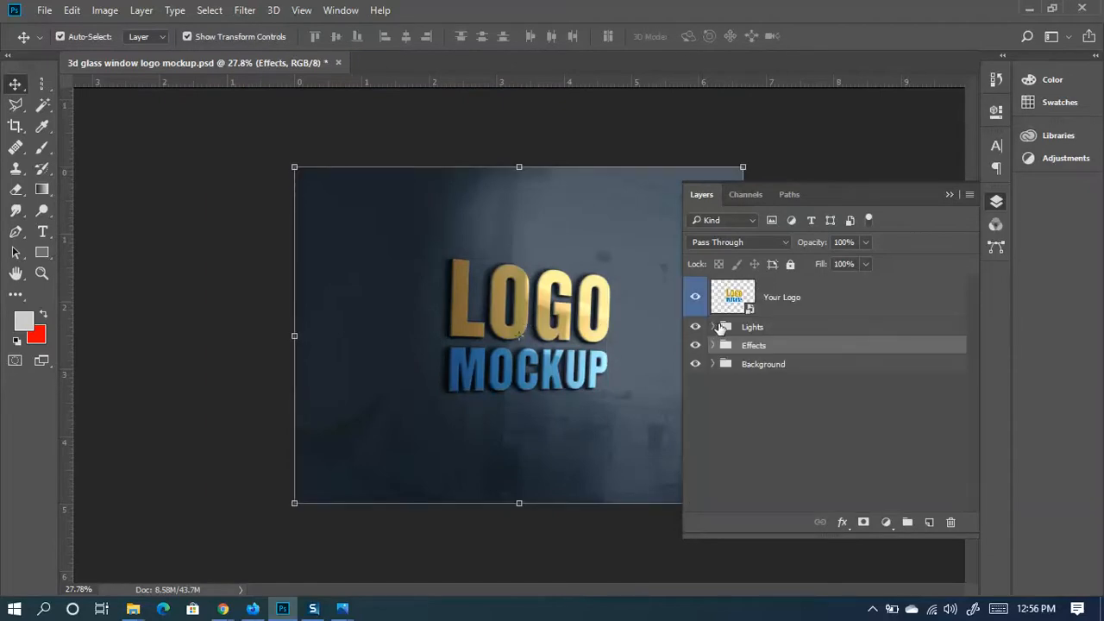
pyautogui.click(950, 191)
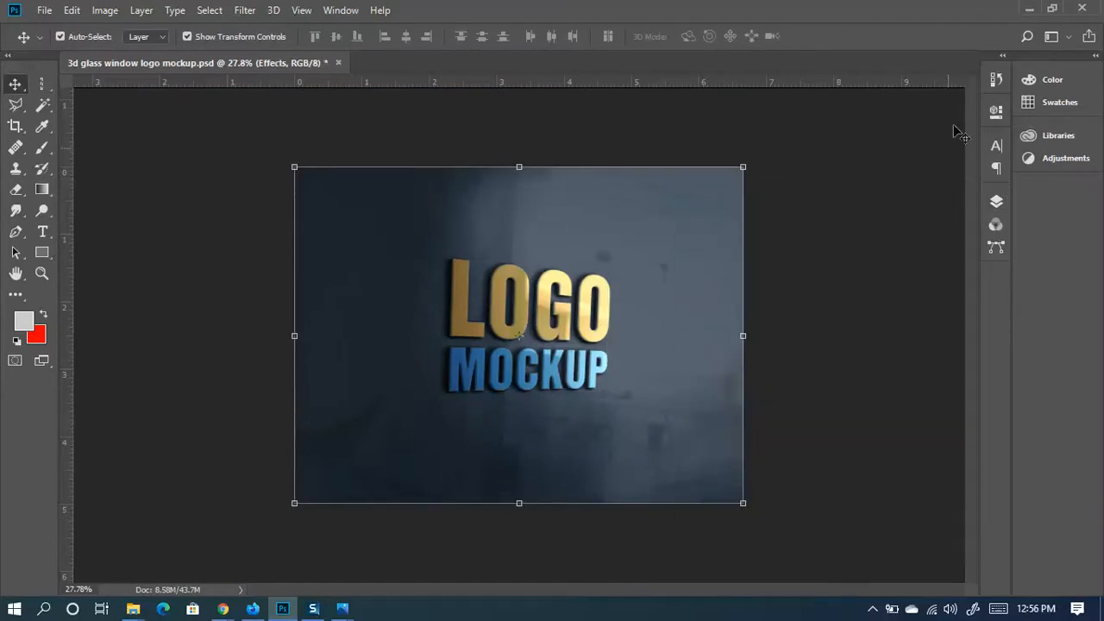
# Minimize Photoshop and the Logo mockups folder window to show the desktop
pyautogui.click(1029, 9)
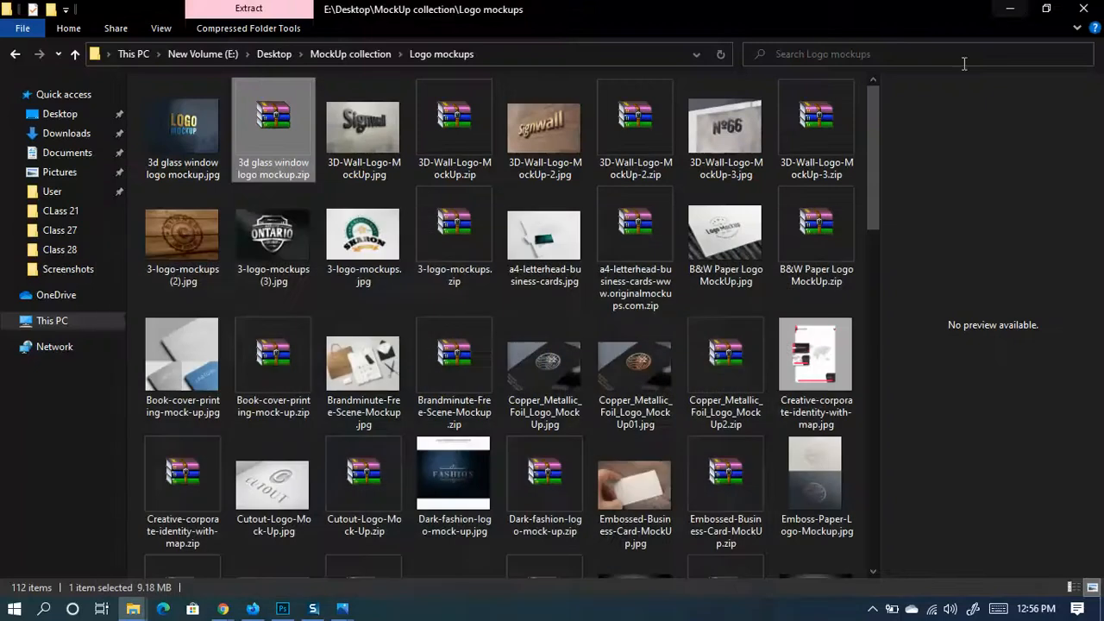
pyautogui.click(1009, 8)
pyautogui.rightClick(598, 459)
pyautogui.click(651, 302)
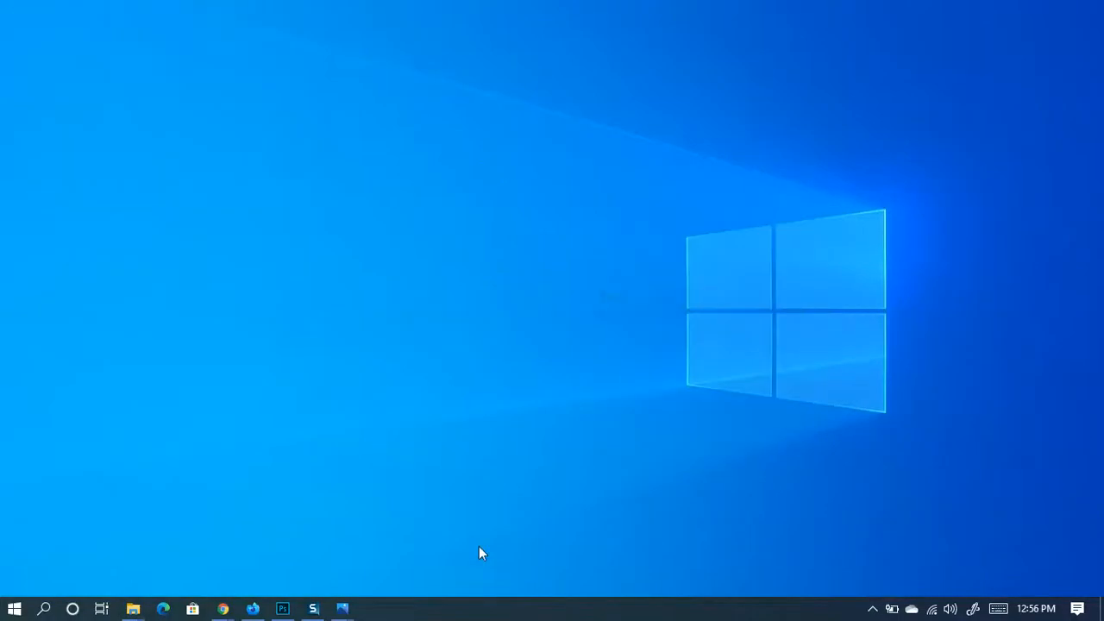
pyautogui.rightClick(479, 550)
pyautogui.click(545, 396)
pyautogui.rightClick(544, 490)
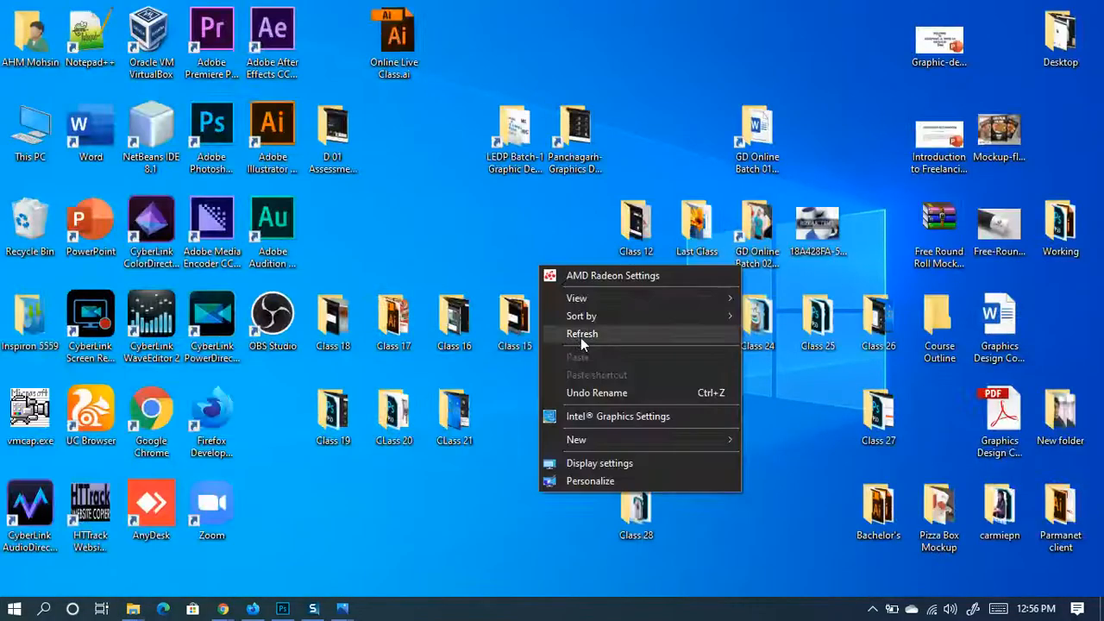
pyautogui.click(583, 343)
pyautogui.rightClick(547, 479)
pyautogui.click(600, 320)
pyautogui.rightClick(560, 480)
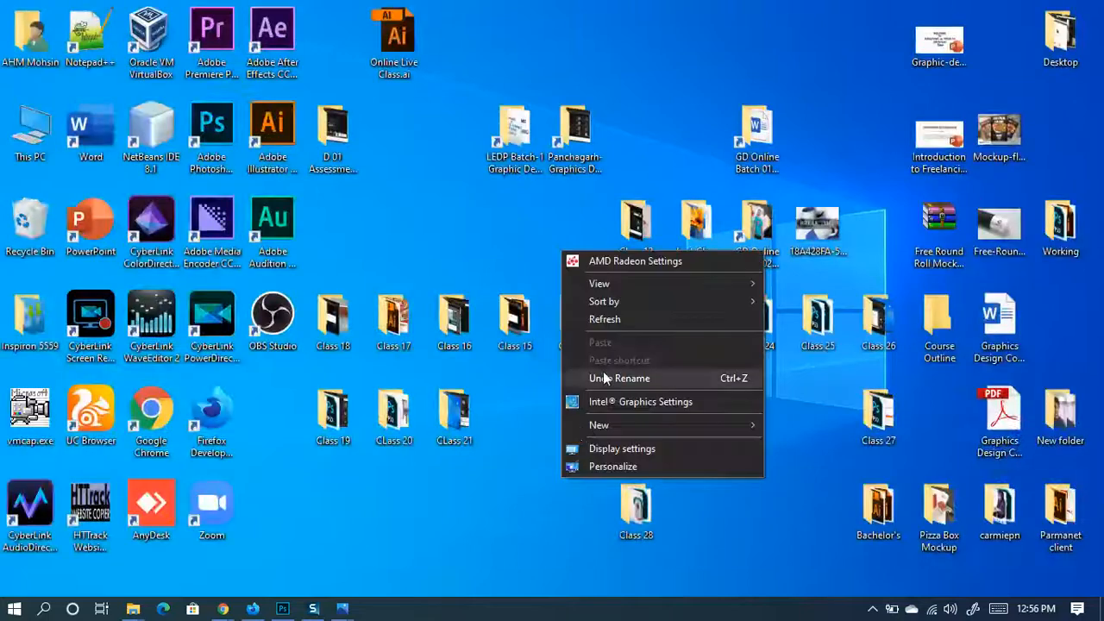
pyautogui.click(621, 320)
pyautogui.click(282, 609)
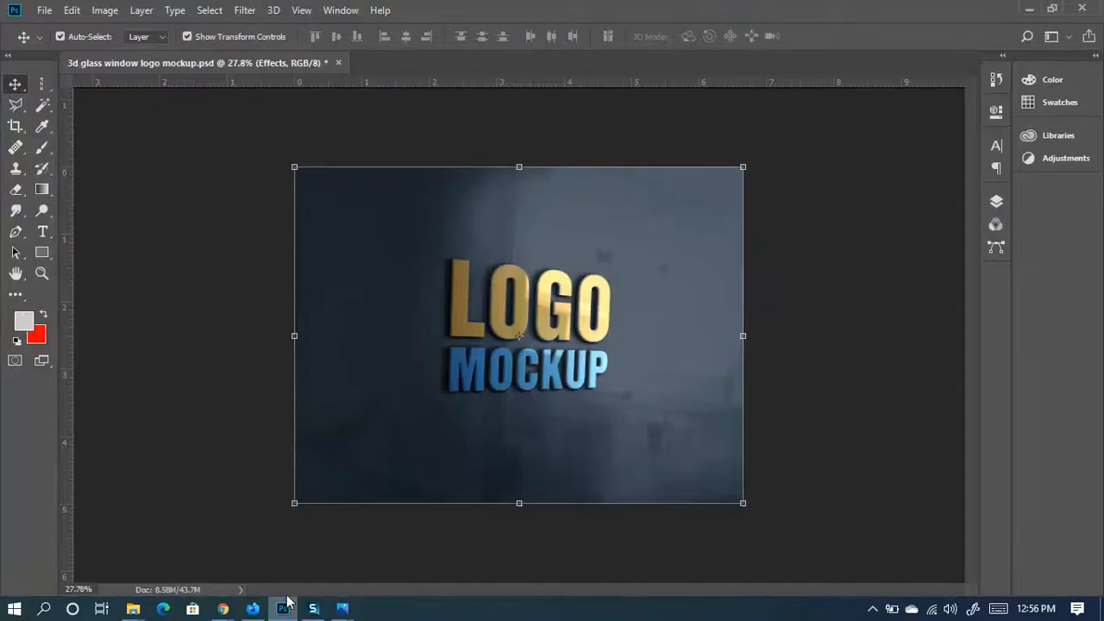
pyautogui.click(787, 304)
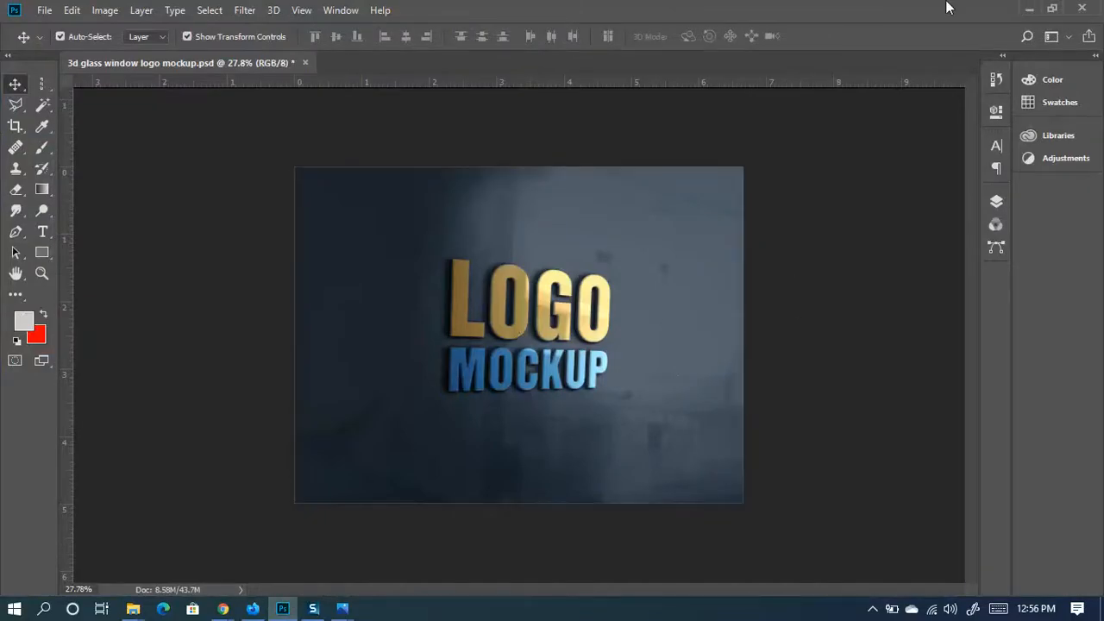
pyautogui.click(1029, 8)
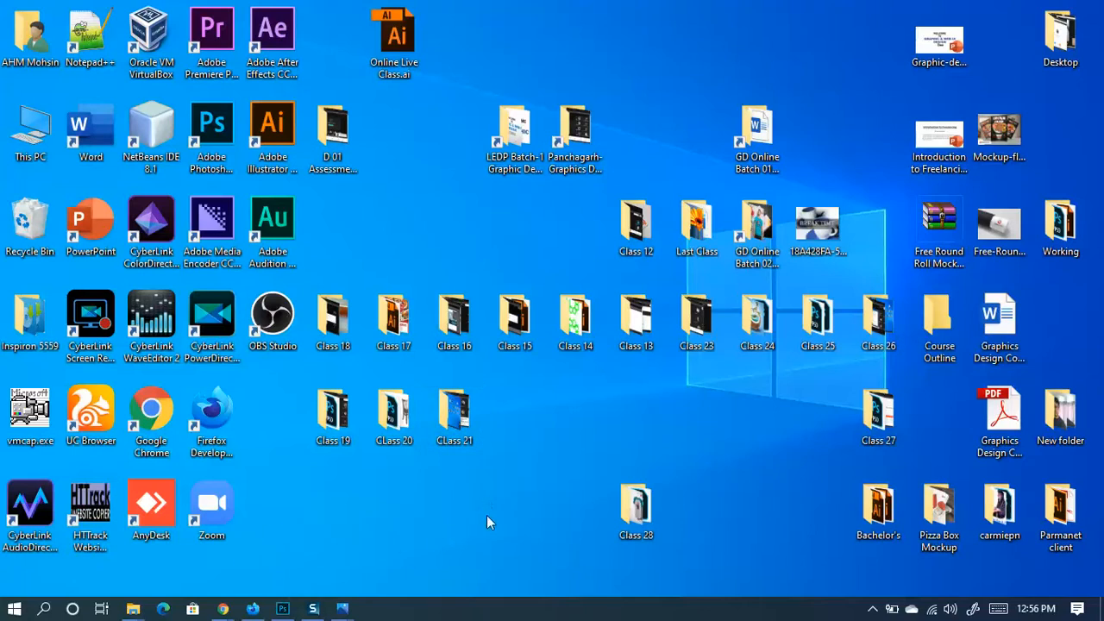
pyautogui.rightClick(452, 530)
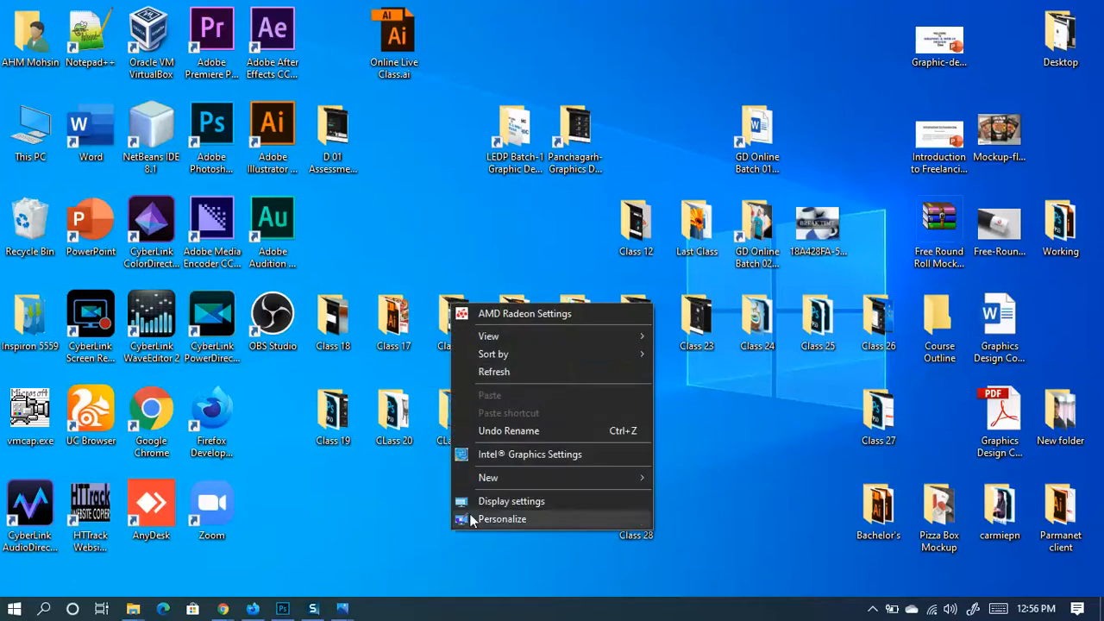
pyautogui.click(507, 373)
pyautogui.rightClick(544, 490)
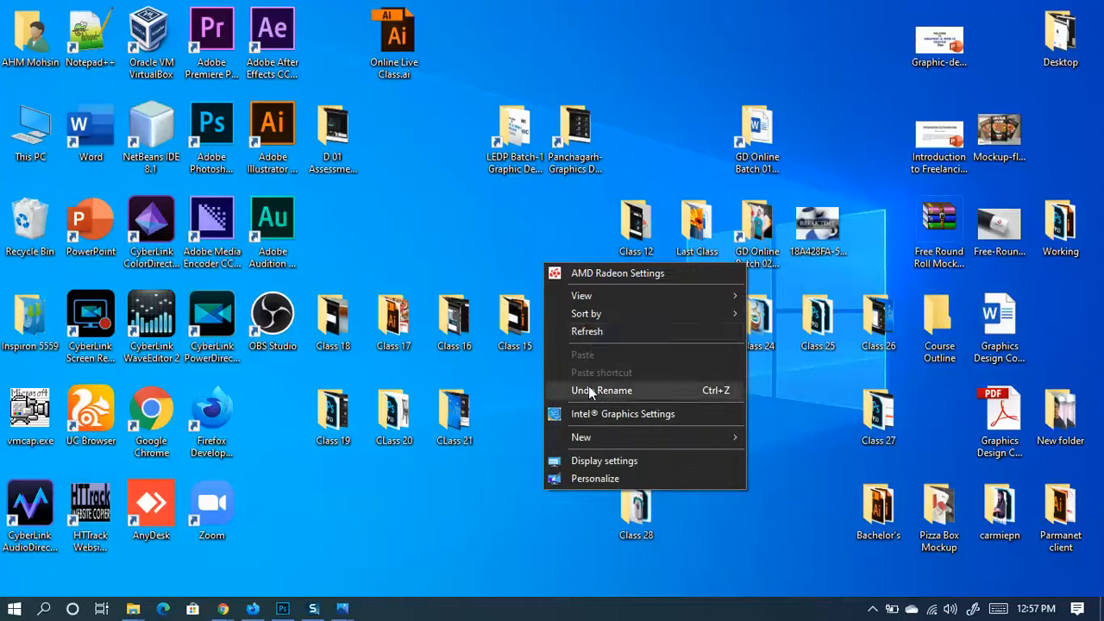
pyautogui.click(594, 331)
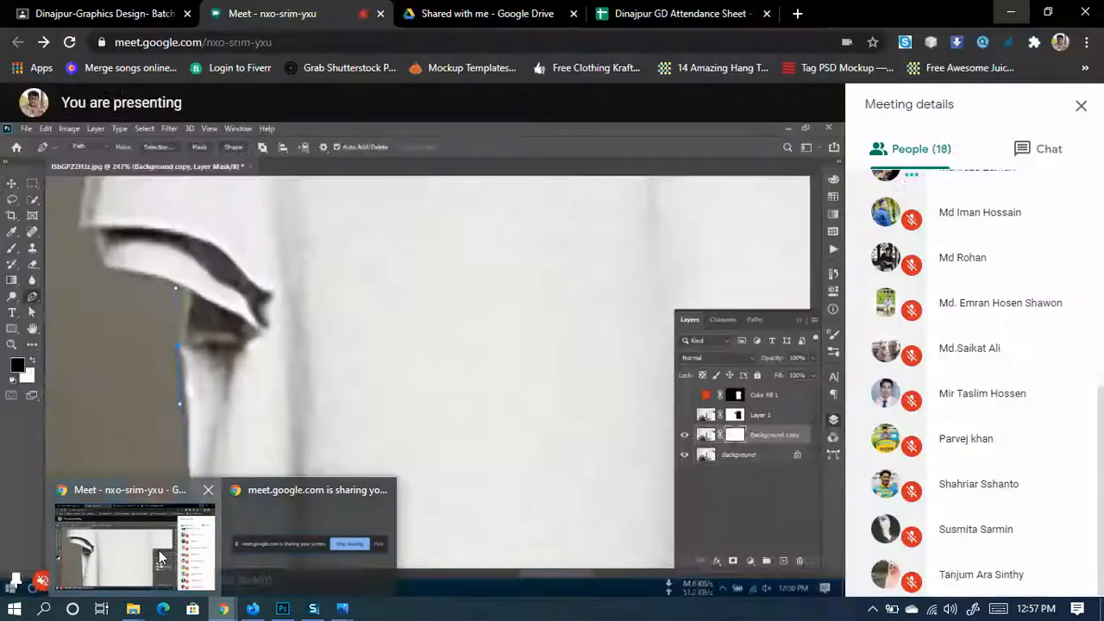
# Switch to the Google Meet call, turn the camera on, and minimize the browser again
pyautogui.click(170, 556)
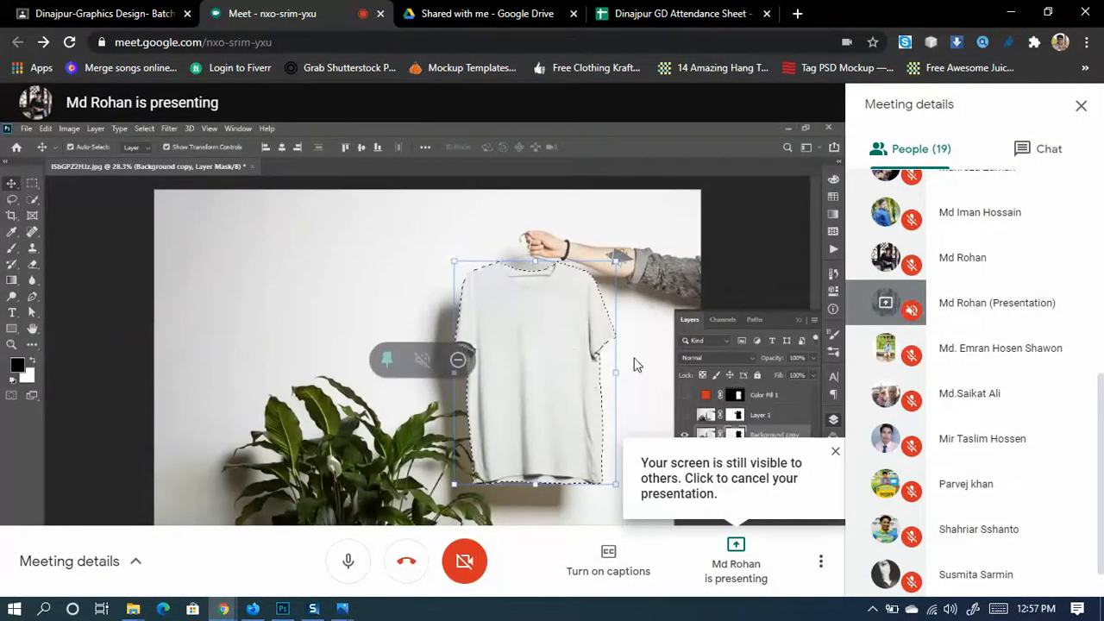
pyautogui.click(472, 574)
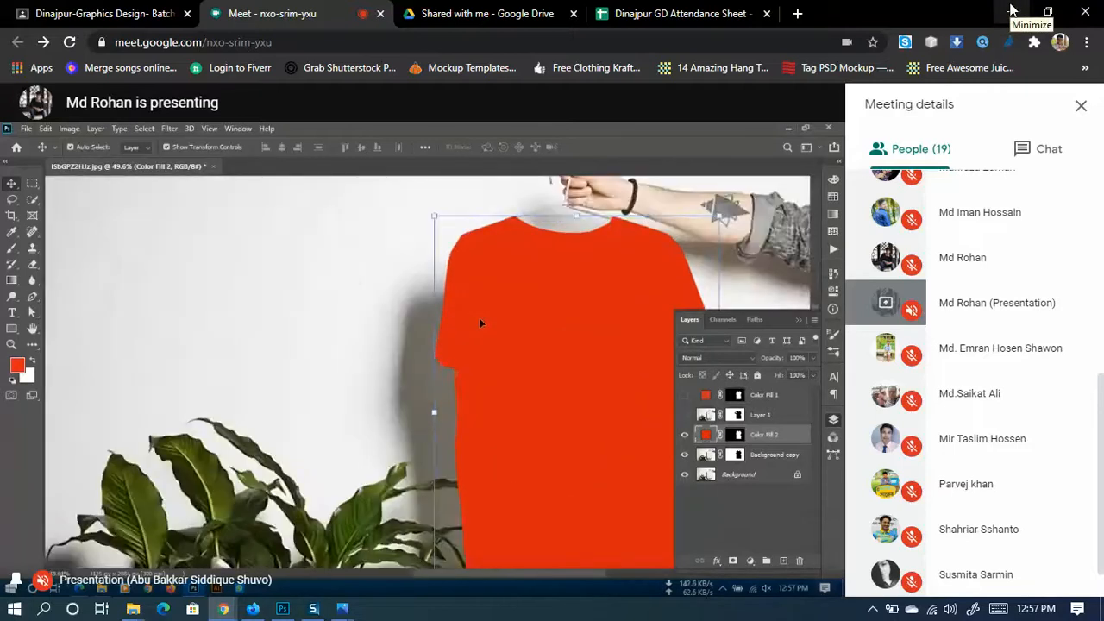
pyautogui.click(1013, 11)
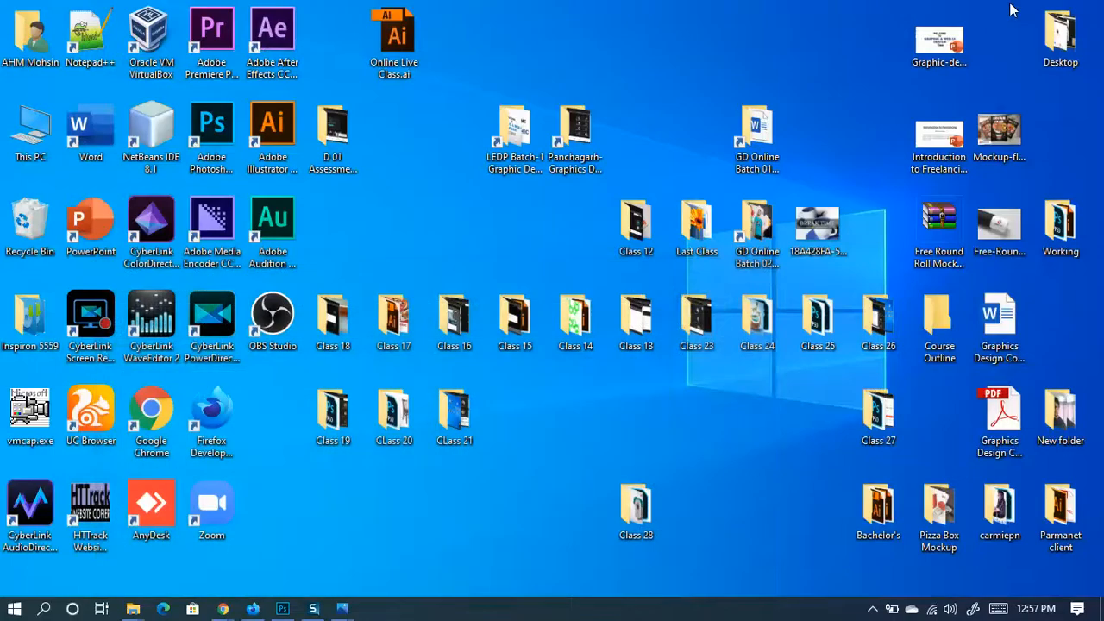
# Open T-shirt Mock-up.psd in Photoshop from the Class 28 folder on the desktop
pyautogui.rightClick(674, 437)
pyautogui.click(719, 278)
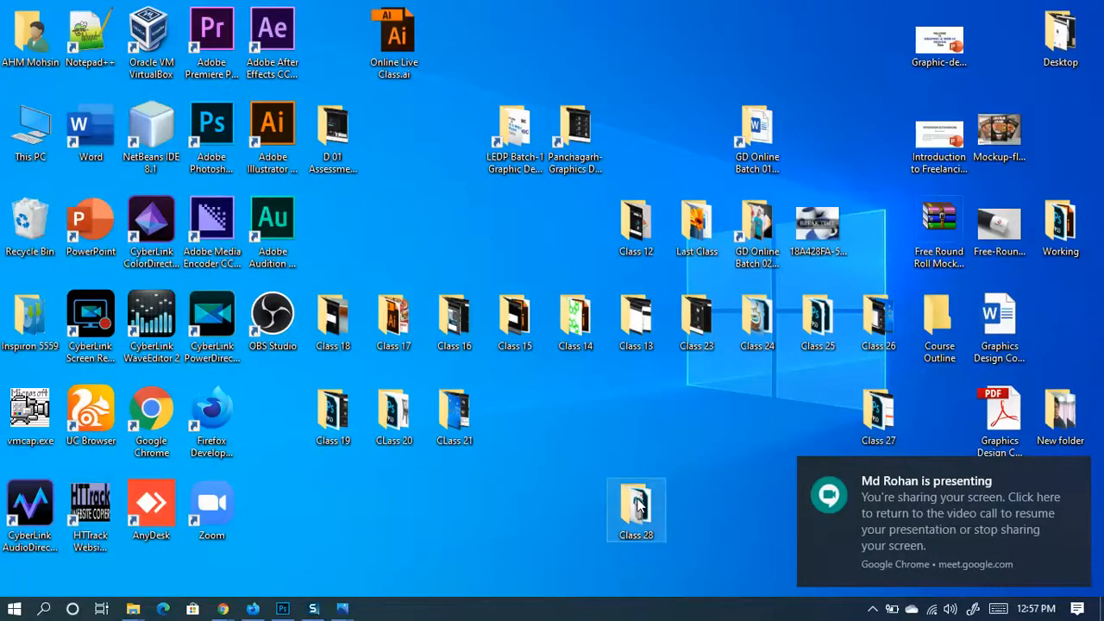
pyautogui.doubleClick(638, 505)
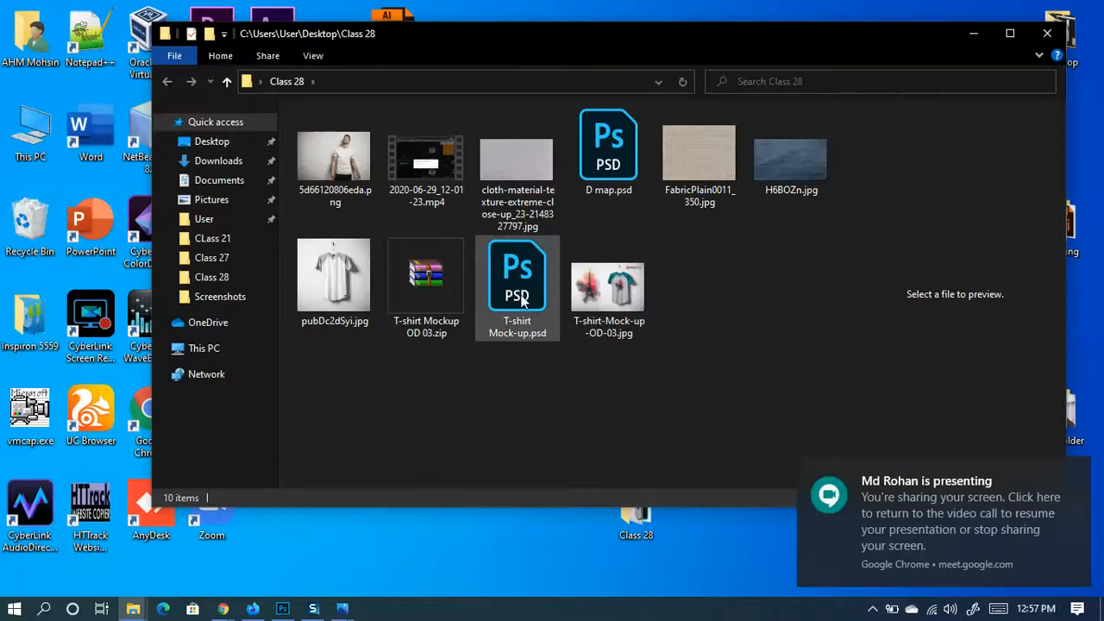
pyautogui.click(523, 299)
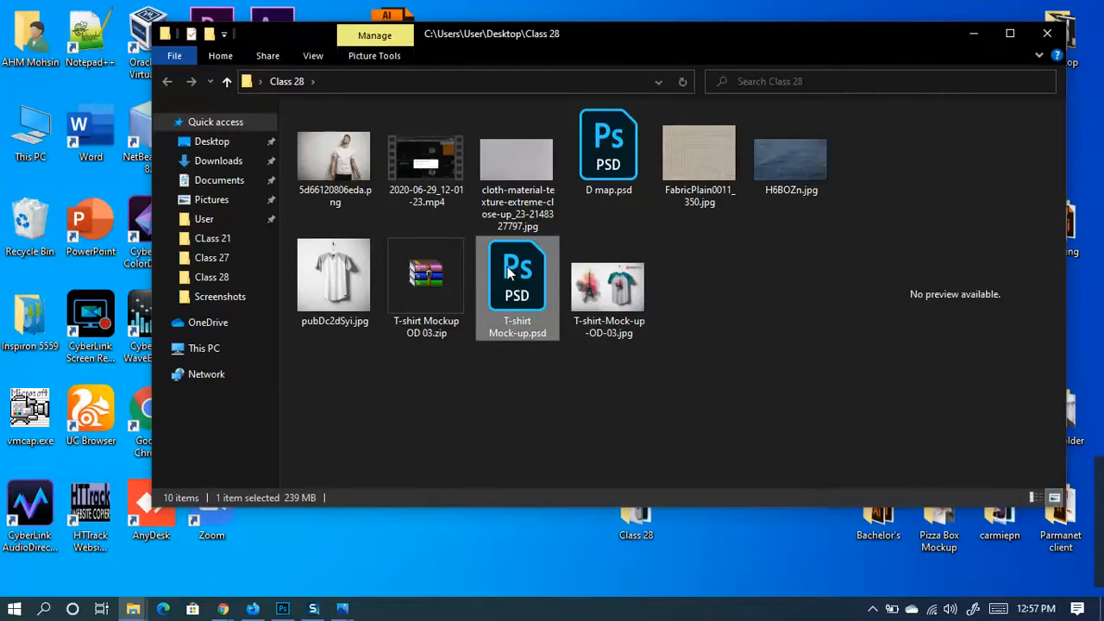
pyautogui.doubleClick(509, 272)
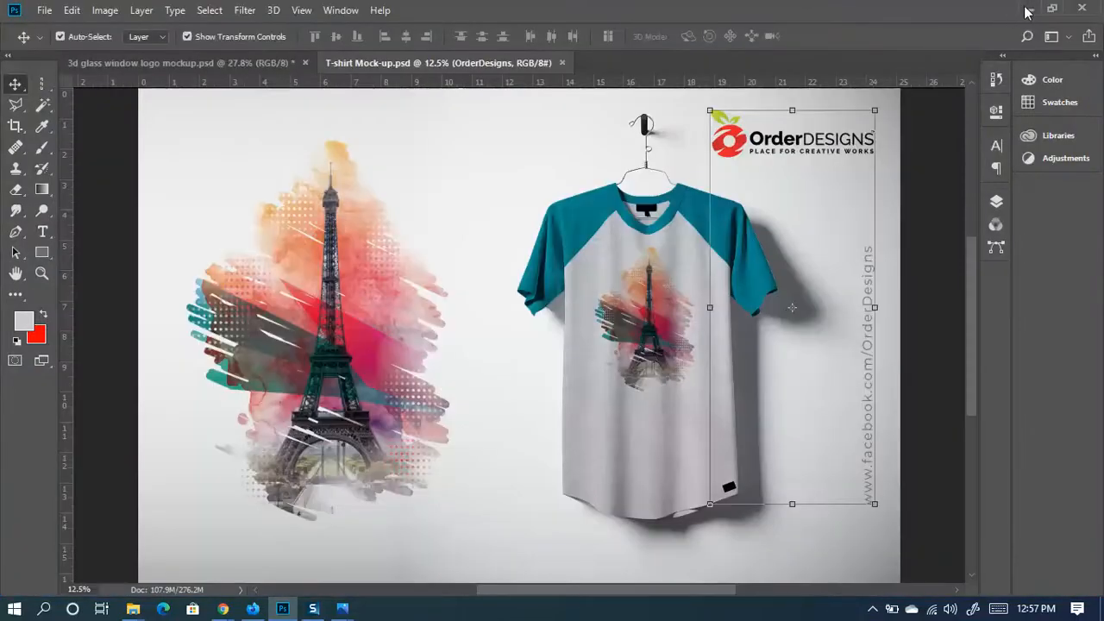
pyautogui.click(1030, 8)
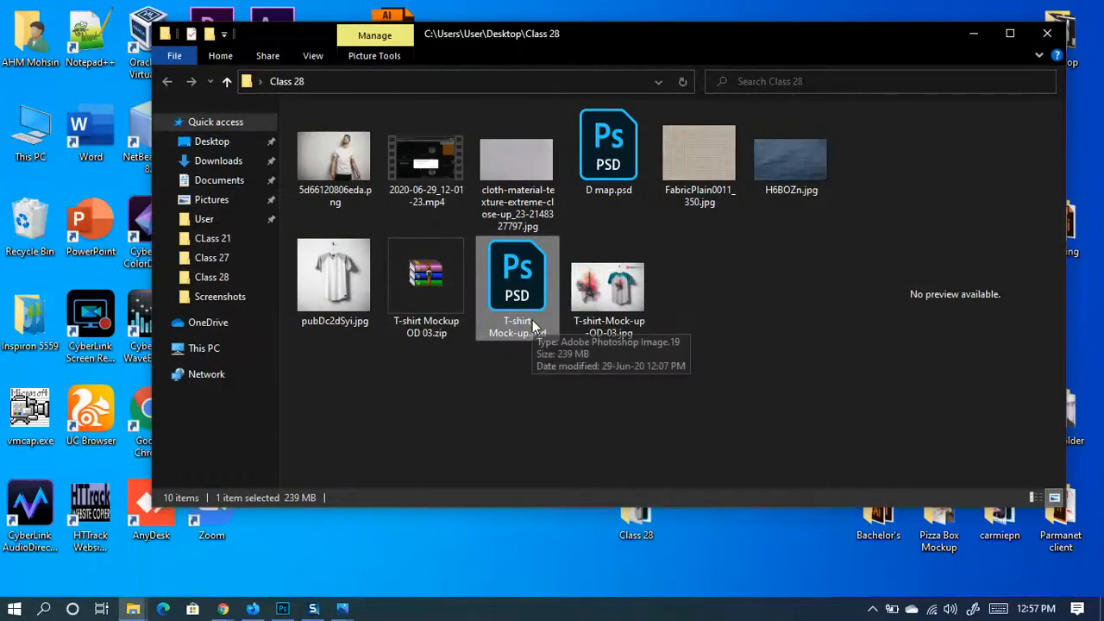
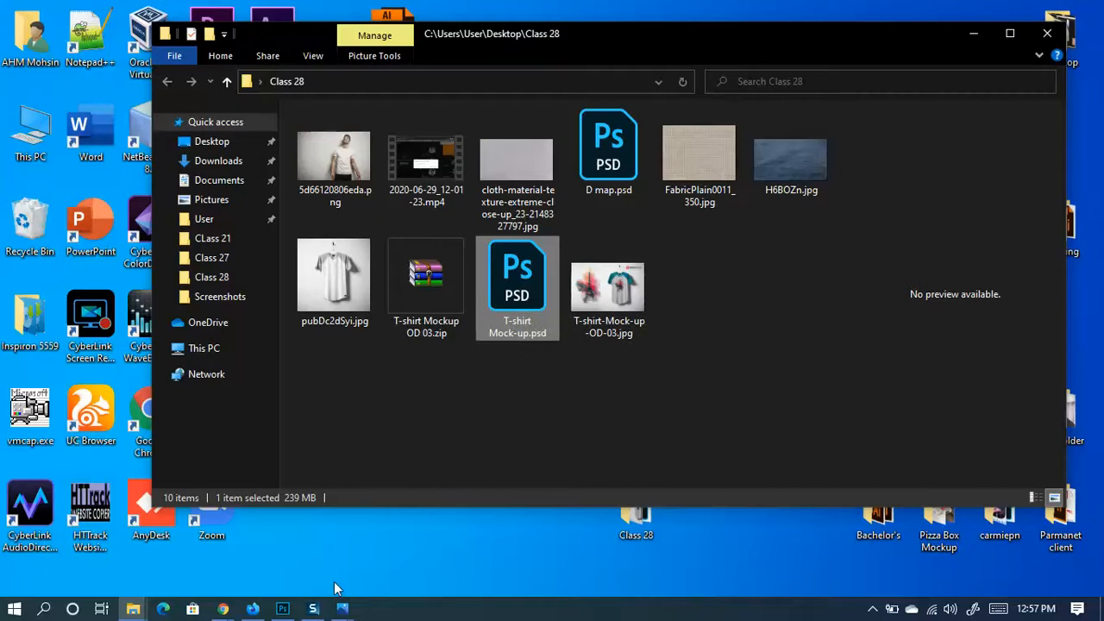
# Return to Photoshop and close 3d glass window logo mockup.psd without saving, keeping the T-shirt mockup open
pyautogui.click(282, 609)
pyautogui.scroll(-3, 419, 335)
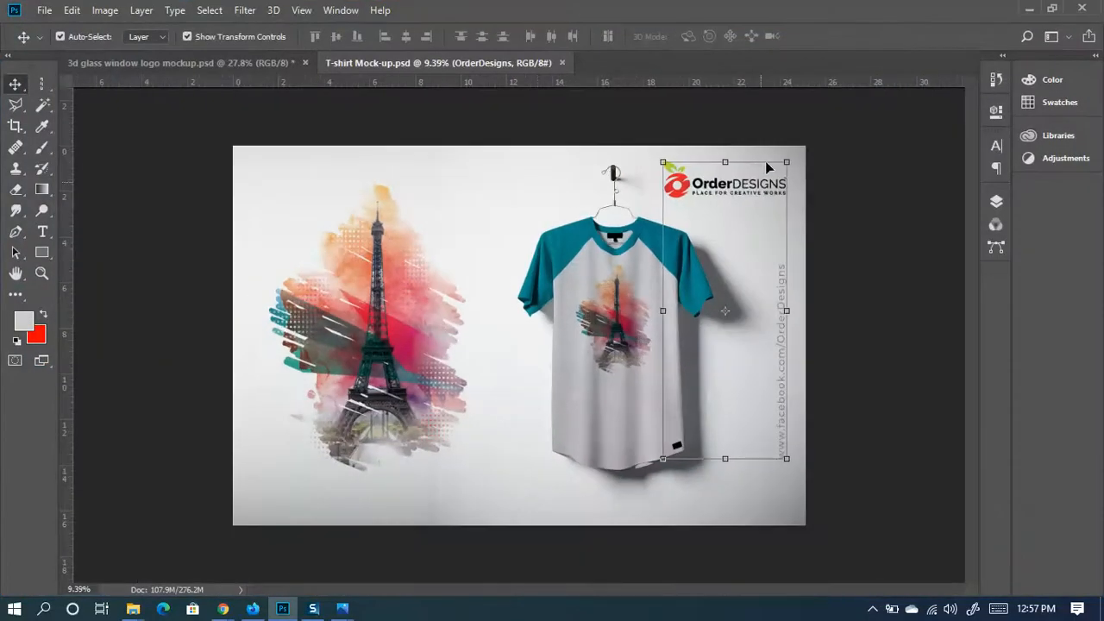
pyautogui.click(248, 64)
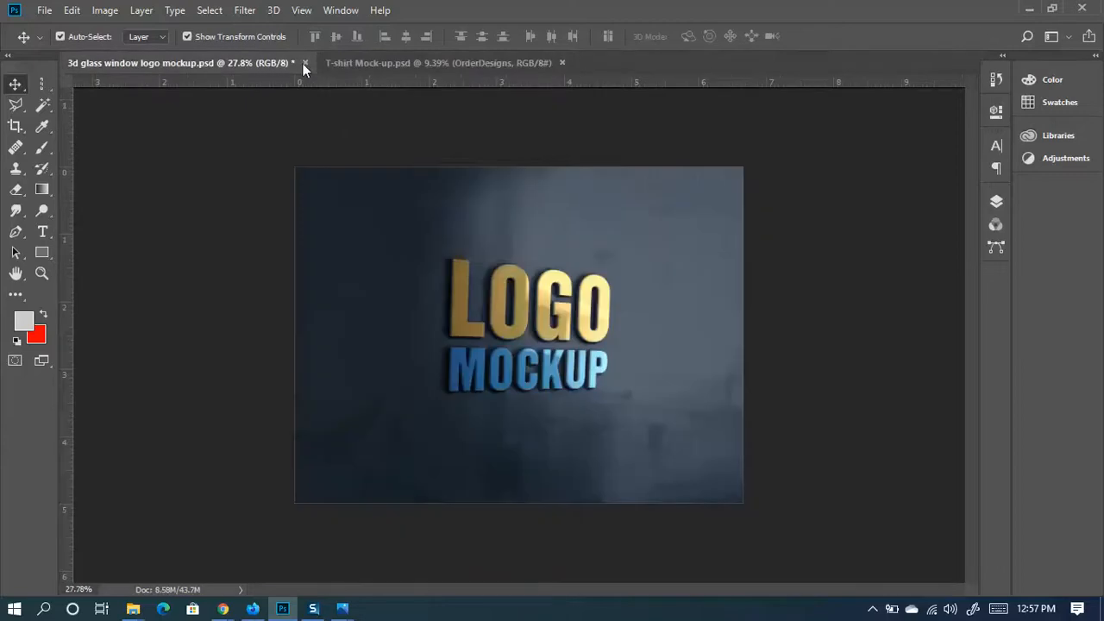
pyautogui.click(303, 63)
pyautogui.click(570, 243)
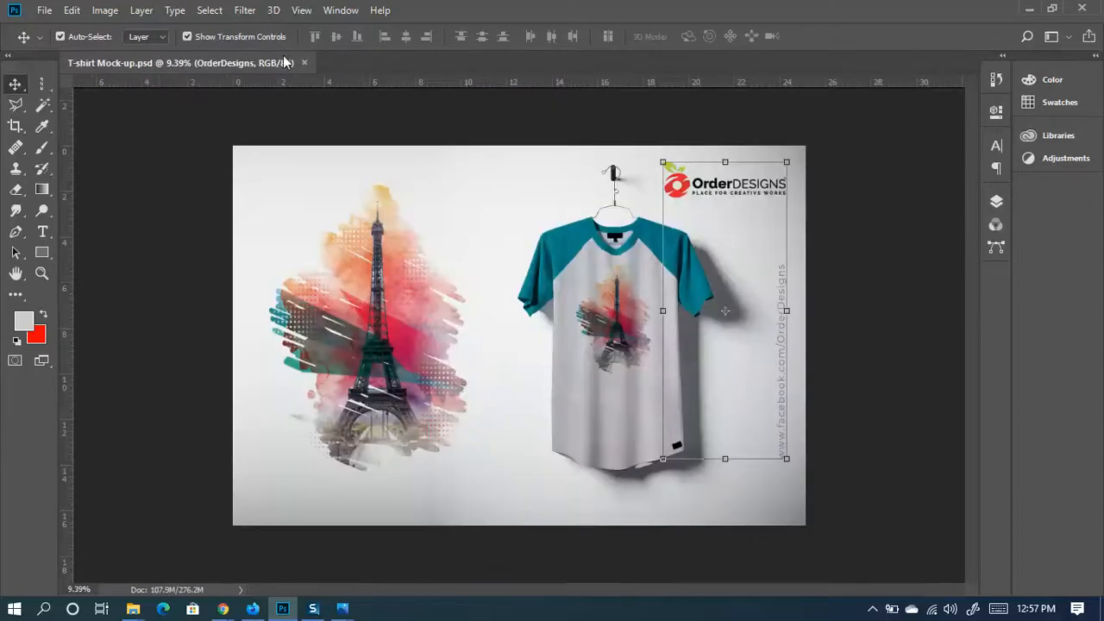
# Expand the Don't Touch group and toggle Rectangle 1 and Brightness/Contrast 1 off and on to demonstrate their effect
pyautogui.click(997, 200)
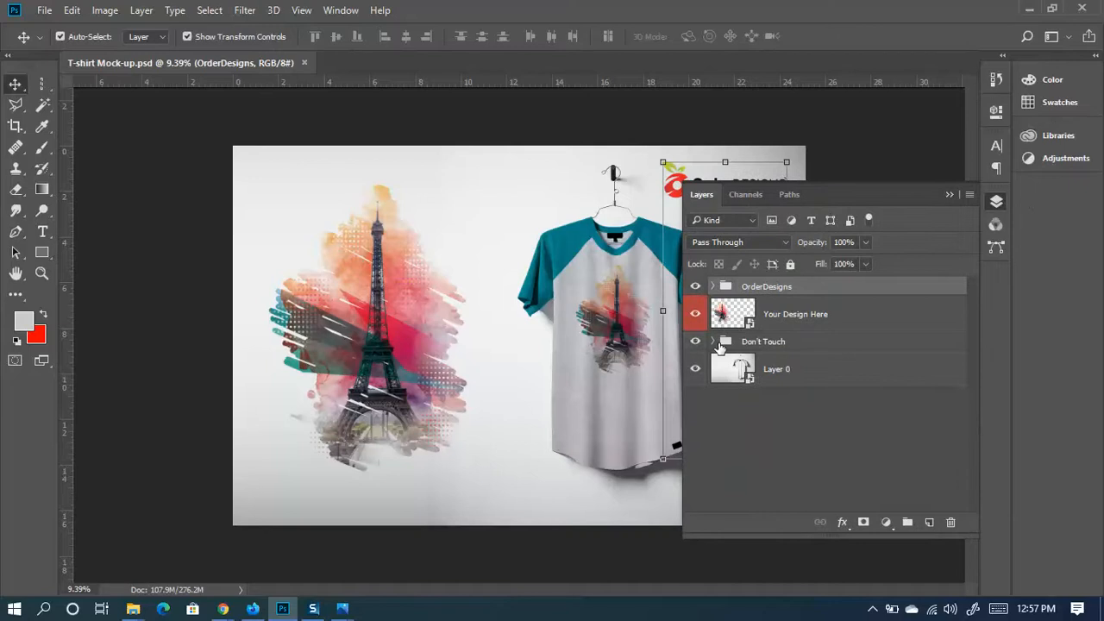
pyautogui.click(720, 346)
pyautogui.click(712, 342)
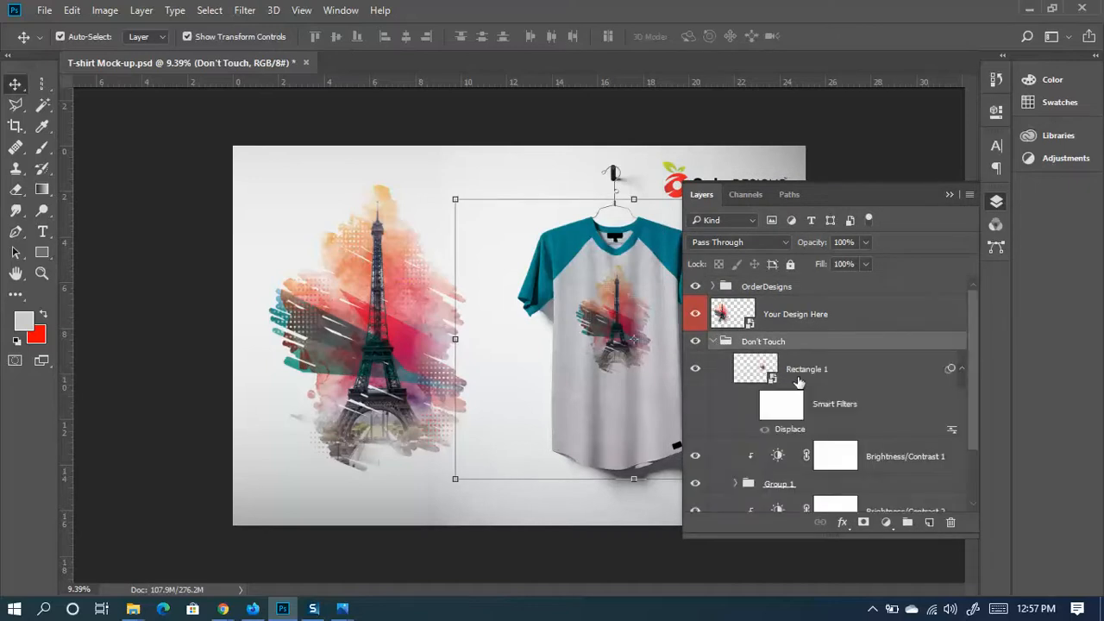
pyautogui.click(695, 370)
pyautogui.click(695, 370)
pyautogui.scroll(-3, 850, 403)
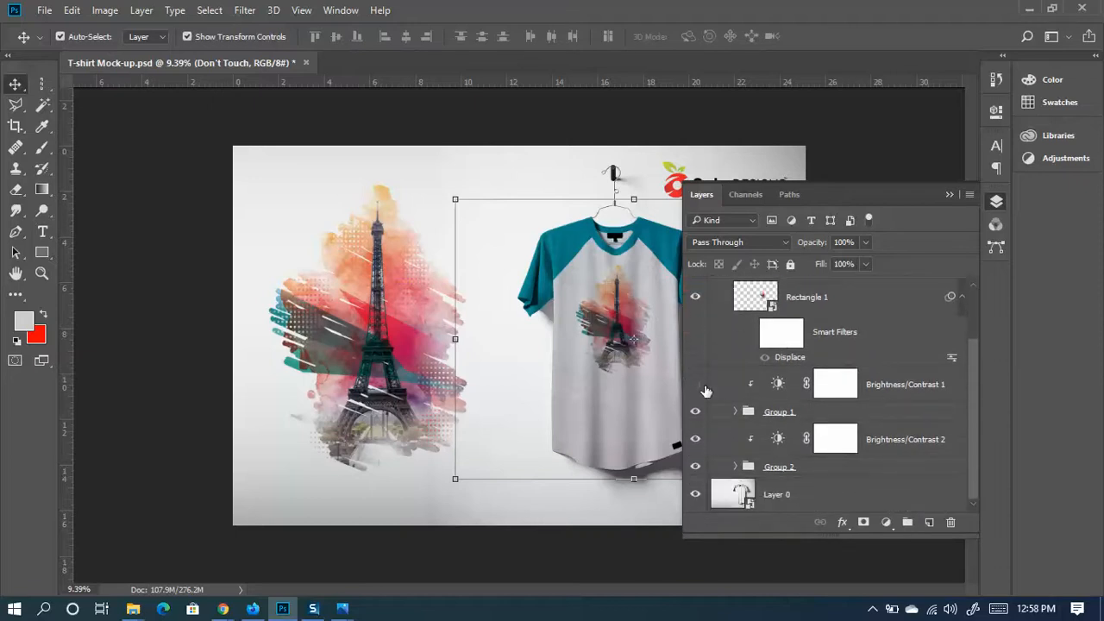
pyautogui.click(698, 385)
# Switch to the Google Meet call, take over as main presenter by sharing the screen, and minimize the browser
pyautogui.moveTo(235, 610)
pyautogui.click(134, 548)
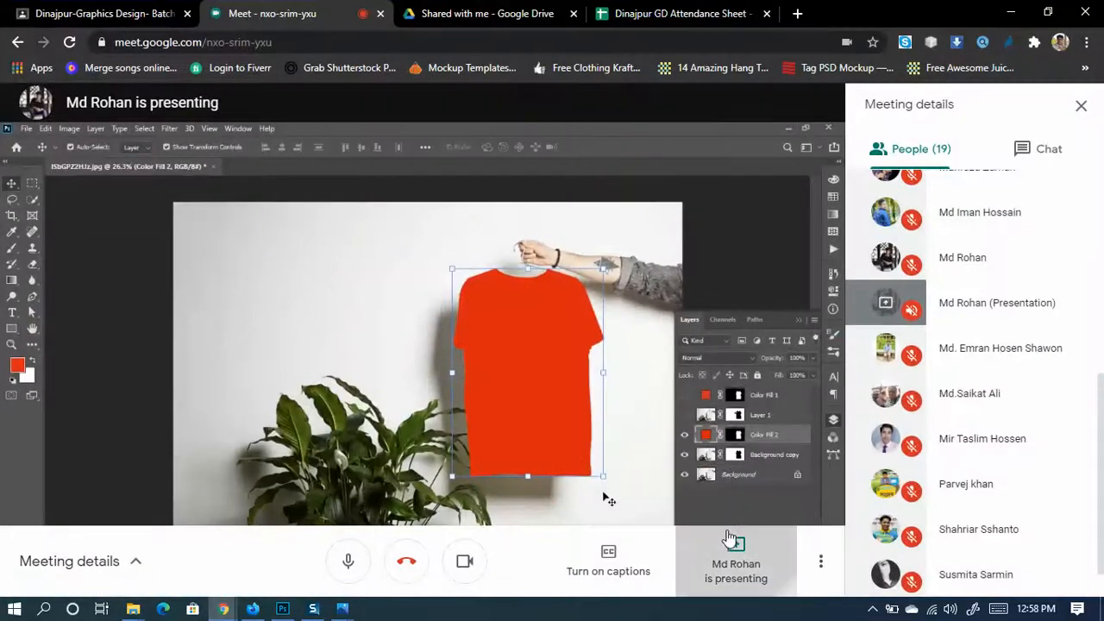
pyautogui.click(736, 561)
pyautogui.click(732, 457)
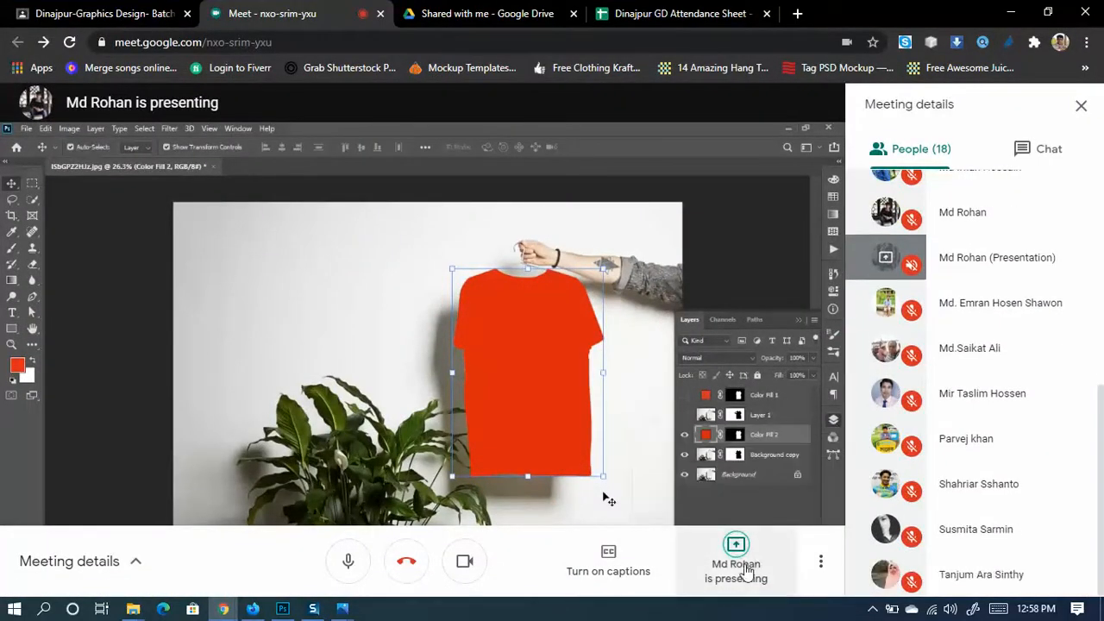
pyautogui.click(747, 565)
pyautogui.click(735, 420)
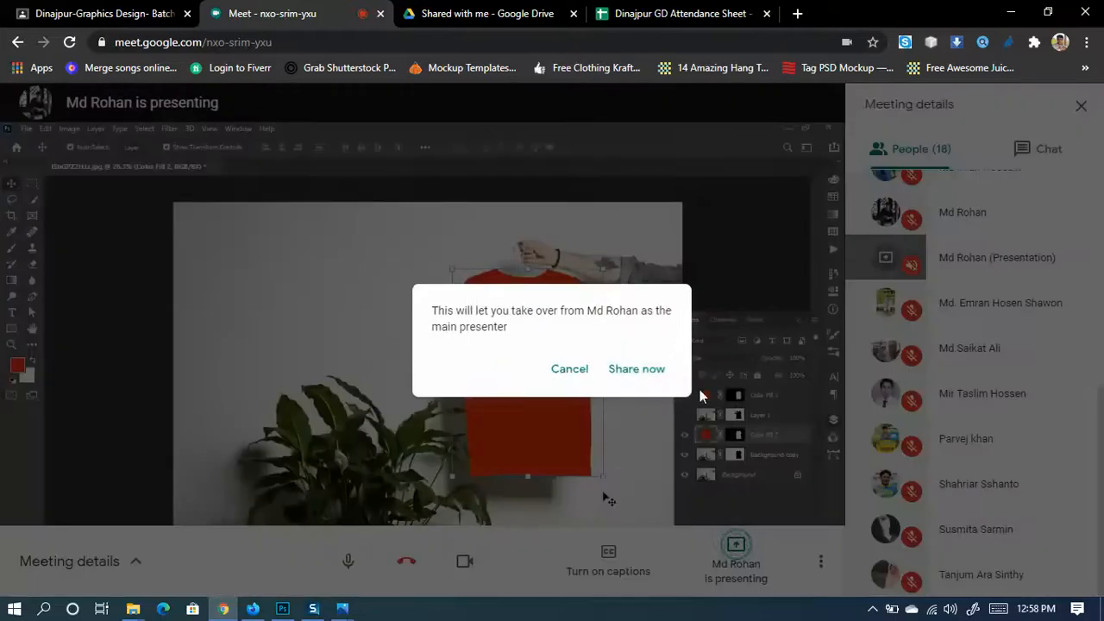
pyautogui.click(647, 373)
pyautogui.click(617, 220)
pyautogui.click(696, 391)
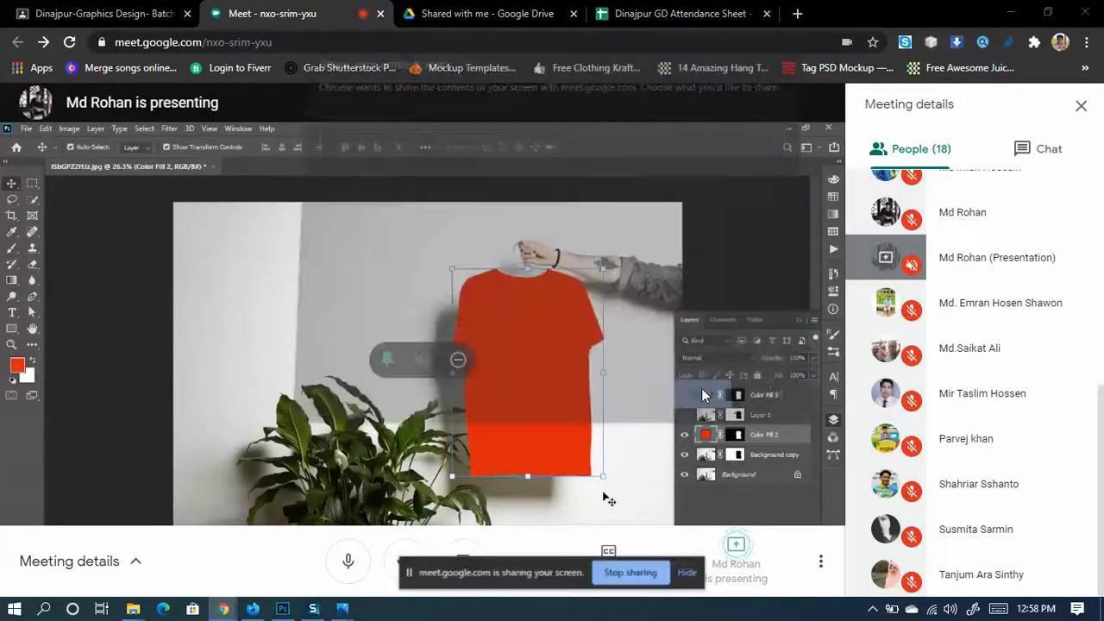
pyautogui.click(1012, 13)
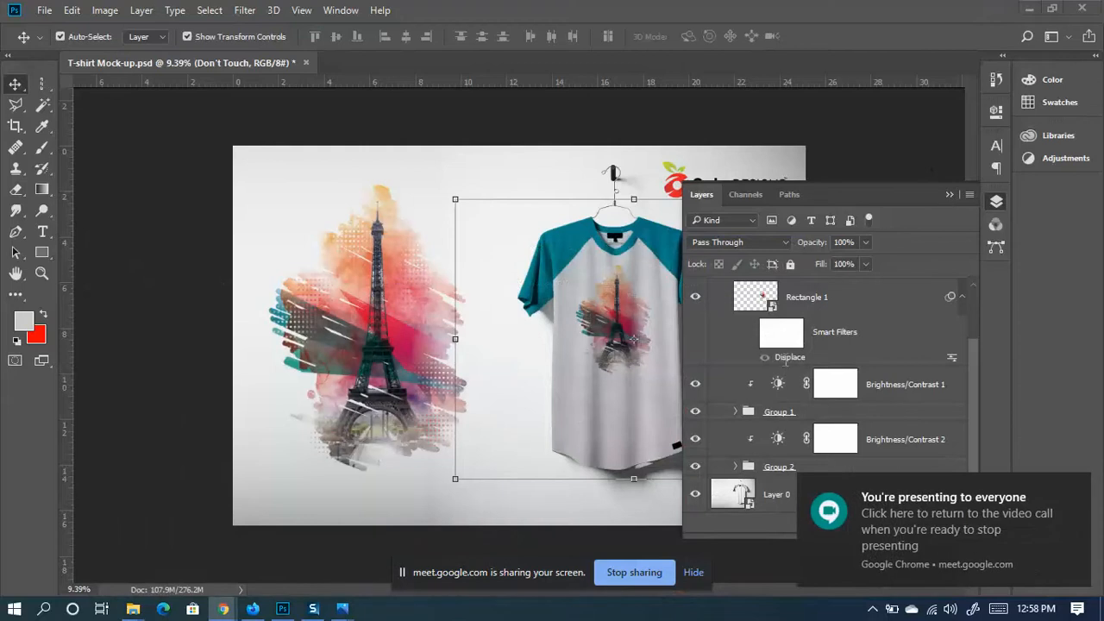
# Toggle Group 1 off and on to show what it controls, and expand the group in the layer stack
pyautogui.click(949, 196)
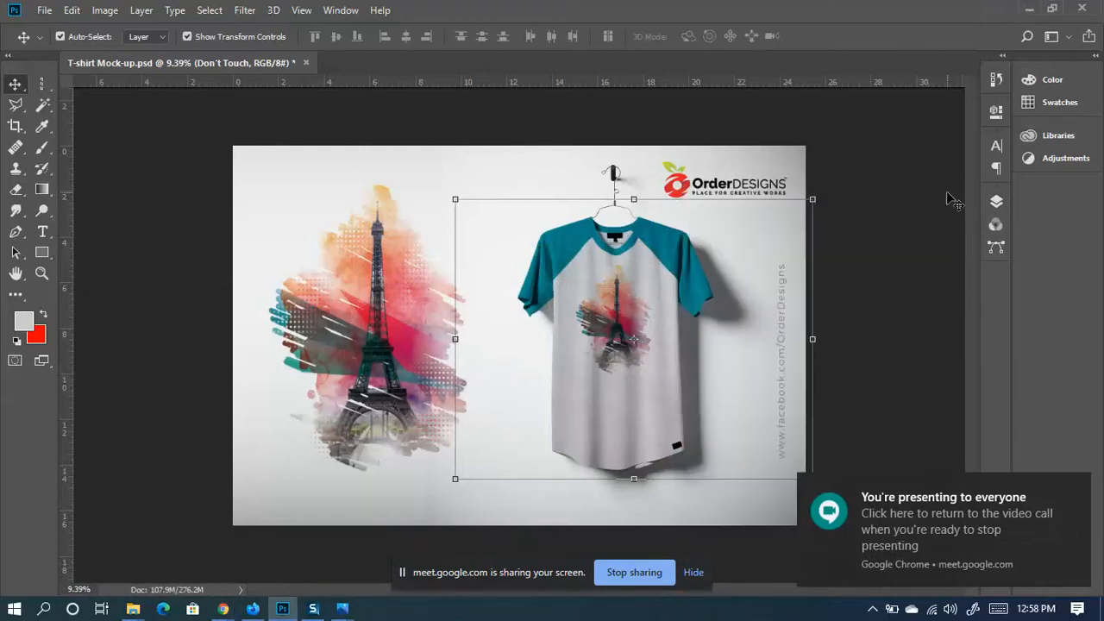
pyautogui.click(994, 204)
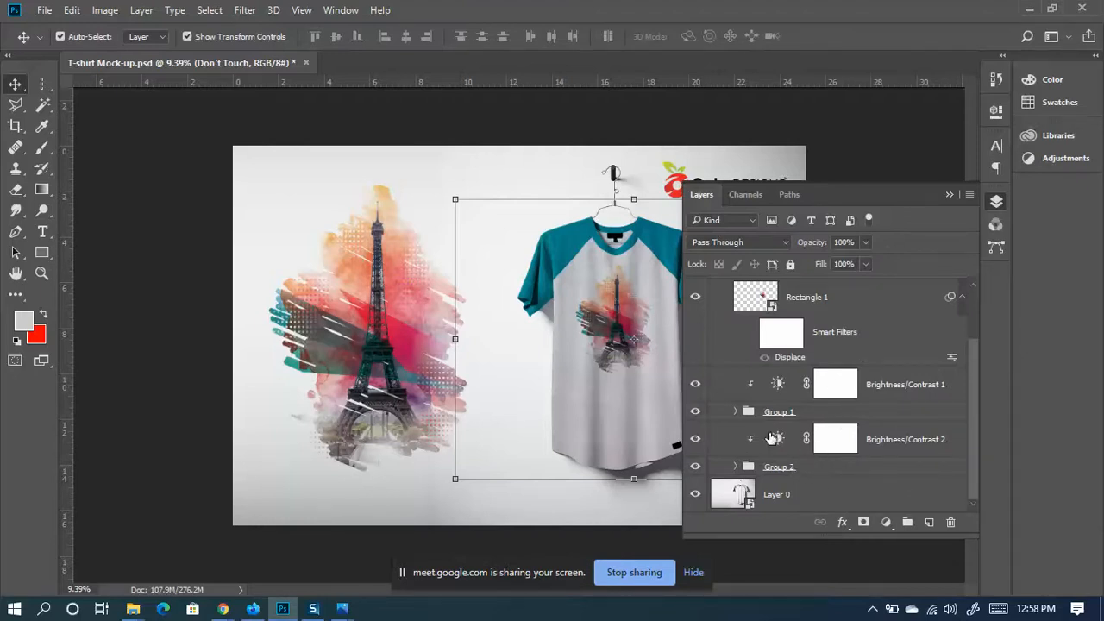
pyautogui.click(696, 414)
pyautogui.click(696, 414)
pyautogui.click(741, 414)
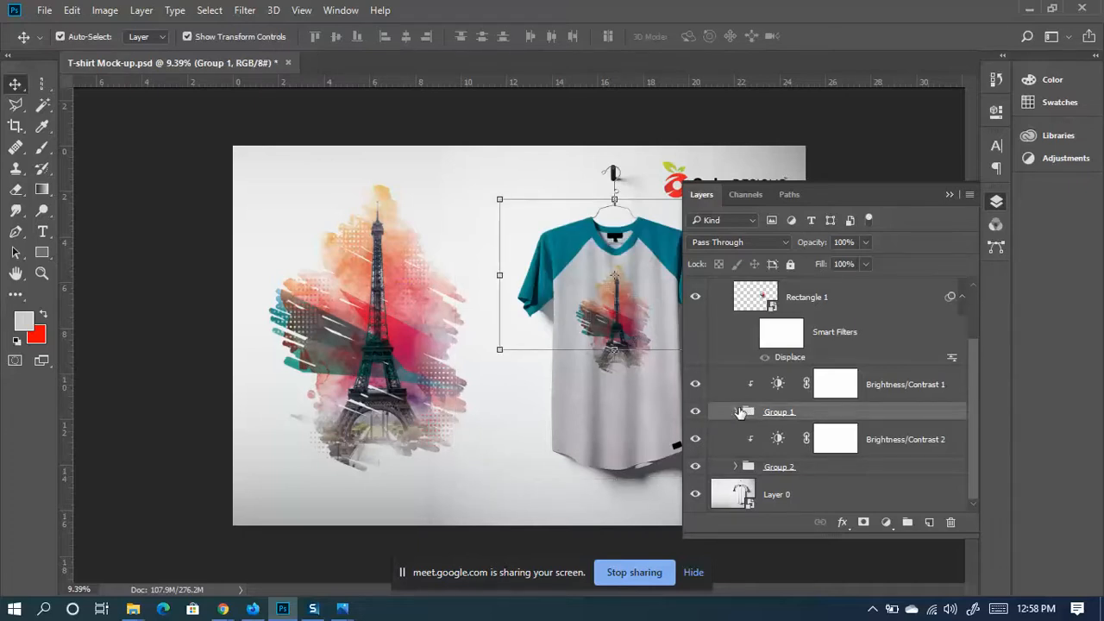
pyautogui.click(738, 413)
# Toggle the Solder Color and Texture 1 layers in Group 1 off and on to demonstrate their effect on the sleeves
pyautogui.scroll(-1, 835, 408)
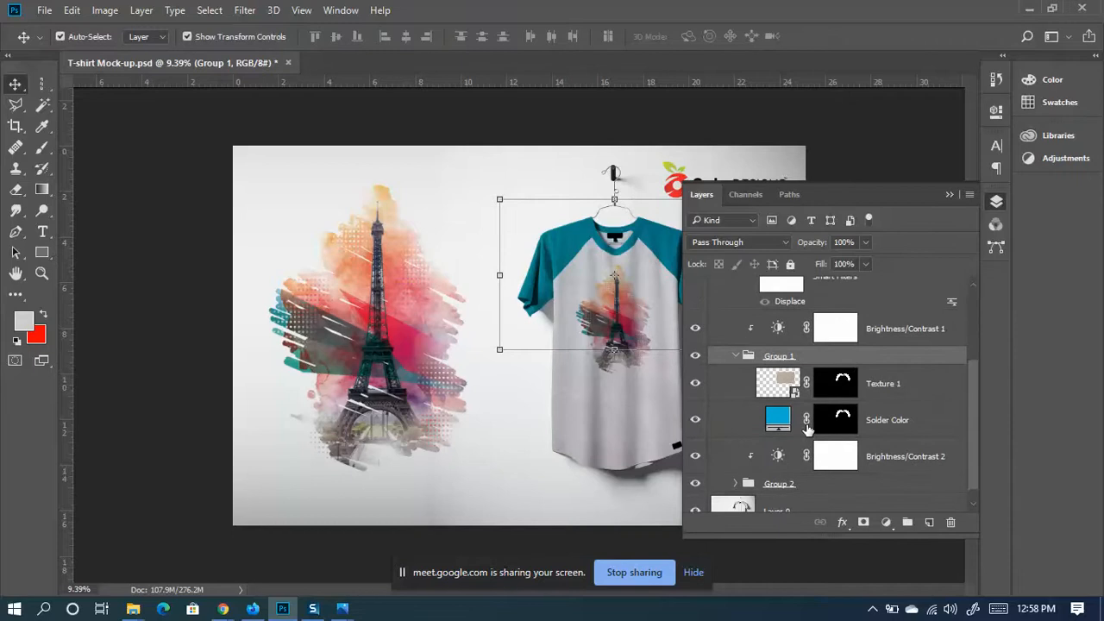
pyautogui.click(697, 422)
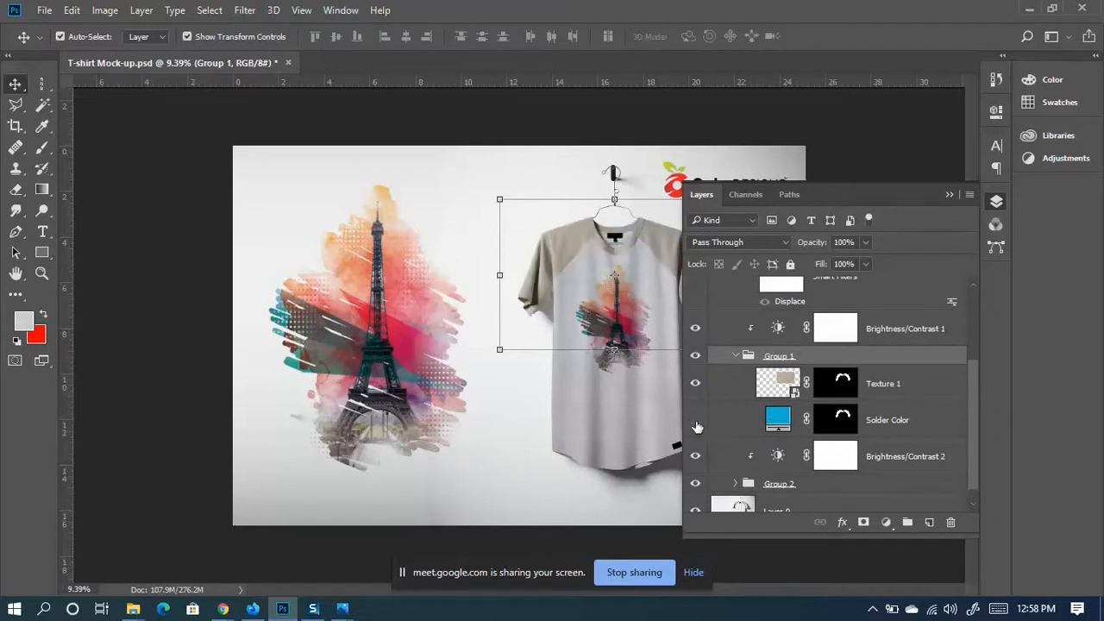
pyautogui.click(697, 421)
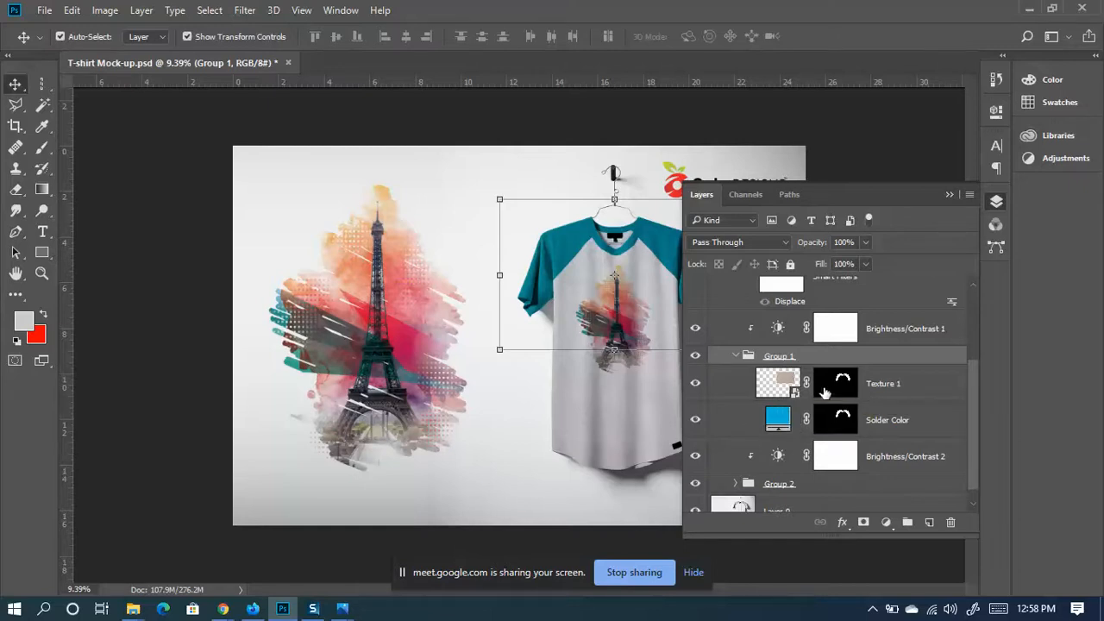
pyautogui.click(696, 383)
pyautogui.click(696, 383)
pyautogui.click(697, 383)
pyautogui.click(697, 383)
# Show the Class 28 folder with the mockup and fabric texture files, and minimize it again
pyautogui.moveTo(133, 609)
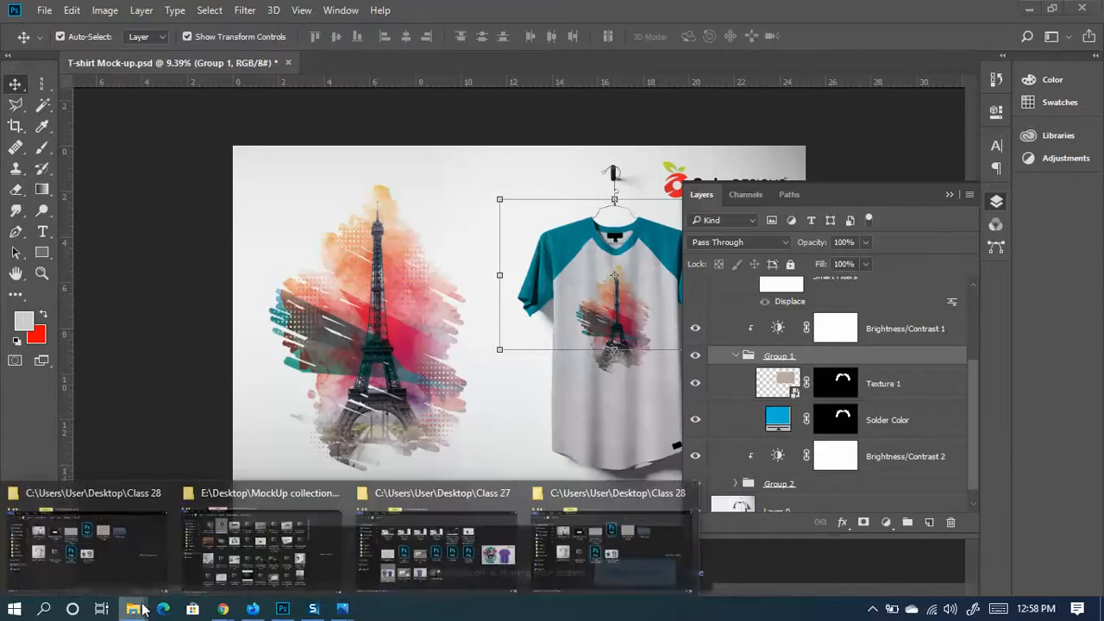
pyautogui.click(631, 547)
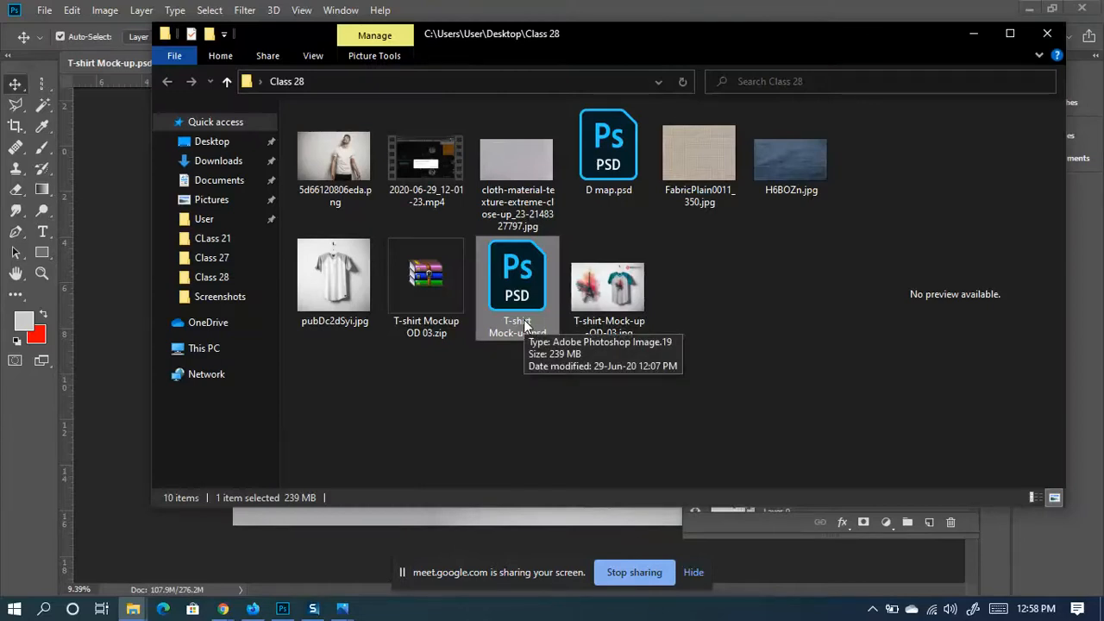
pyautogui.click(975, 32)
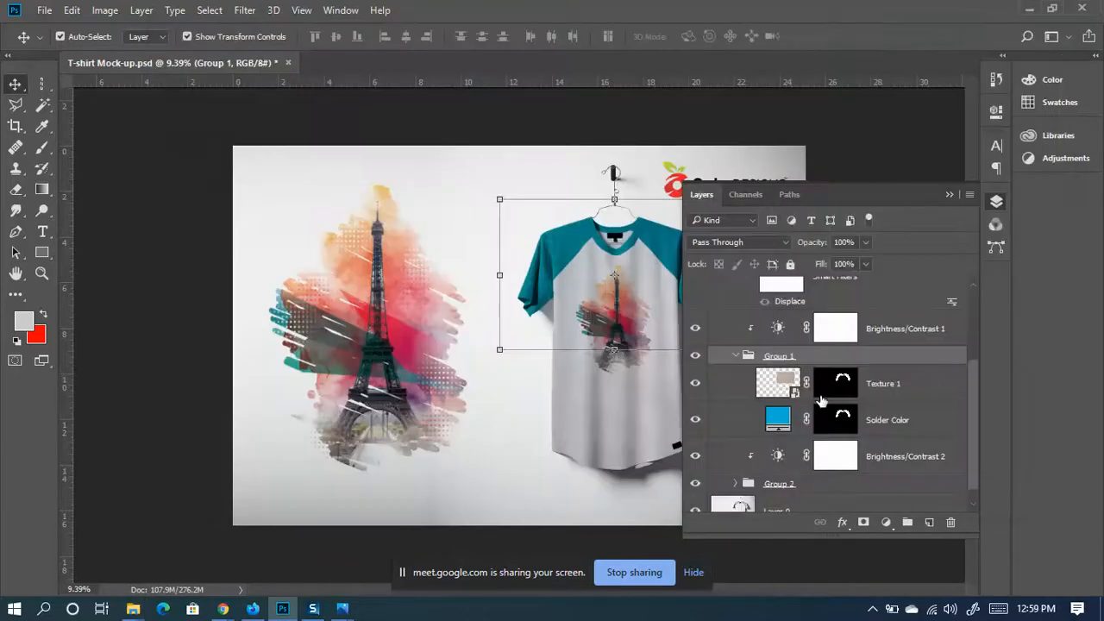
# Expand Group 2 and review the mockup's layer stack, from the OrderDesigns group down to Layer 0
pyautogui.scroll(-1, 819, 401)
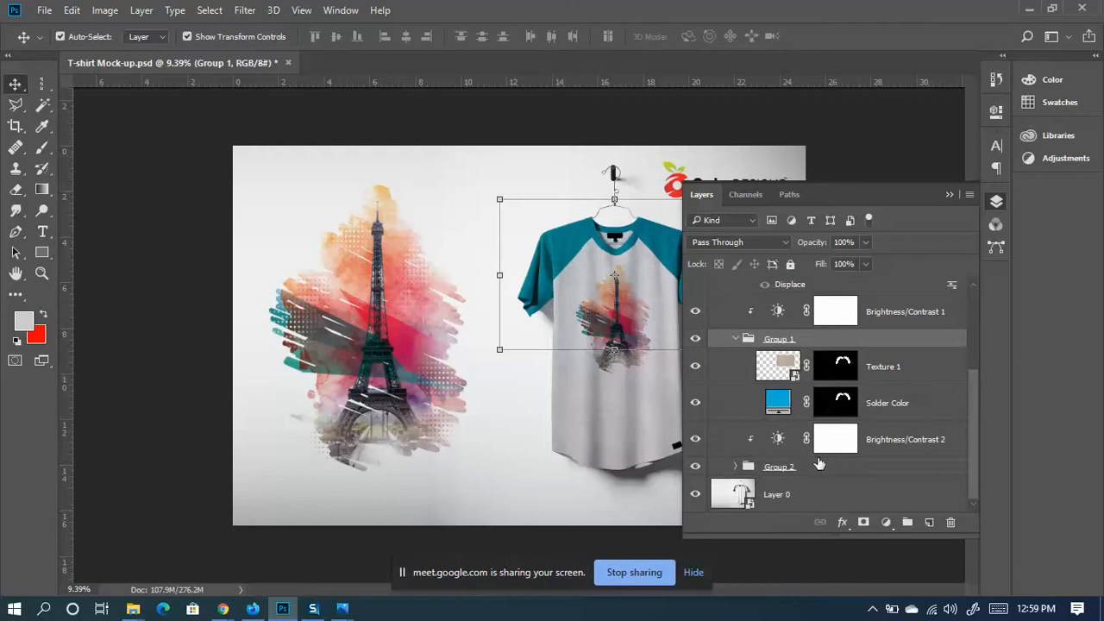
pyautogui.click(736, 466)
pyautogui.scroll(-4, 835, 446)
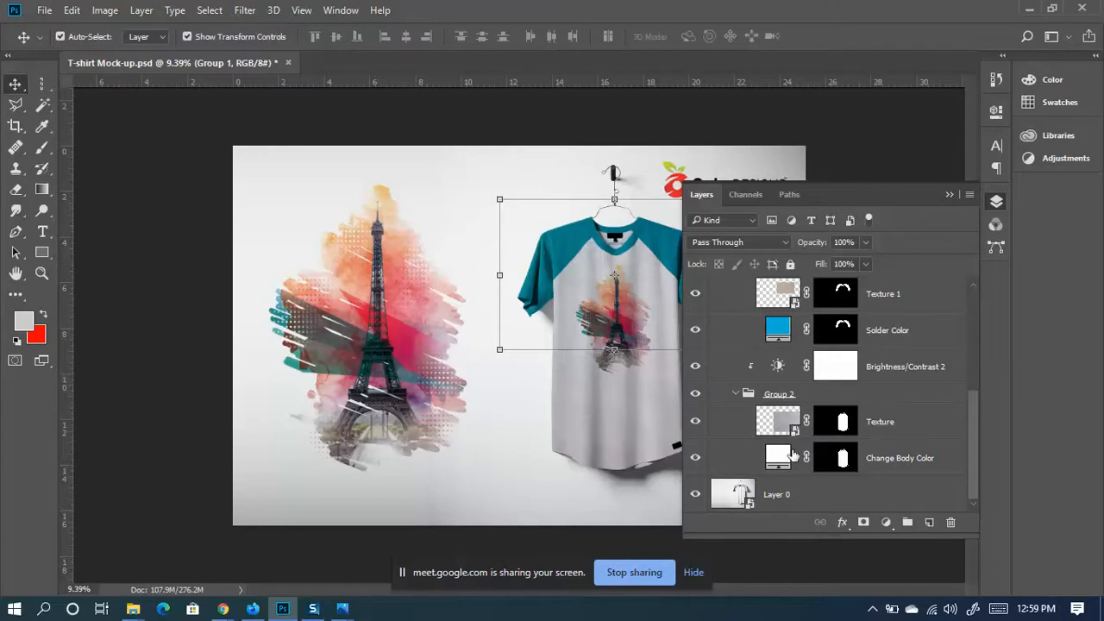
pyautogui.scroll(3, 768, 431)
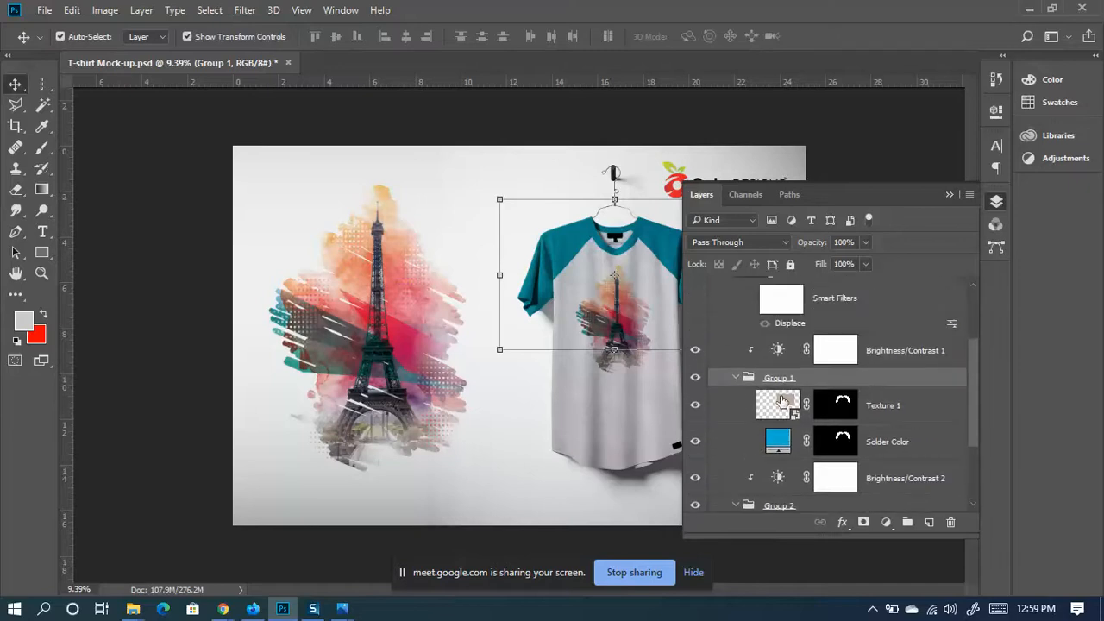
pyautogui.scroll(1, 778, 393)
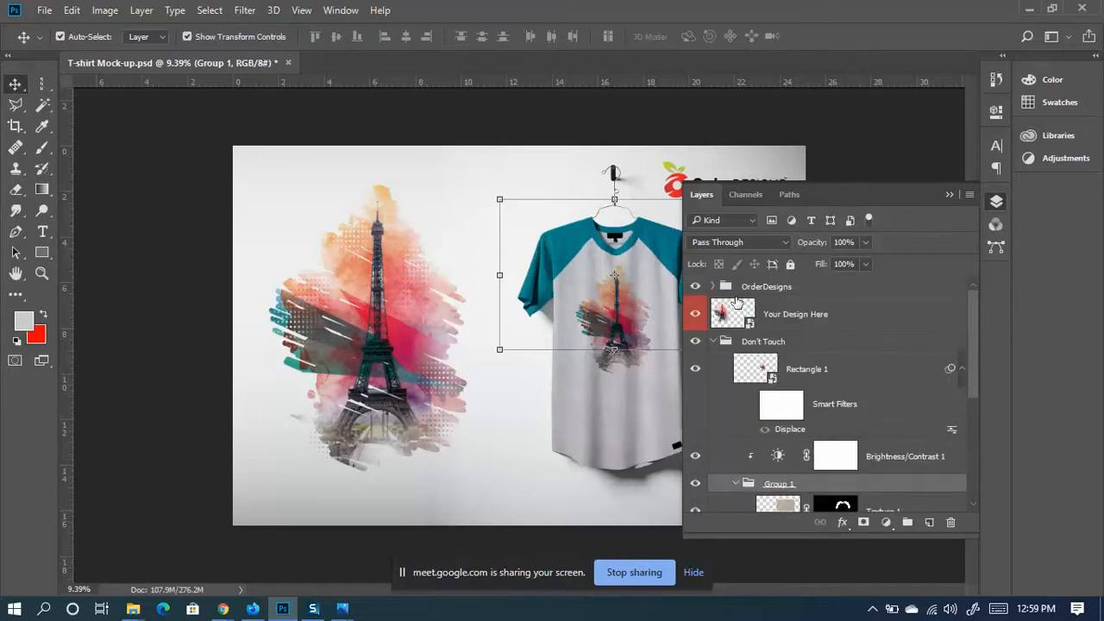
pyautogui.scroll(-1, 789, 410)
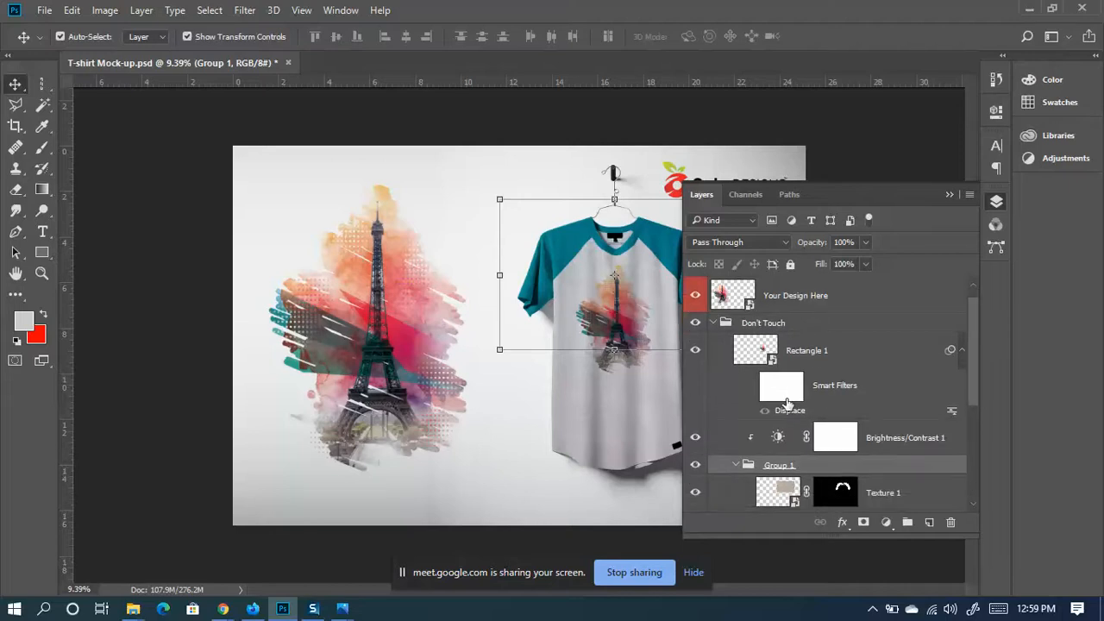
pyautogui.scroll(-3, 804, 388)
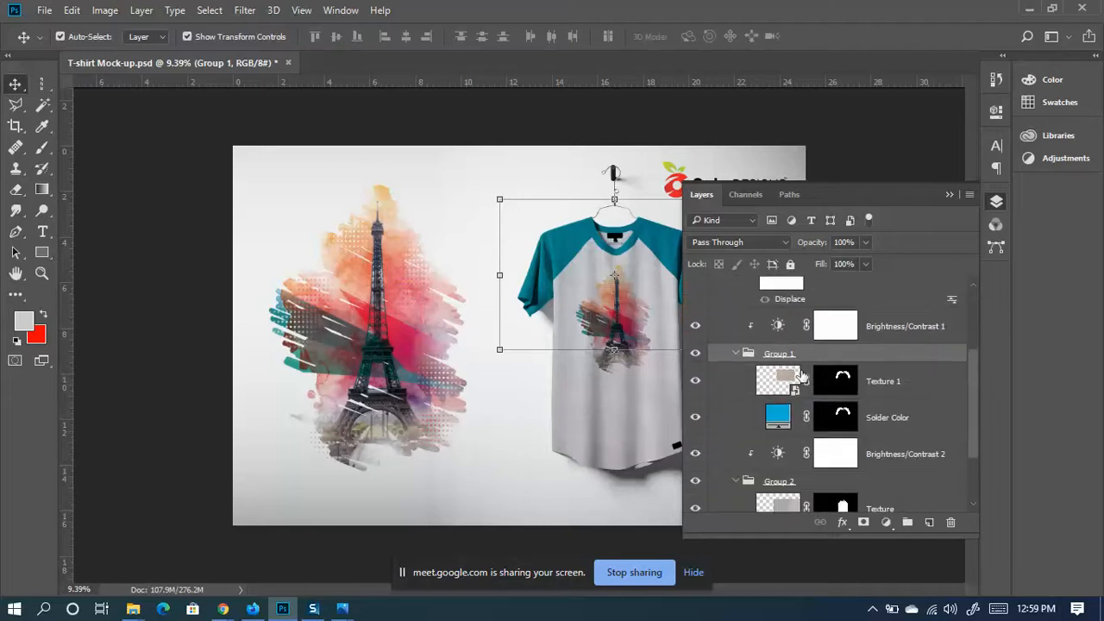
# Toggle Texture 1 in Group 1 off and on, then rasterize the layer and convert it with its mask to a smart object
pyautogui.click(697, 383)
pyautogui.click(696, 383)
pyautogui.click(893, 383)
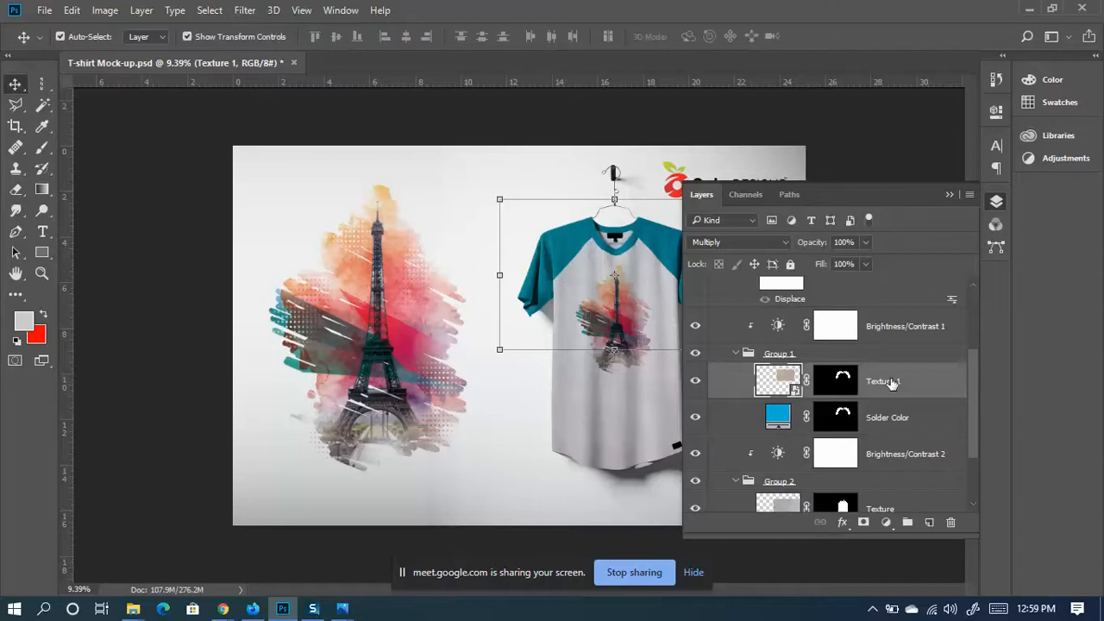
pyautogui.rightClick(892, 383)
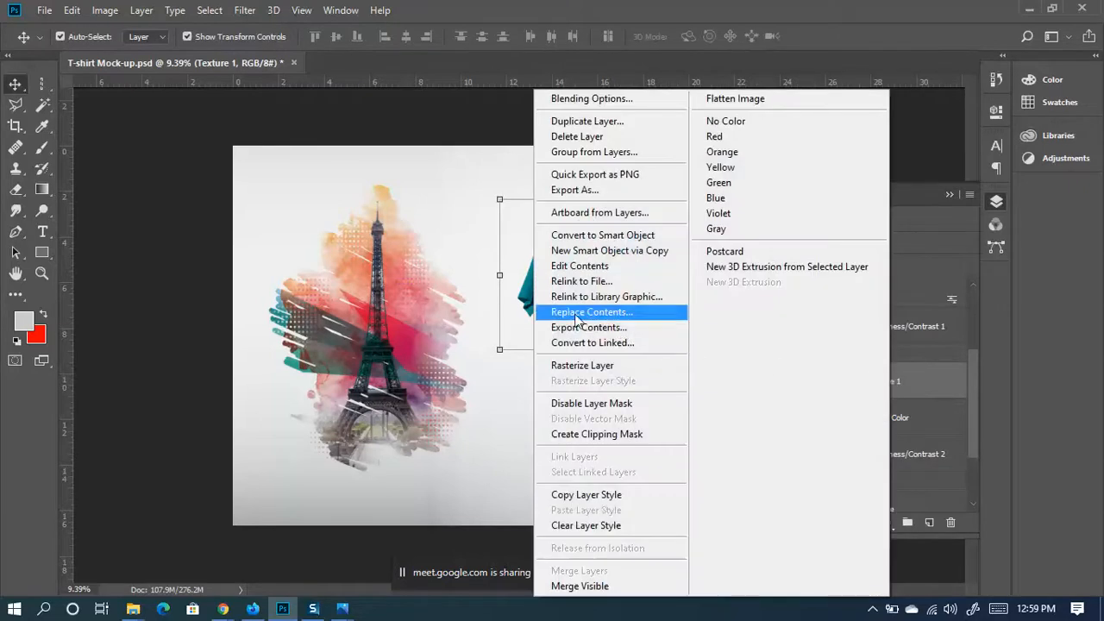
pyautogui.click(587, 373)
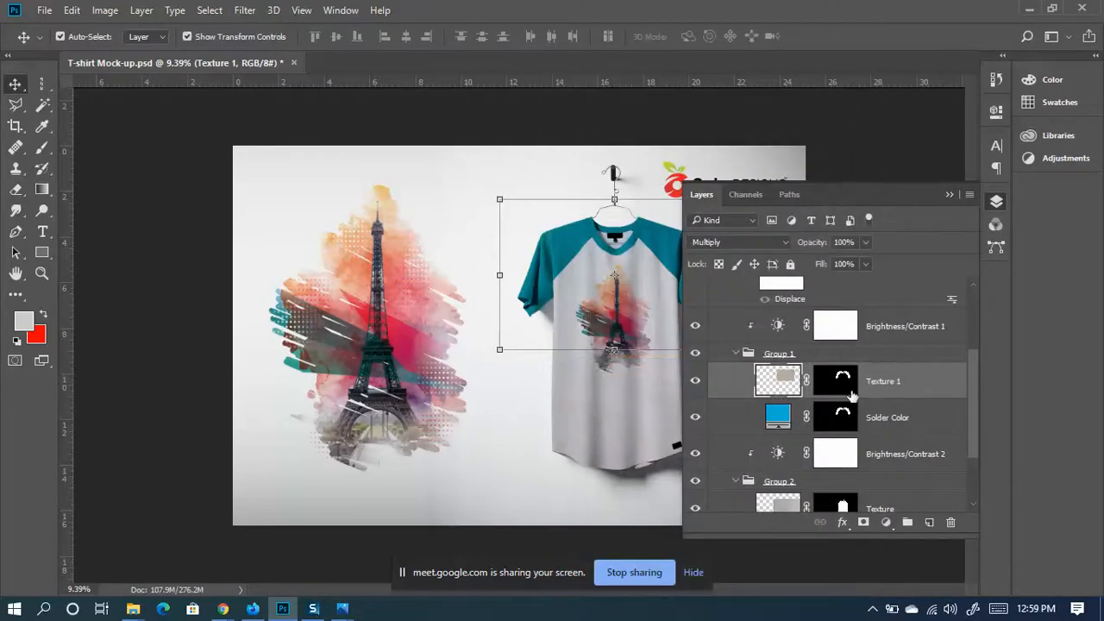
pyautogui.rightClick(900, 383)
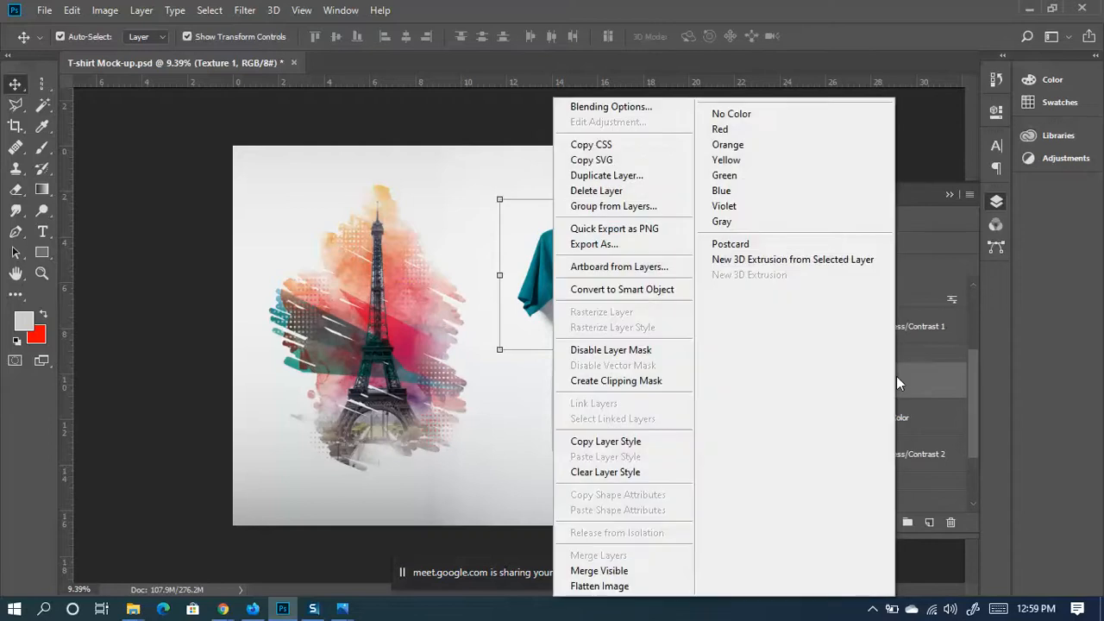
pyautogui.click(609, 291)
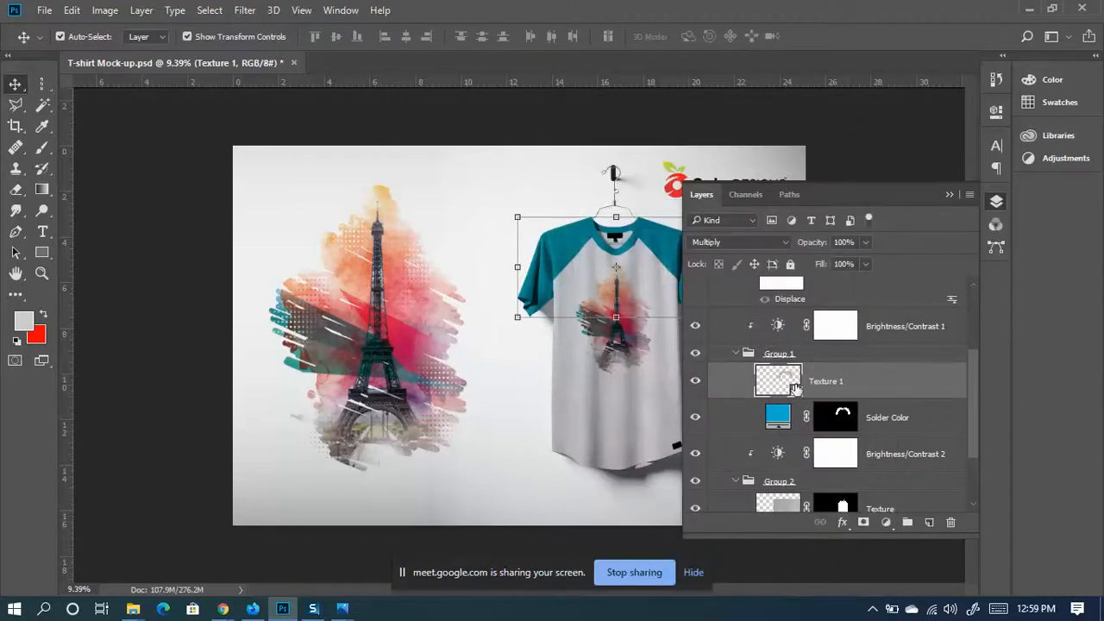
# Rasterize the Texture 1 smart object into a plain pixel layer and inspect the fabric texture on the shirt's sleeve
pyautogui.rightClick(794, 385)
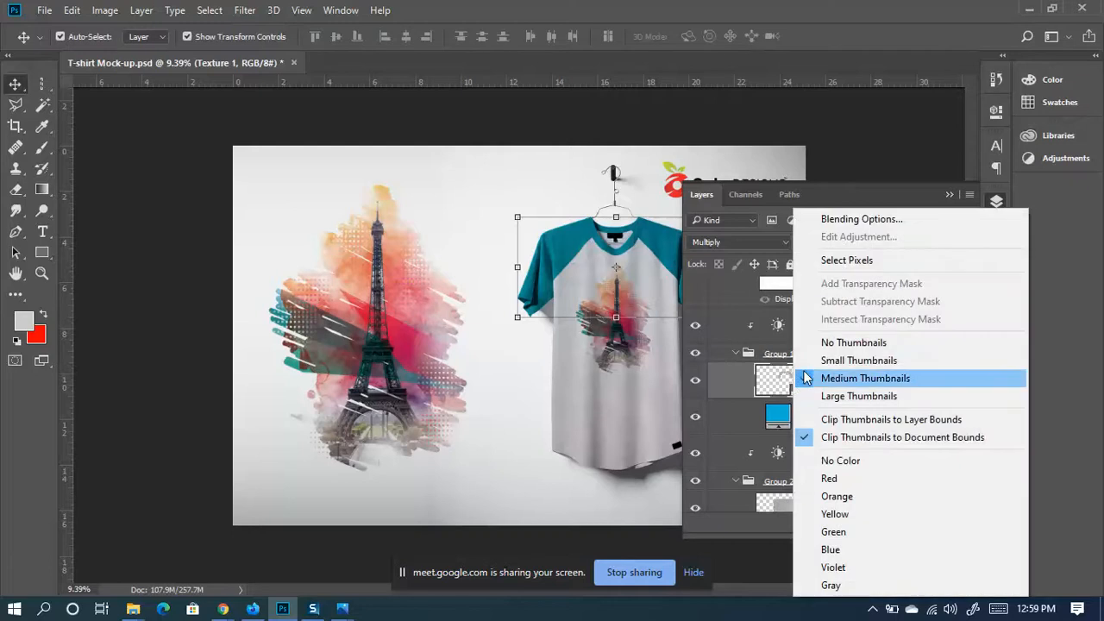
pyautogui.click(761, 388)
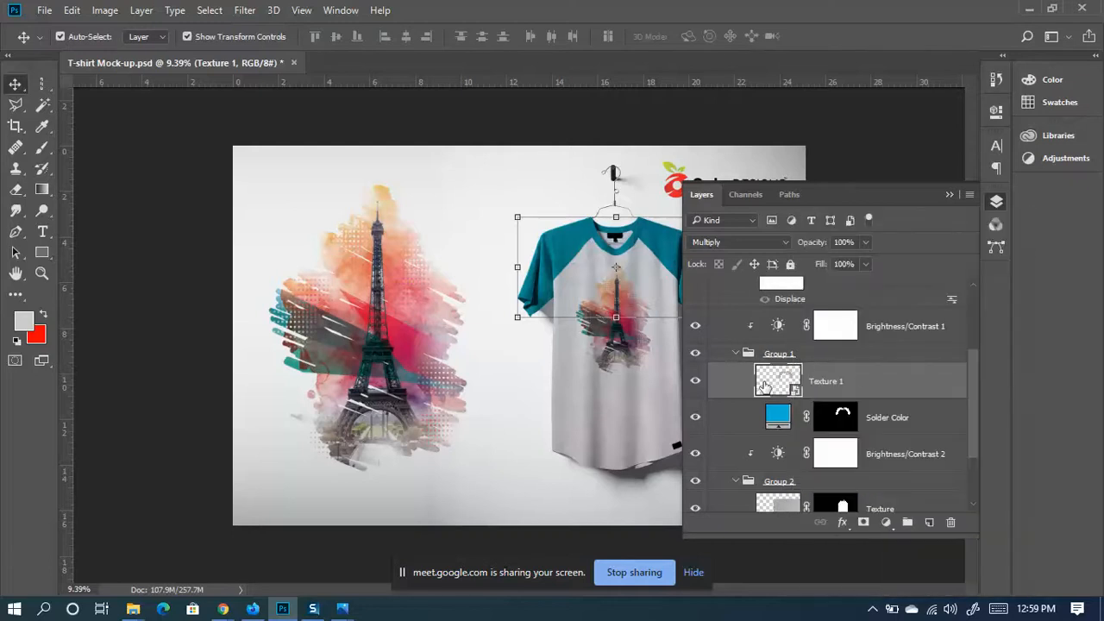
pyautogui.rightClick(864, 374)
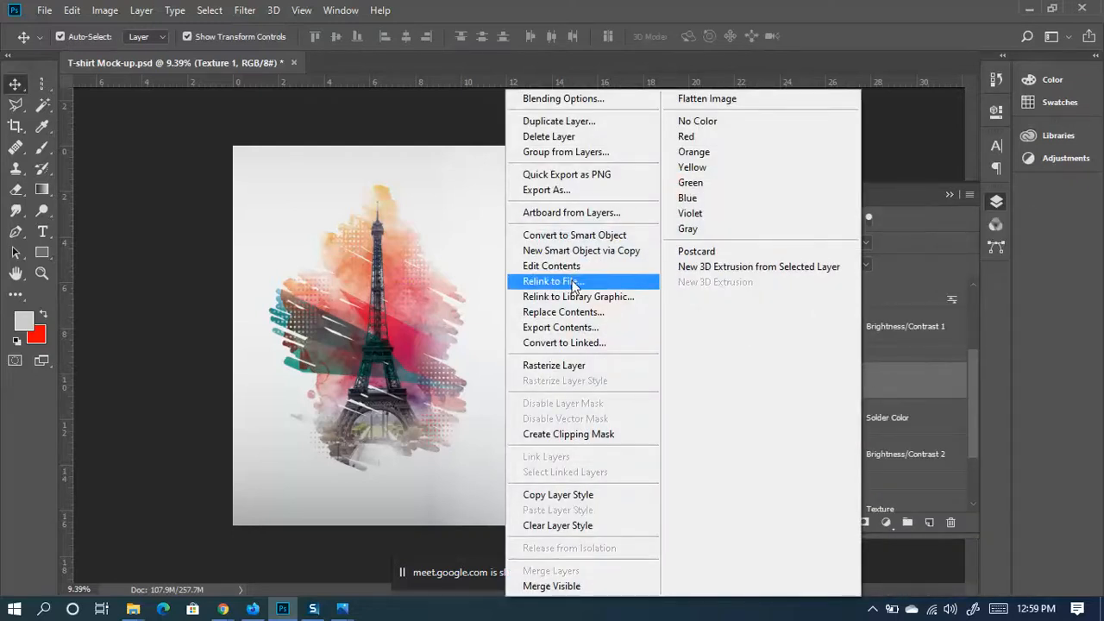
pyautogui.click(580, 366)
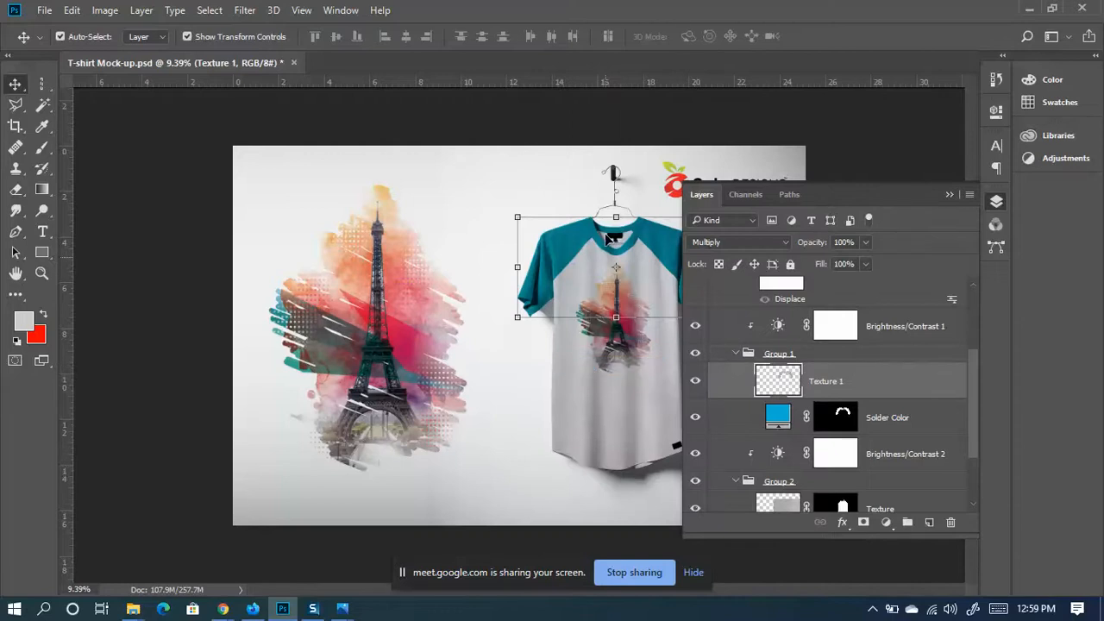
pyautogui.scroll(6, 583, 247)
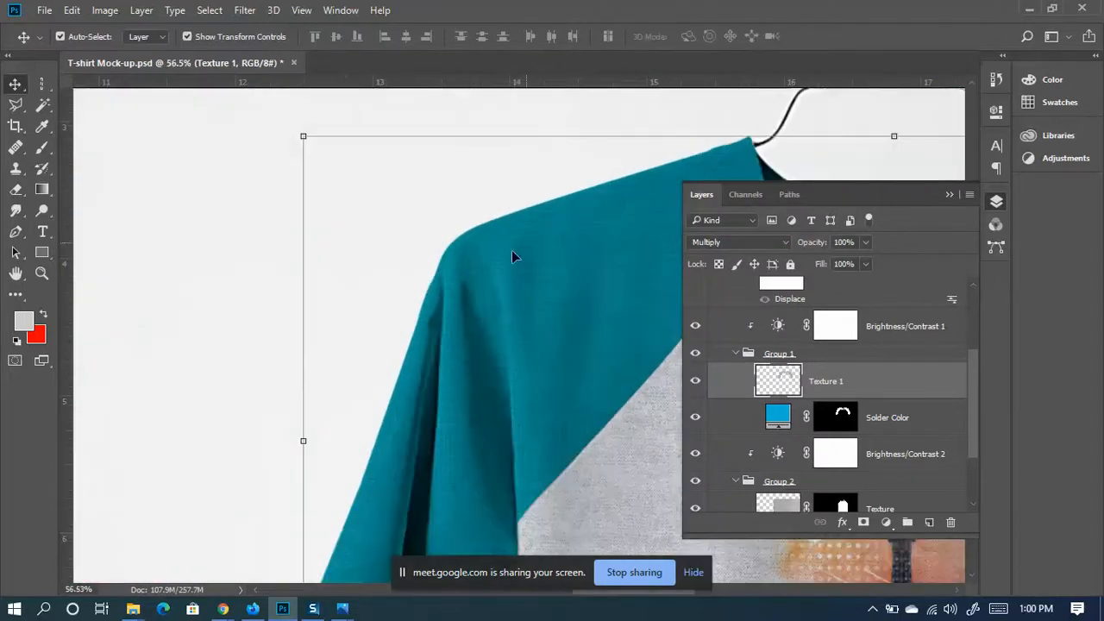
pyautogui.scroll(-5, 491, 379)
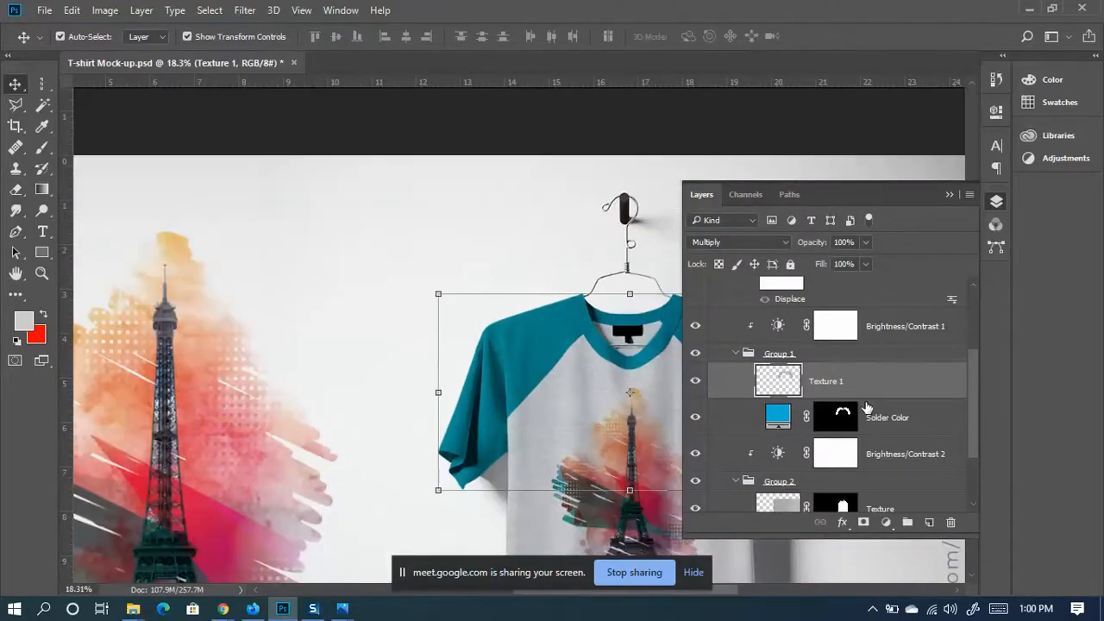
pyautogui.scroll(-3, 783, 386)
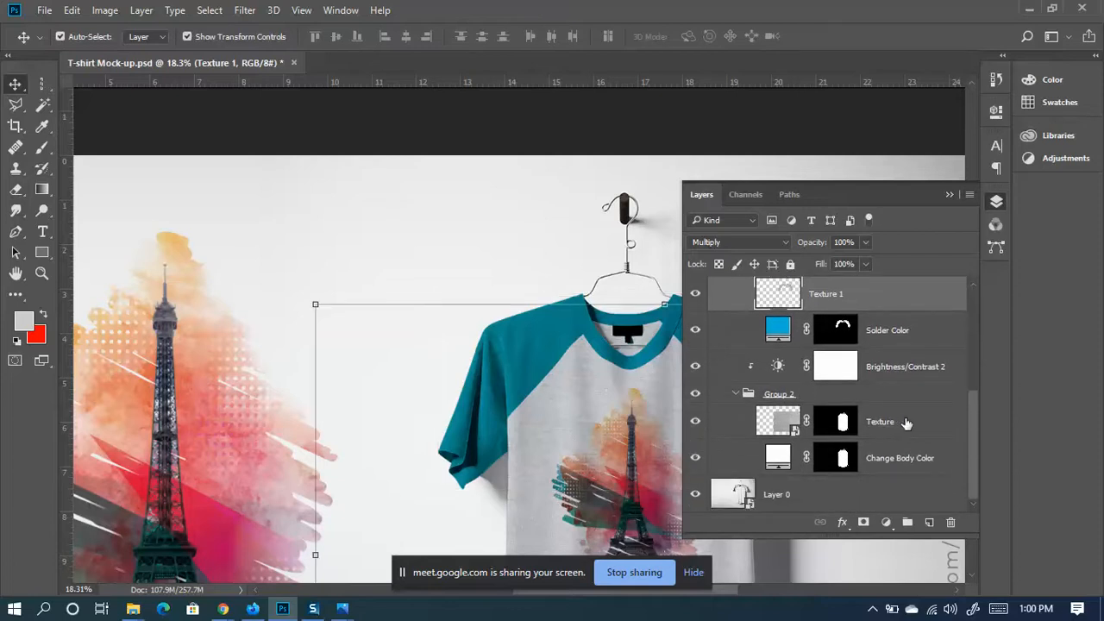
pyautogui.click(904, 423)
pyautogui.rightClick(904, 423)
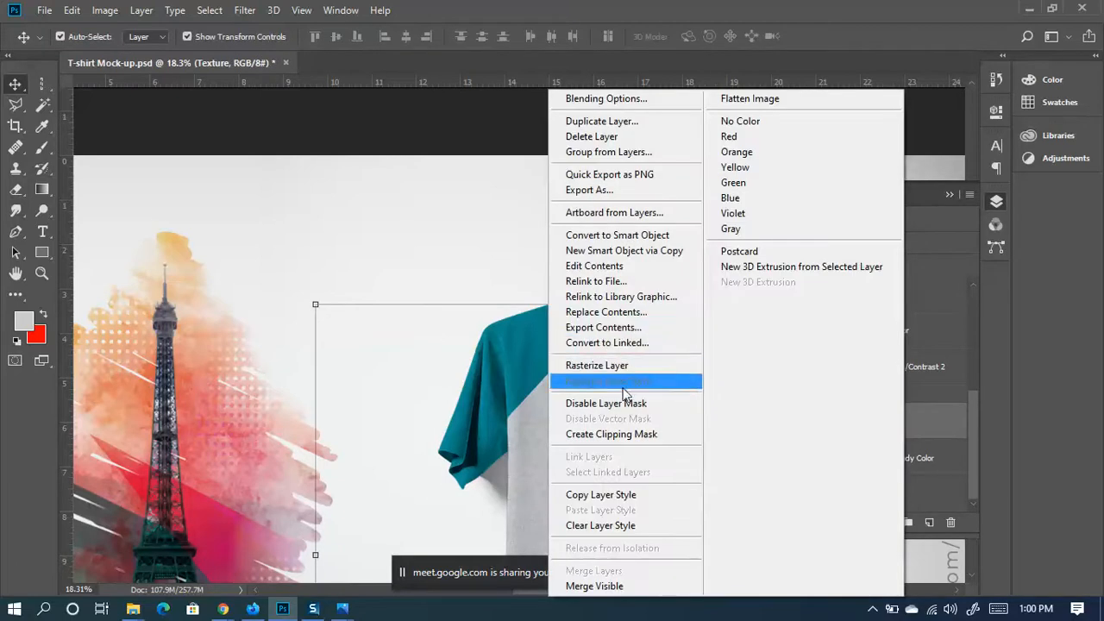
pyautogui.click(622, 344)
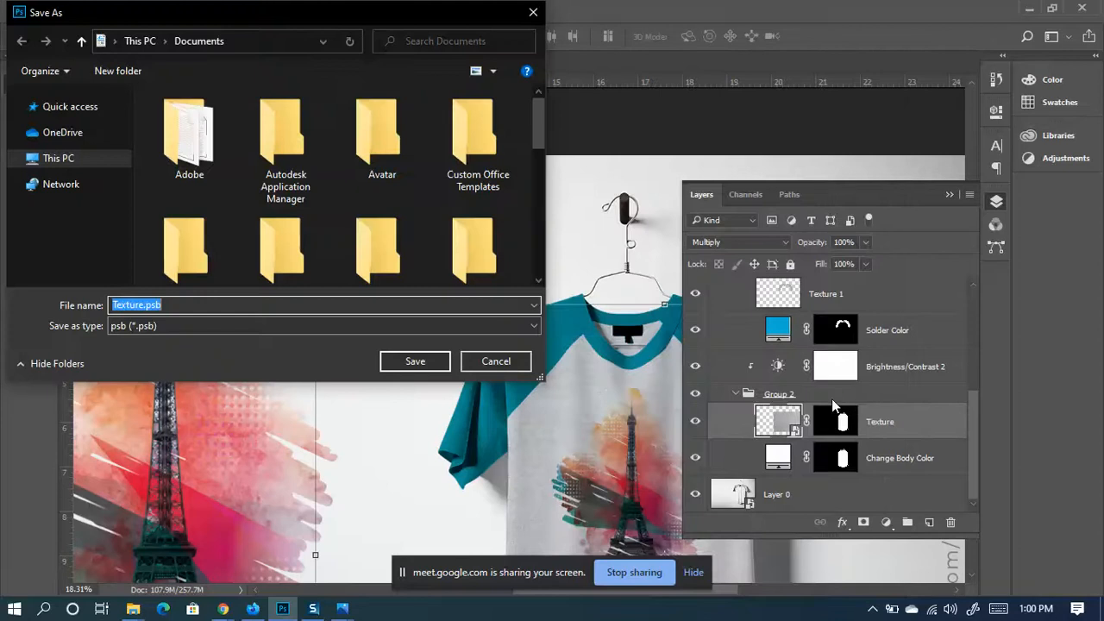
pyautogui.click(495, 361)
# Convert the masked Texture layer in Group 2 to a smart object and rasterize it into a plain pixel layer
pyautogui.rightClick(907, 424)
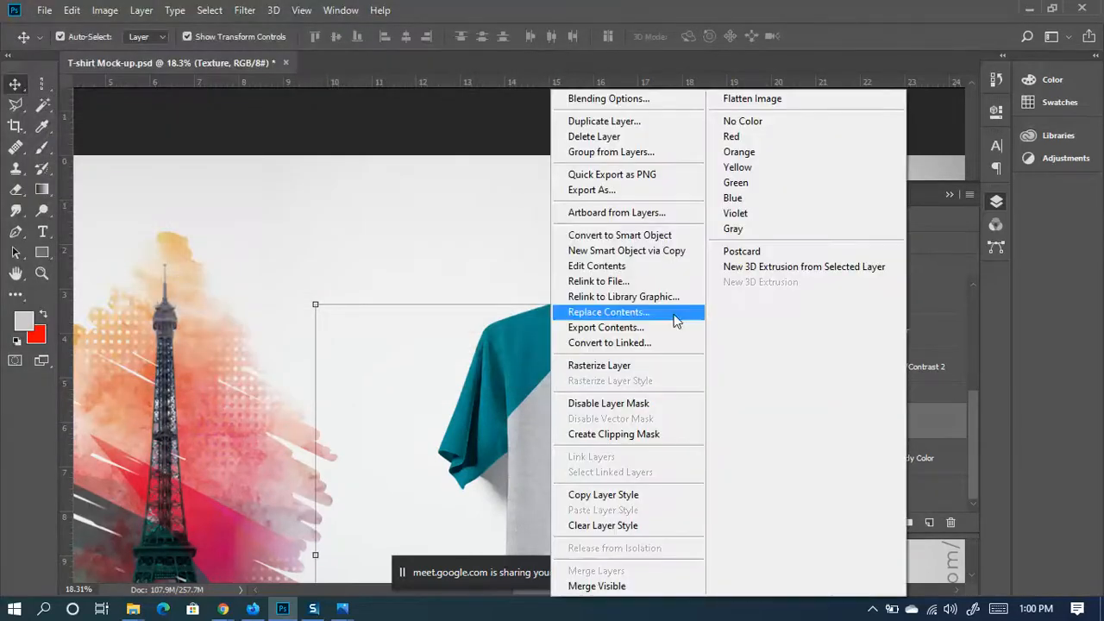
pyautogui.click(634, 239)
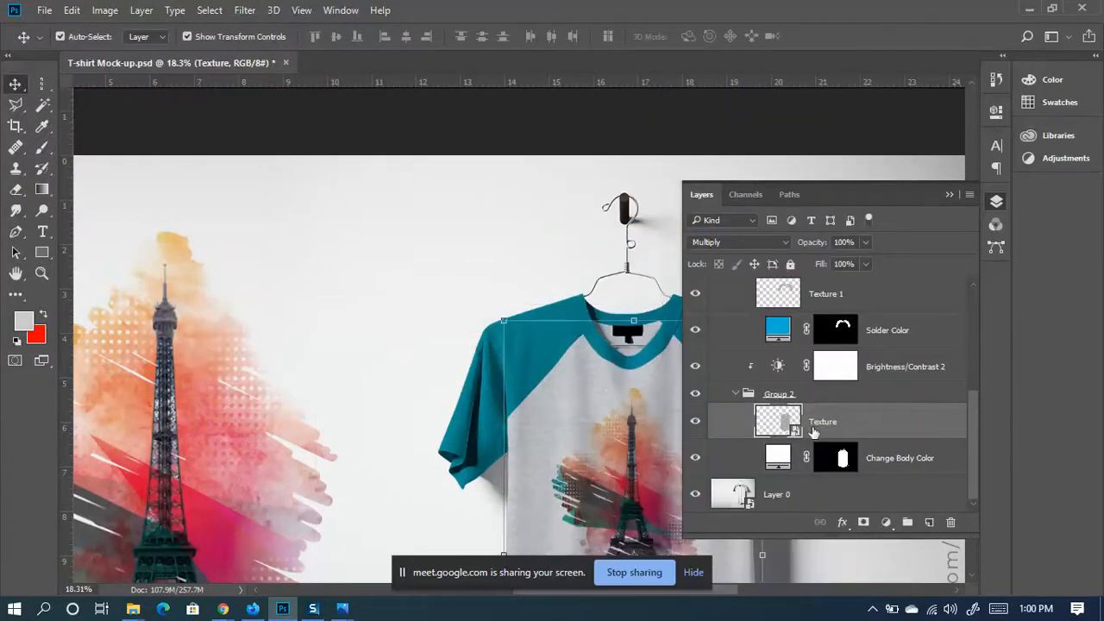
pyautogui.rightClick(834, 423)
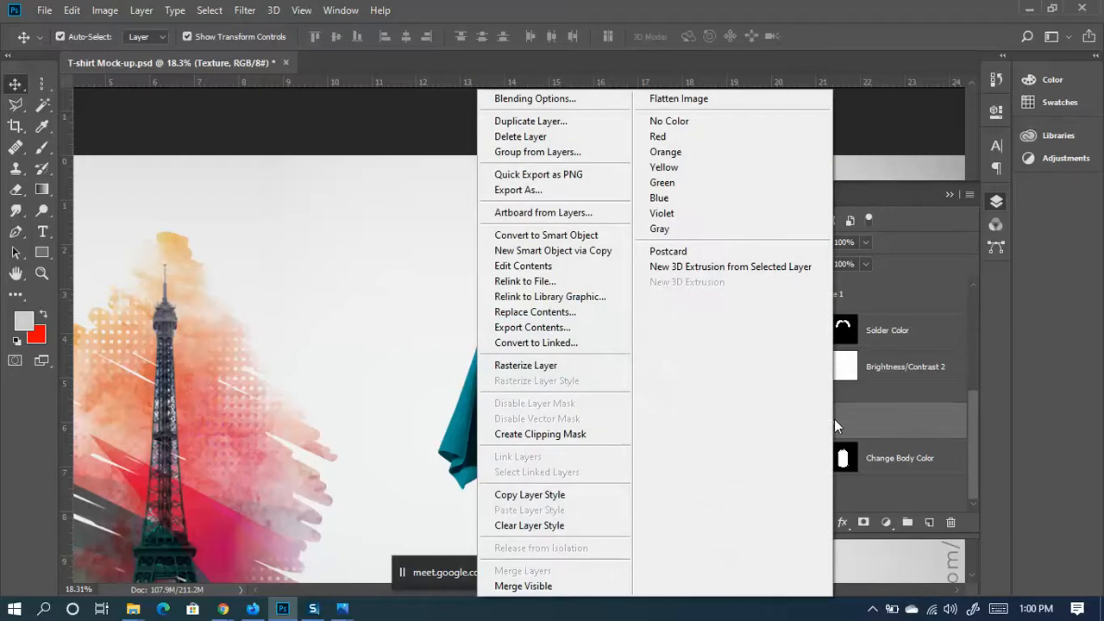
pyautogui.click(529, 365)
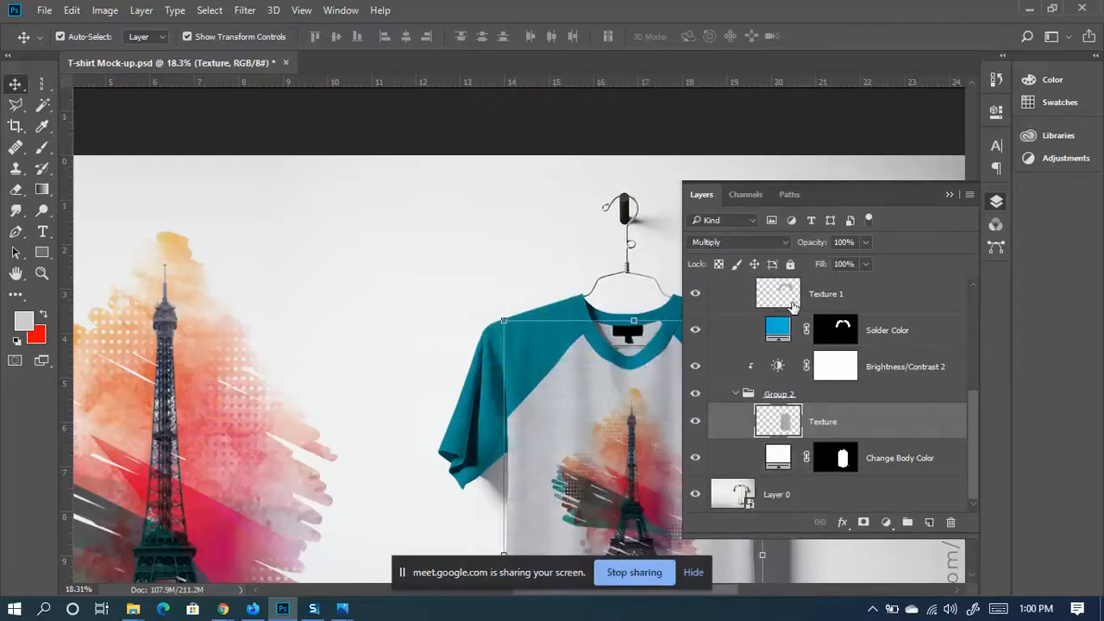
# Toggle the Texture layer's visibility off and on and examine the fabric weave on the shirt's sleeve and body up close
pyautogui.click(697, 421)
pyautogui.click(697, 422)
pyautogui.scroll(10, 605, 392)
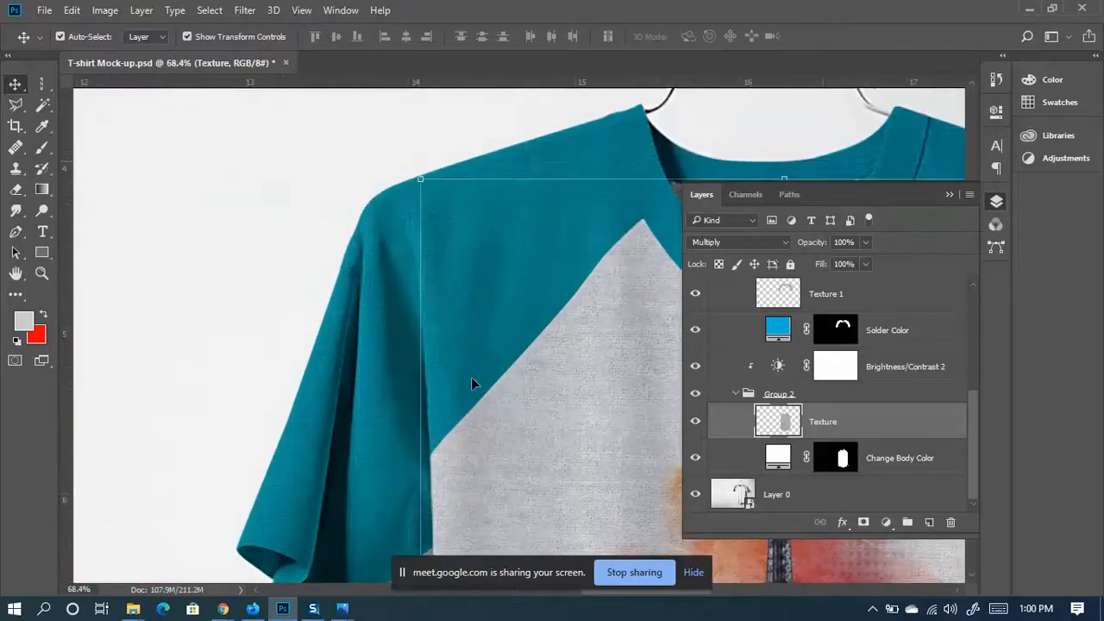
pyautogui.click(697, 422)
pyautogui.click(698, 422)
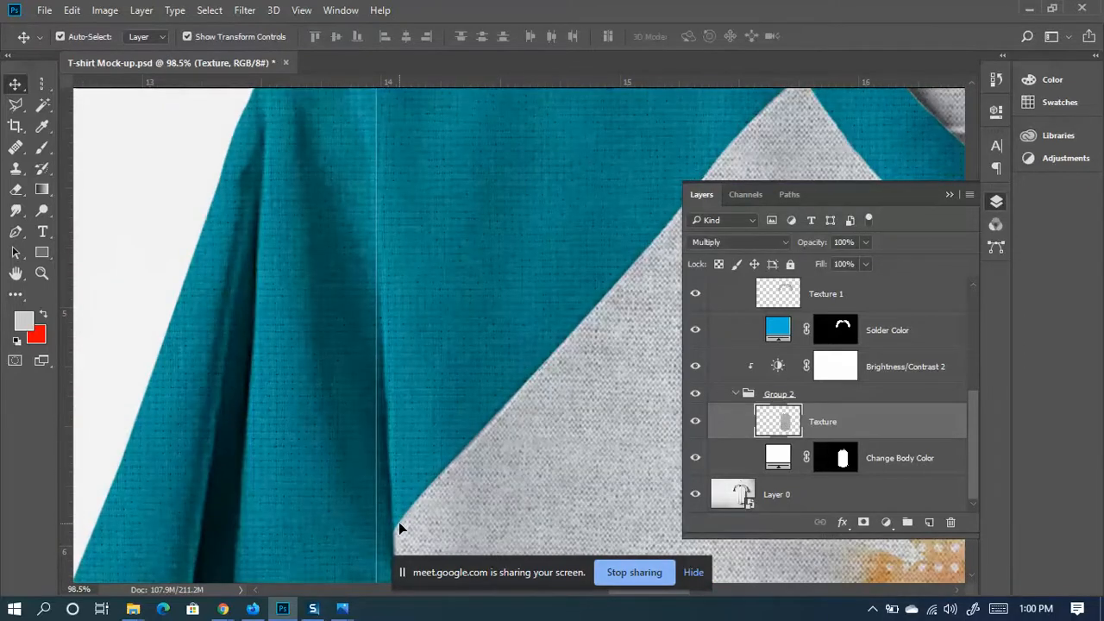
pyautogui.scroll(-6, 521, 387)
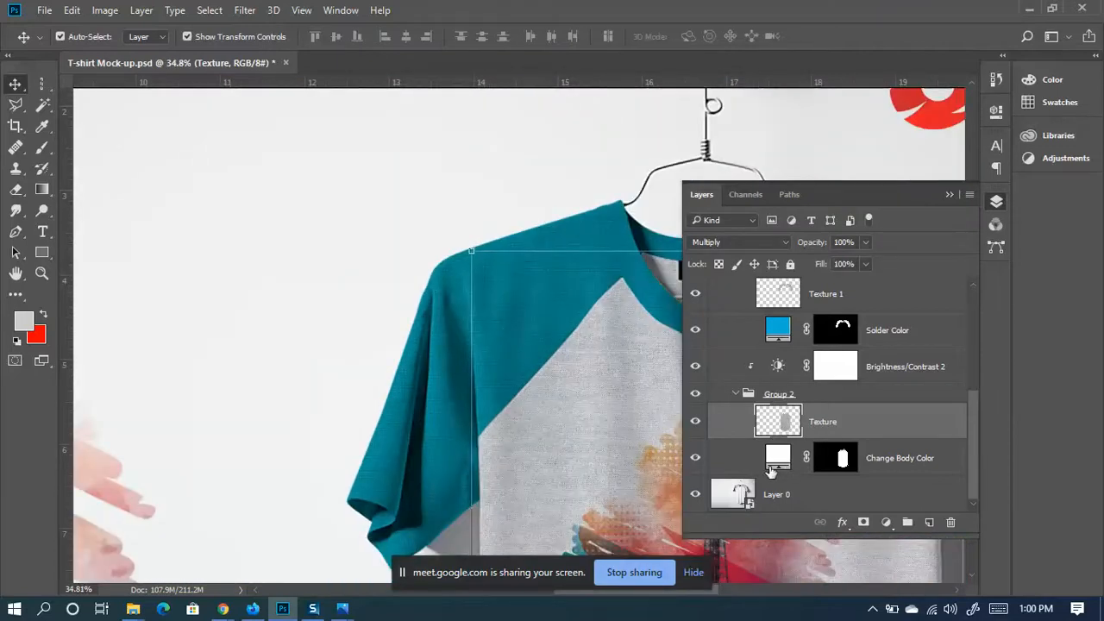
pyautogui.scroll(1, 850, 393)
pyautogui.scroll(1, 850, 393)
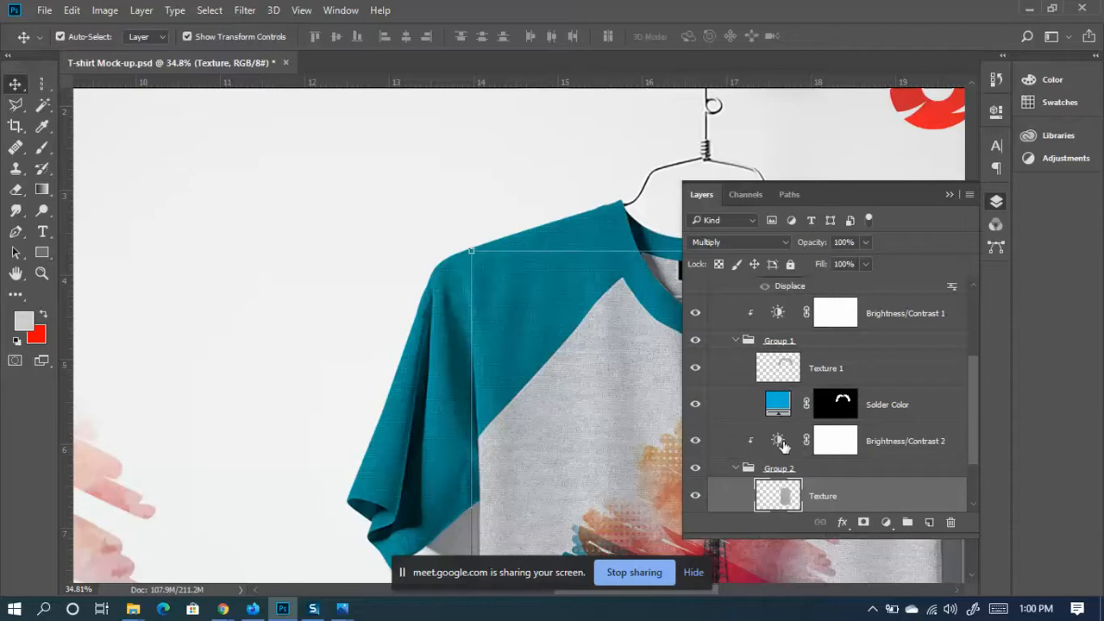
pyautogui.scroll(-5, 569, 409)
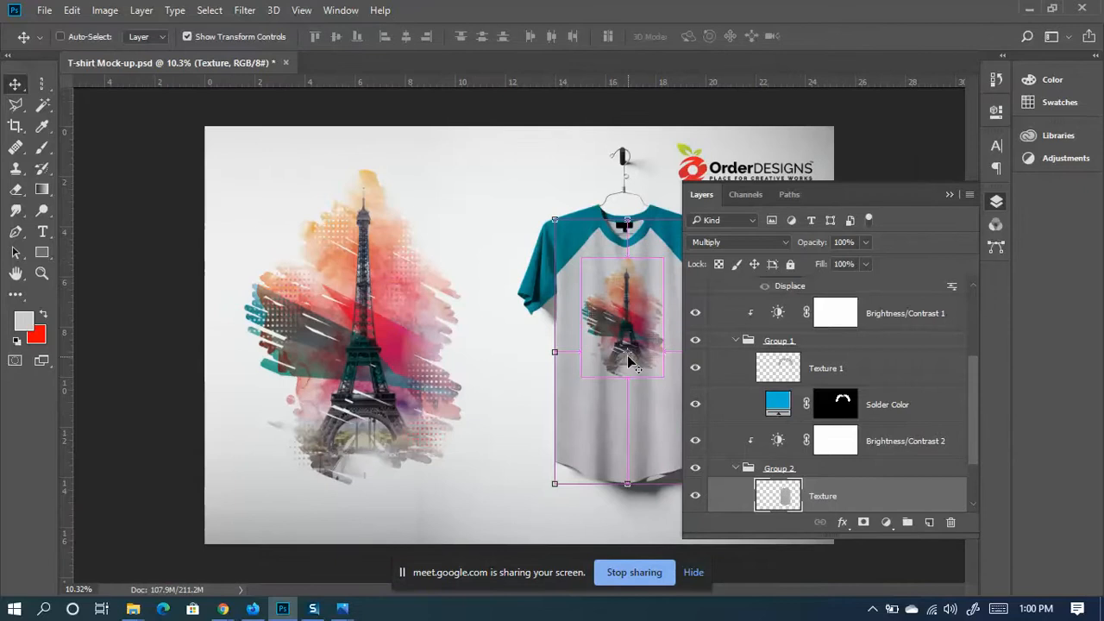
# Save the T-shirt mockup and point out the rasterized Texture 1 and Texture layers in the layer stack
pyautogui.hotkey('ctrl', 's')
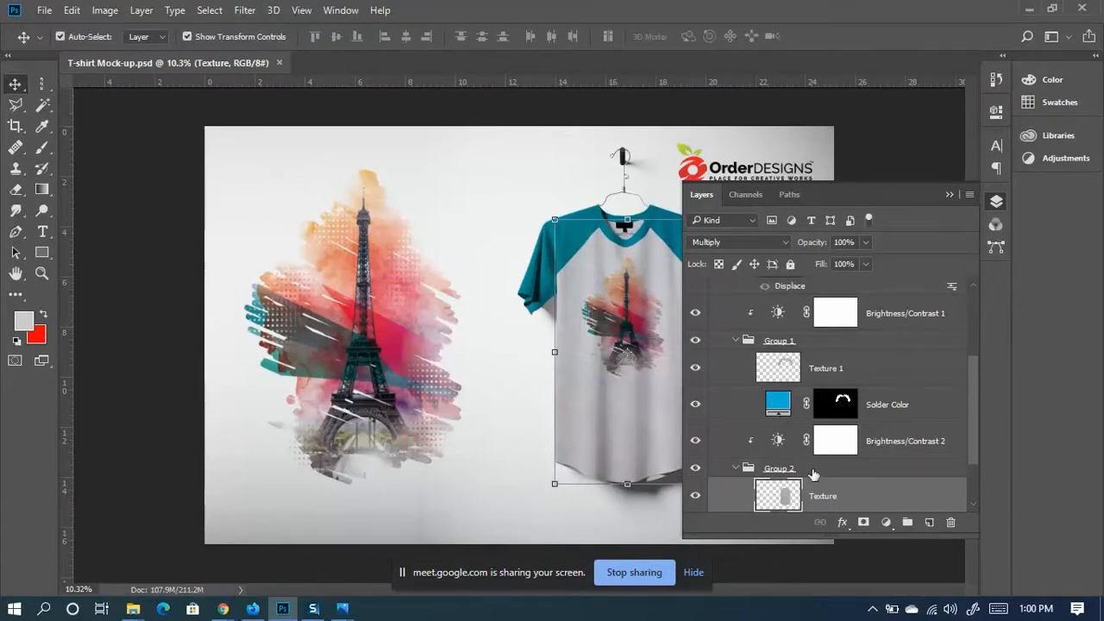
pyautogui.click(843, 373)
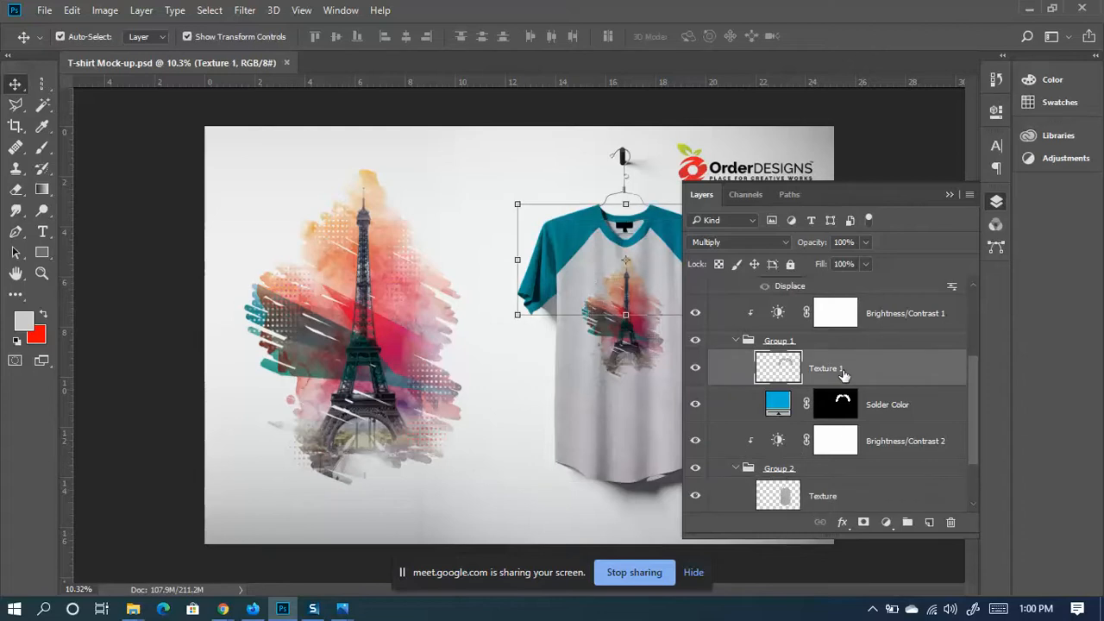
pyautogui.scroll(3, 842, 372)
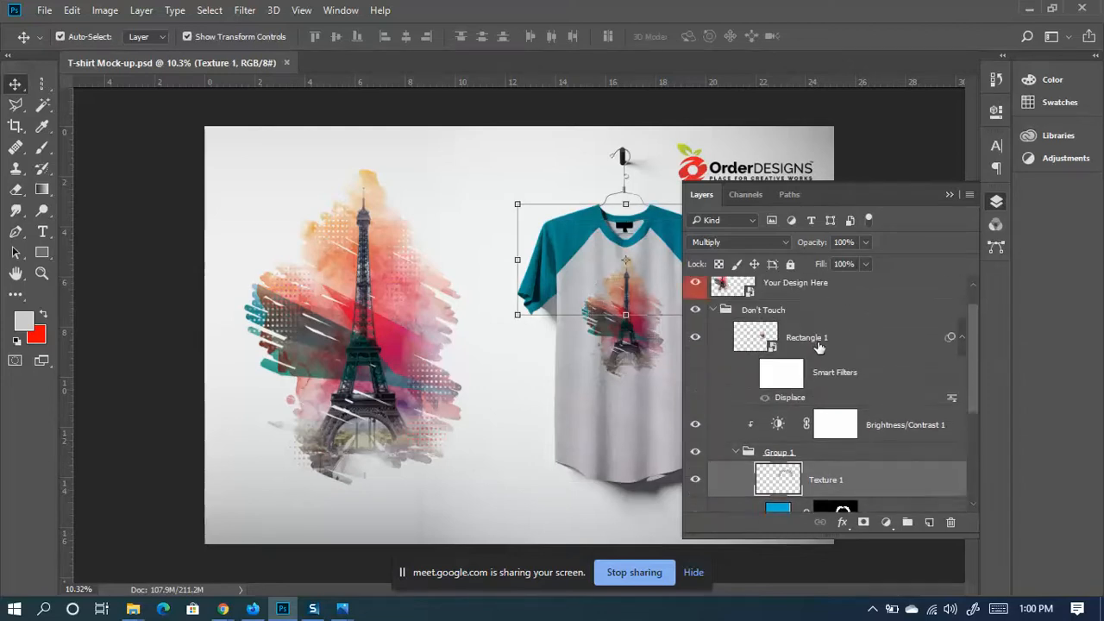
pyautogui.scroll(1, 818, 347)
pyautogui.scroll(-5, 835, 436)
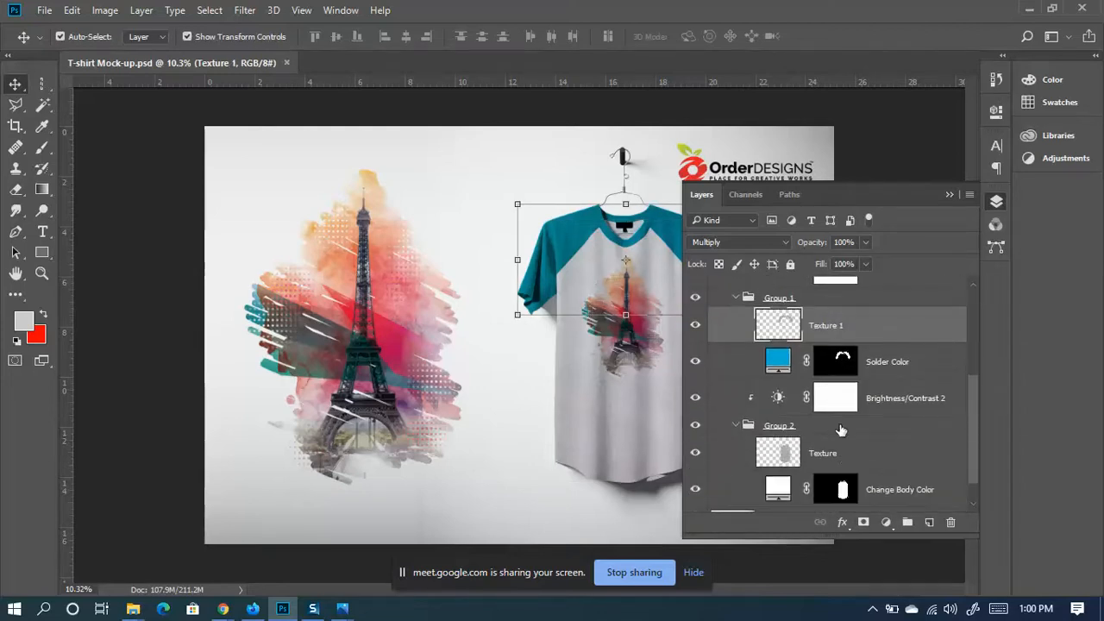
pyautogui.click(858, 459)
# Minimize Photoshop, hide the screen-sharing notice, and refresh the Class 28 folder to check the saved T-shirt Mock-up.psd's file size
pyautogui.click(1029, 9)
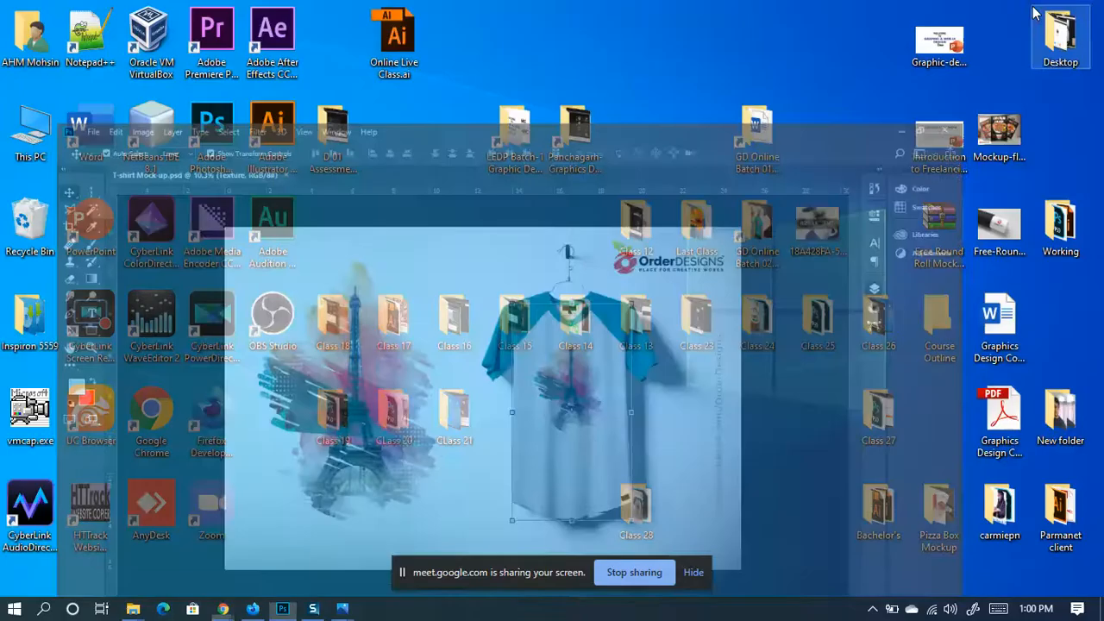
pyautogui.click(693, 574)
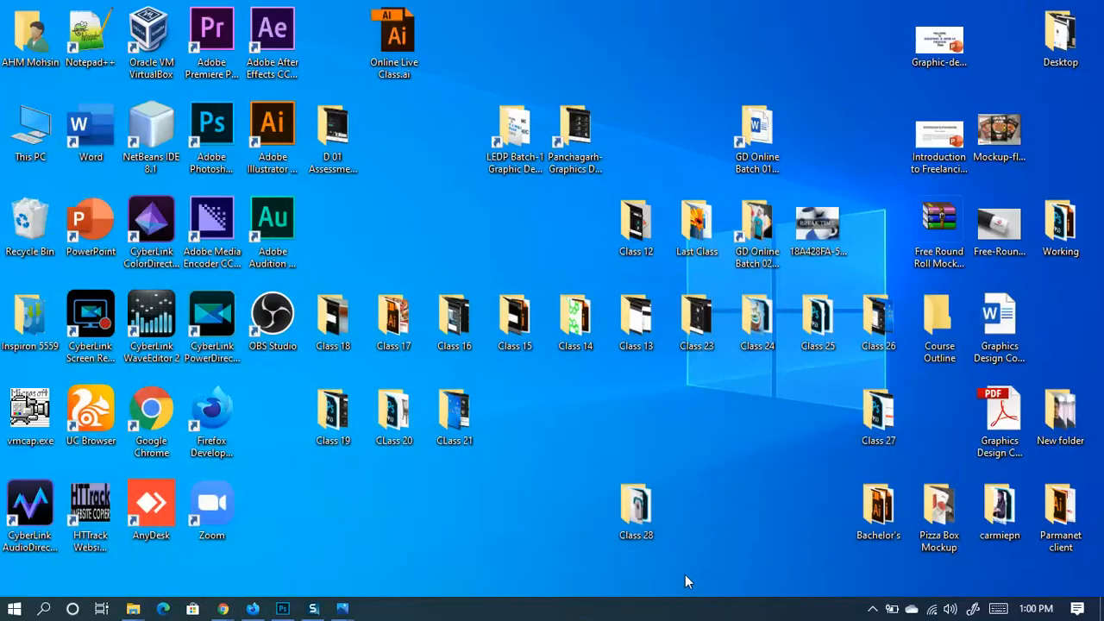
pyautogui.doubleClick(637, 514)
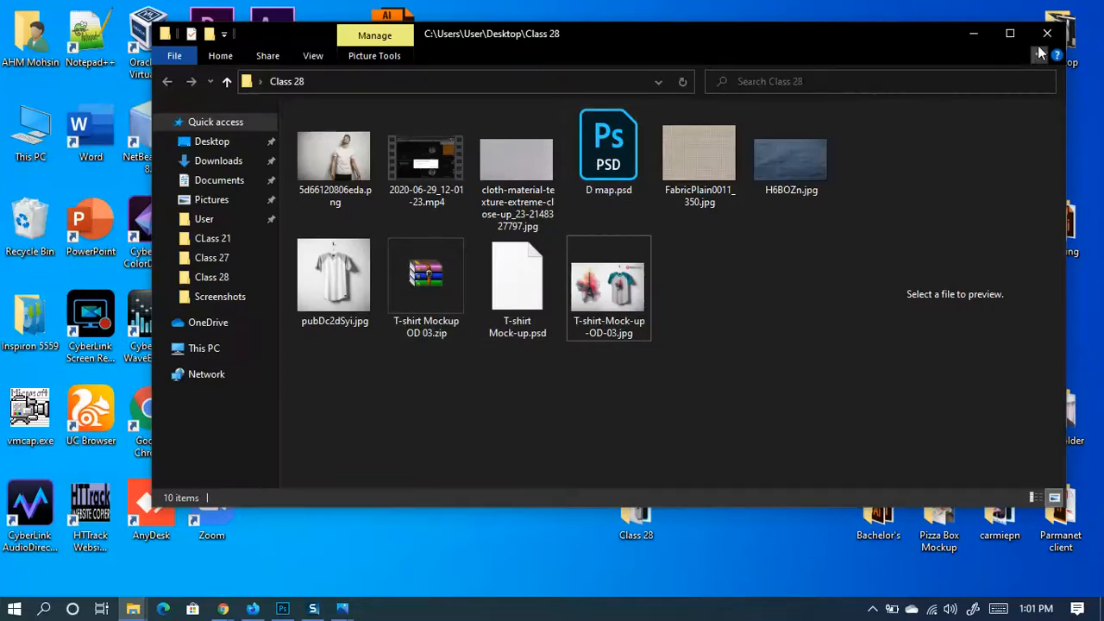
pyautogui.rightClick(773, 374)
pyautogui.click(817, 200)
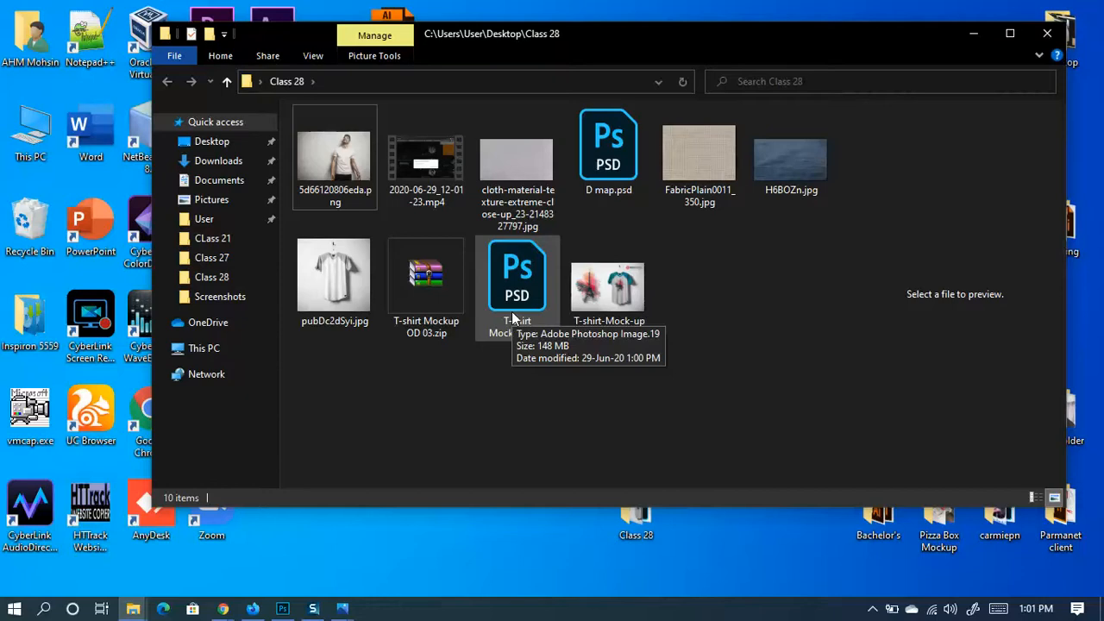
# Return to Photoshop and toggle the rasterized Texture layer in Group 2 off and on
pyautogui.click(281, 611)
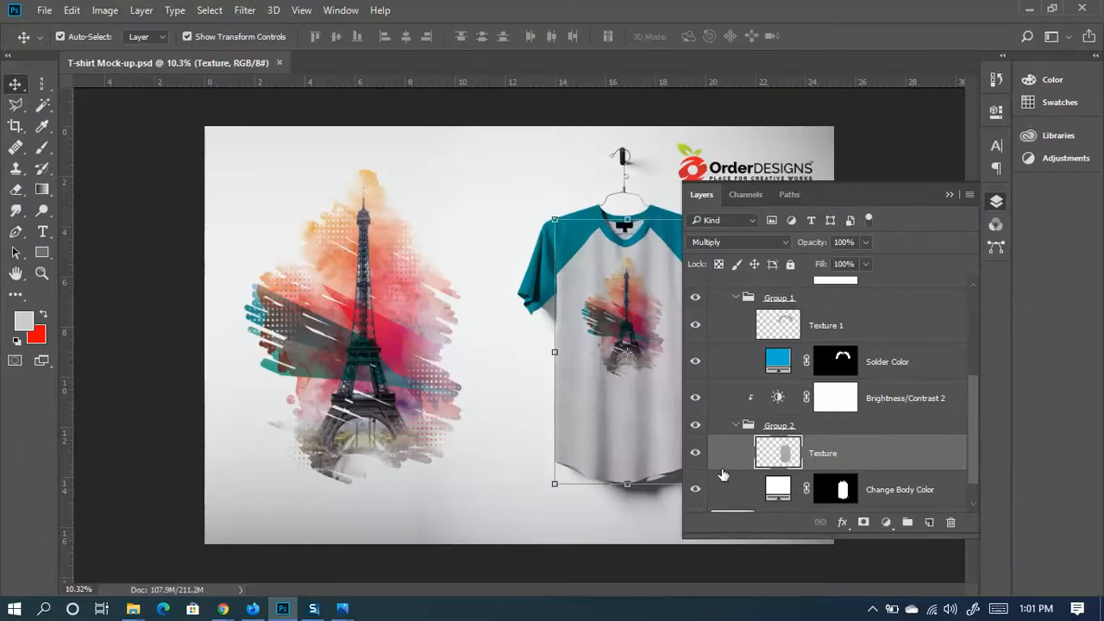
pyautogui.click(696, 455)
pyautogui.click(696, 455)
pyautogui.scroll(1, 783, 407)
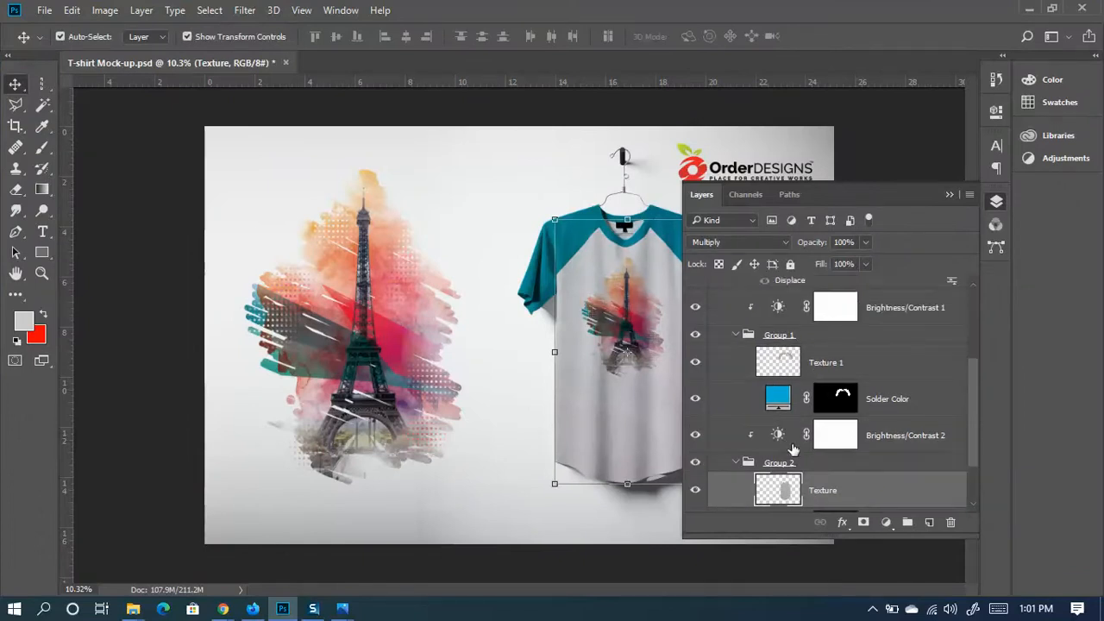
# Undo the rasterizing and smart object conversion of the Texture layer in Group 2, restoring its layer mask
pyautogui.press('ctrl')
pyautogui.scroll(-1, 899, 503)
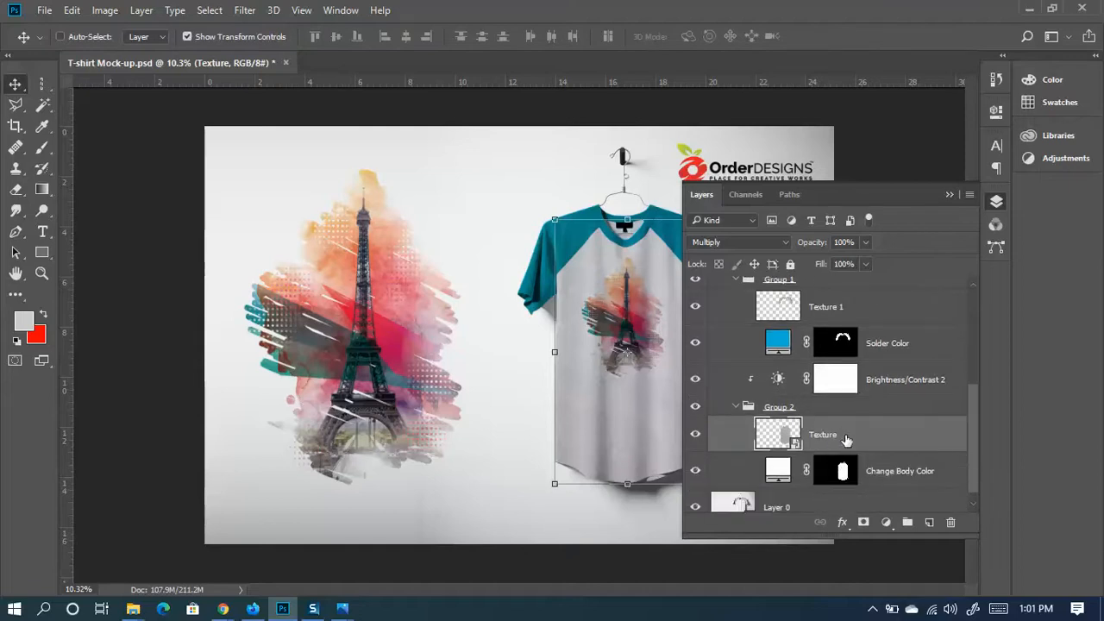
pyautogui.hotkey('ctrl', 'alt', 'z')
pyautogui.scroll(-4, 818, 422)
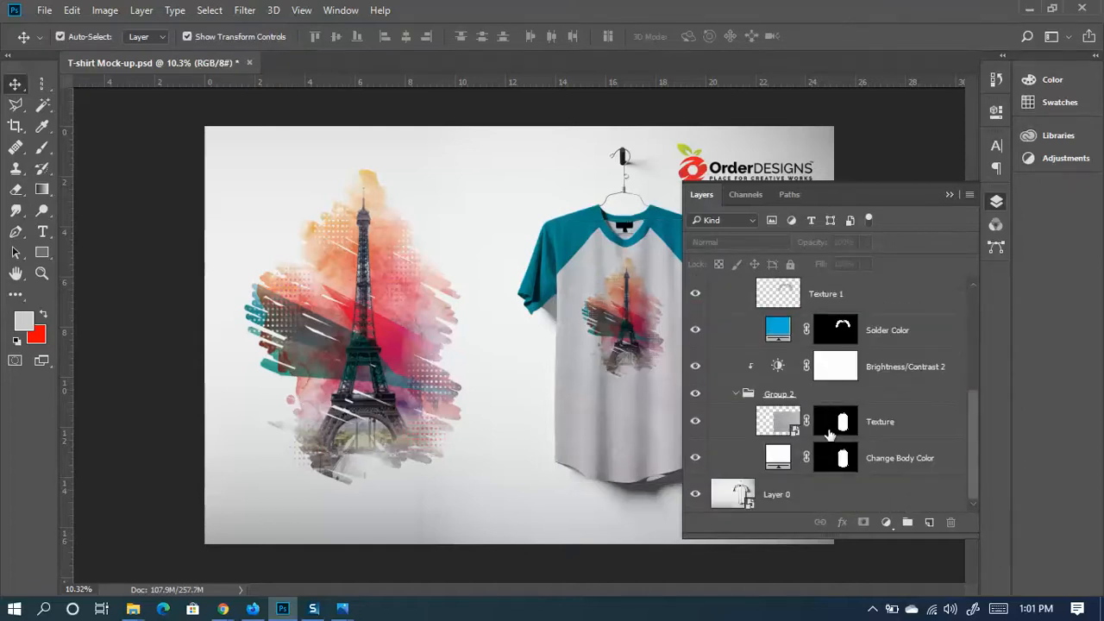
# Undo the rasterizing and conversion of Texture 1 in Group 1, back to the original smart object with its mask
pyautogui.scroll(1, 798, 436)
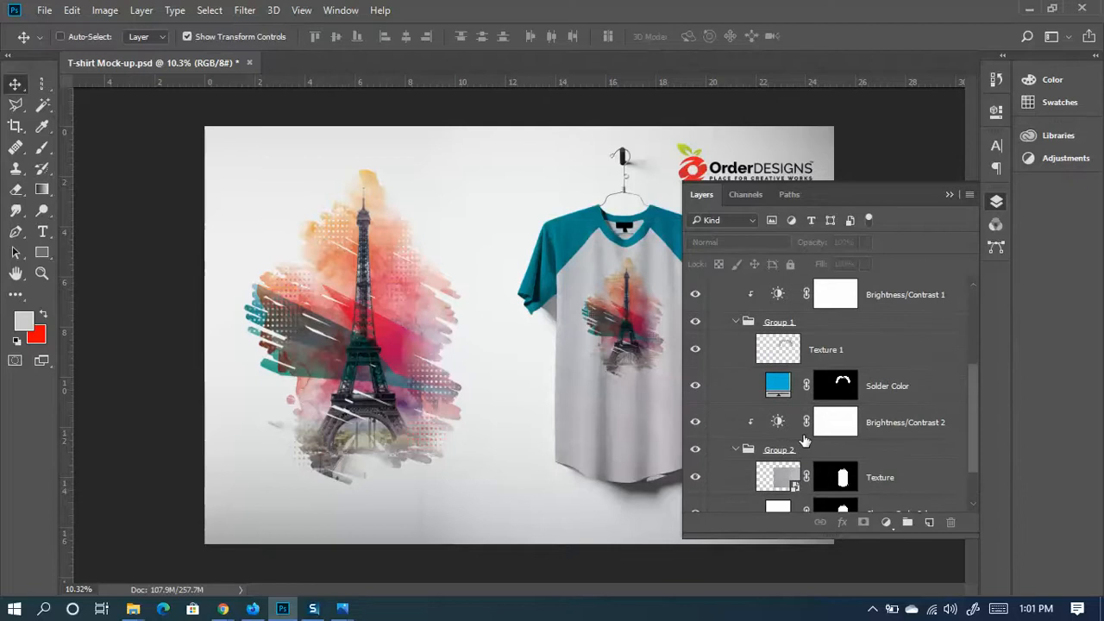
pyautogui.scroll(3, 804, 441)
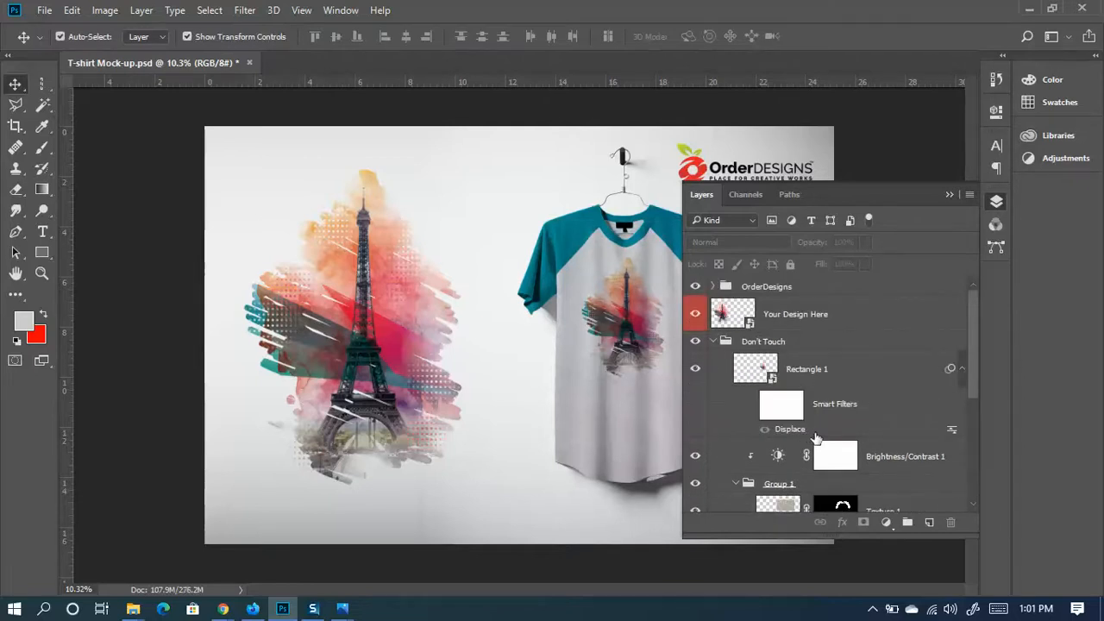
pyautogui.scroll(-2, 816, 438)
pyautogui.scroll(-1, 826, 421)
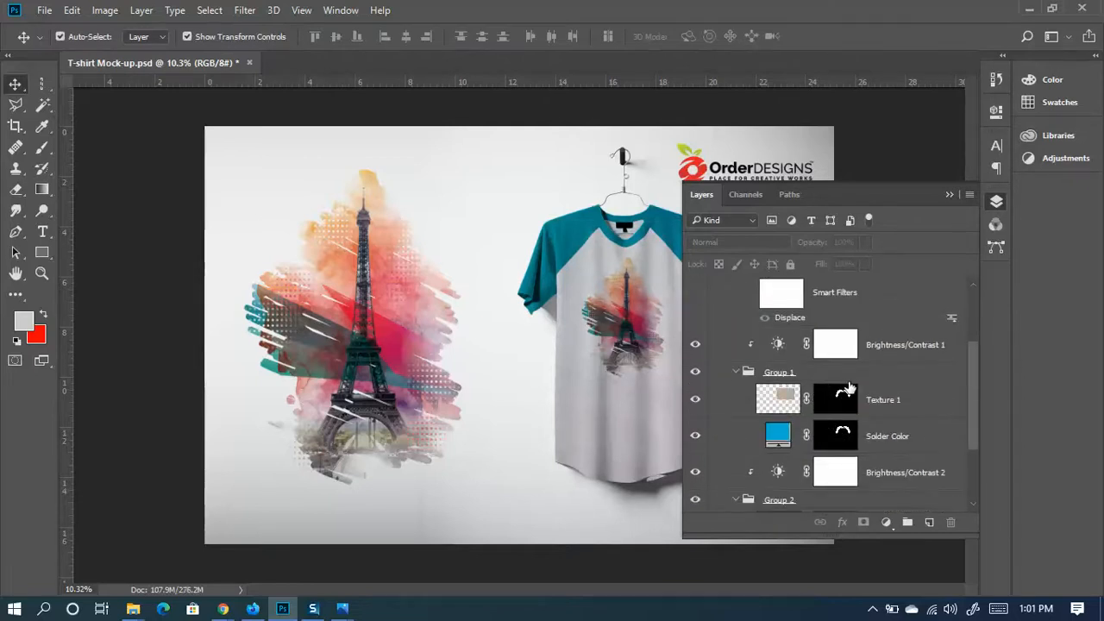
pyautogui.scroll(3, 830, 432)
pyautogui.scroll(-2, 834, 427)
pyautogui.scroll(-1, 835, 421)
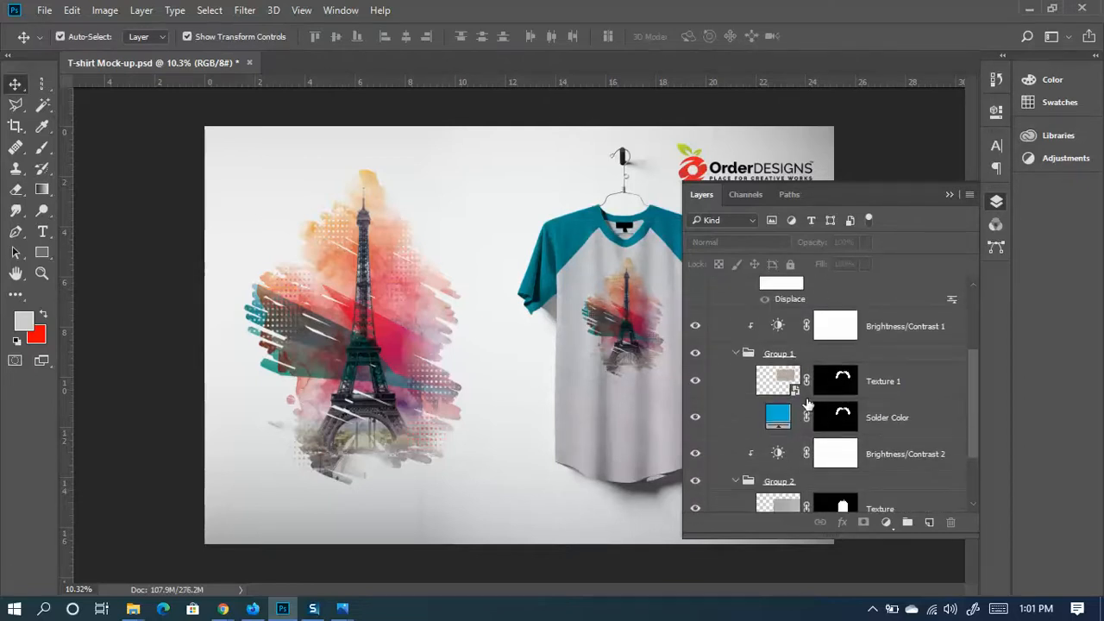
# Toggle the restored Texture 1 layer off and on and look over the masked layers down to Group 2
pyautogui.click(696, 381)
pyautogui.click(696, 381)
pyautogui.scroll(-2, 791, 388)
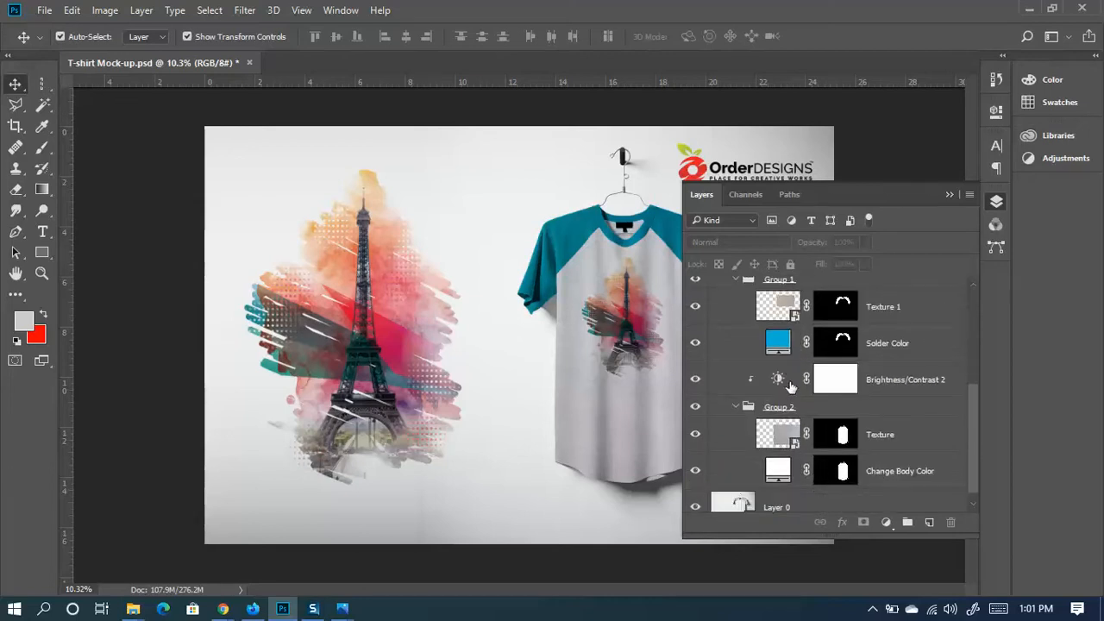
# Toggle the visibility of the body Texture layer in Group 2 and open its smart object contents
pyautogui.click(696, 434)
pyautogui.click(695, 434)
pyautogui.click(693, 436)
pyautogui.click(694, 437)
pyautogui.doubleClick(795, 442)
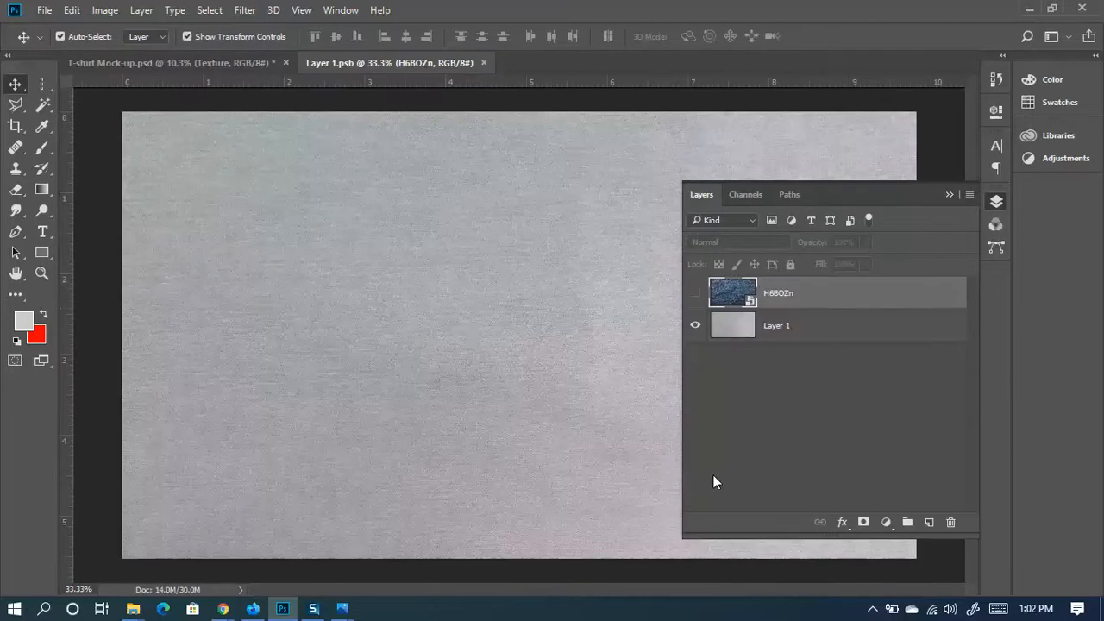
# Show the H6BOZn denim layer, save the smart object and check the fabric on the T-shirt mock-up
pyautogui.scroll(-2, 350, 423)
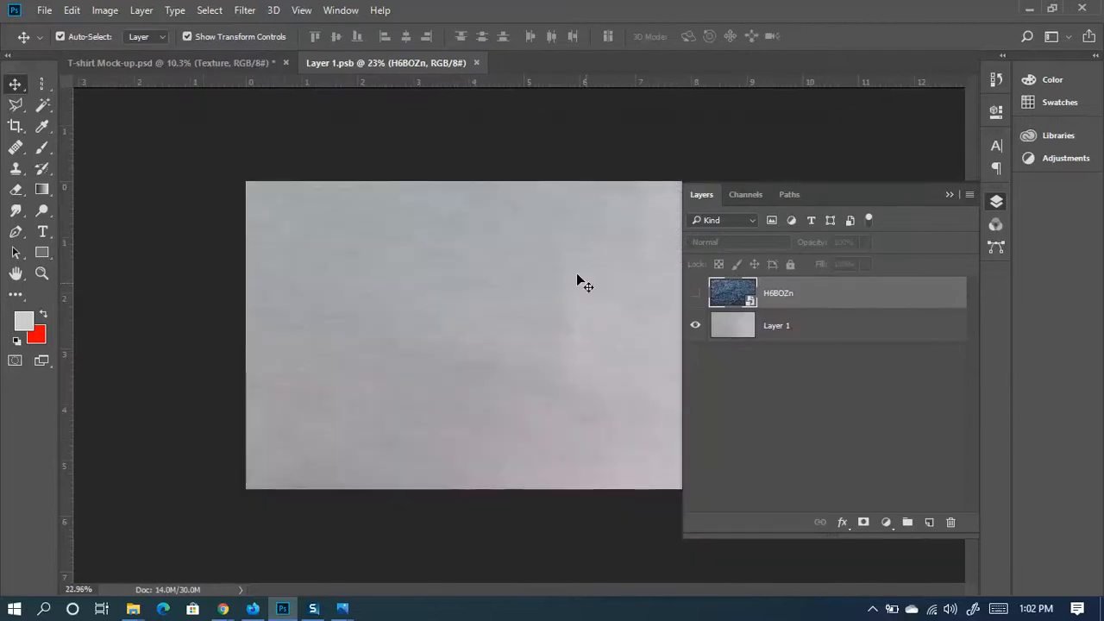
pyautogui.click(695, 293)
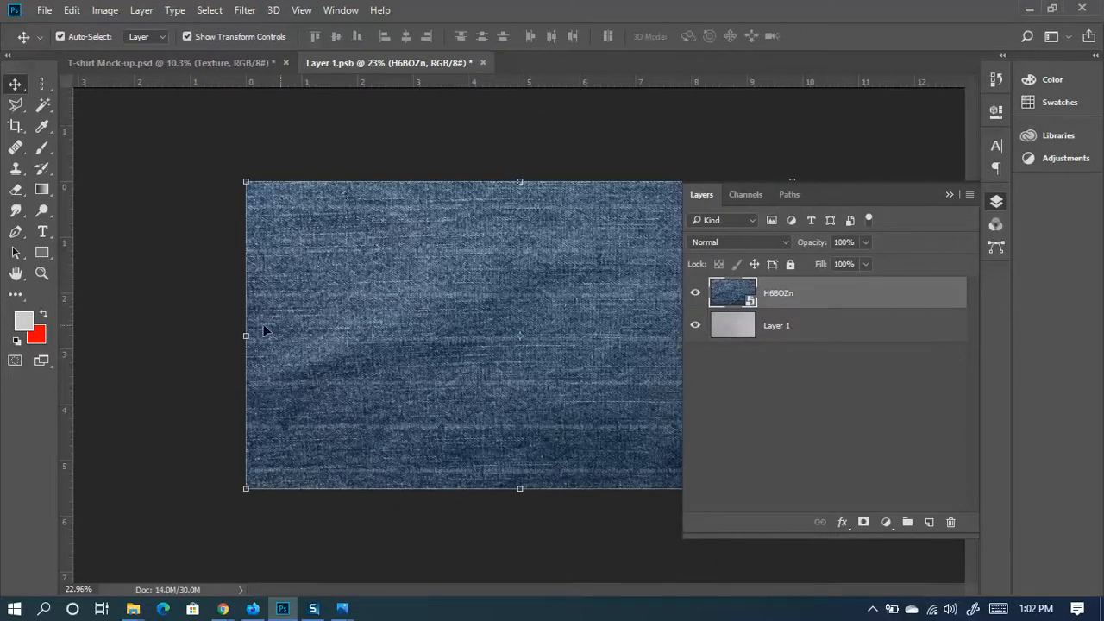
pyautogui.scroll(-5, 264, 331)
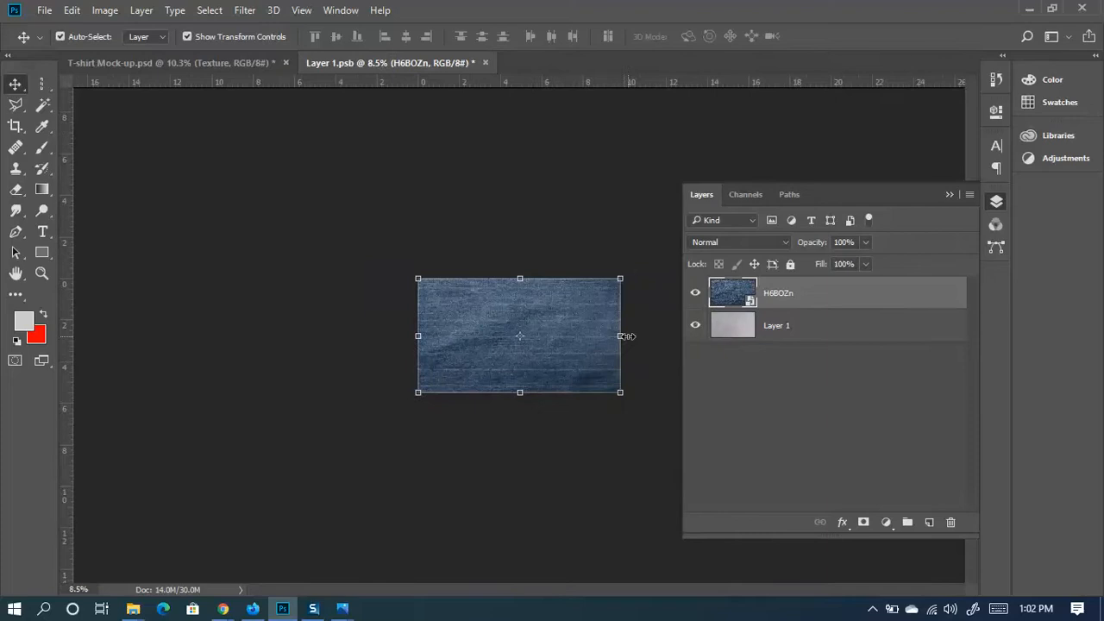
pyautogui.scroll(4, 610, 339)
pyautogui.scroll(-2, 610, 338)
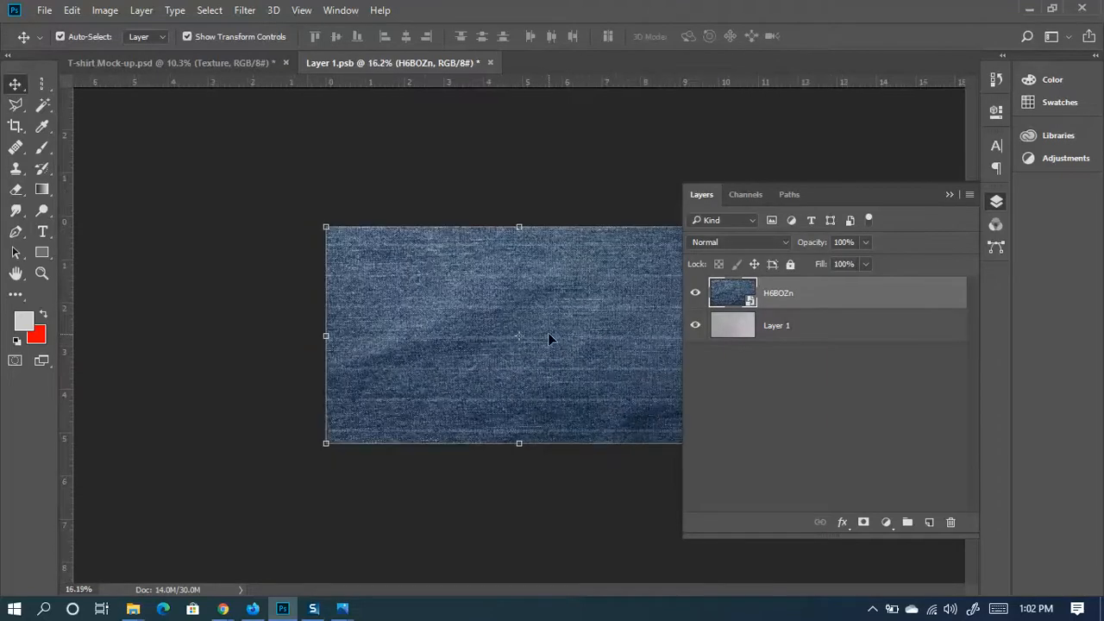
pyautogui.press('ctrl')
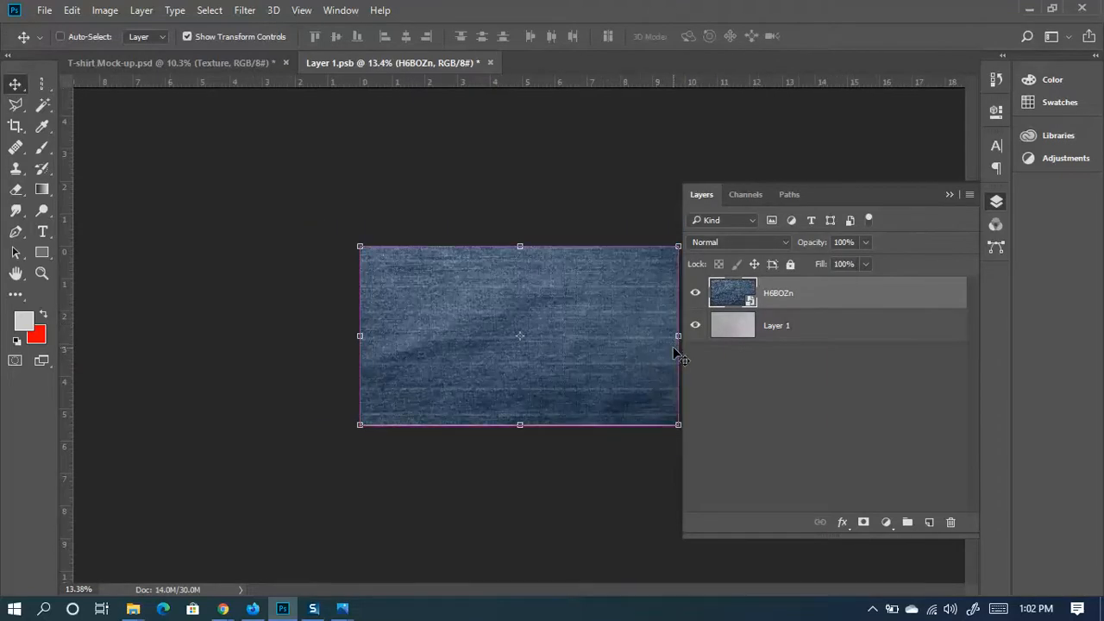
pyautogui.hotkey('ctrl', 's')
pyautogui.click(226, 65)
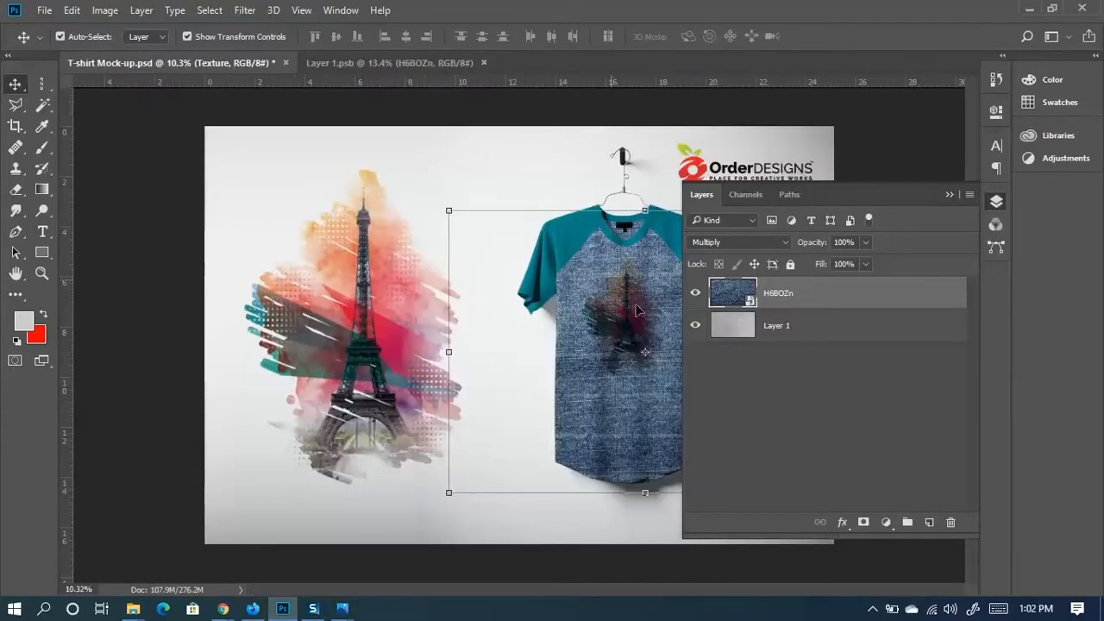
pyautogui.scroll(4, 633, 270)
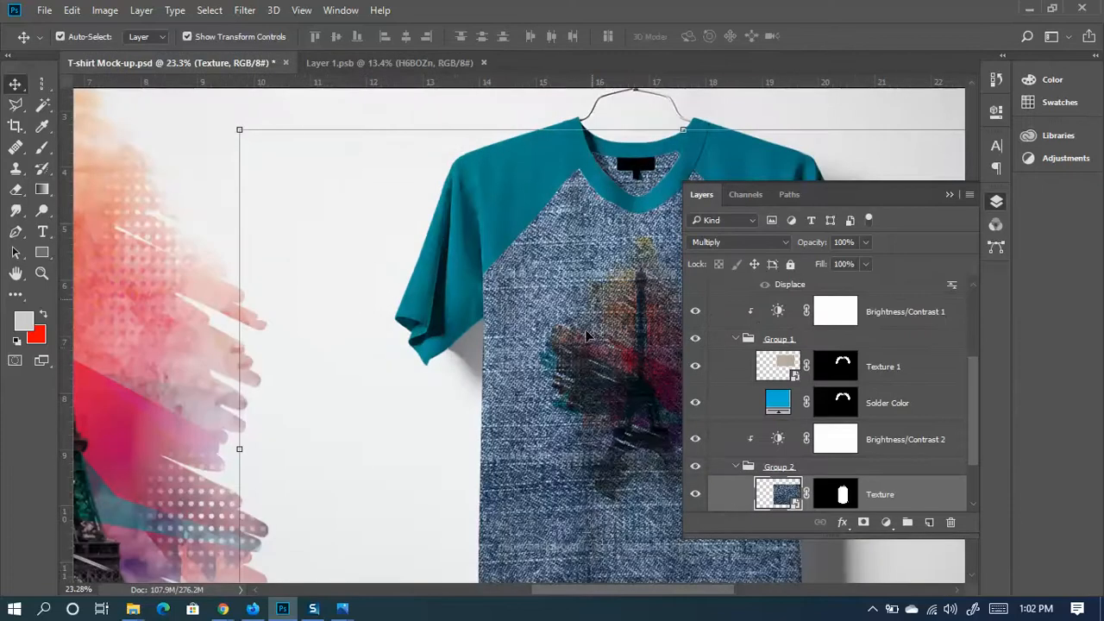
pyautogui.scroll(-4, 586, 346)
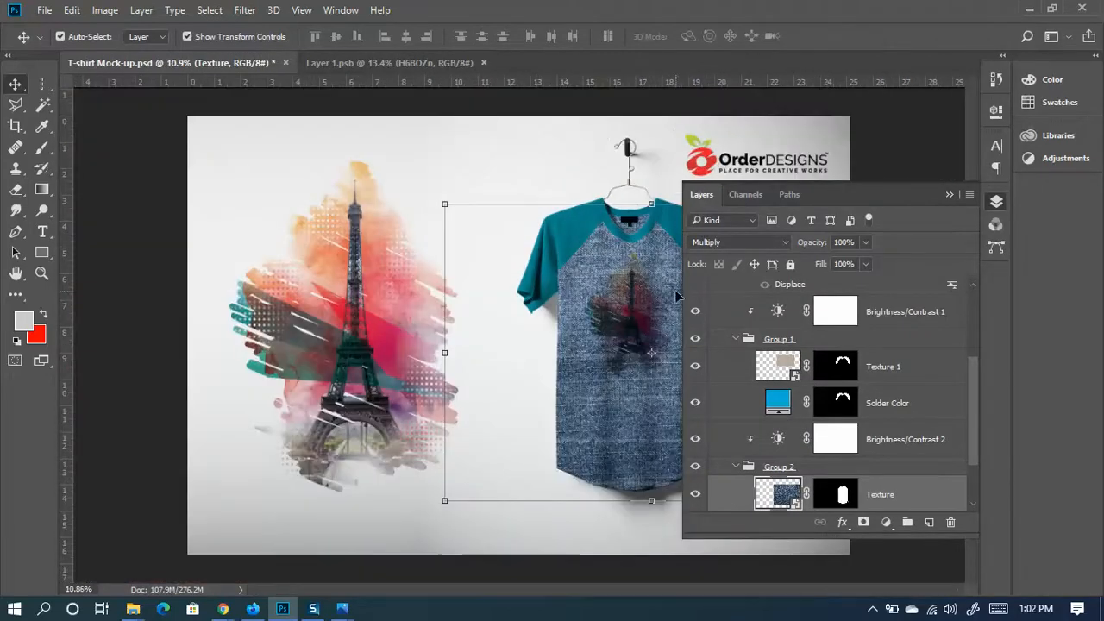
# In Layer 1.psb, scale the H6BOZn denim layer down around its centre to about 1.8 by 1 in
pyautogui.click(430, 64)
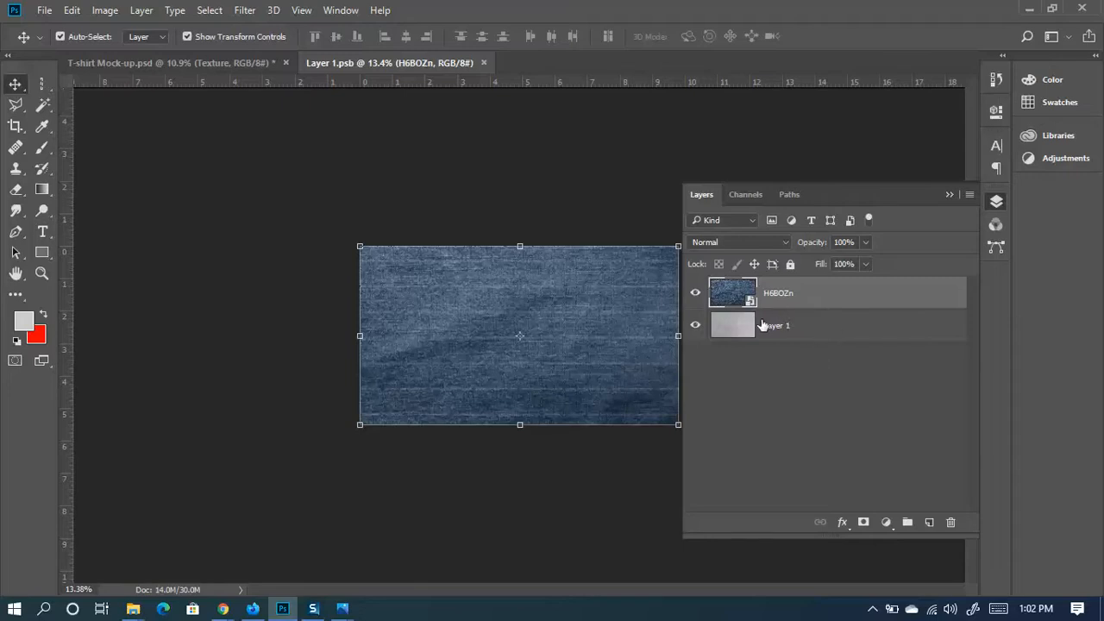
pyautogui.rightClick(815, 296)
pyautogui.click(931, 411)
pyautogui.moveTo(679, 335)
pyautogui.mouseDown()
pyautogui.moveTo(631, 338)
pyautogui.moveTo(687, 351)
pyautogui.moveTo(596, 355)
pyautogui.moveTo(679, 352)
pyautogui.mouseUp()
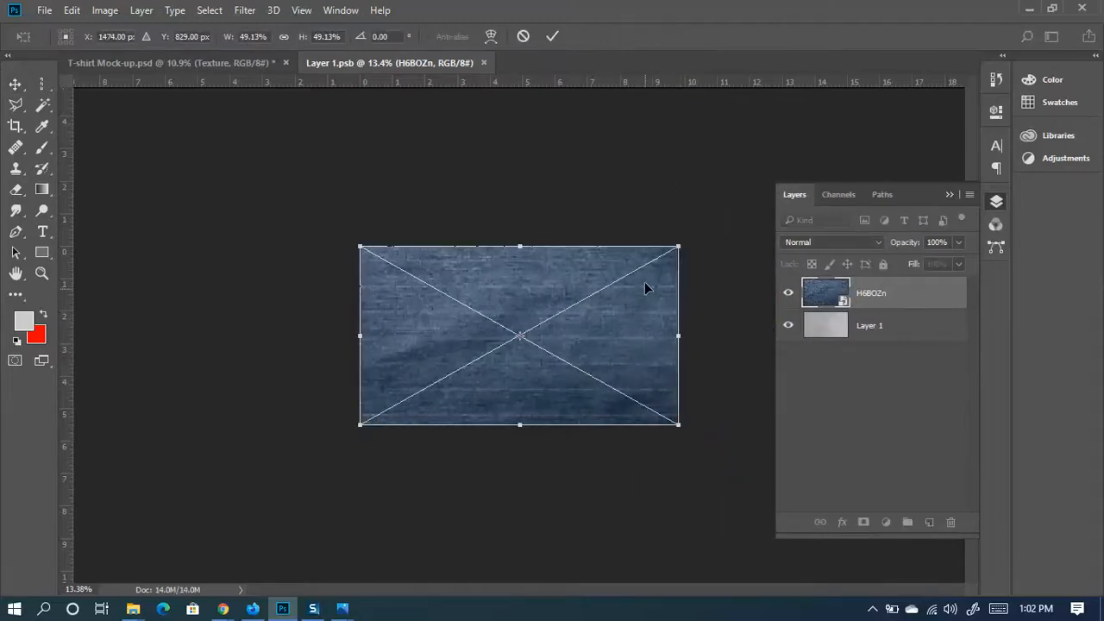
pyautogui.moveTo(678, 246); pyautogui.dragTo(565, 357)
pyautogui.click(553, 36)
# Rasterize the H6BOZn layer and hide Layer 1 beneath it
pyautogui.scroll(4, 552, 336)
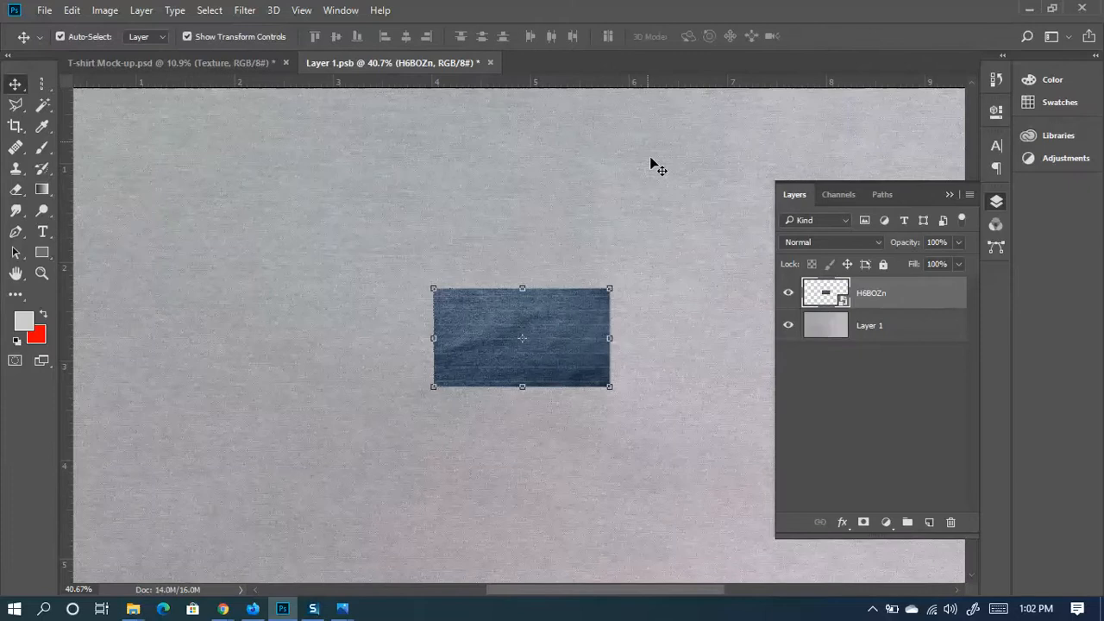
pyautogui.rightClick(878, 292)
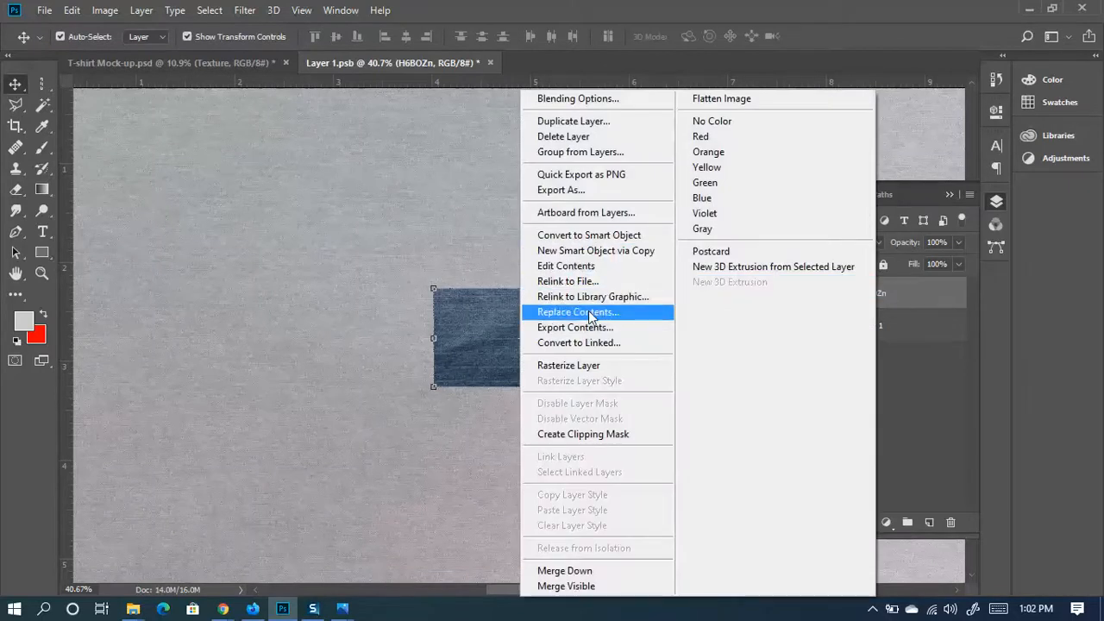
pyautogui.click(568, 365)
pyautogui.scroll(-2, 343, 319)
pyautogui.scroll(-1, 342, 319)
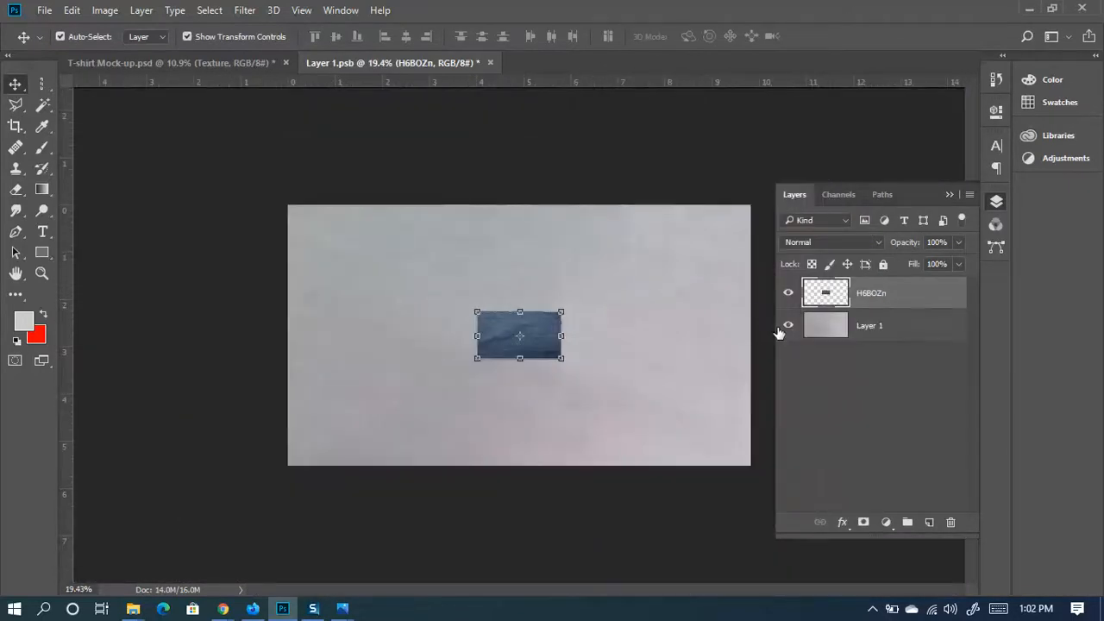
pyautogui.click(787, 325)
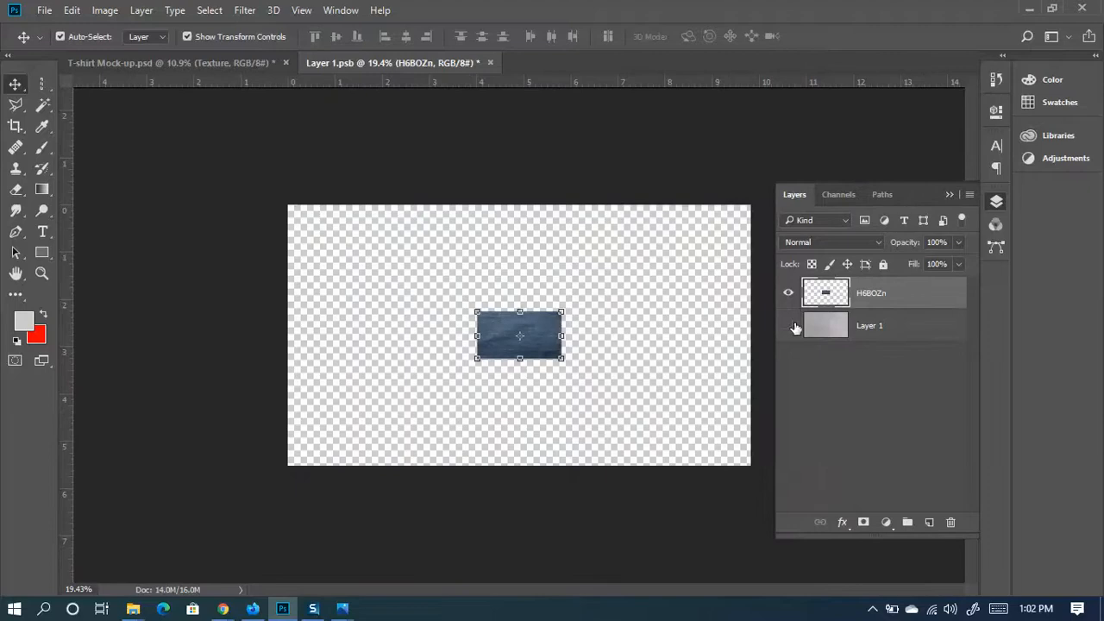
# Fill the transparent area around the denim patch using a Magic Wand selection and Content-Aware fill, and clear the selection
pyautogui.click(42, 104)
pyautogui.click(466, 271)
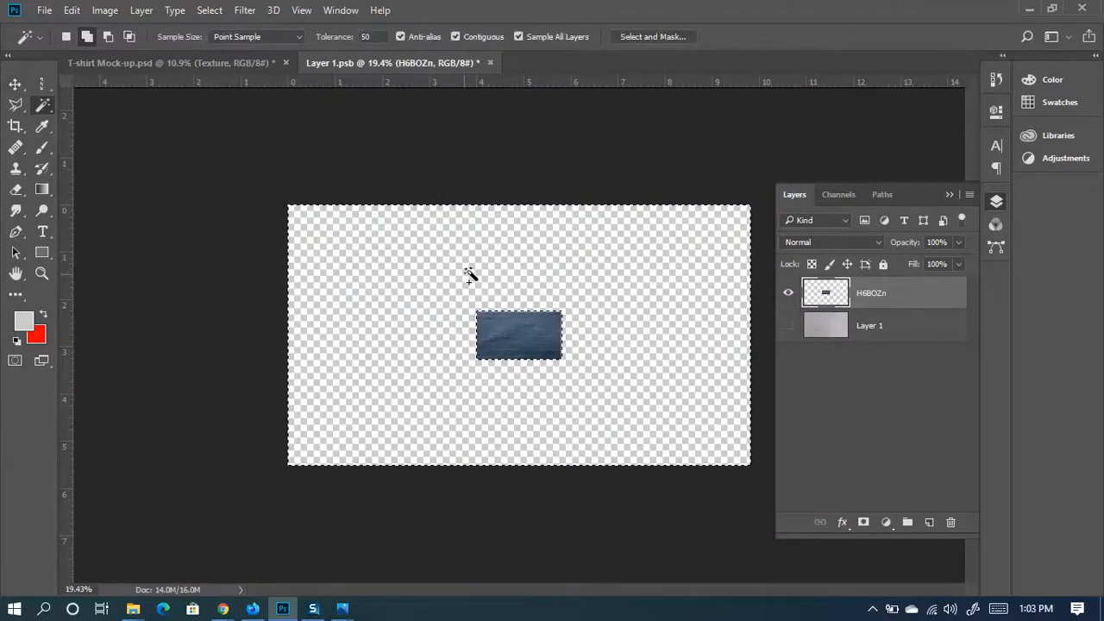
pyautogui.click(72, 10)
pyautogui.click(112, 253)
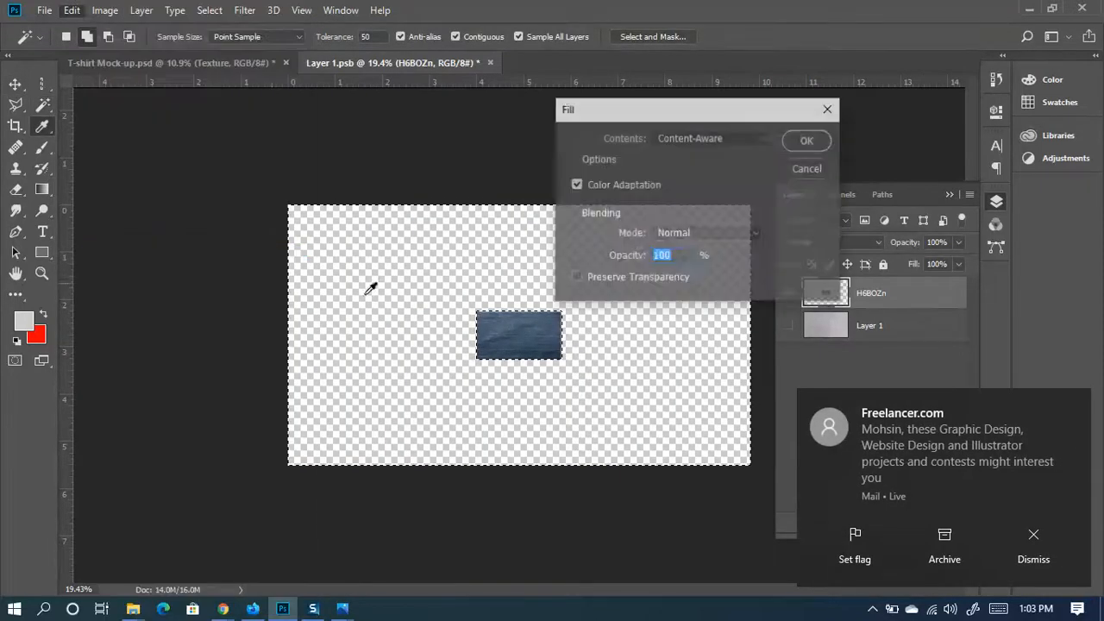
pyautogui.press('Return')
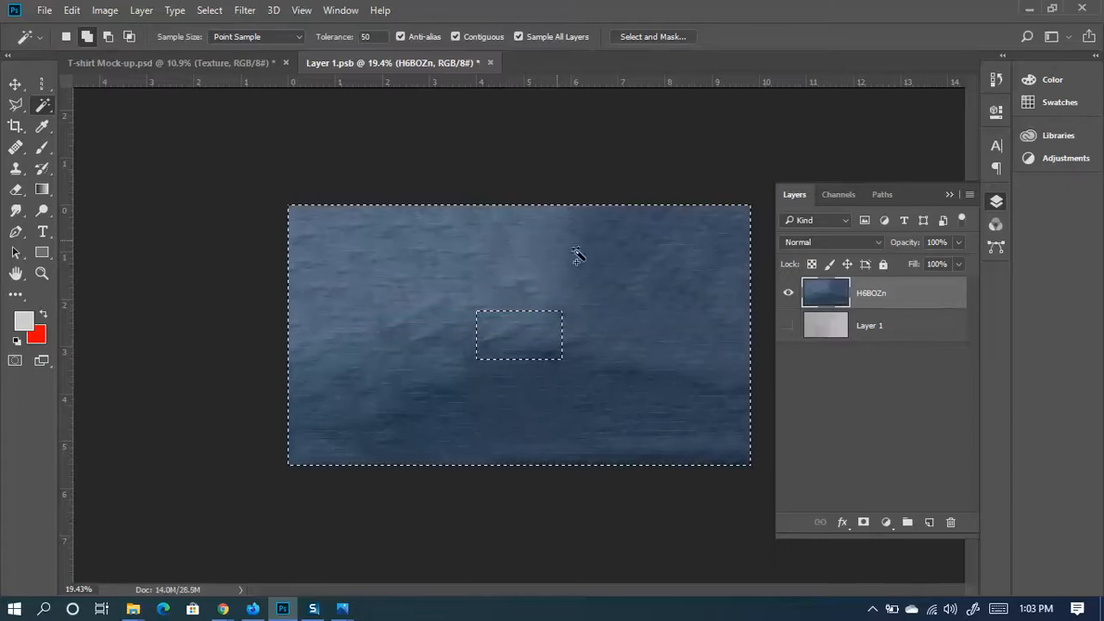
pyautogui.press('v')
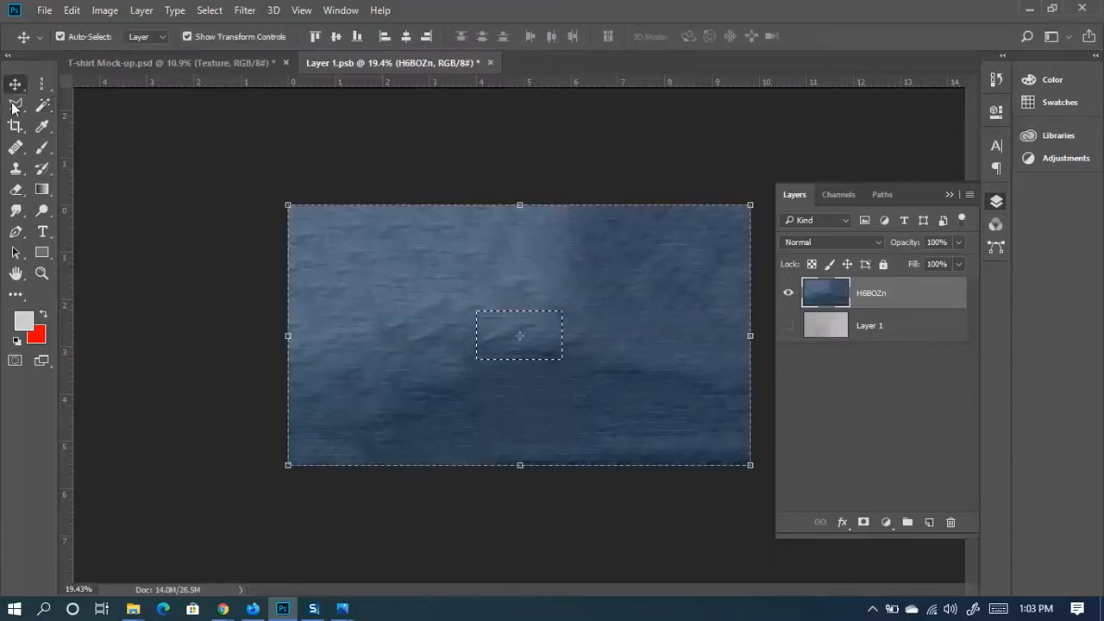
pyautogui.click(854, 483)
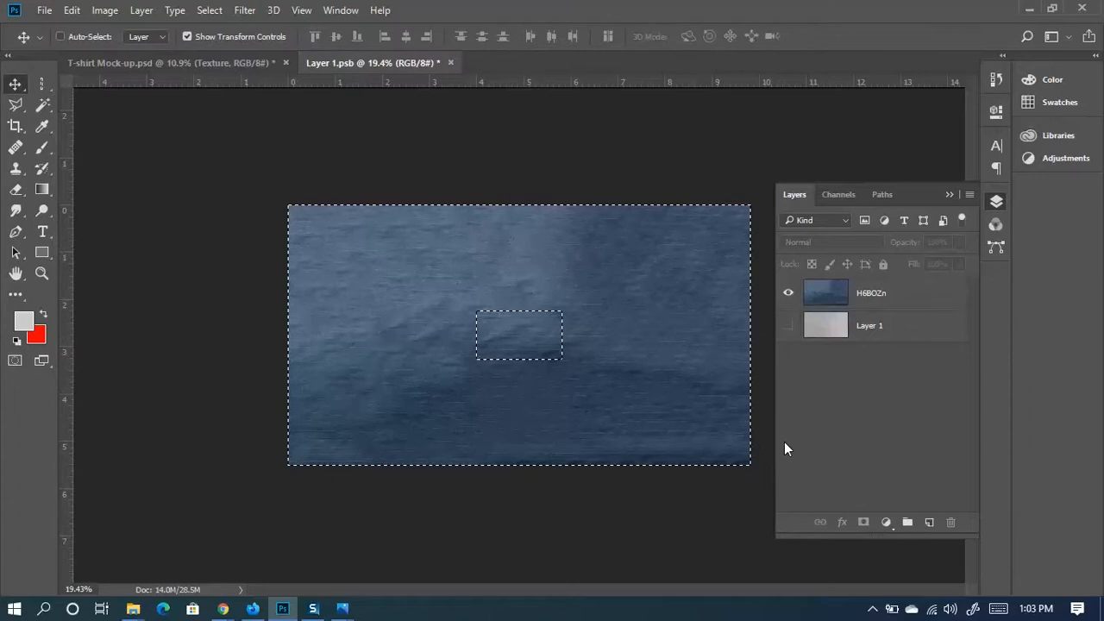
pyautogui.hotkey('ctrl', 'd')
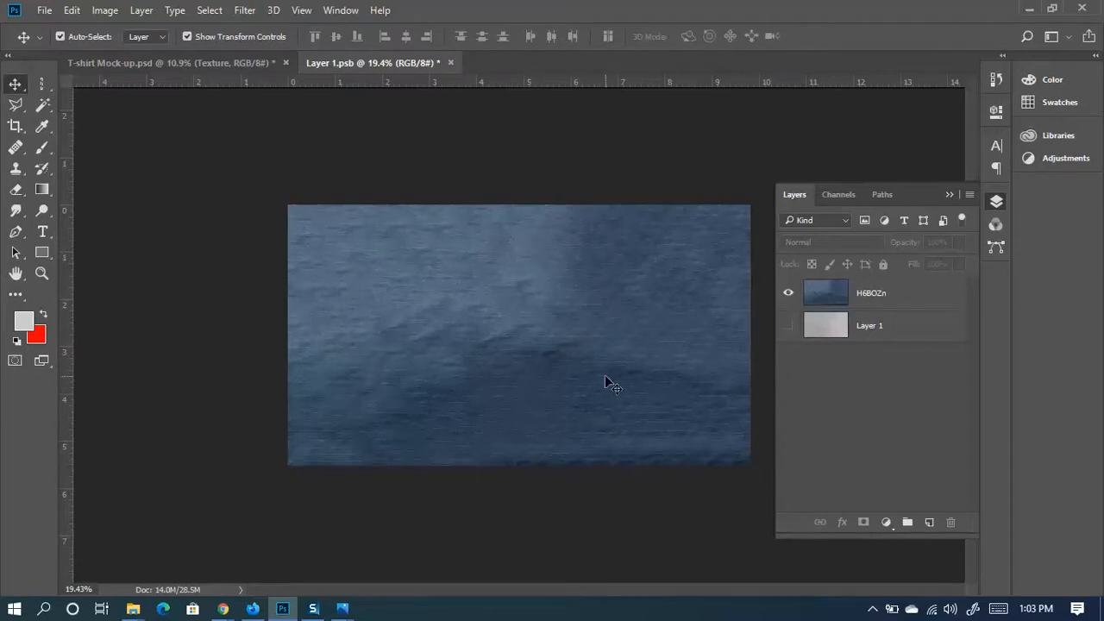
# Save the extended denim texture and inspect how it looks on the T-shirt in the mock-up
pyautogui.scroll(7, 605, 342)
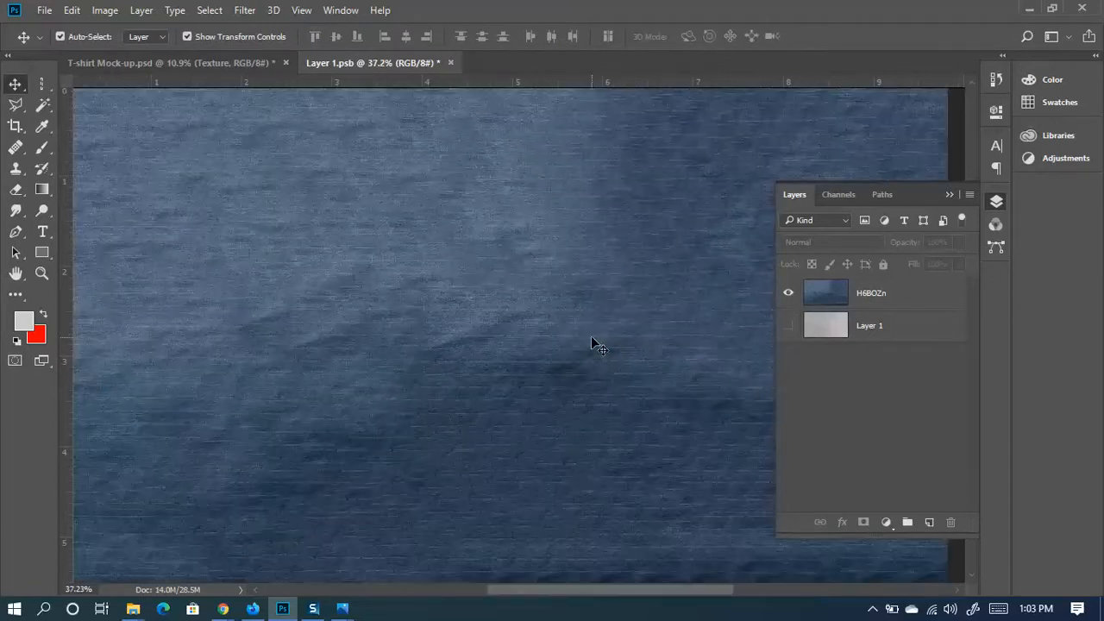
pyautogui.scroll(-3, 591, 341)
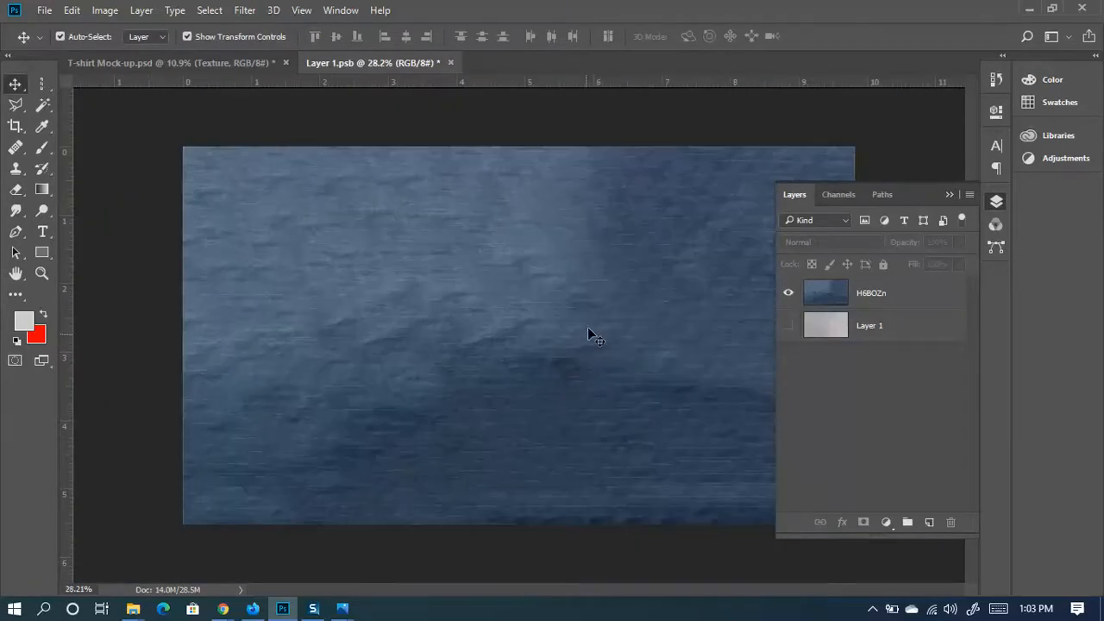
pyautogui.hotkey('ctrl', 's')
pyautogui.click(158, 62)
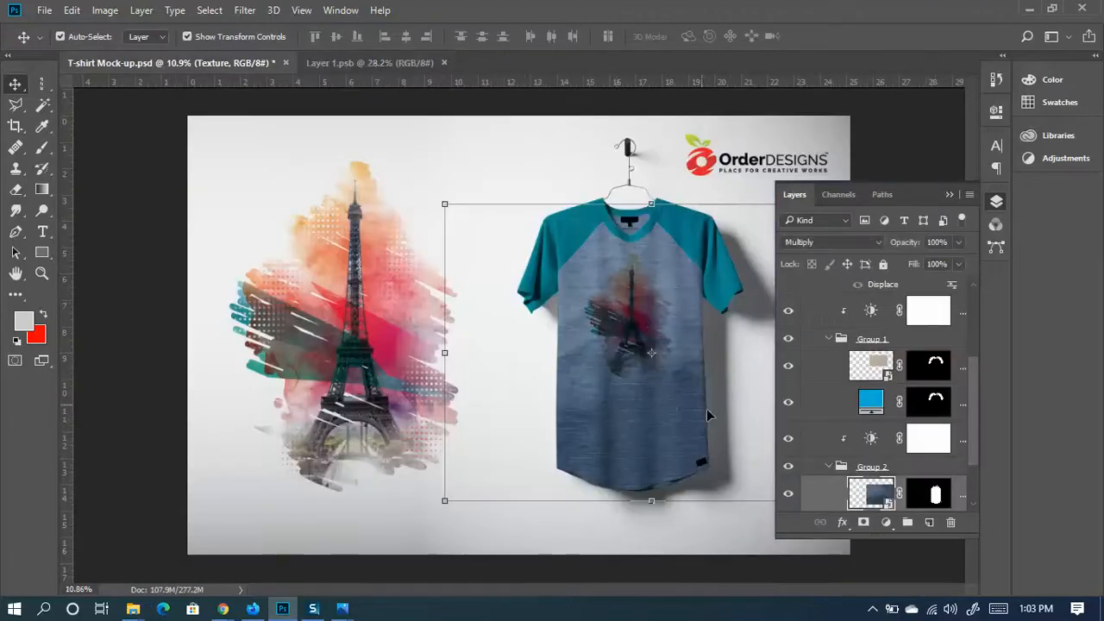
pyautogui.scroll(3, 665, 202)
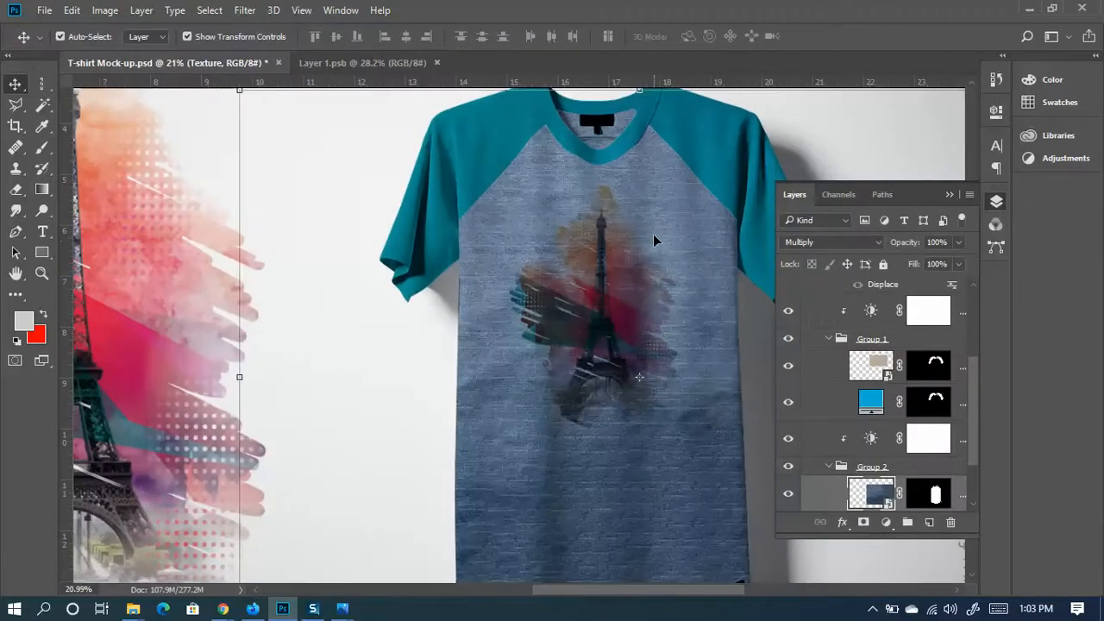
pyautogui.scroll(4, 628, 168)
pyautogui.scroll(-4, 601, 316)
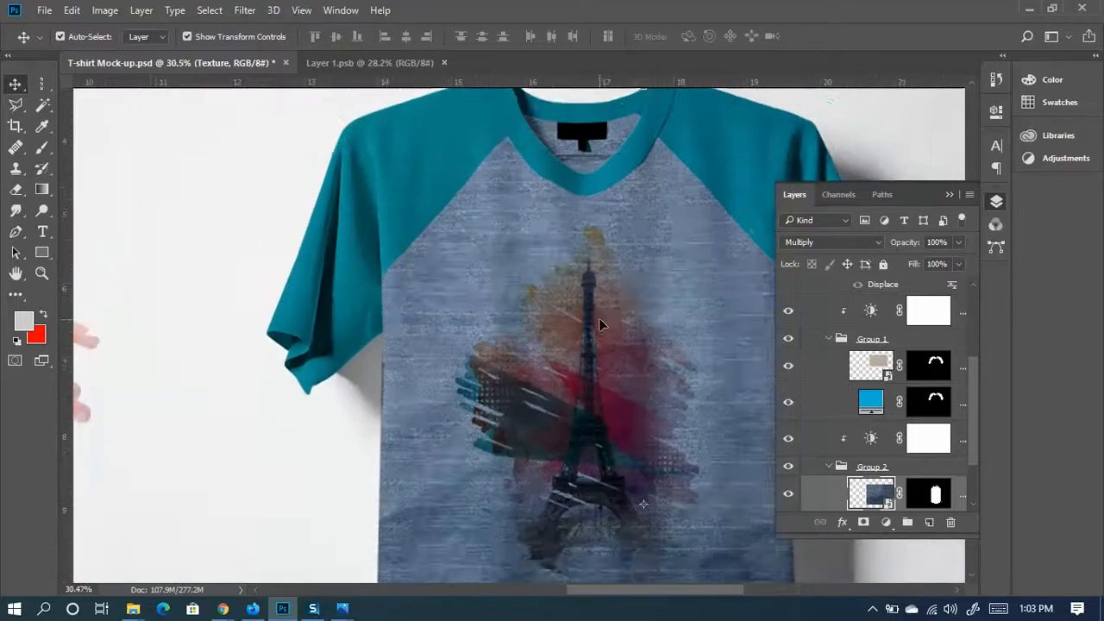
pyautogui.scroll(-2, 628, 318)
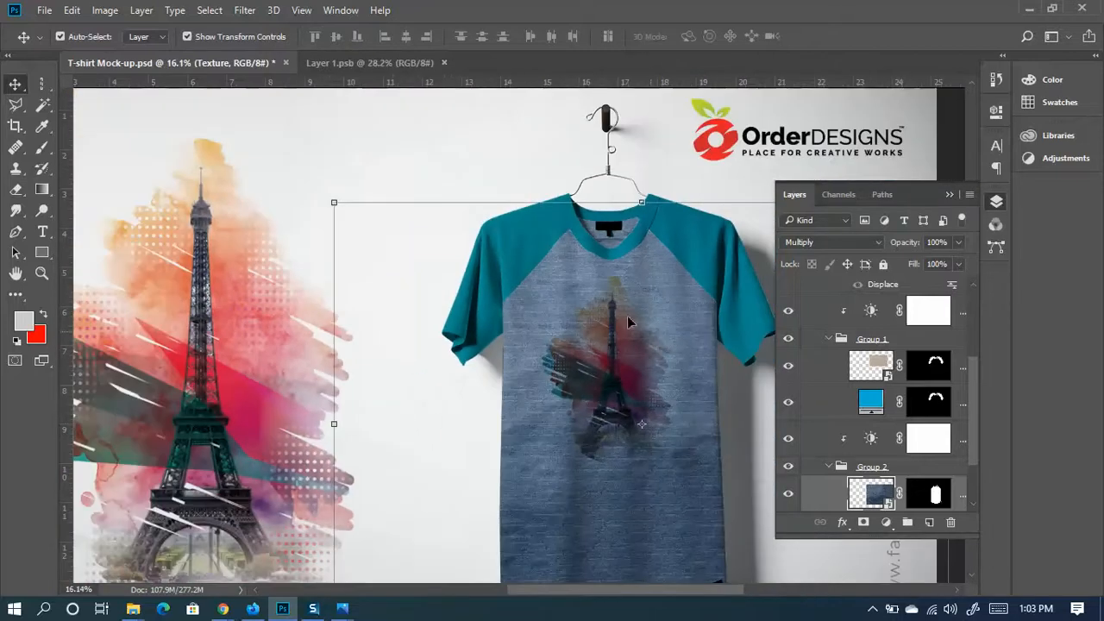
# Add a Black & White adjustment layer above H6BOZn in Layer 1.psb
pyautogui.click(369, 62)
pyautogui.click(895, 298)
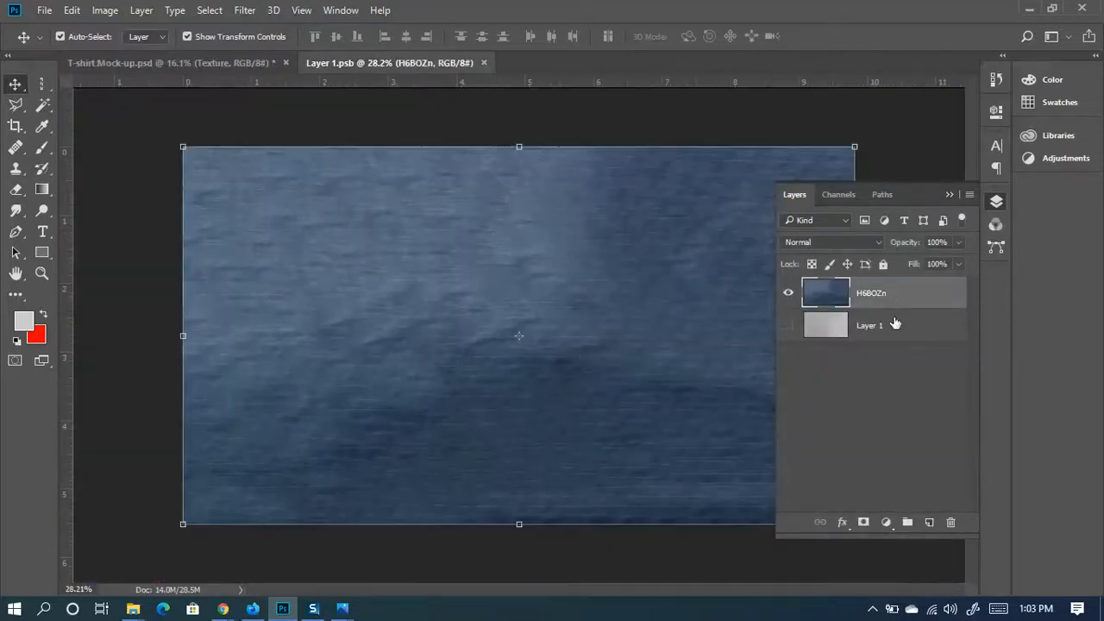
pyautogui.click(887, 524)
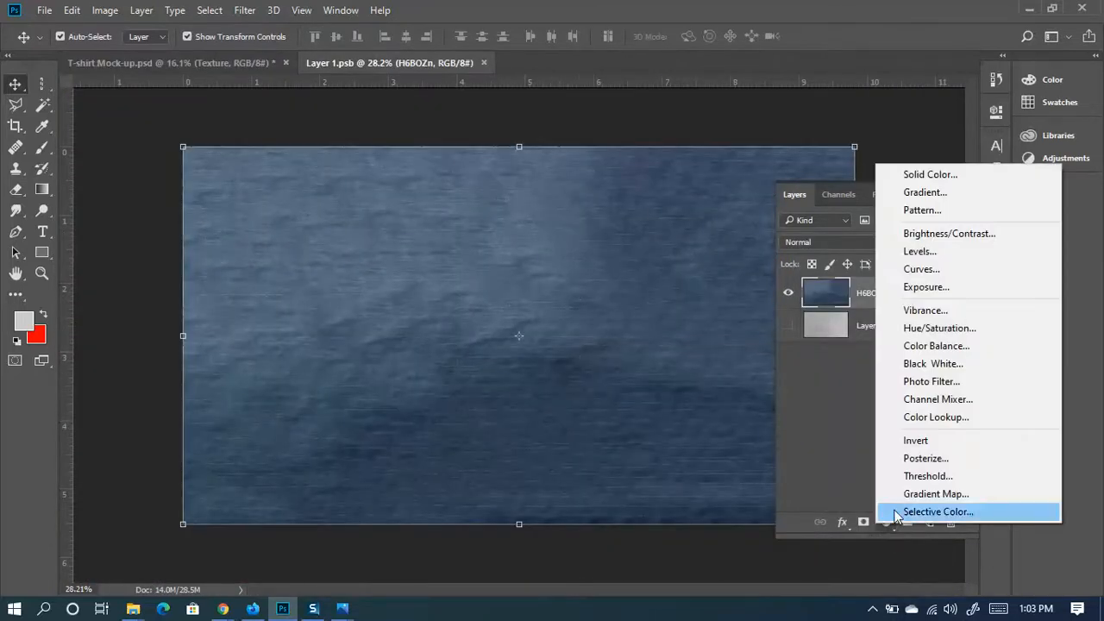
pyautogui.click(934, 363)
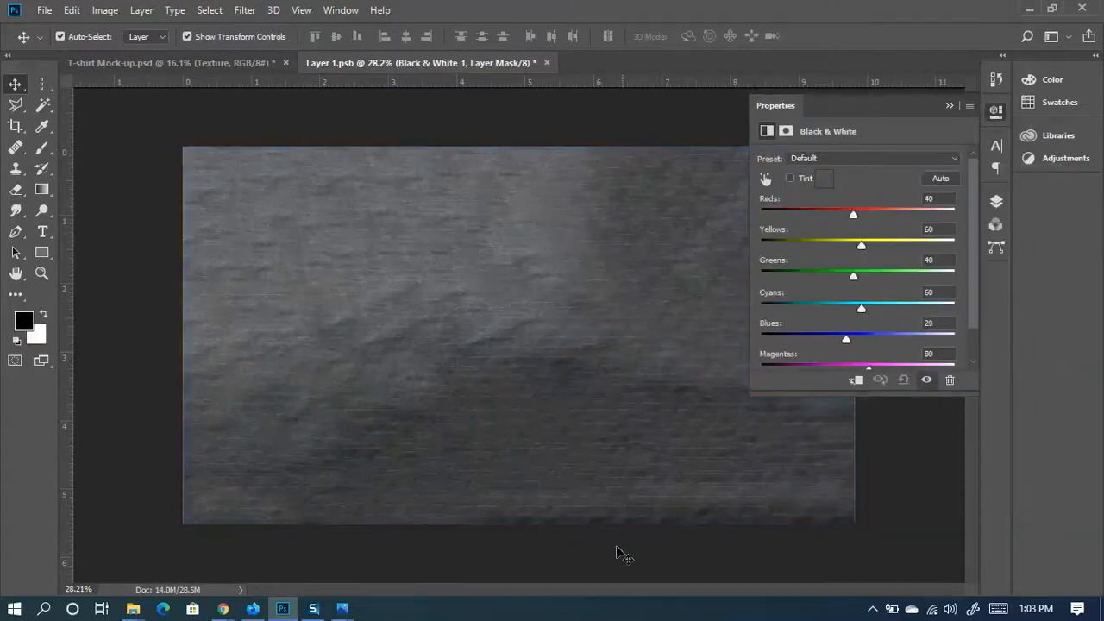
# Set the Black & White adjustment to Reds -192, Yellows 108, Greens 300, Cyans 300 and Blues 300
pyautogui.scroll(-1, 492, 258)
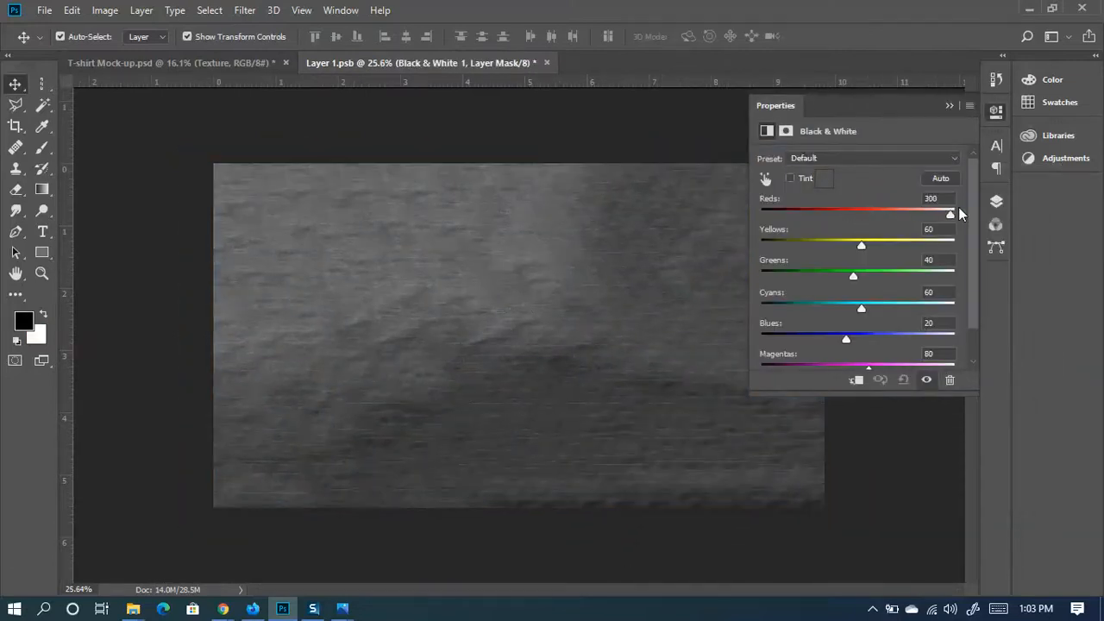
pyautogui.moveTo(960, 214); pyautogui.dragTo(857, 214)
pyautogui.moveTo(849, 339); pyautogui.dragTo(956, 339)
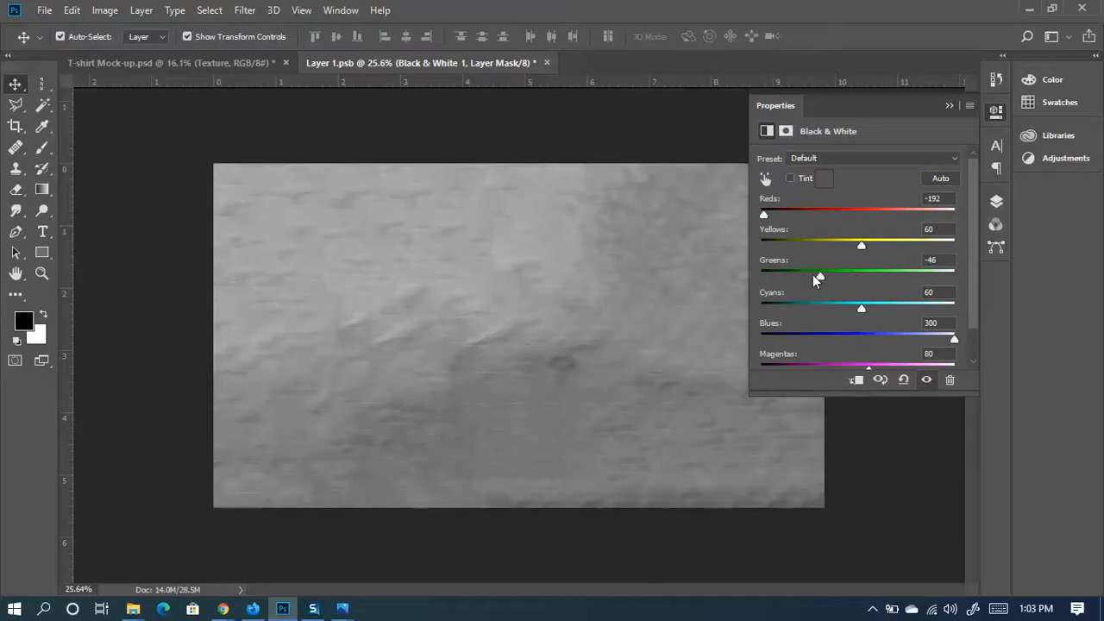
pyautogui.moveTo(853, 245); pyautogui.dragTo(807, 246)
pyautogui.moveTo(860, 310); pyautogui.dragTo(1008, 321)
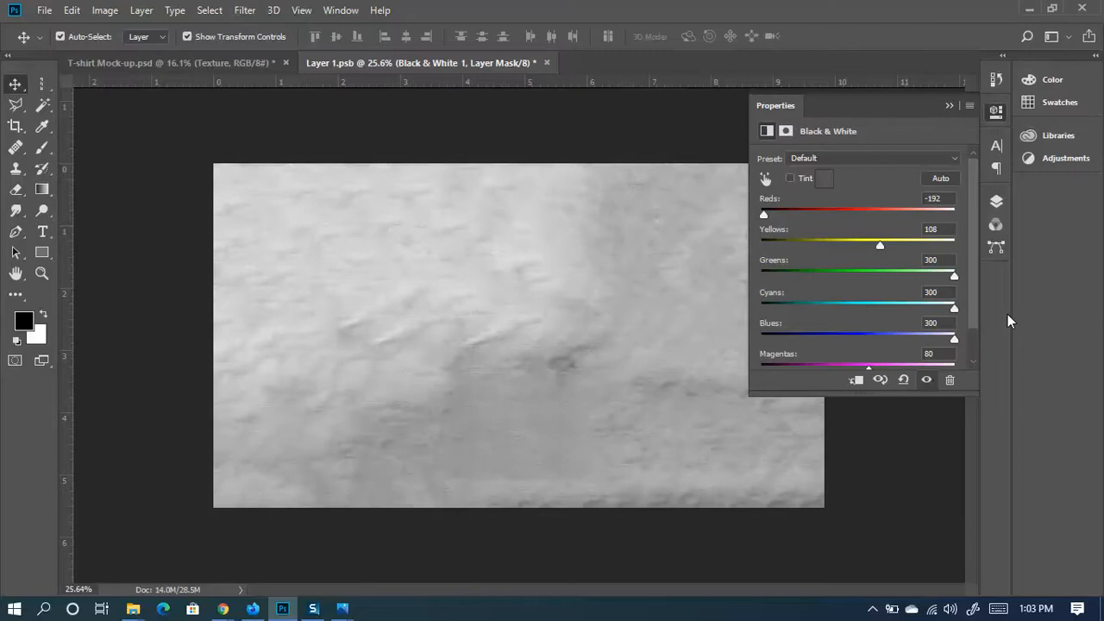
# Deselect the adjustment layer, save the black-and-white texture and return to T-shirt Mock-up.psd
pyautogui.click(611, 205)
pyautogui.click(591, 144)
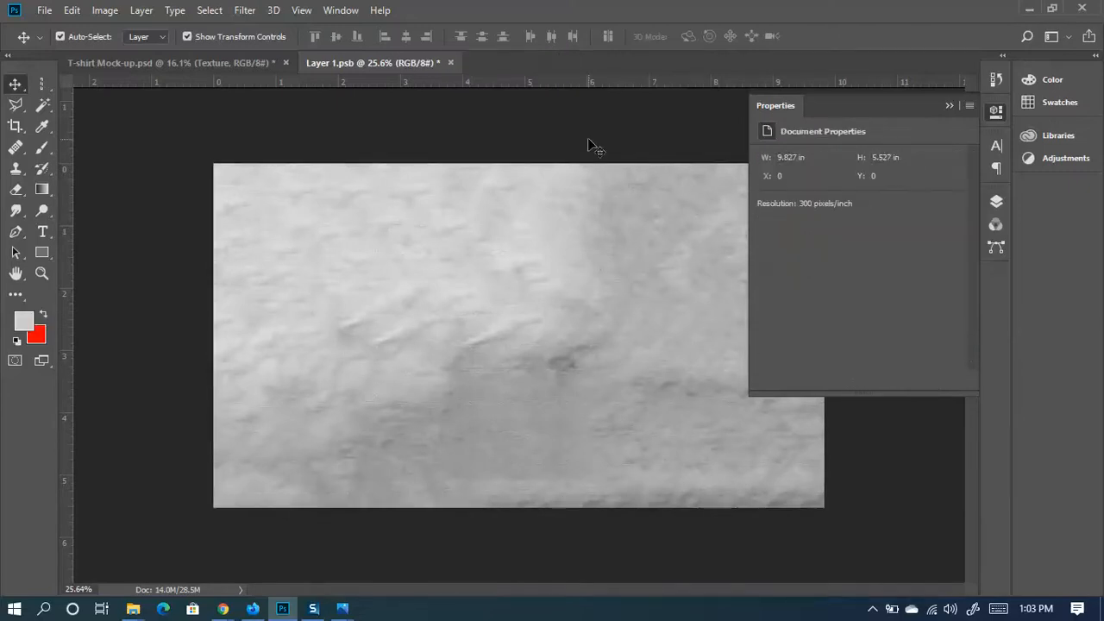
pyautogui.hotkey('ctrl', 's')
pyautogui.click(226, 63)
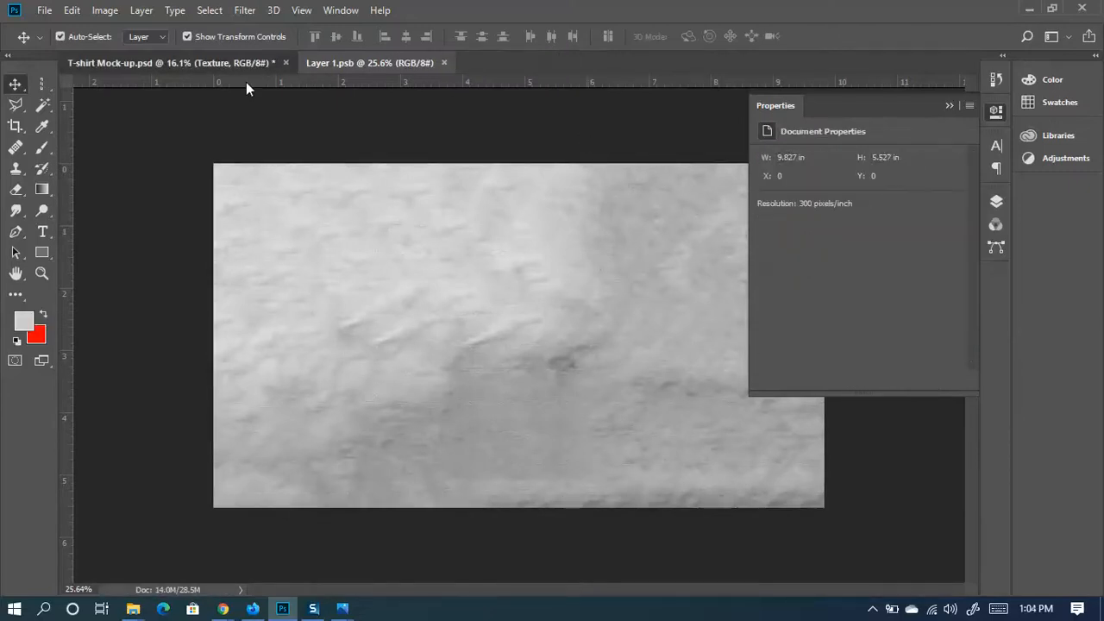
# Inspect how the black-and-white denim texture looks on the T-shirt body, from close up and as a whole
pyautogui.scroll(2, 633, 465)
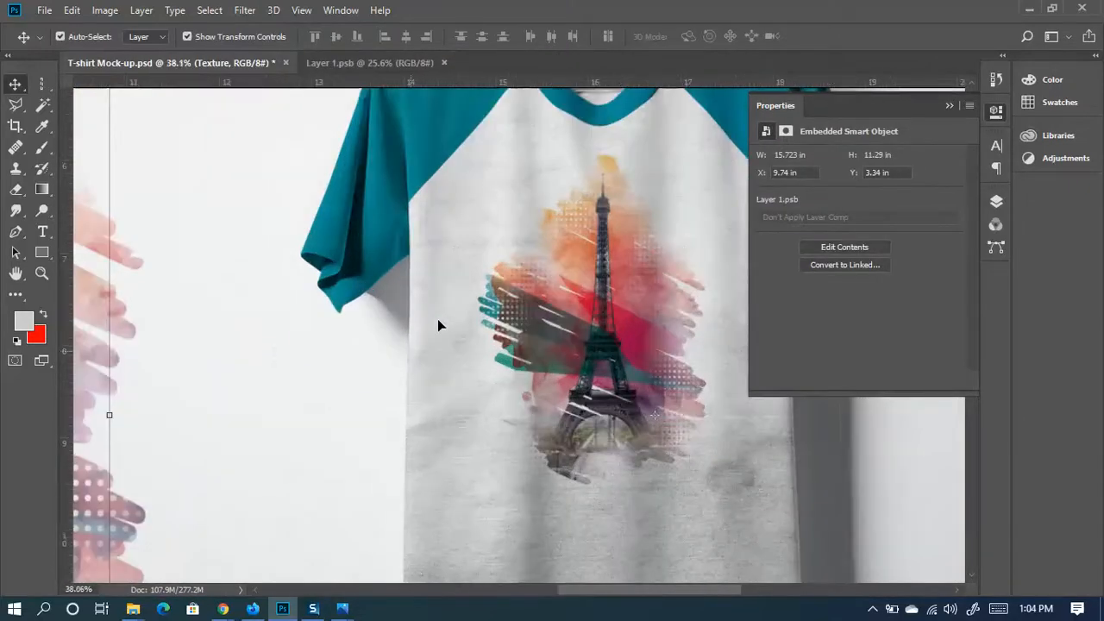
pyautogui.scroll(3, 438, 318)
pyautogui.scroll(-3, 436, 234)
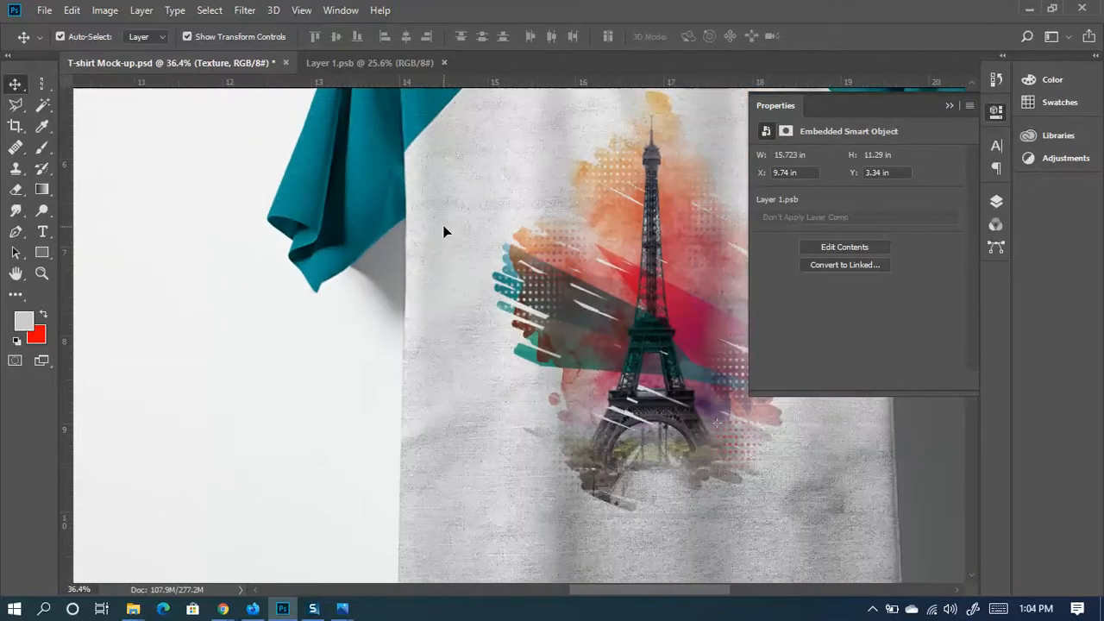
pyautogui.scroll(-2, 655, 509)
pyautogui.scroll(5, 702, 543)
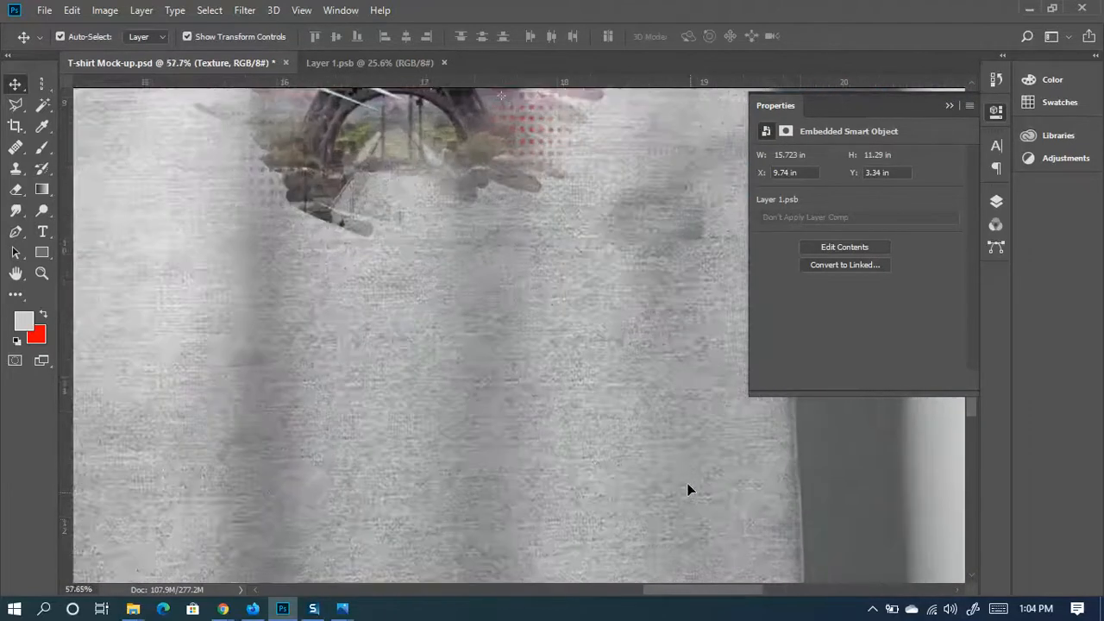
pyautogui.scroll(-5, 628, 303)
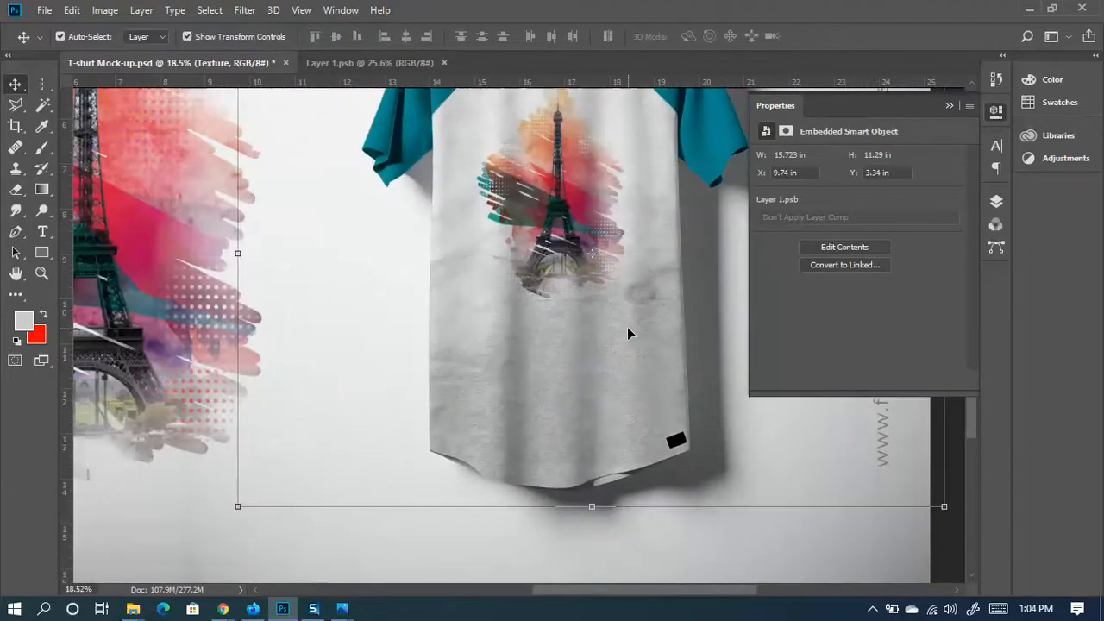
pyautogui.scroll(-1, 611, 333)
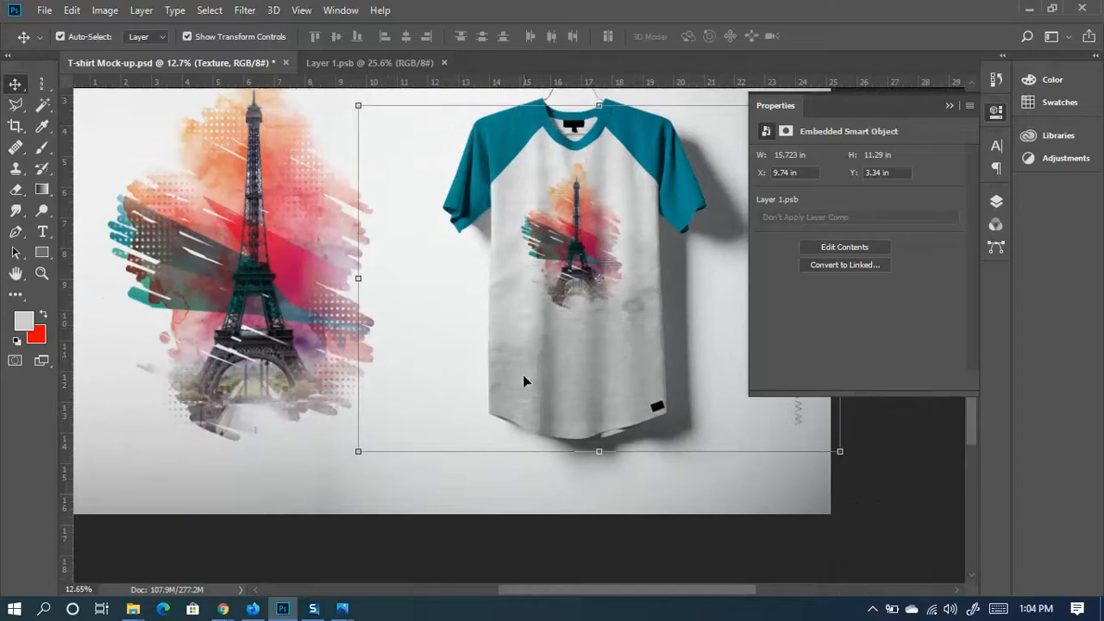
# Return to Layer 1.psb and delete the Black & White adjustment layer and the H6BOZn denim layer
pyautogui.click(997, 201)
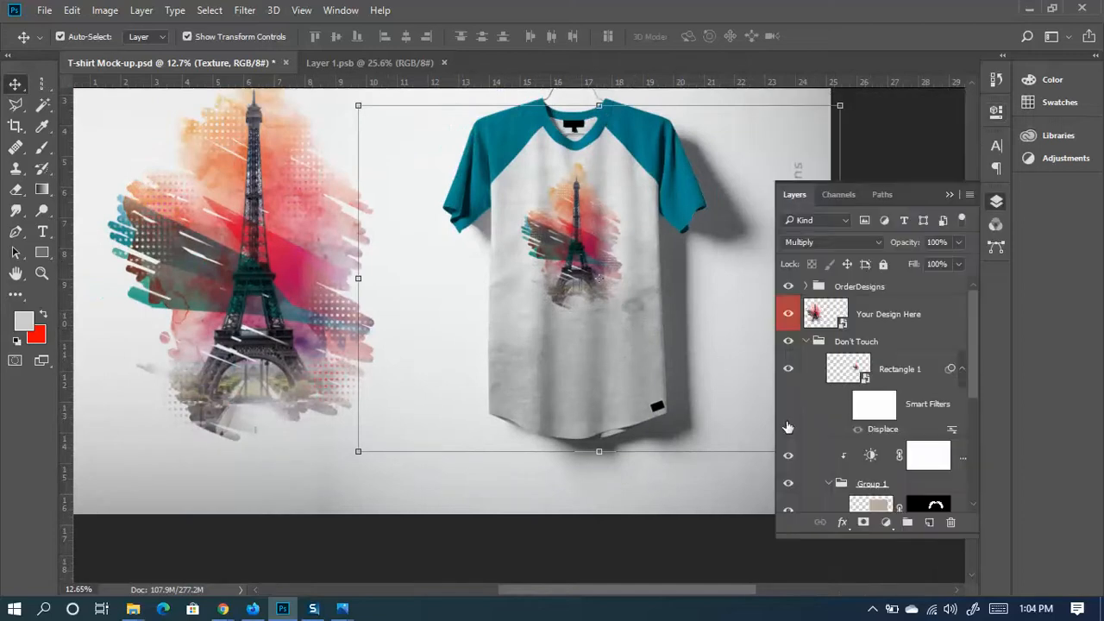
pyautogui.click(362, 62)
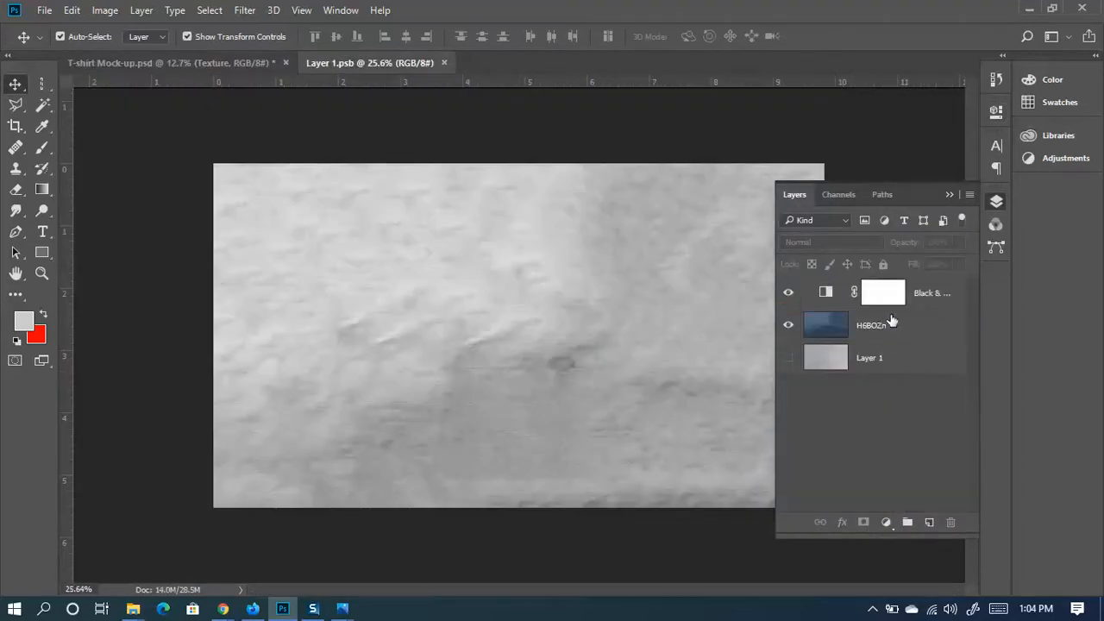
pyautogui.click(924, 302)
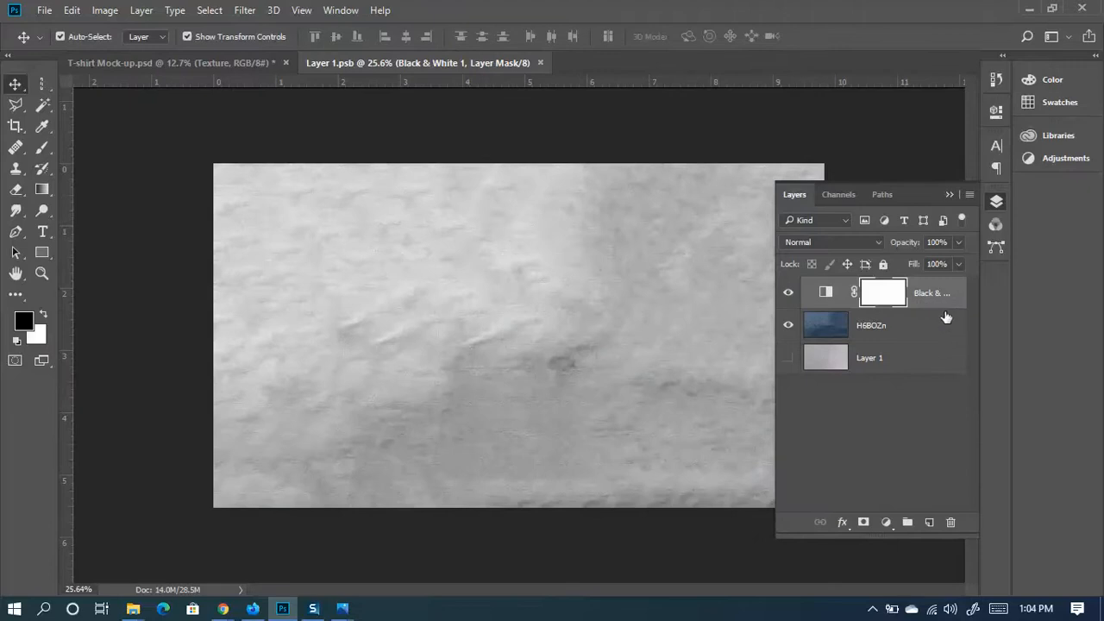
pyautogui.press('Delete')
pyautogui.press('Delete')
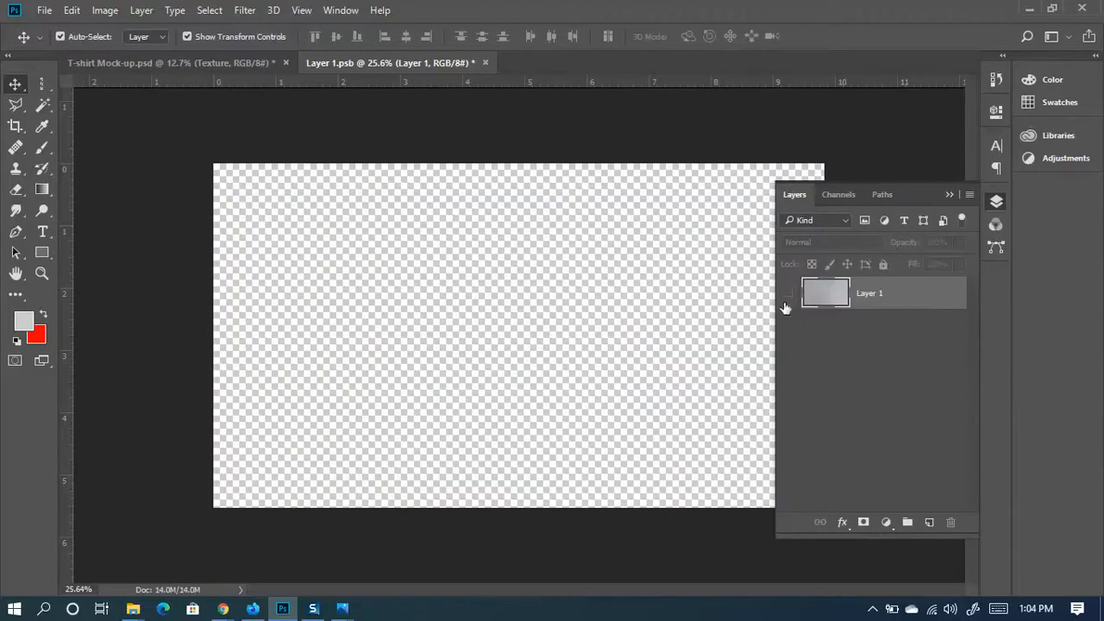
# Make Layer 1 with the original cloth texture visible, save Layer 1.psb and return to T-shirt Mock-up.psd
pyautogui.click(787, 298)
pyautogui.hotkey('ctrl', 's')
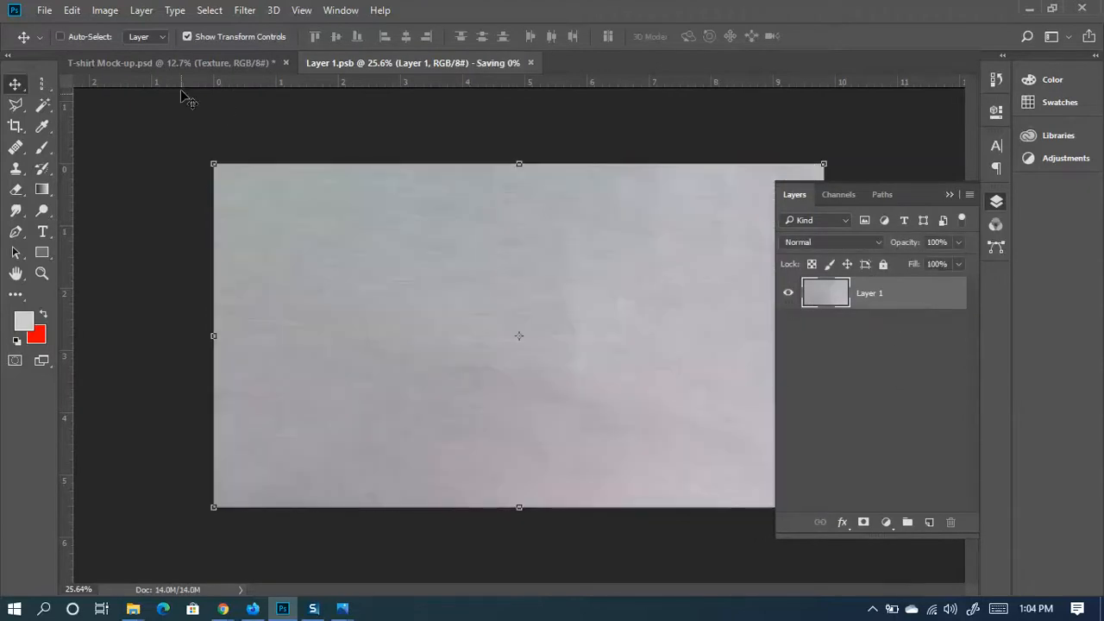
pyautogui.click(173, 62)
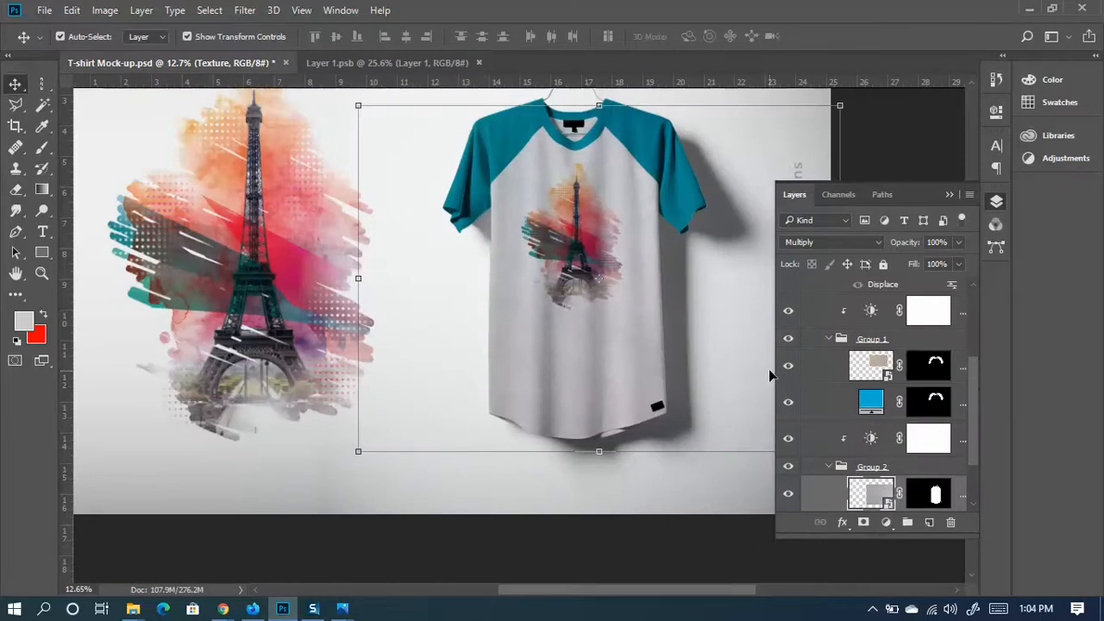
# Convert the Texture 1 layer in Group 1 to a smart object, rasterize it and check its effect by toggling its visibility
pyautogui.moveTo(776, 375); pyautogui.dragTo(703, 379)
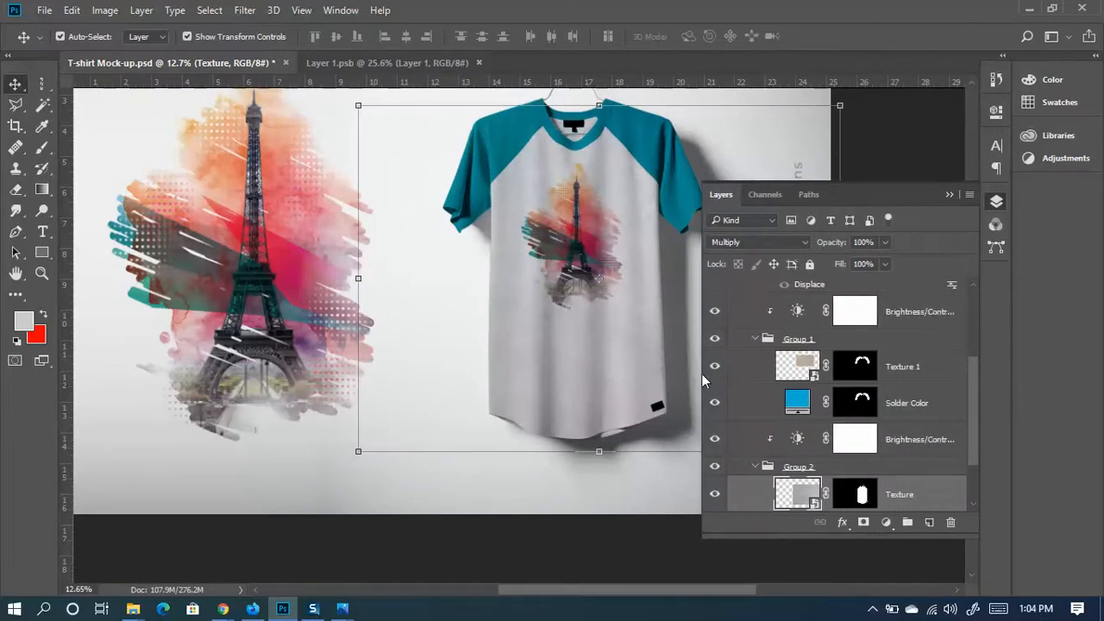
pyautogui.rightClick(912, 373)
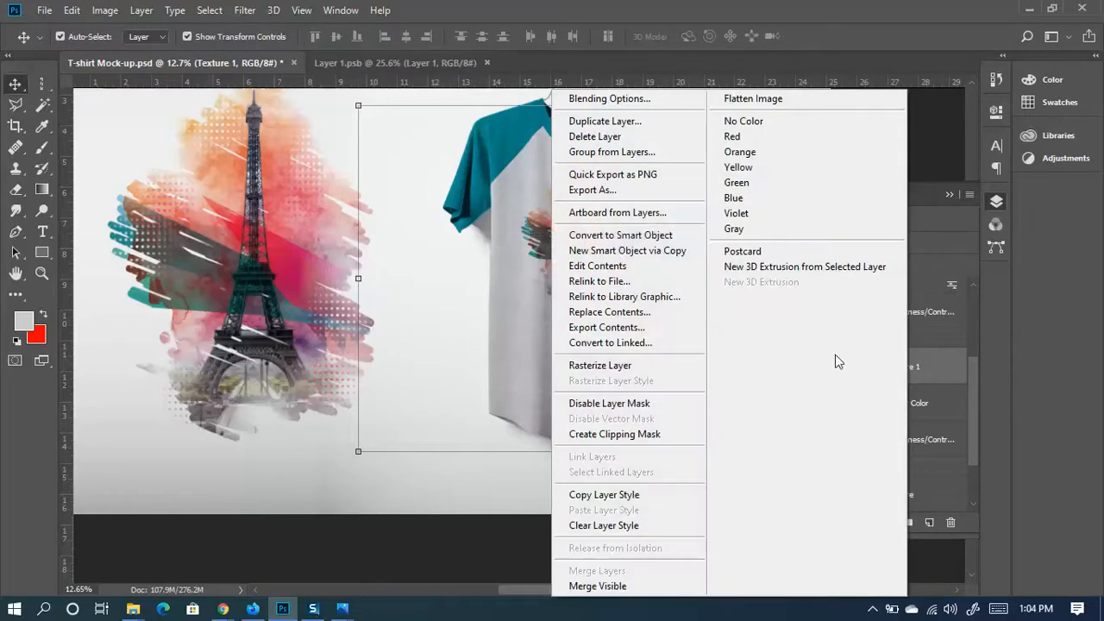
pyautogui.click(619, 239)
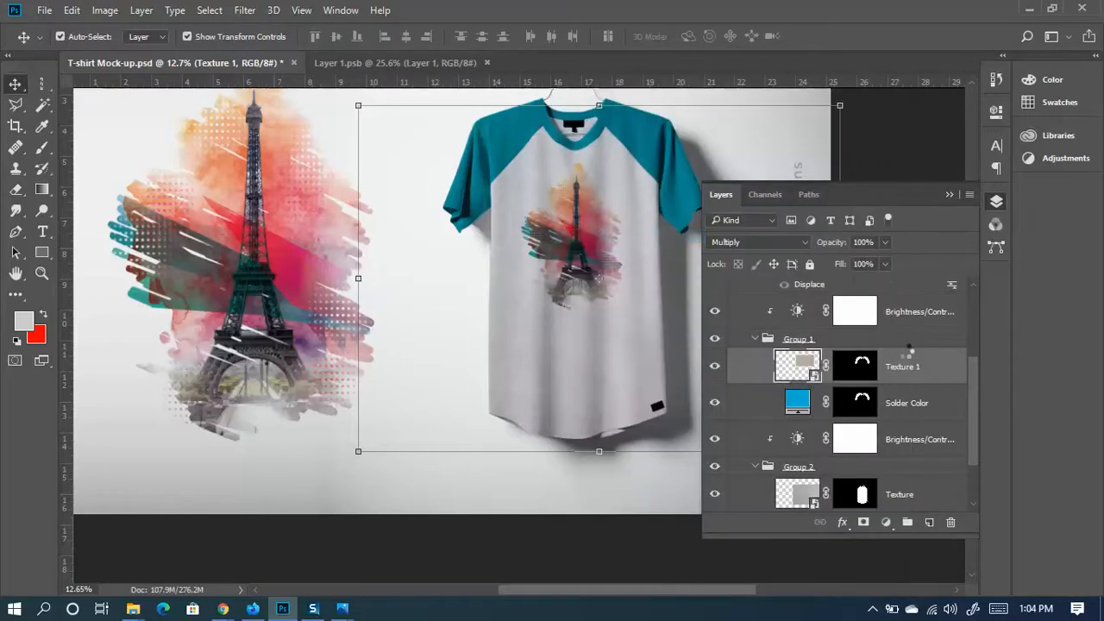
pyautogui.rightClick(848, 366)
pyautogui.click(554, 366)
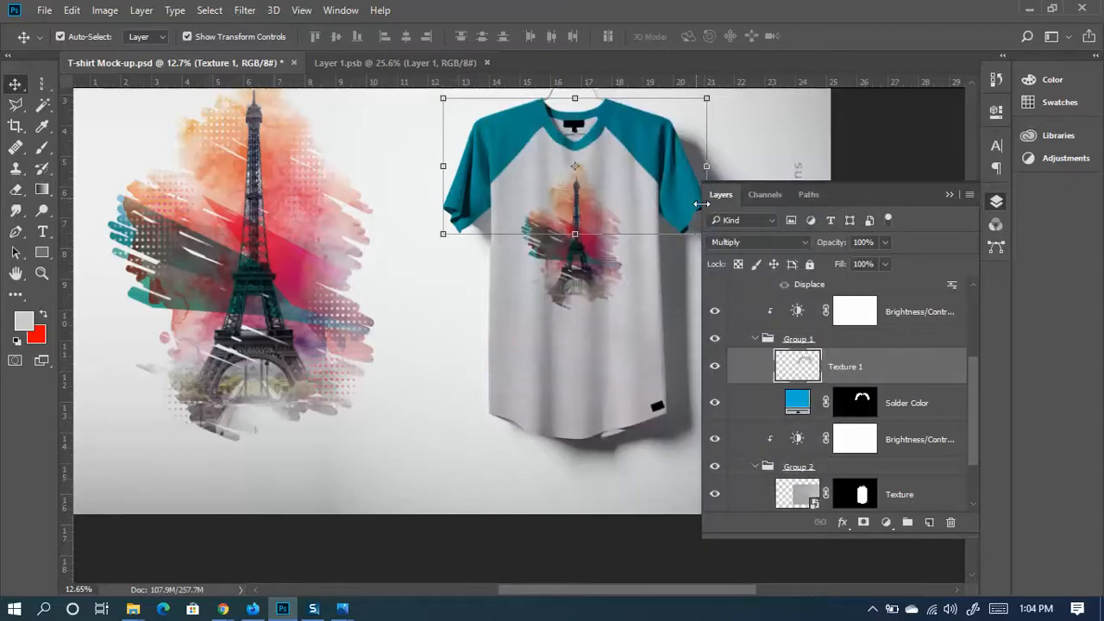
pyautogui.click(714, 367)
pyautogui.click(715, 367)
# Convert the Texture layer in Group 2 to a smart object, rasterize it and check its effect by toggling its visibility
pyautogui.scroll(-3, 931, 392)
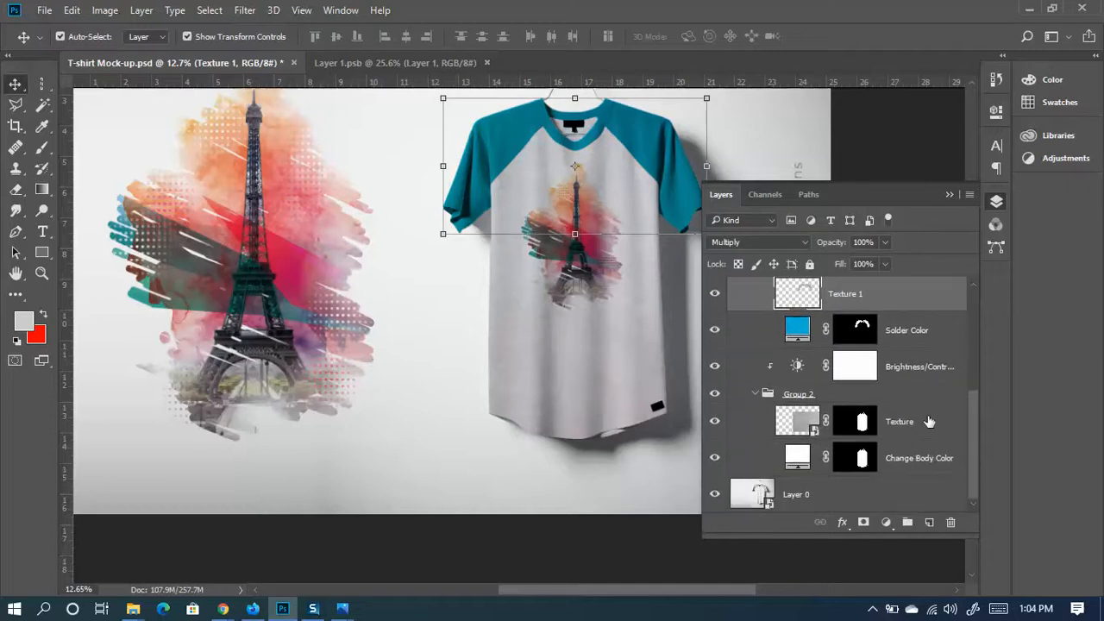
pyautogui.click(928, 421)
pyautogui.click(717, 422)
pyautogui.click(717, 423)
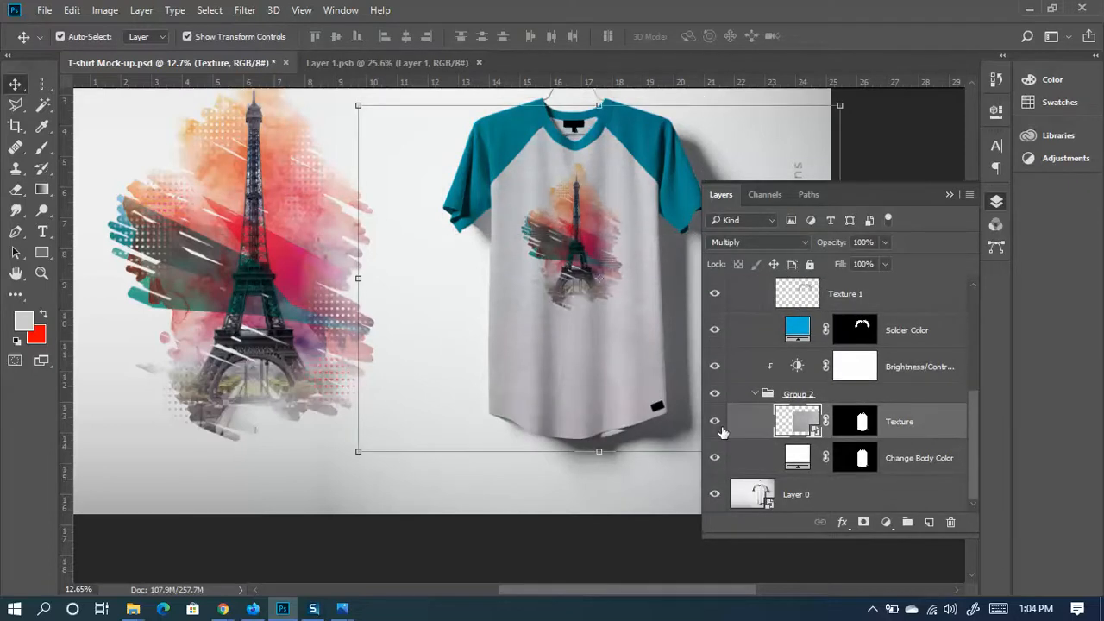
pyautogui.rightClick(924, 423)
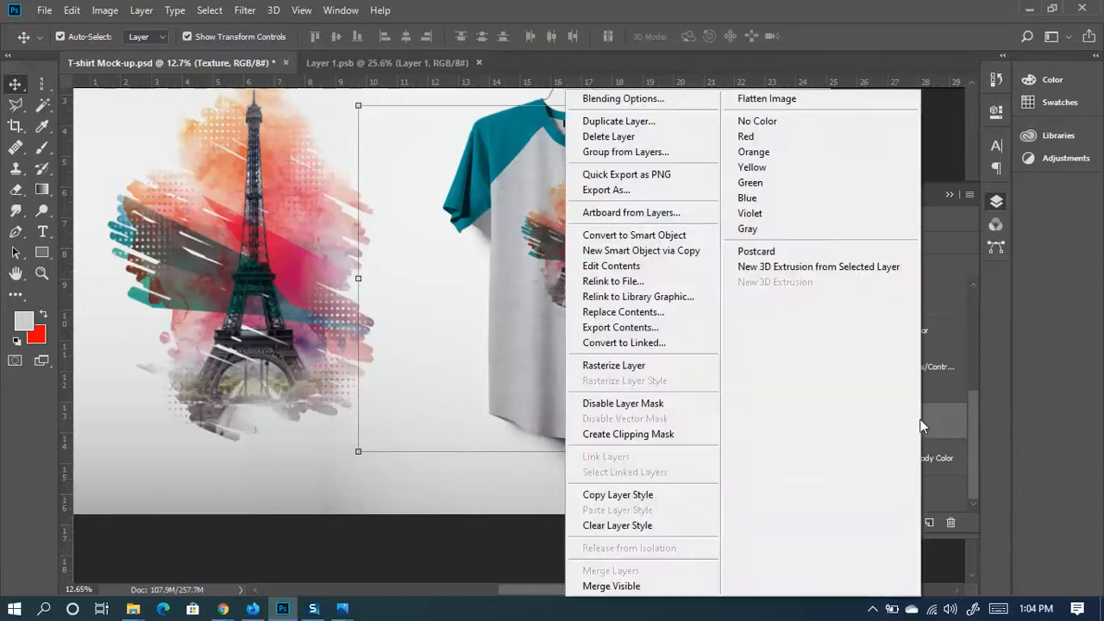
pyautogui.click(627, 235)
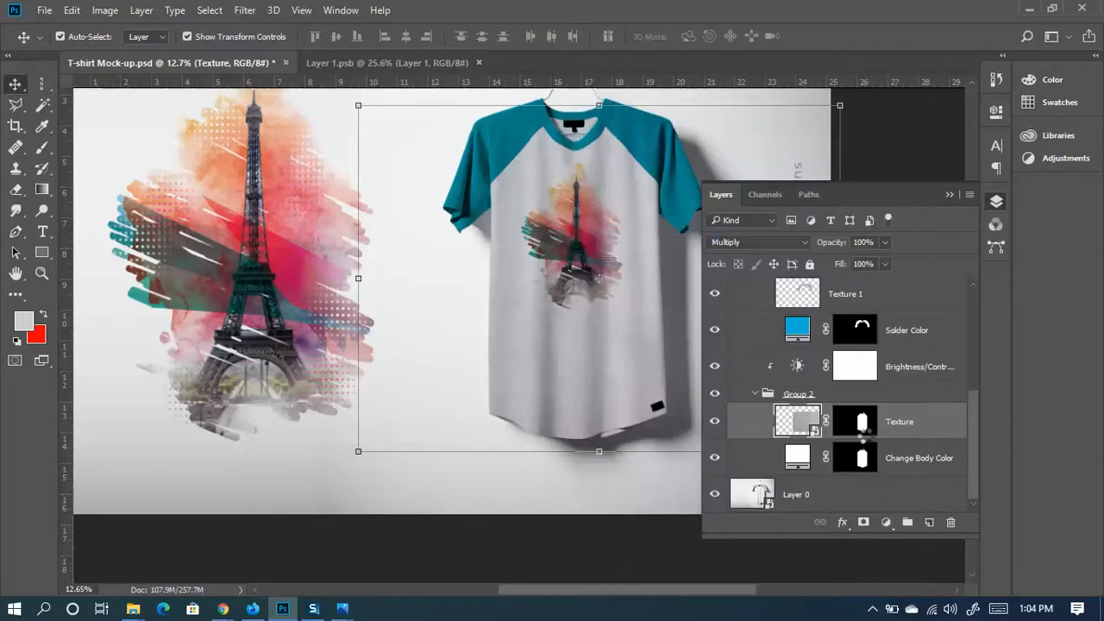
pyautogui.rightClick(917, 423)
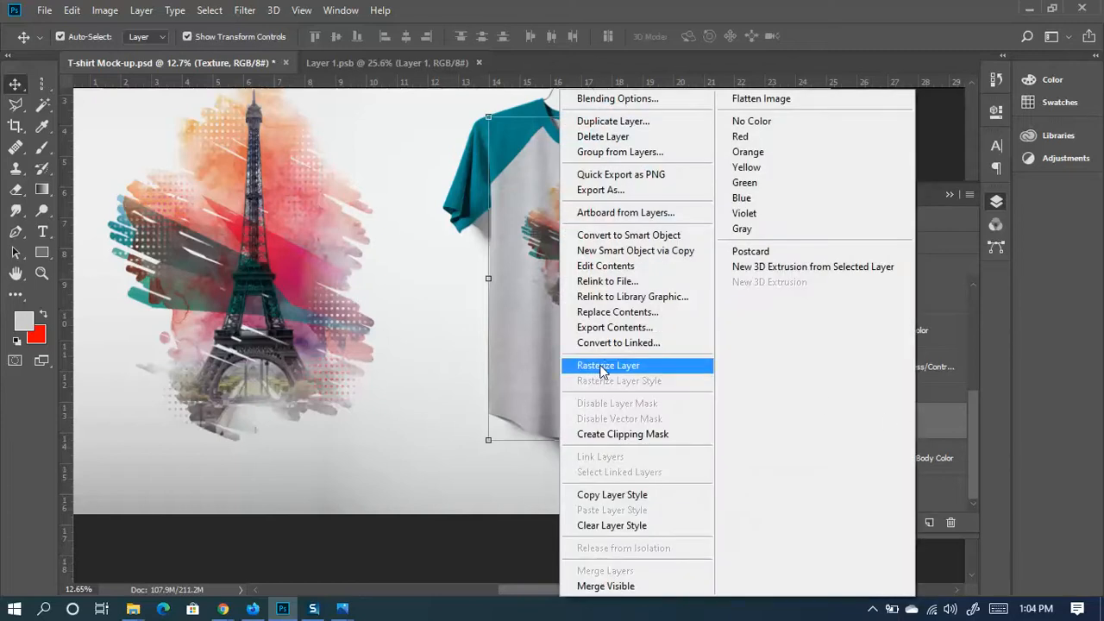
pyautogui.click(601, 367)
pyautogui.click(714, 418)
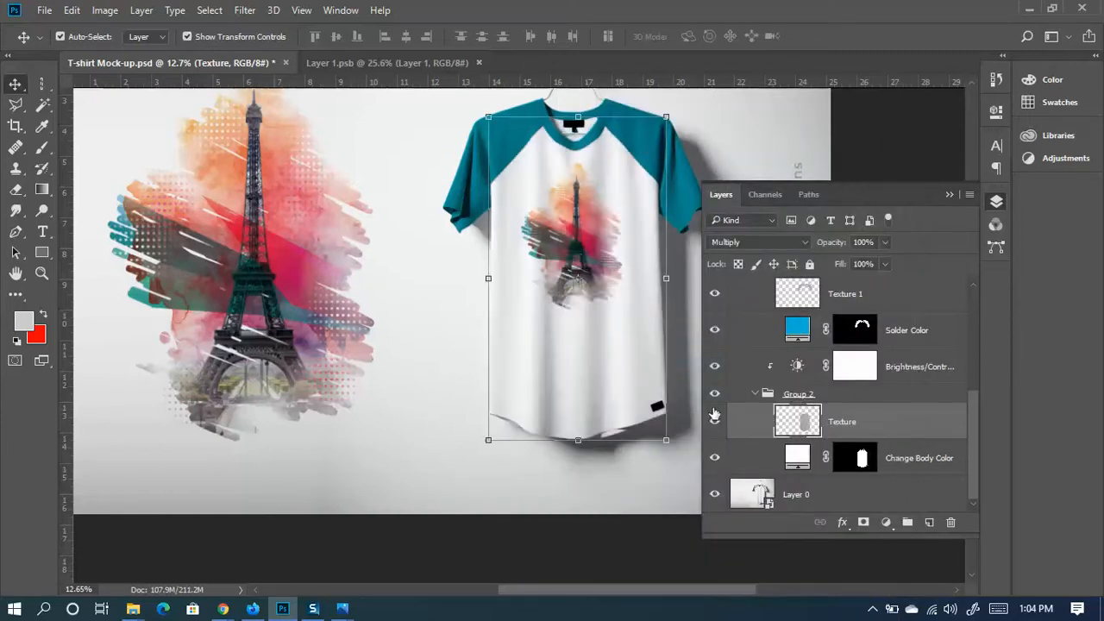
pyautogui.click(714, 417)
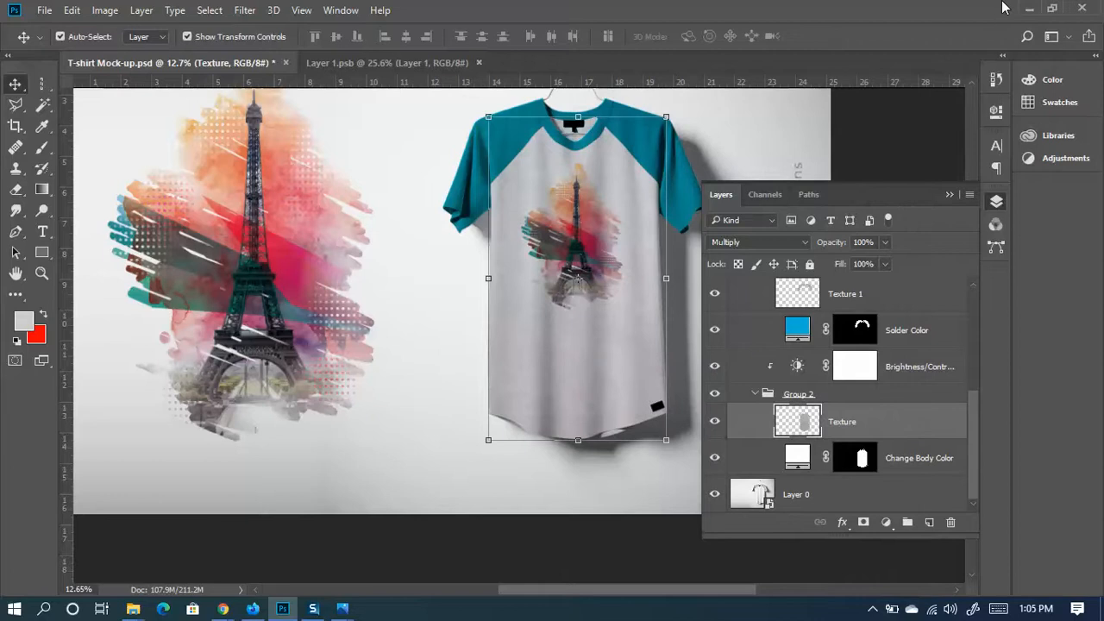
pyautogui.click(1029, 8)
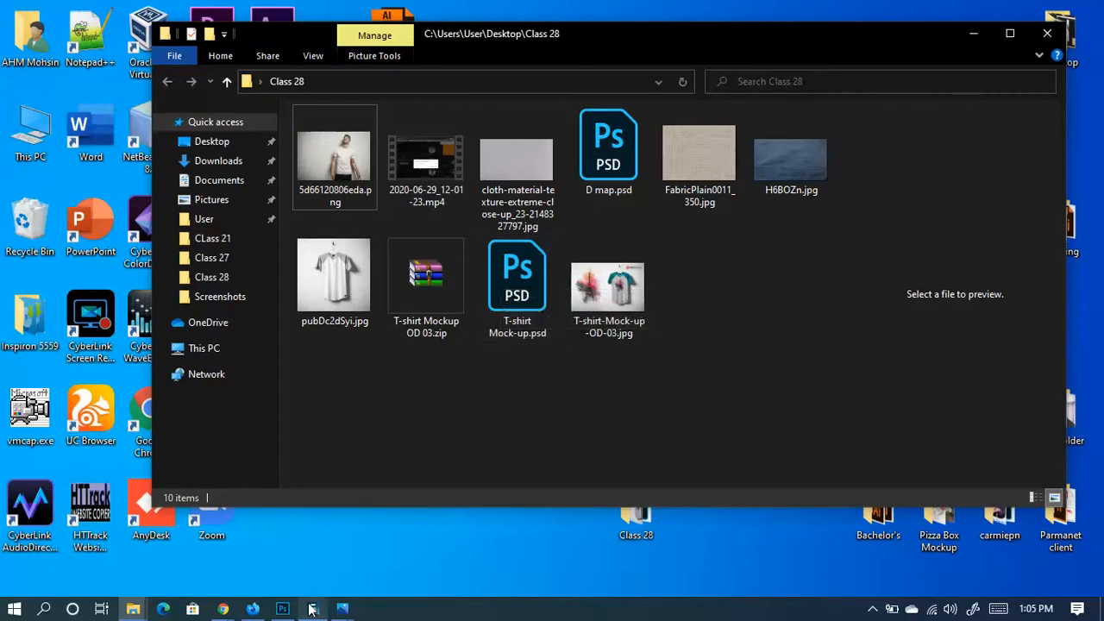
pyautogui.click(283, 610)
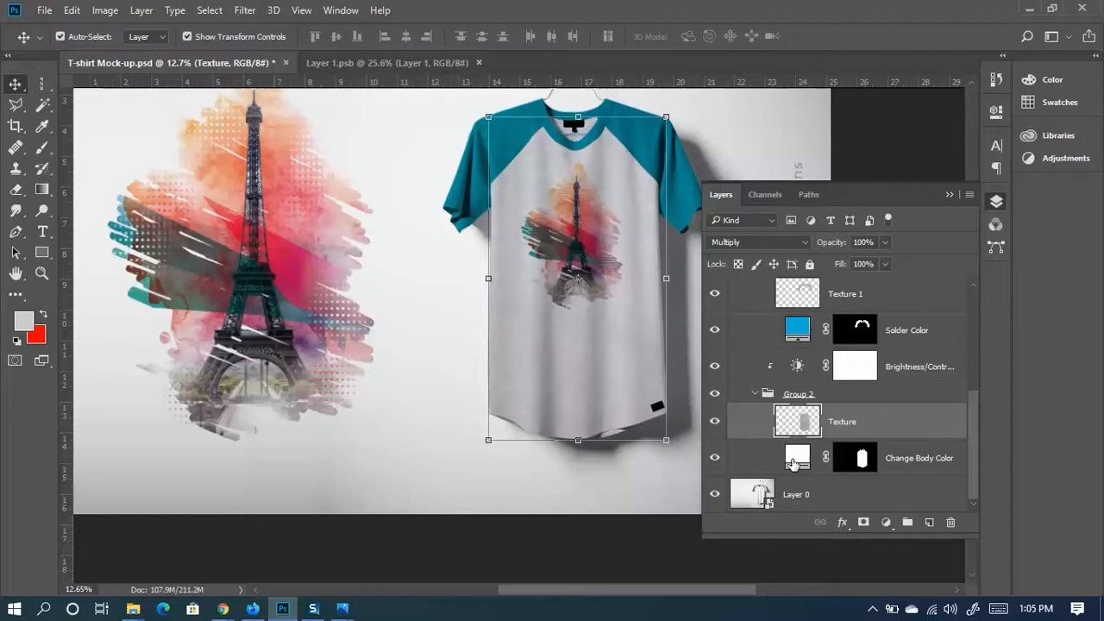
# Compare the T-shirt sleeves with the Solder Color layer hidden and shown
pyautogui.scroll(2, 796, 463)
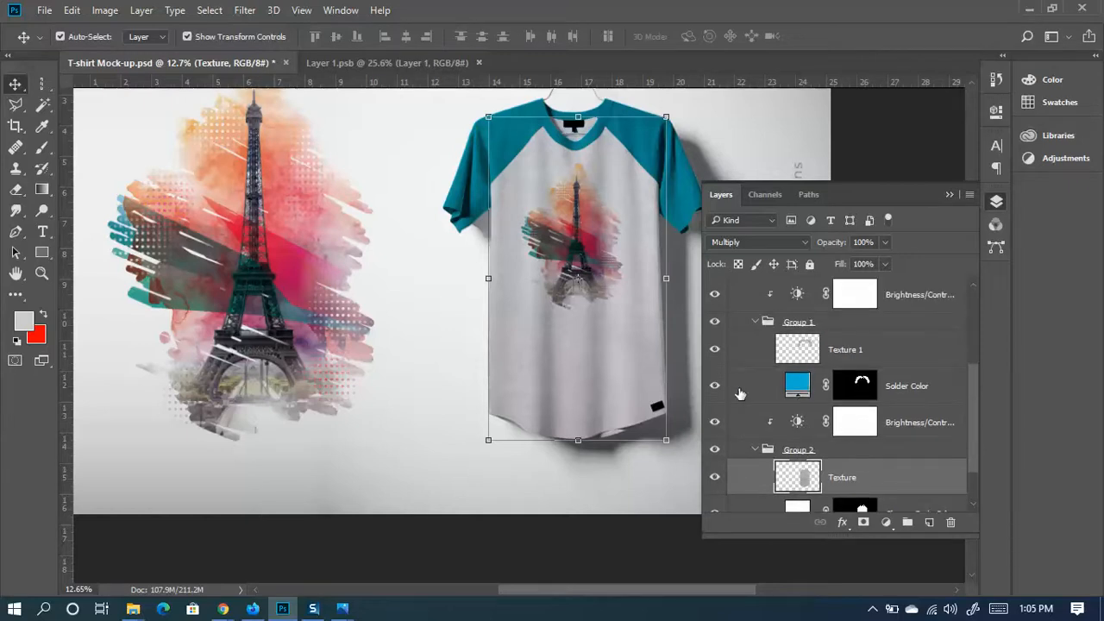
pyautogui.click(715, 387)
pyautogui.click(715, 388)
pyautogui.click(716, 389)
pyautogui.click(716, 389)
pyautogui.scroll(-1, 798, 458)
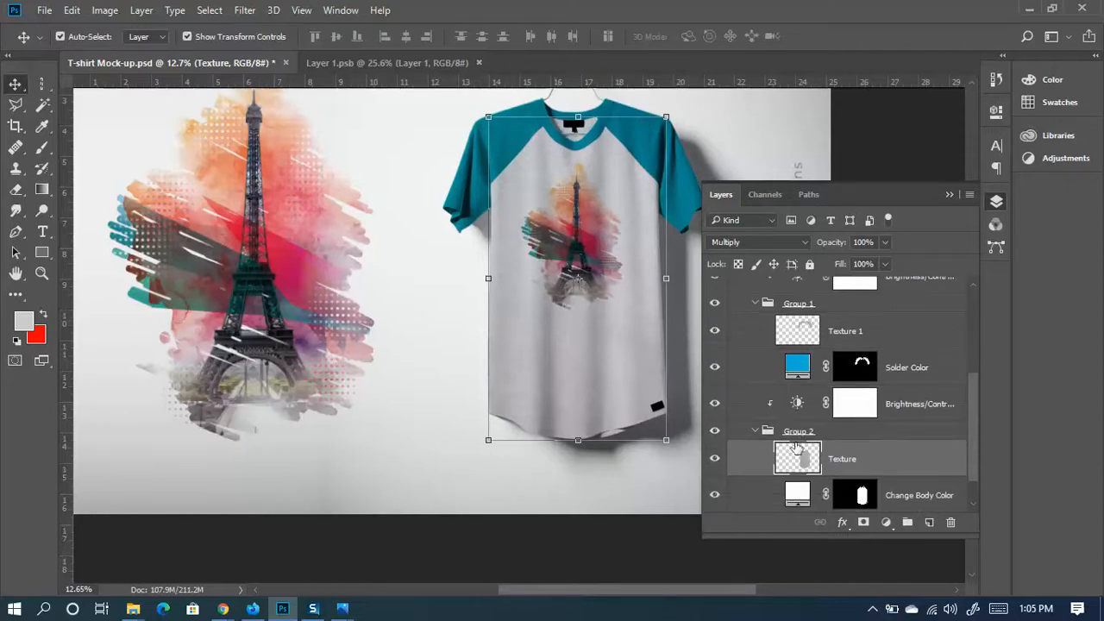
# Try other colours for the Change Body Color fill, such as d0baba and 3fb9ff, and cancel the colour change
pyautogui.scroll(-2, 772, 410)
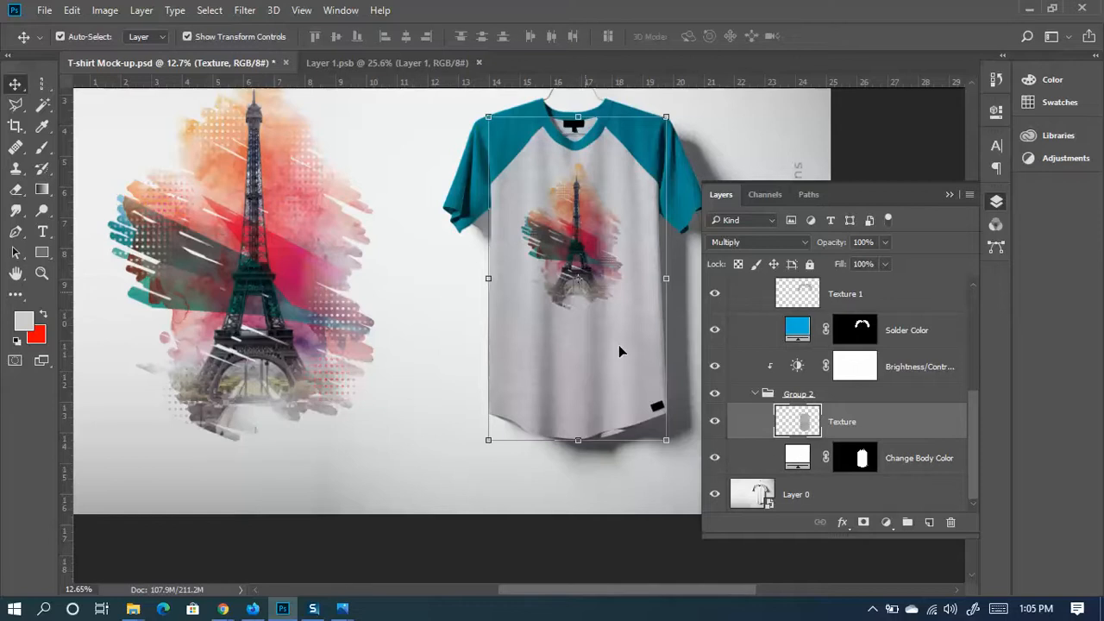
pyautogui.click(801, 454)
pyautogui.doubleClick(800, 454)
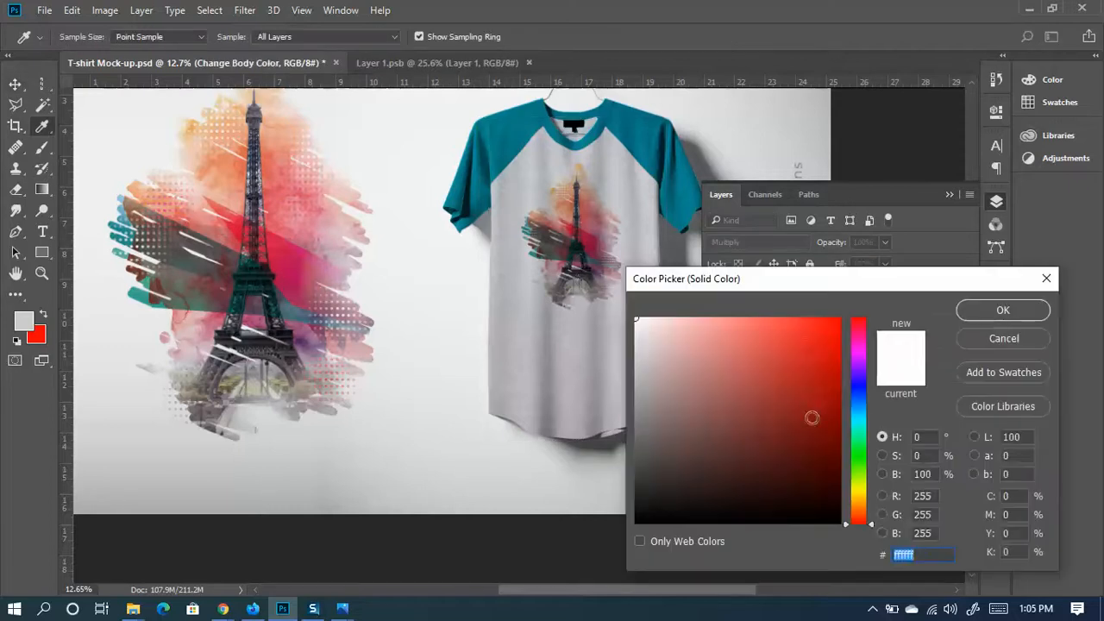
pyautogui.moveTo(645, 395); pyautogui.dragTo(657, 354)
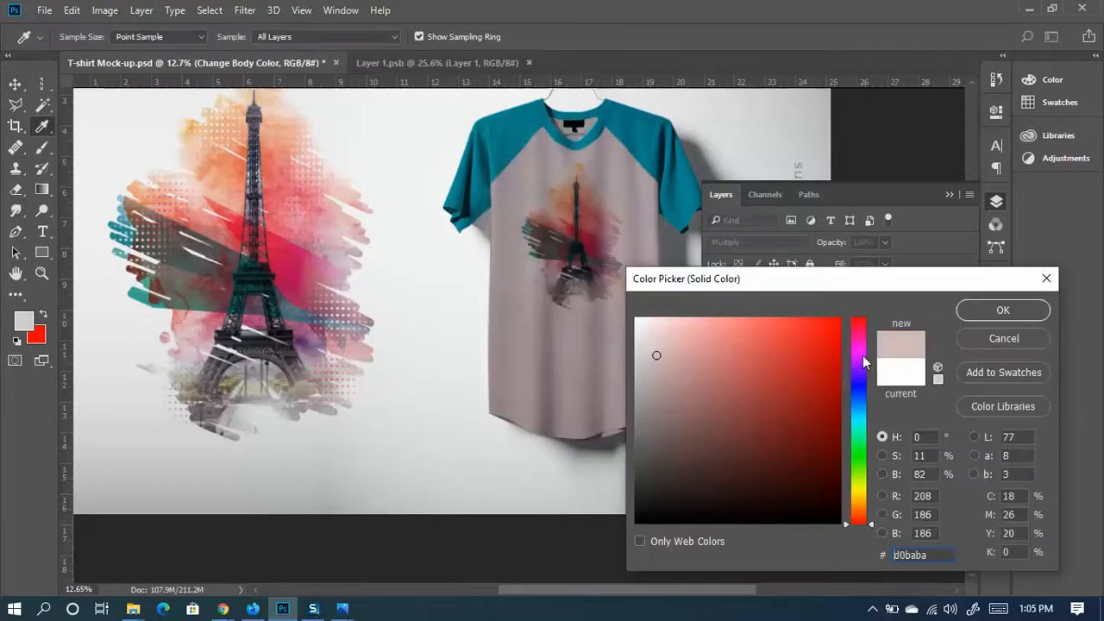
pyautogui.moveTo(865, 356); pyautogui.dragTo(866, 440)
pyautogui.moveTo(801, 407); pyautogui.dragTo(838, 324)
pyautogui.moveTo(863, 485)
pyautogui.mouseDown()
pyautogui.moveTo(862, 529)
pyautogui.moveTo(846, 342)
pyautogui.moveTo(845, 434)
pyautogui.moveTo(833, 309)
pyautogui.moveTo(815, 325)
pyautogui.moveTo(843, 318)
pyautogui.moveTo(861, 401)
pyautogui.moveTo(852, 522)
pyautogui.moveTo(838, 327)
pyautogui.moveTo(851, 528)
pyautogui.moveTo(846, 374)
pyautogui.moveTo(791, 312)
pyautogui.mouseUp()
pyautogui.click(863, 317)
pyautogui.moveTo(865, 377)
pyautogui.mouseDown()
pyautogui.moveTo(867, 514)
pyautogui.moveTo(865, 407)
pyautogui.mouseUp()
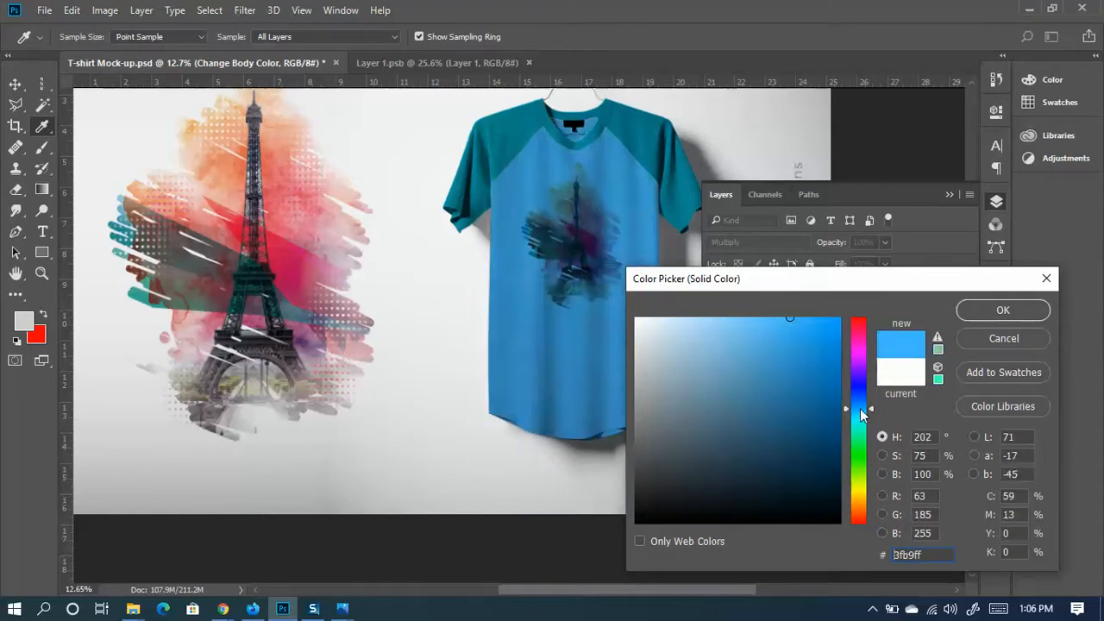
pyautogui.click(1005, 341)
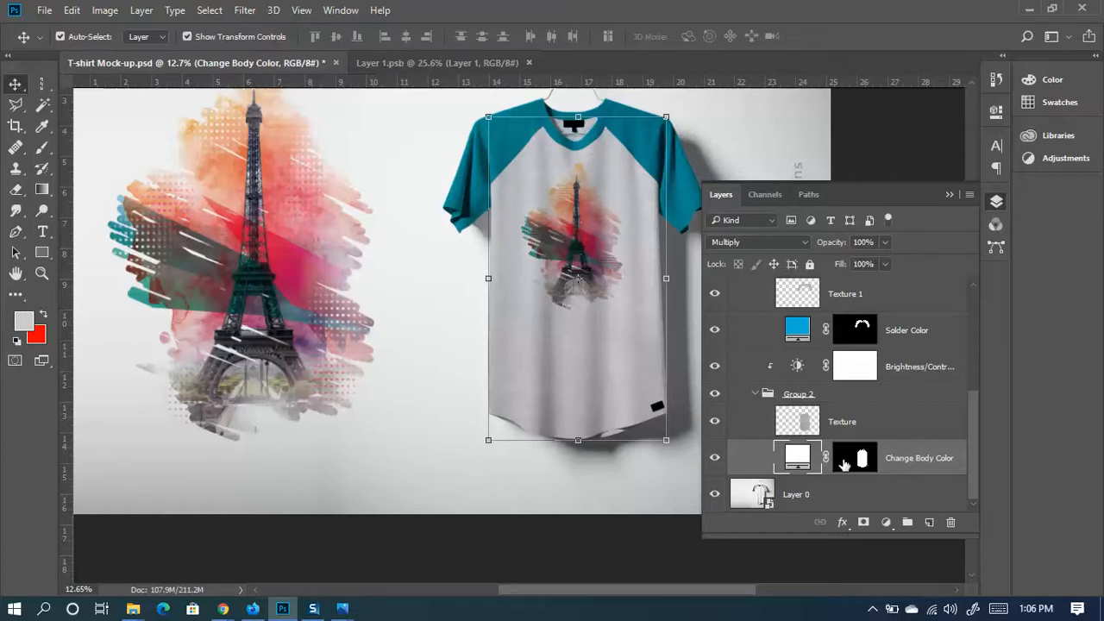
# Compare the T-shirt with the Change Body Color layer hidden and shown, and delete that layer
pyautogui.click(718, 460)
pyautogui.click(719, 461)
pyautogui.click(722, 465)
pyautogui.click(721, 464)
pyautogui.click(721, 464)
pyautogui.click(722, 463)
pyautogui.click(724, 461)
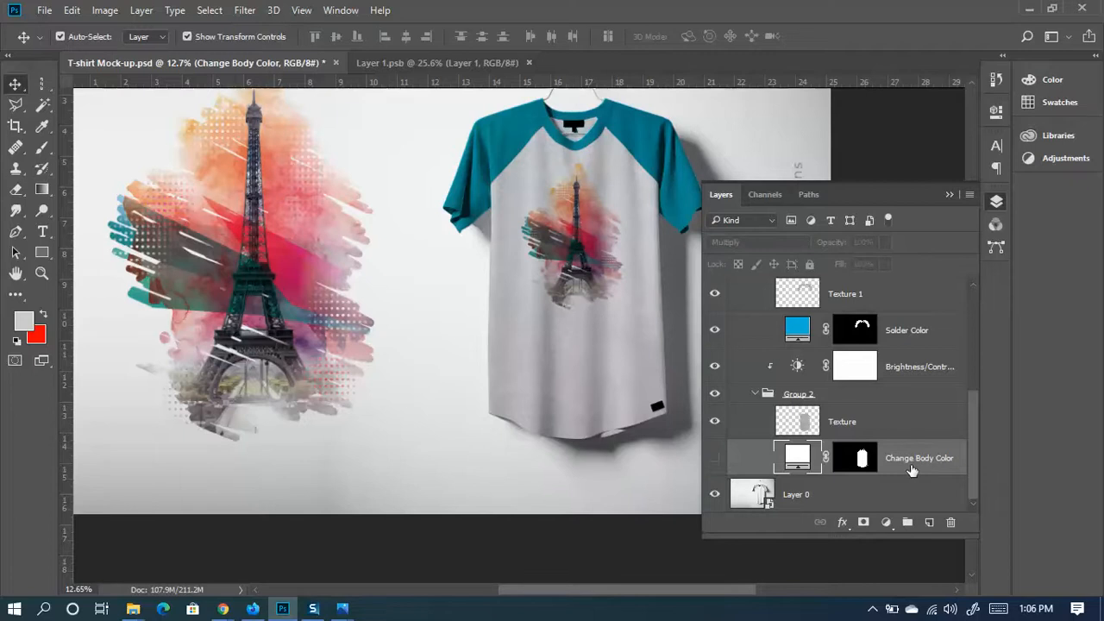
pyautogui.click(714, 458)
pyautogui.press('Delete')
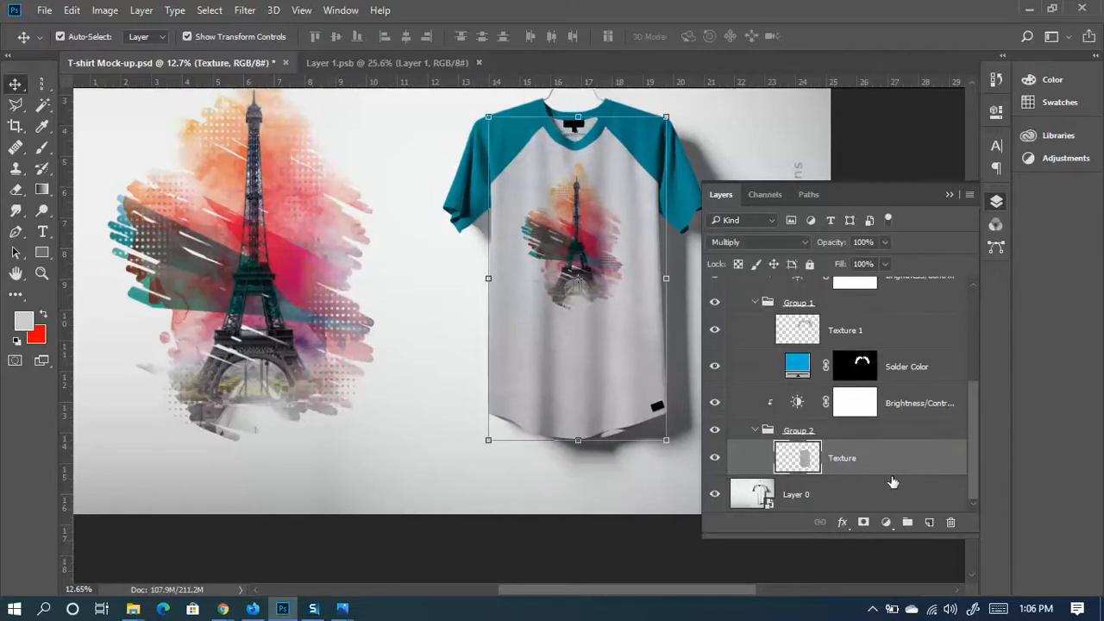
# Rename Group 2 as Body Texture
pyautogui.doubleClick(802, 430)
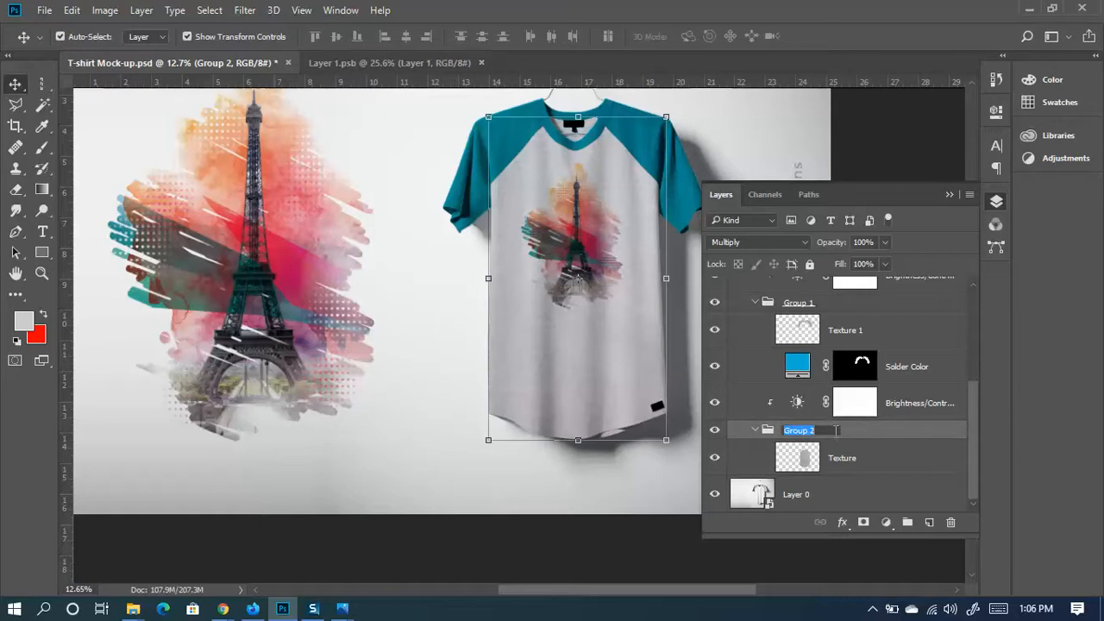
pyautogui.write('Body Texture')
pyautogui.press('Return')
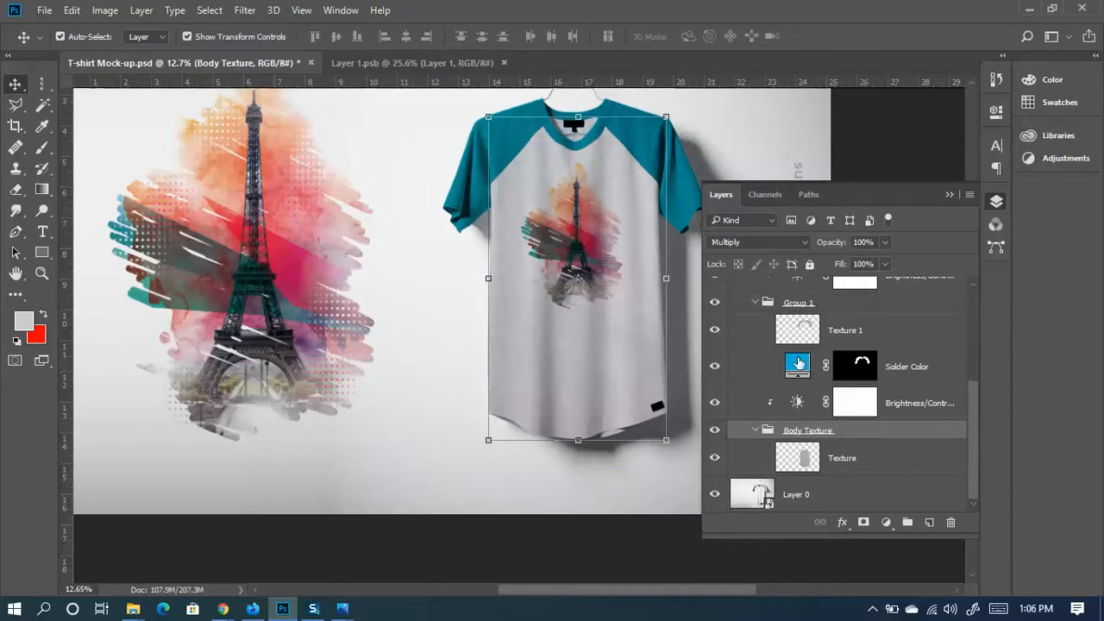
# Collapse and reopen the Don't Touch group, and compare the T-shirt with the Solder Color layer hidden and shown
pyautogui.scroll(4, 842, 406)
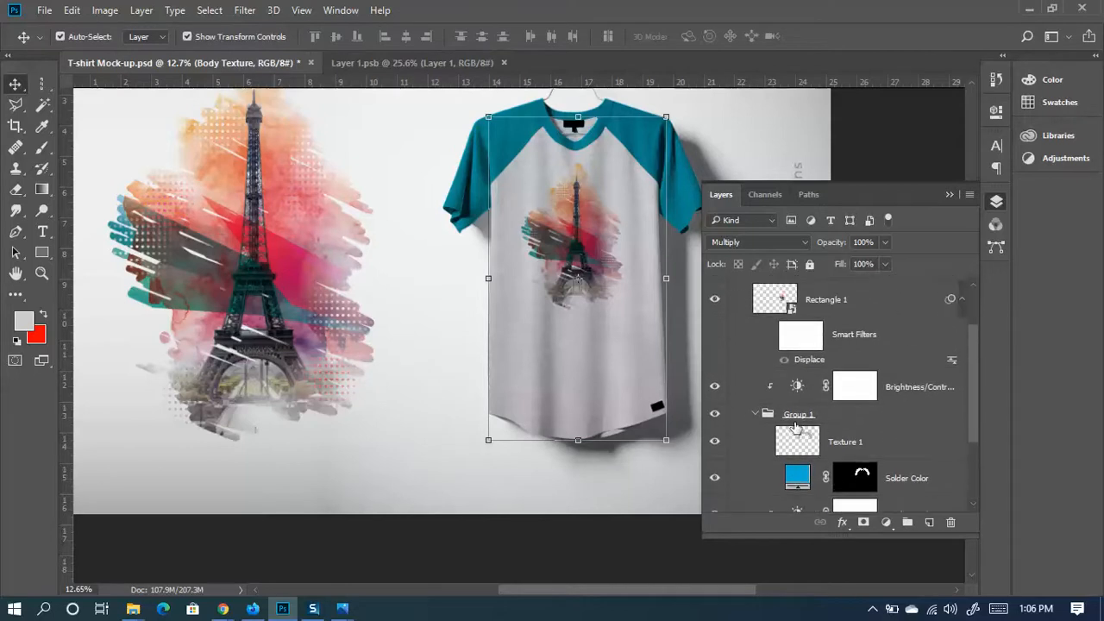
pyautogui.scroll(2, 789, 414)
pyautogui.click(759, 341)
pyautogui.click(733, 342)
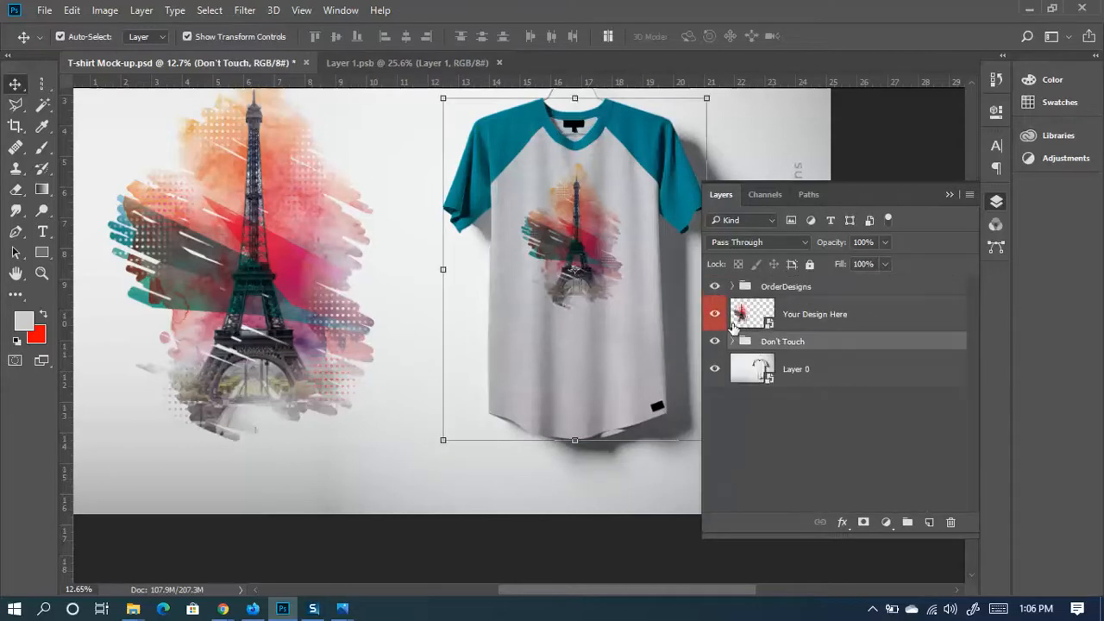
pyautogui.click(732, 342)
pyautogui.scroll(-3, 759, 388)
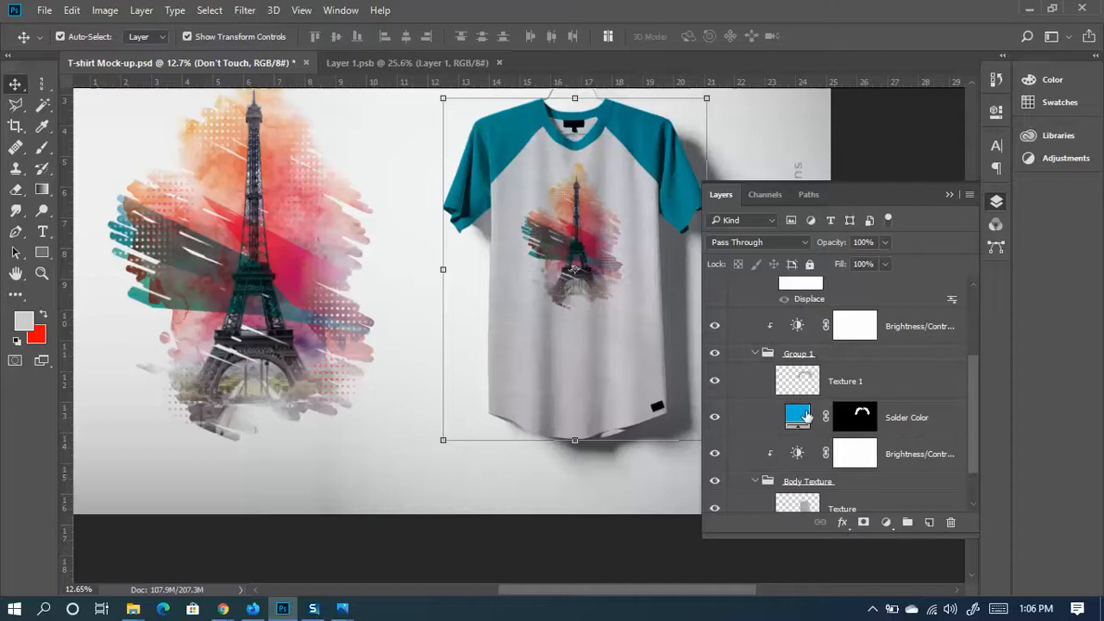
pyautogui.click(716, 417)
pyautogui.click(716, 418)
# Try several colours for the Solder Color fill, such as 32abc9, 6e9eaa, cd146f, f7186e and 00edcb
pyautogui.doubleClick(798, 416)
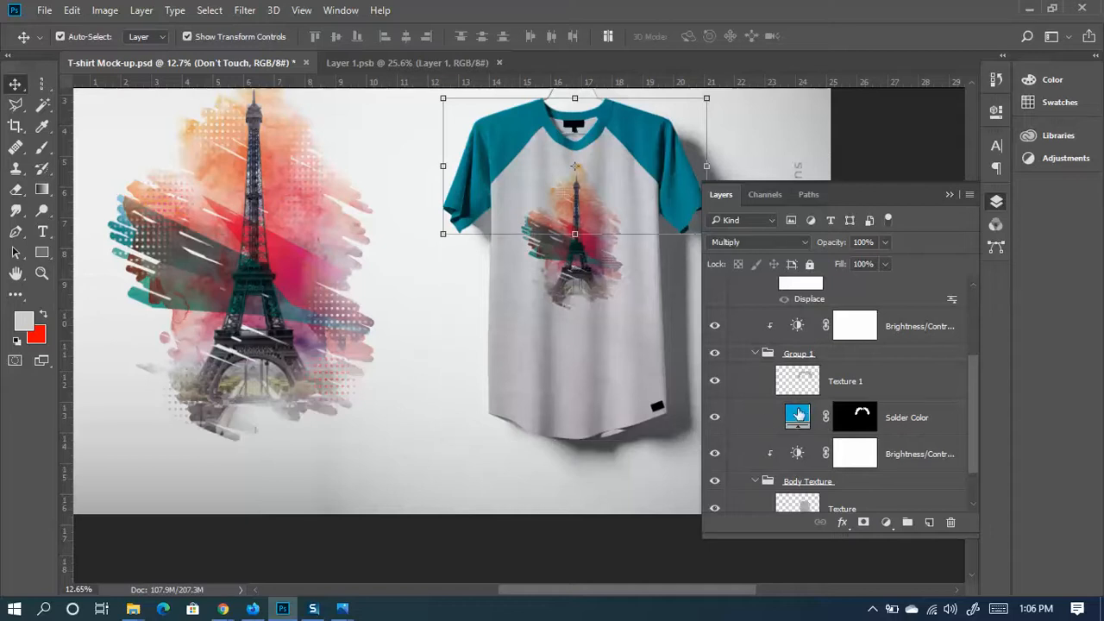
pyautogui.write('32abc9')
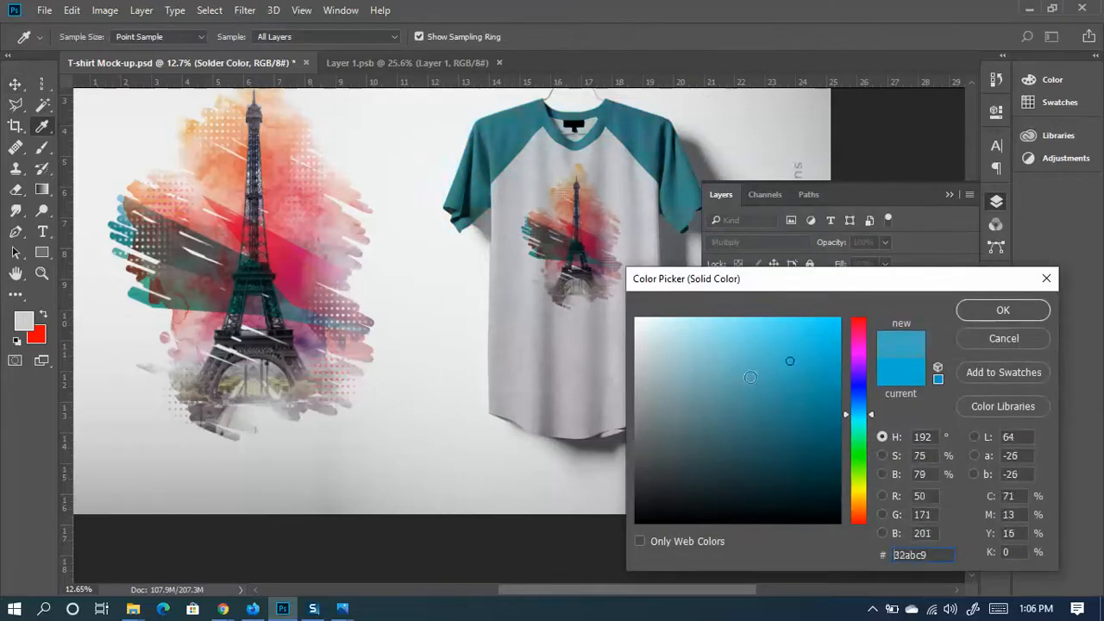
pyautogui.click(708, 388)
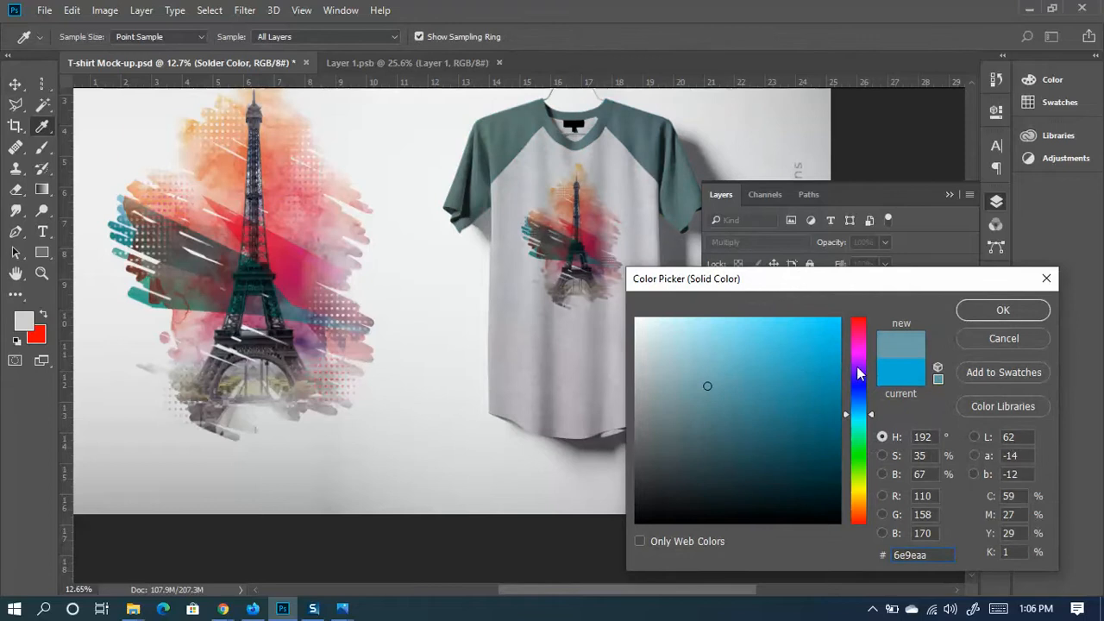
pyautogui.moveTo(861, 370)
pyautogui.mouseDown()
pyautogui.moveTo(865, 344)
pyautogui.moveTo(823, 349)
pyautogui.moveTo(809, 327)
pyautogui.moveTo(816, 443)
pyautogui.moveTo(822, 395)
pyautogui.moveTo(807, 347)
pyautogui.moveTo(786, 348)
pyautogui.moveTo(798, 344)
pyautogui.moveTo(864, 431)
pyautogui.moveTo(858, 494)
pyautogui.moveTo(860, 342)
pyautogui.moveTo(858, 382)
pyautogui.moveTo(857, 341)
pyautogui.moveTo(821, 358)
pyautogui.mouseUp()
pyautogui.click(686, 226)
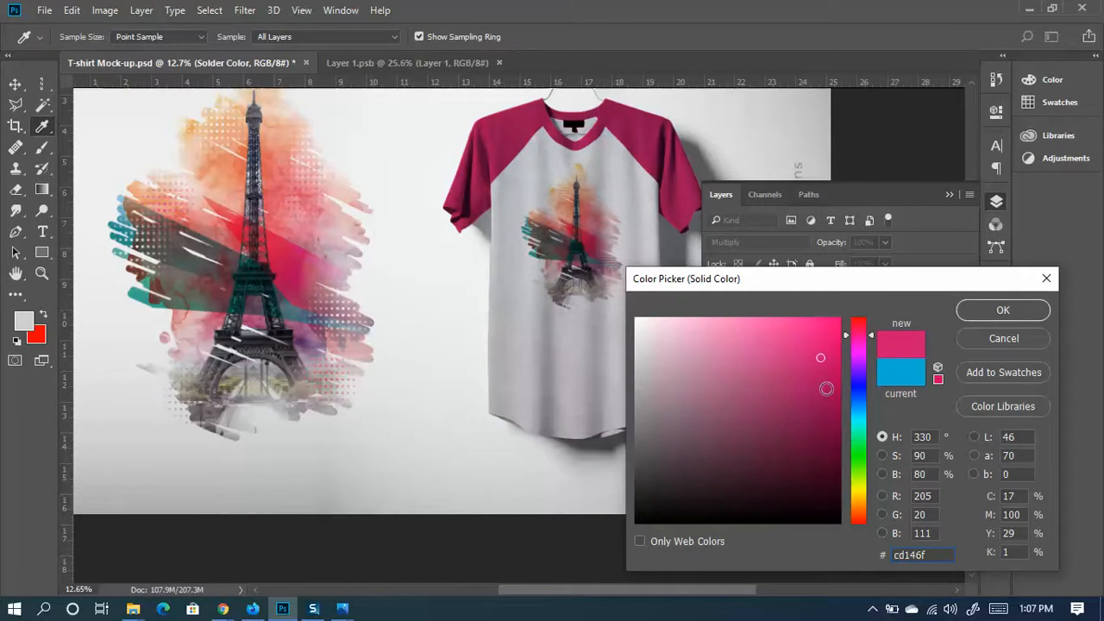
pyautogui.moveTo(826, 388)
pyautogui.mouseDown()
pyautogui.moveTo(814, 319)
pyautogui.moveTo(857, 392)
pyautogui.moveTo(857, 417)
pyautogui.mouseUp()
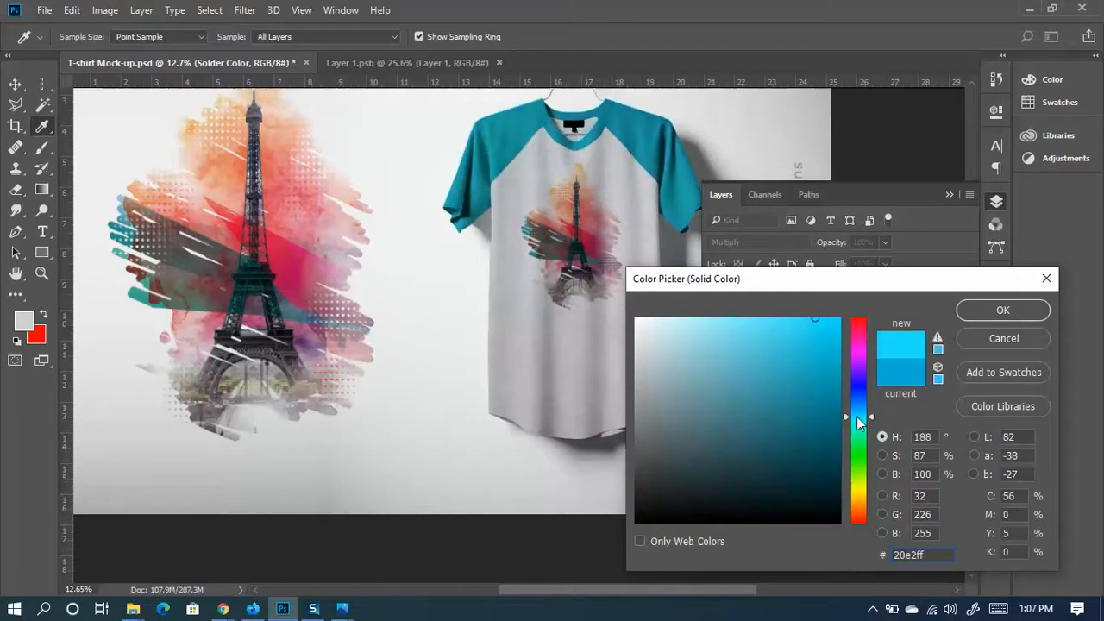
pyautogui.click(590, 240)
pyautogui.click(591, 239)
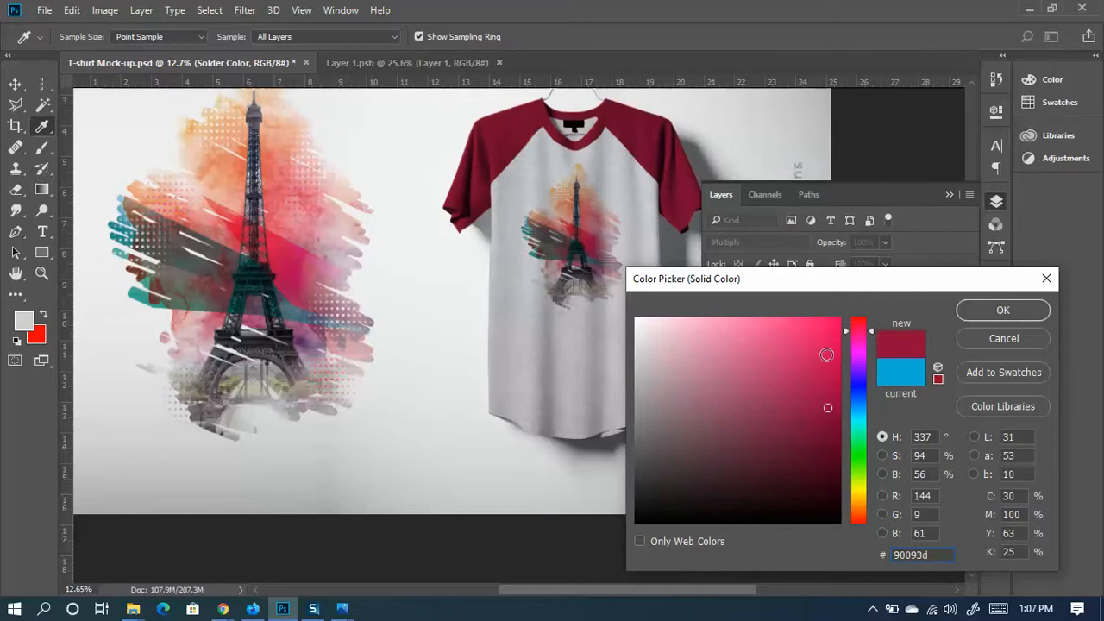
pyautogui.moveTo(826, 354); pyautogui.dragTo(821, 324)
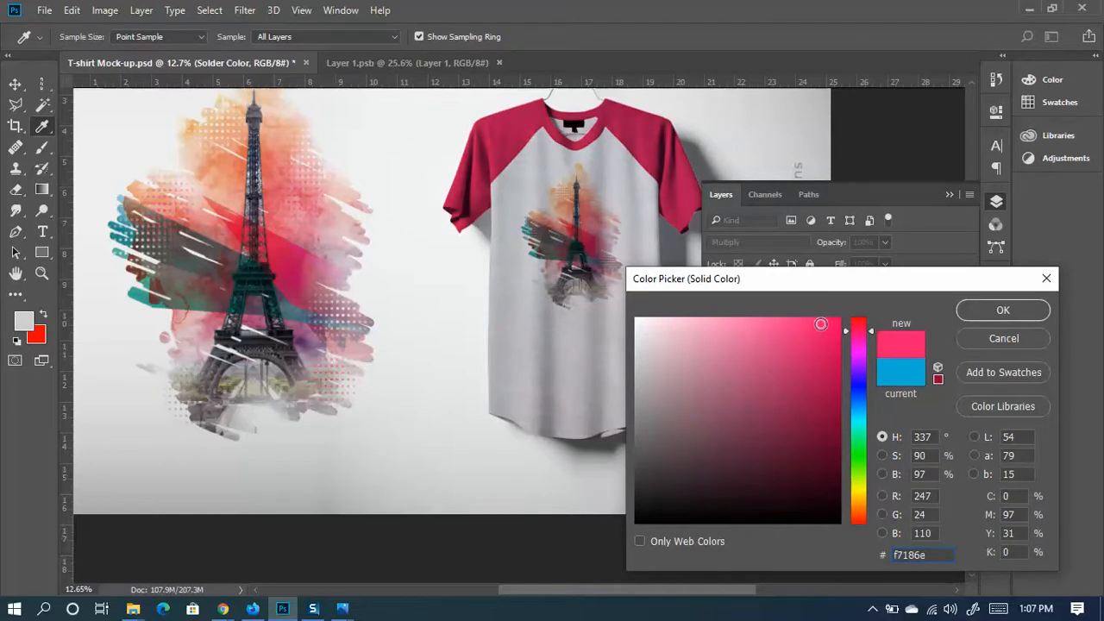
pyautogui.click(533, 252)
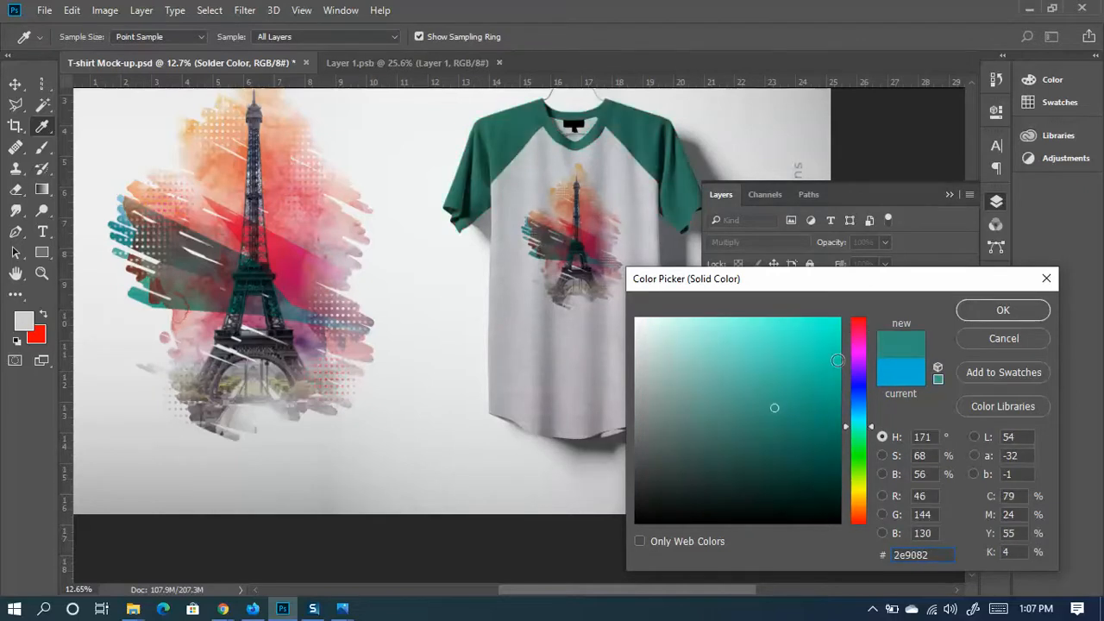
pyautogui.moveTo(838, 360); pyautogui.dragTo(844, 332)
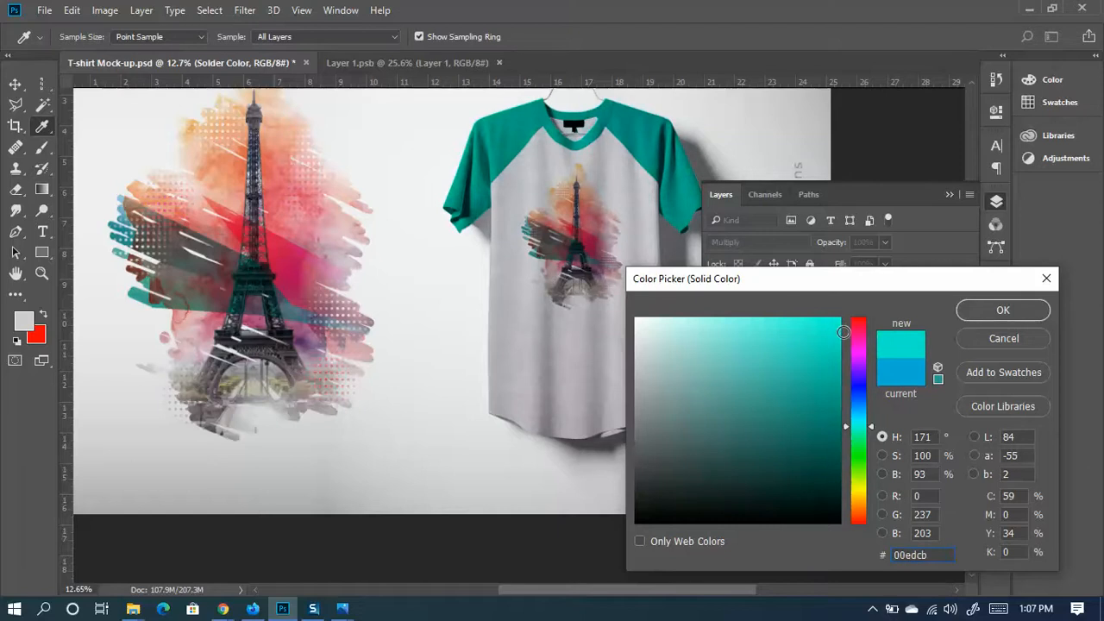
# Set the Solder Color fill to the bright pink e90a74 and apply it to the sleeves
pyautogui.click(594, 241)
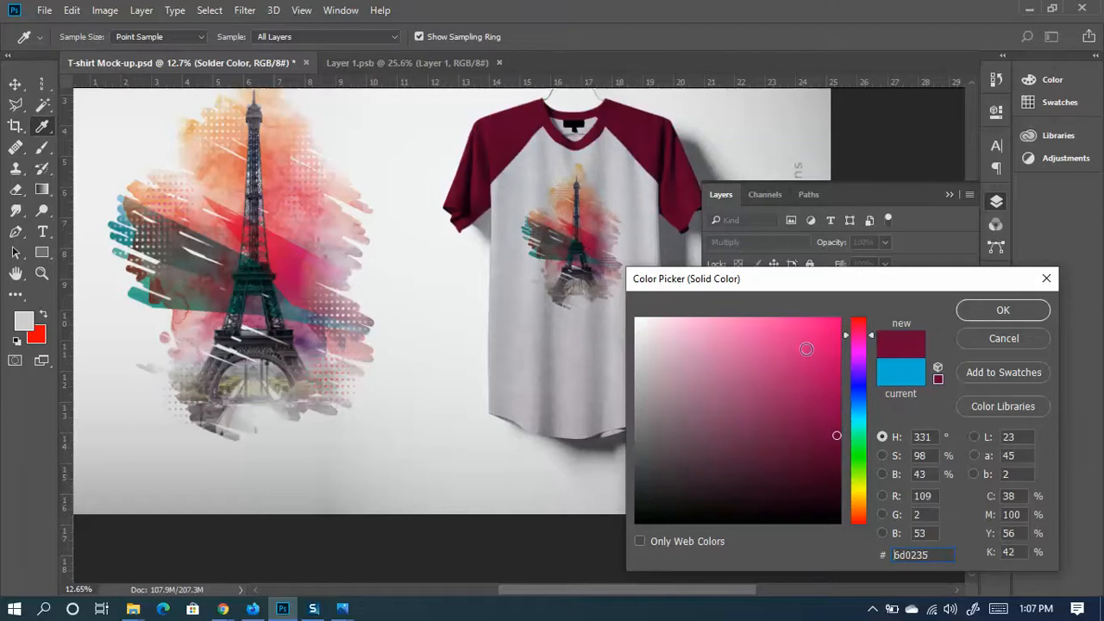
pyautogui.moveTo(837, 435); pyautogui.dragTo(841, 334)
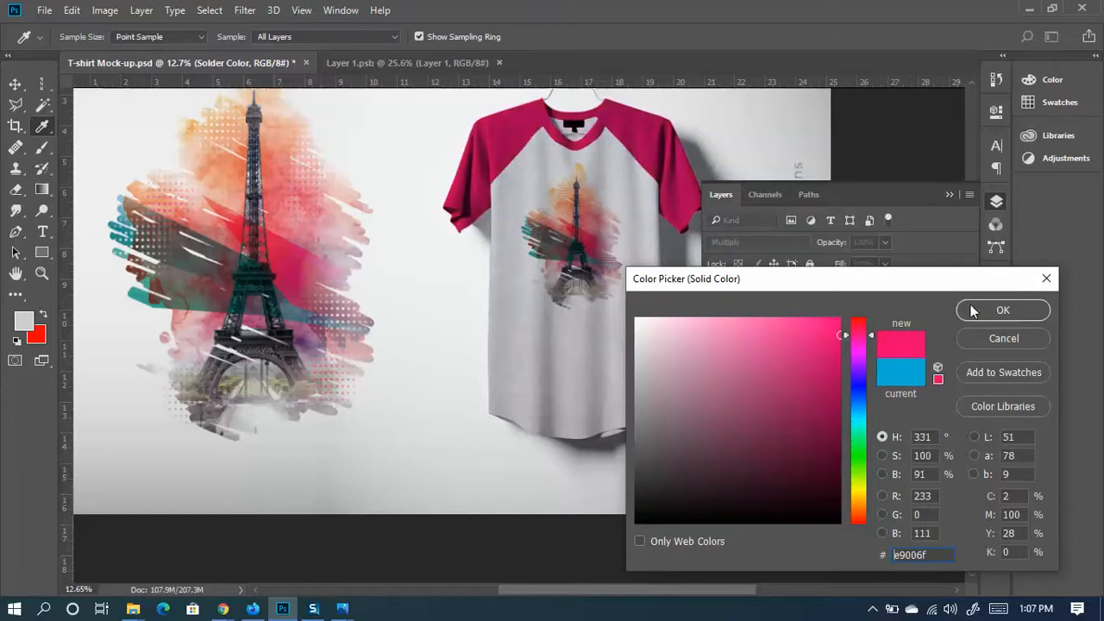
pyautogui.click(830, 335)
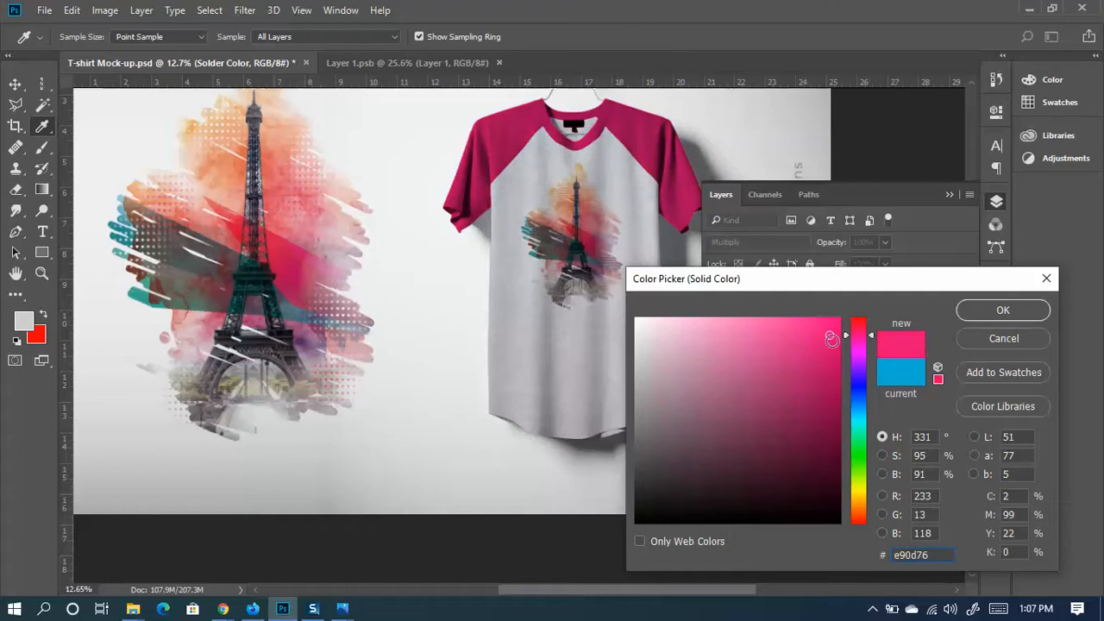
pyautogui.moveTo(832, 342); pyautogui.dragTo(831, 335)
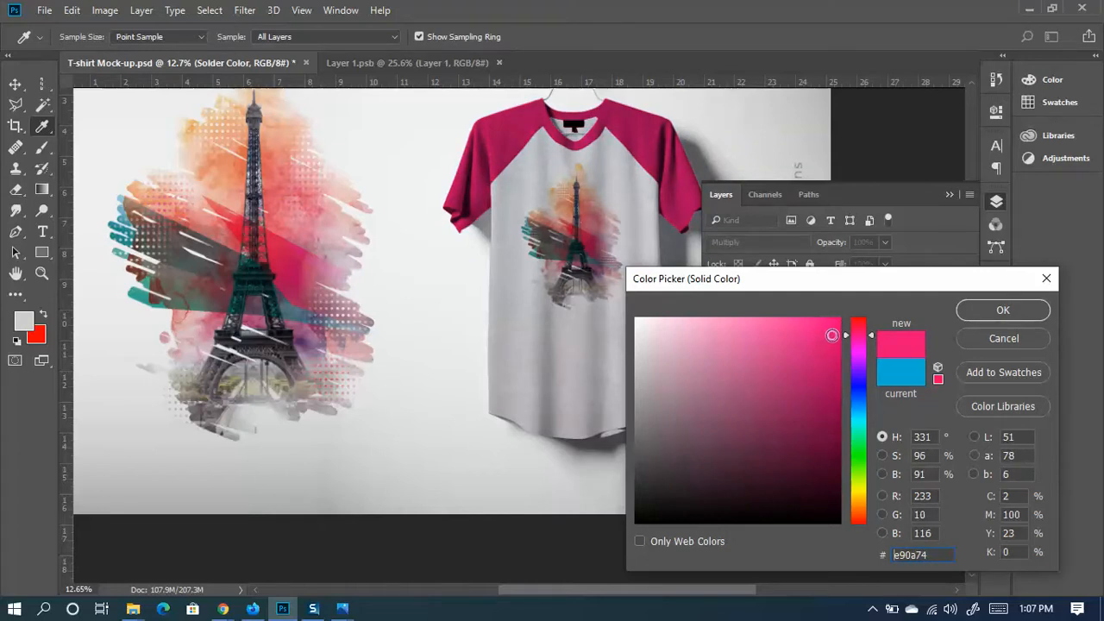
pyautogui.click(1003, 311)
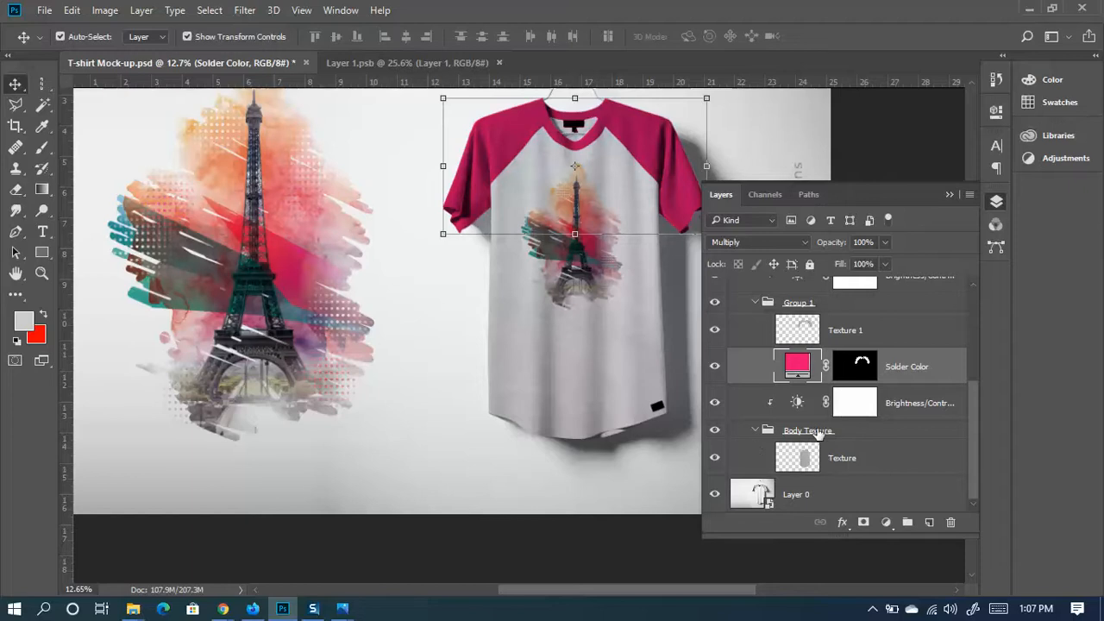
# Compare the T-shirt with the Texture layer in the Body Texture group hidden and shown
pyautogui.scroll(1, 820, 423)
pyautogui.scroll(-1, 781, 470)
pyautogui.click(714, 462)
pyautogui.click(715, 462)
# Change the Solder Color fill to a bright blue and save T-shirt Mock-up.psd
pyautogui.doubleClick(798, 365)
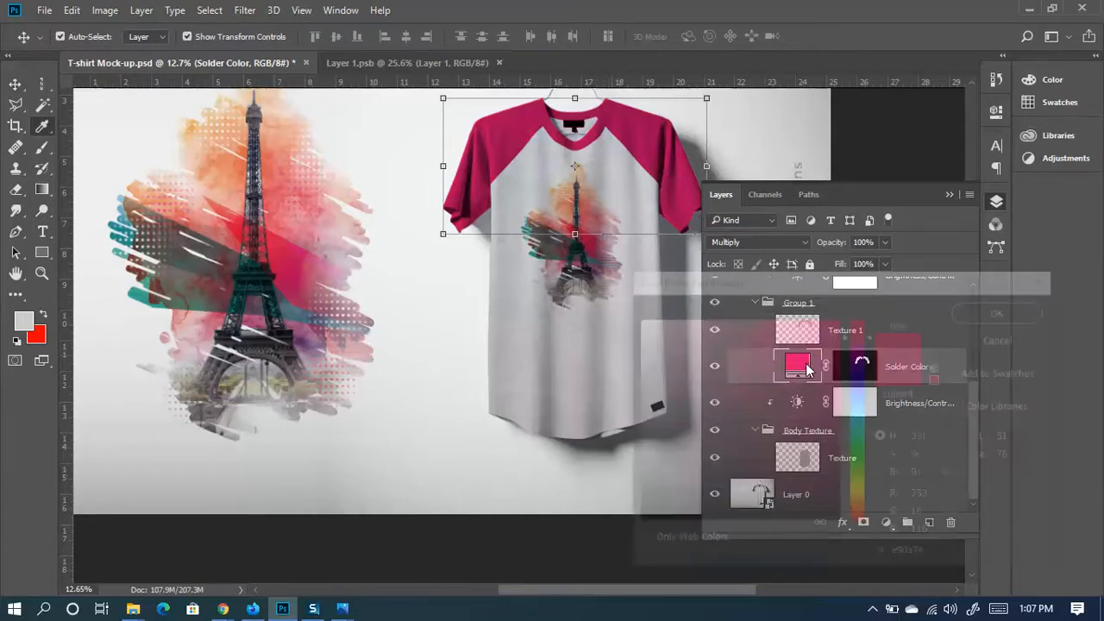
pyautogui.moveTo(851, 408); pyautogui.dragTo(851, 414)
pyautogui.click(984, 310)
pyautogui.press('v')
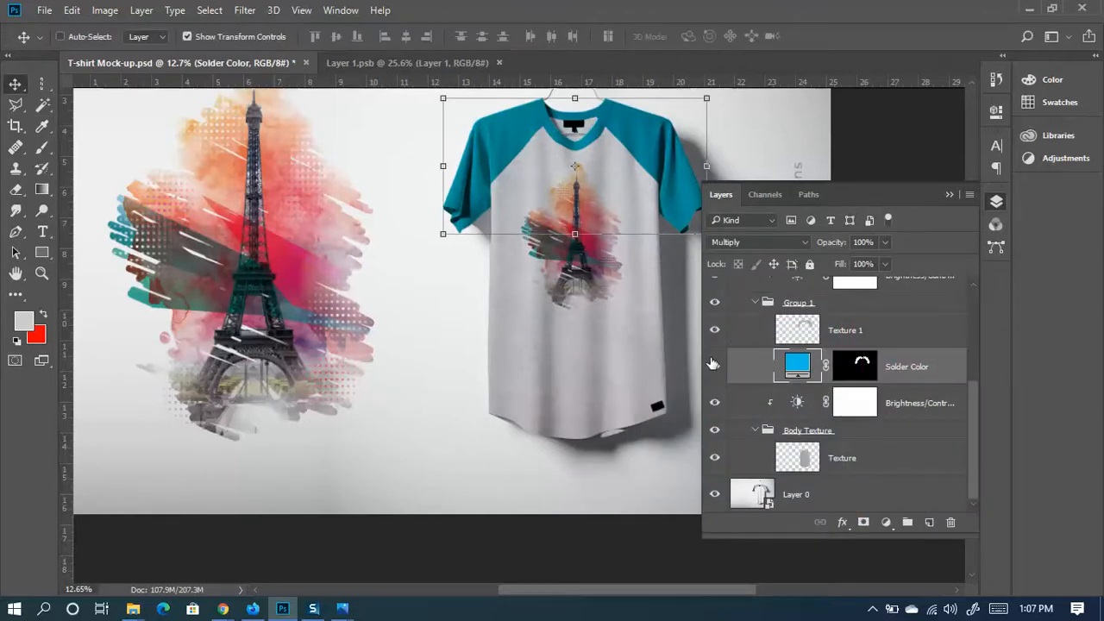
pyautogui.hotkey('ctrl', 's')
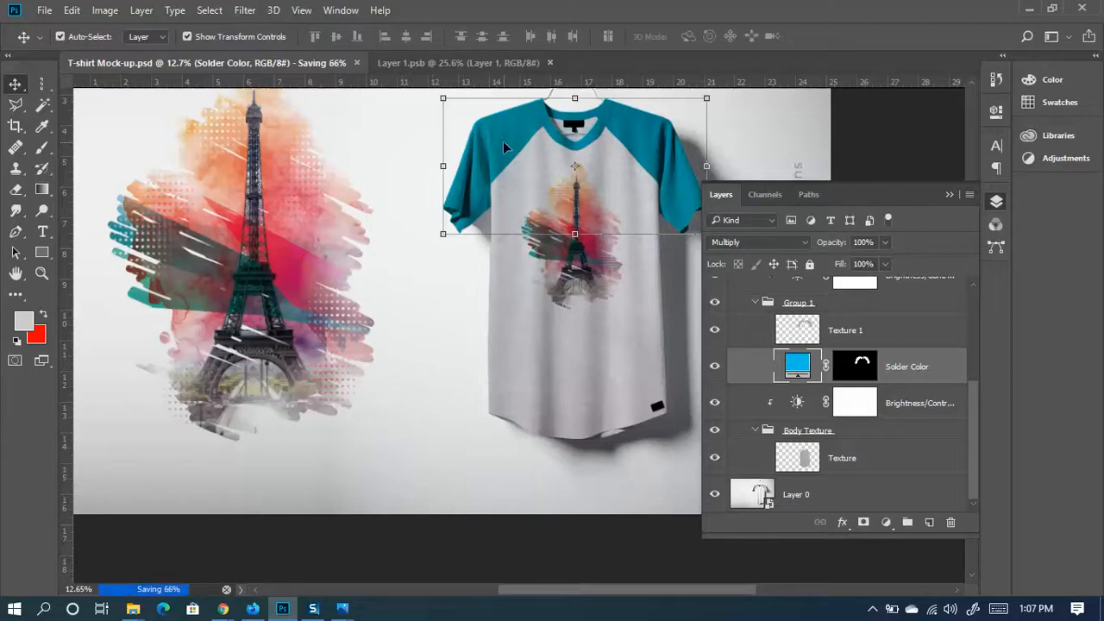
# Switch to the Class 28 folder in File Explorer, refresh it, and open T-shirt Mock-up.psd in Photoshop
pyautogui.click(1028, 8)
pyautogui.rightClick(765, 377)
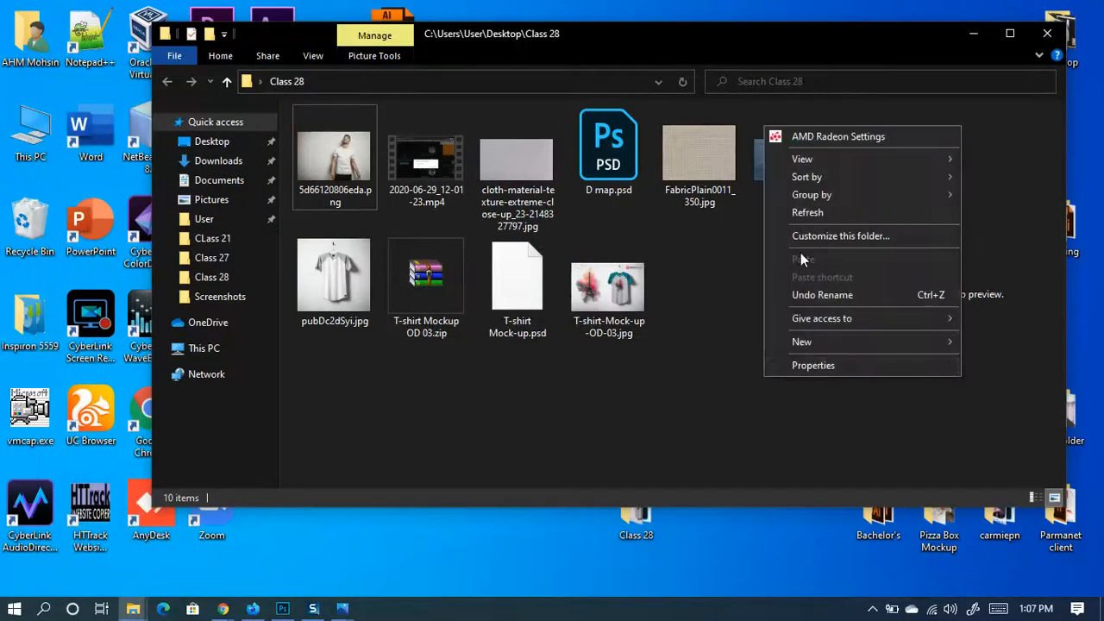
pyautogui.click(812, 215)
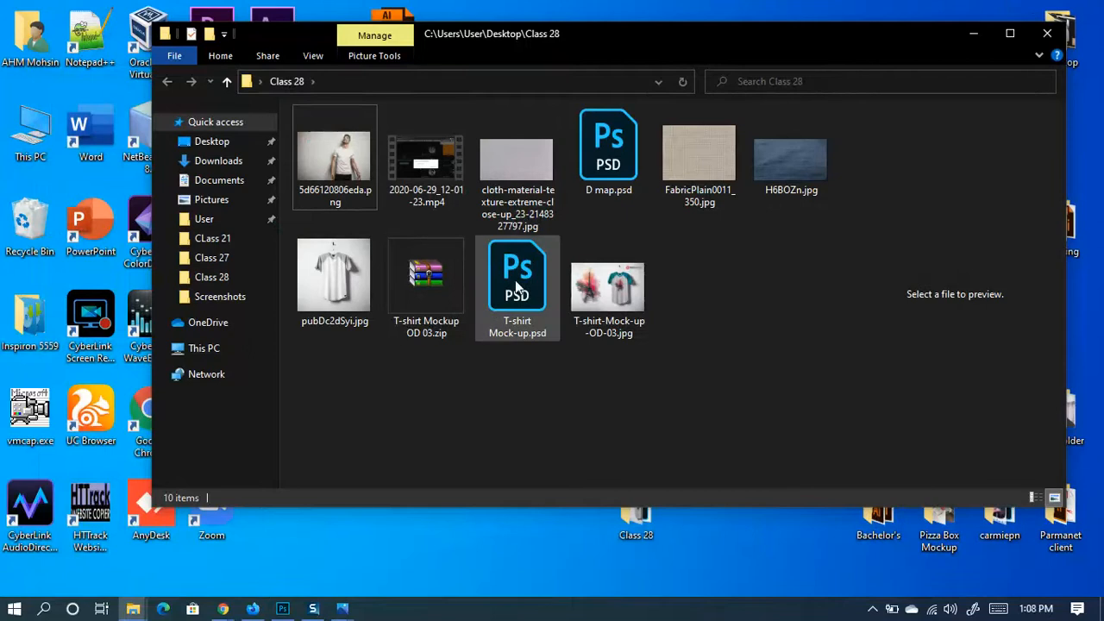
pyautogui.rightClick(768, 402)
pyautogui.click(830, 238)
pyautogui.doubleClick(556, 336)
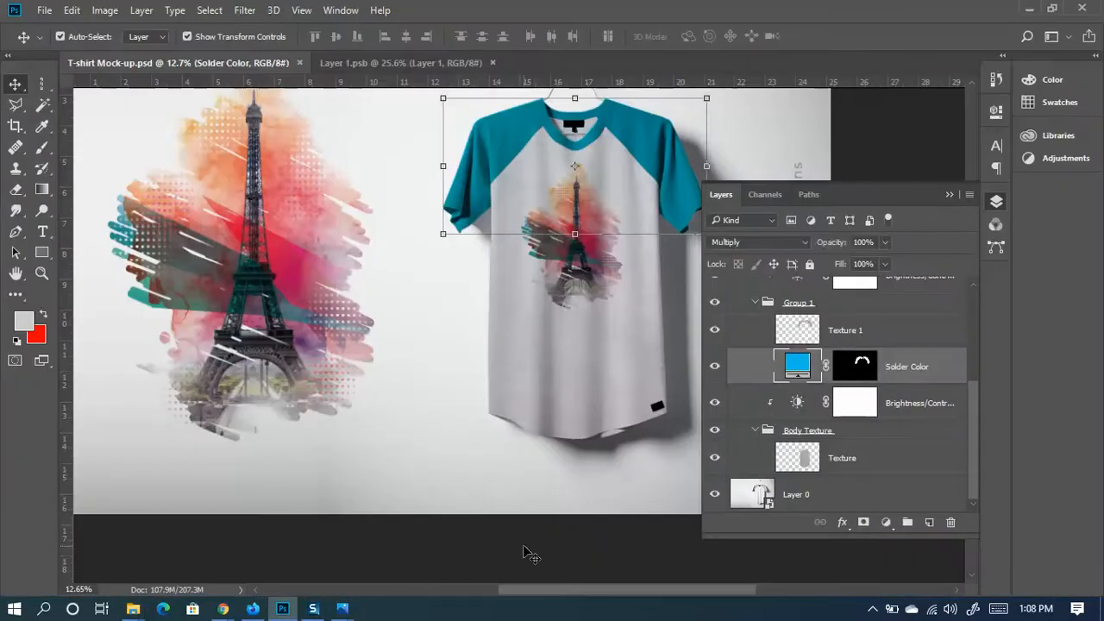
# Deselect all layers, collapse the Group 1, Body Texture and Don't Touch groups, and save the mock-up
pyautogui.click(524, 552)
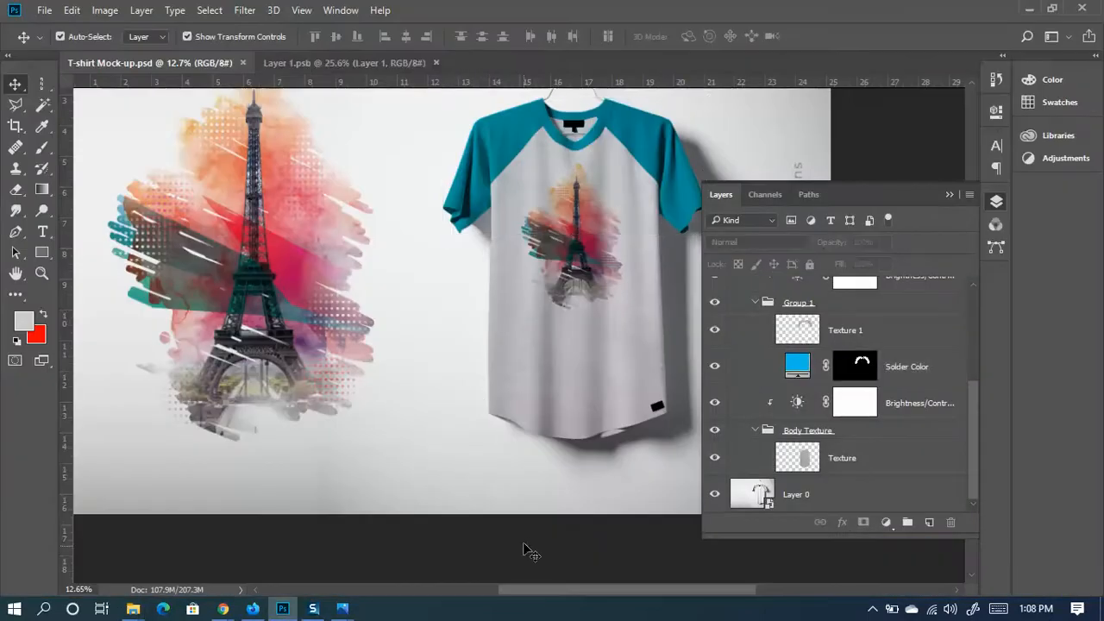
pyautogui.click(756, 303)
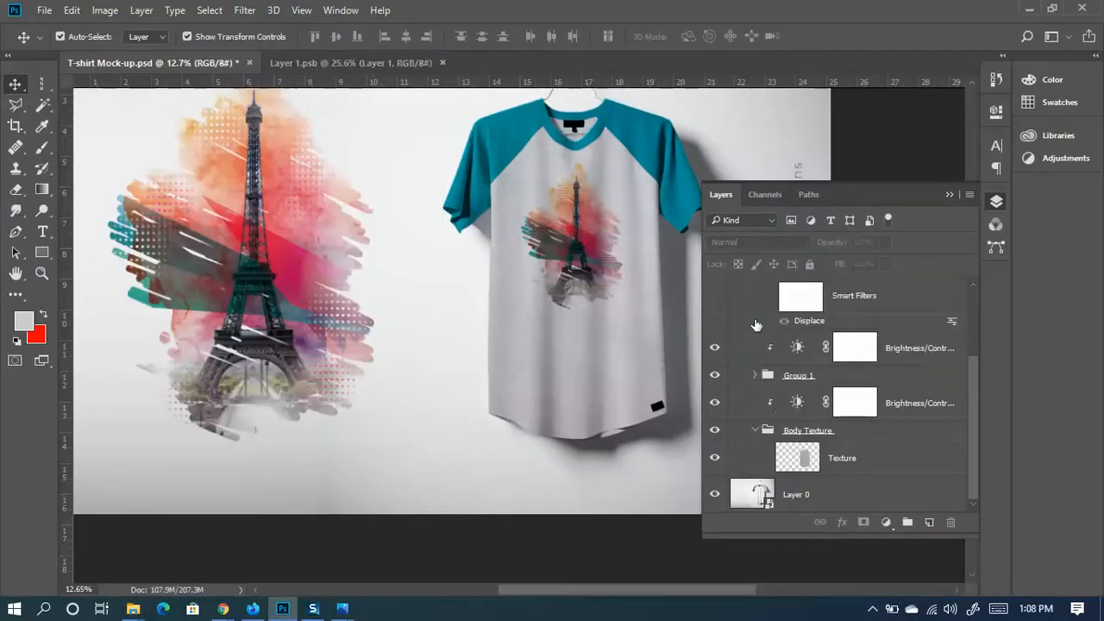
pyautogui.click(756, 429)
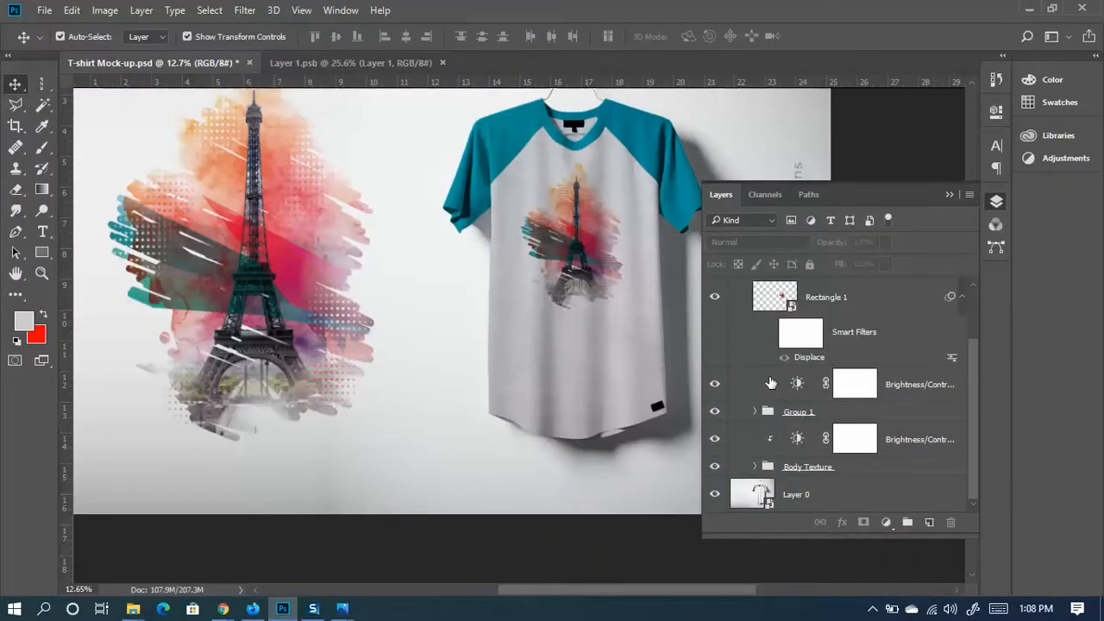
pyautogui.scroll(2, 751, 379)
pyautogui.click(732, 317)
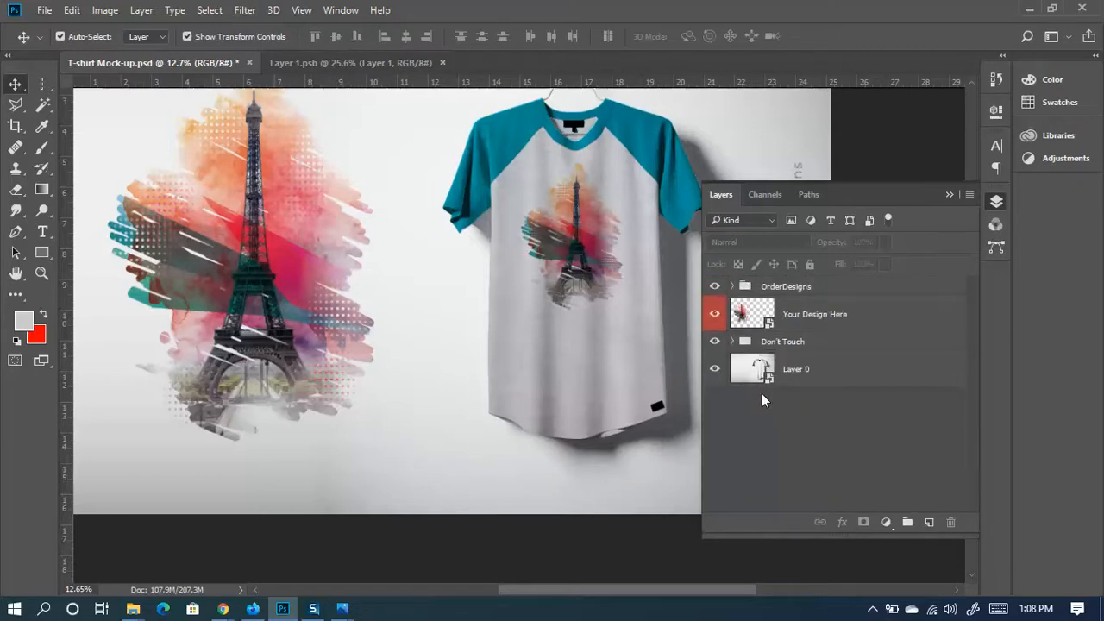
pyautogui.hotkey('ctrl', 's')
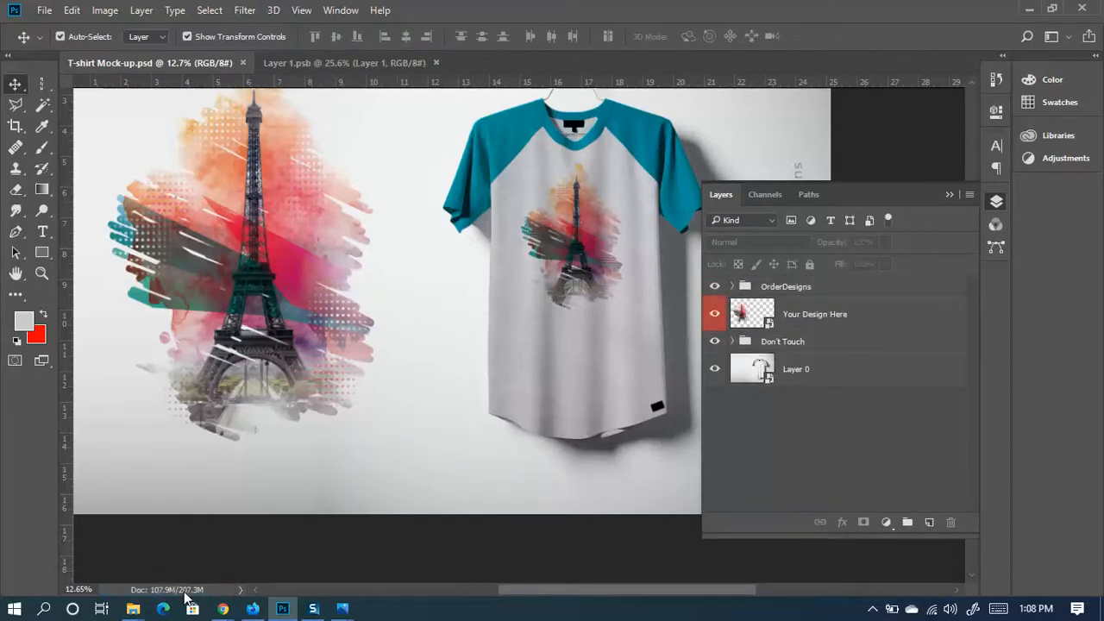
# Switch to File Explorer, refresh the Class 28 folder, check the file size of T-shirt Mock-up.psd, and return to Photoshop
pyautogui.click(1025, 8)
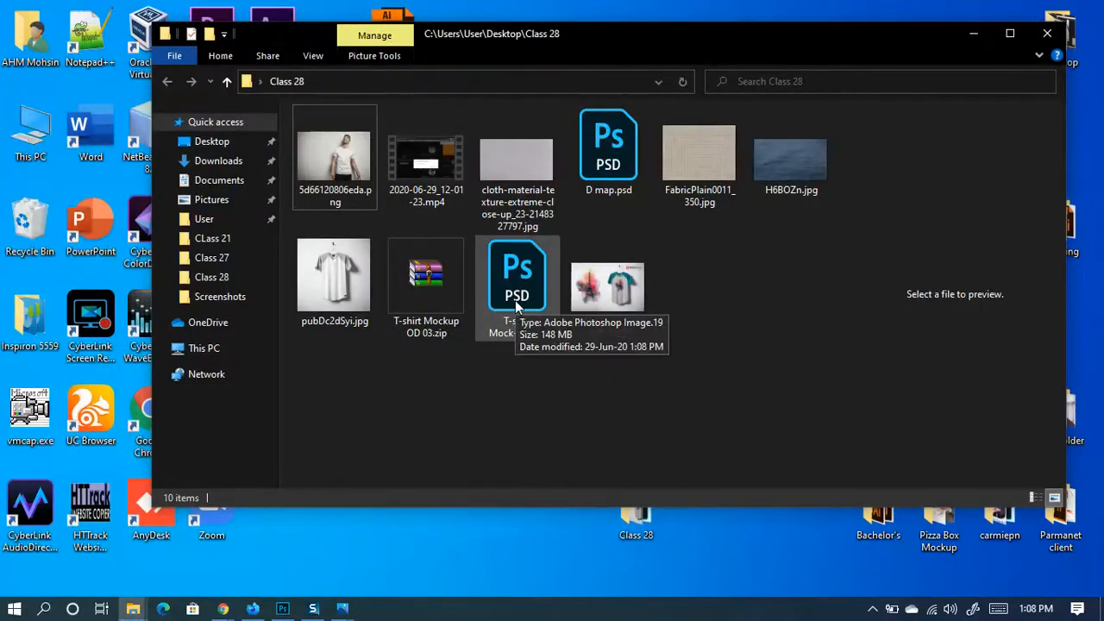
pyautogui.rightClick(767, 325)
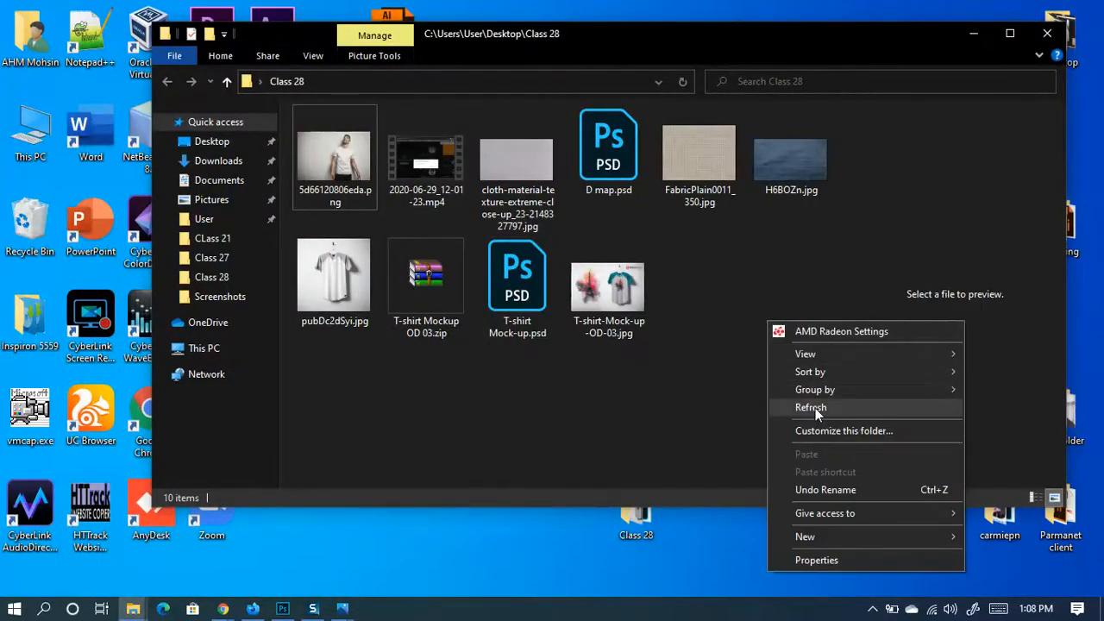
pyautogui.click(813, 408)
pyautogui.rightClick(734, 316)
pyautogui.click(770, 401)
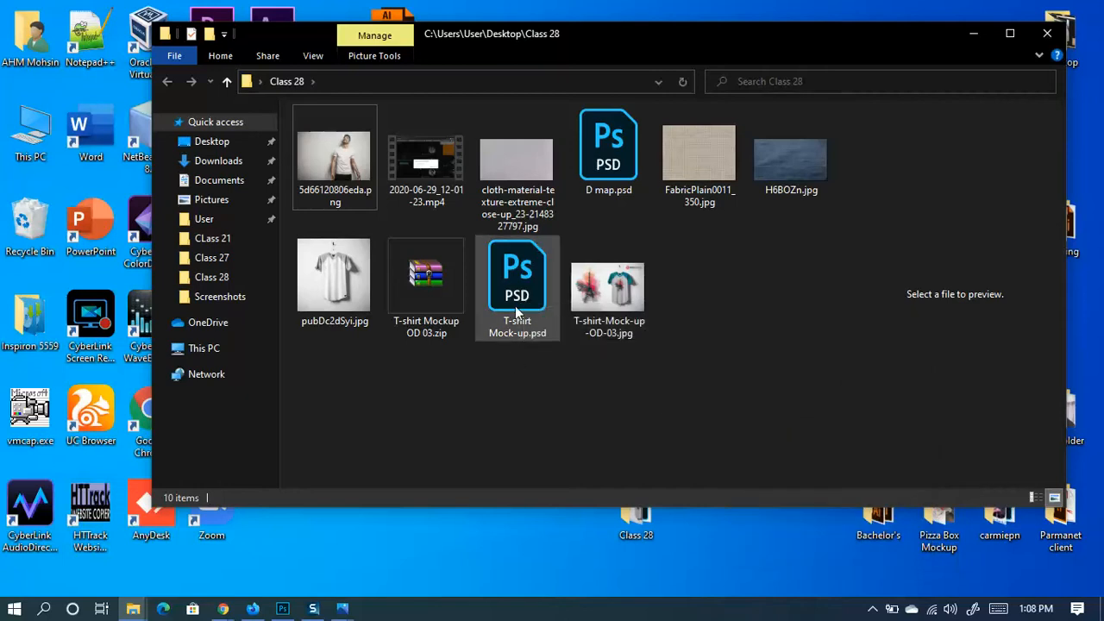
pyautogui.click(282, 608)
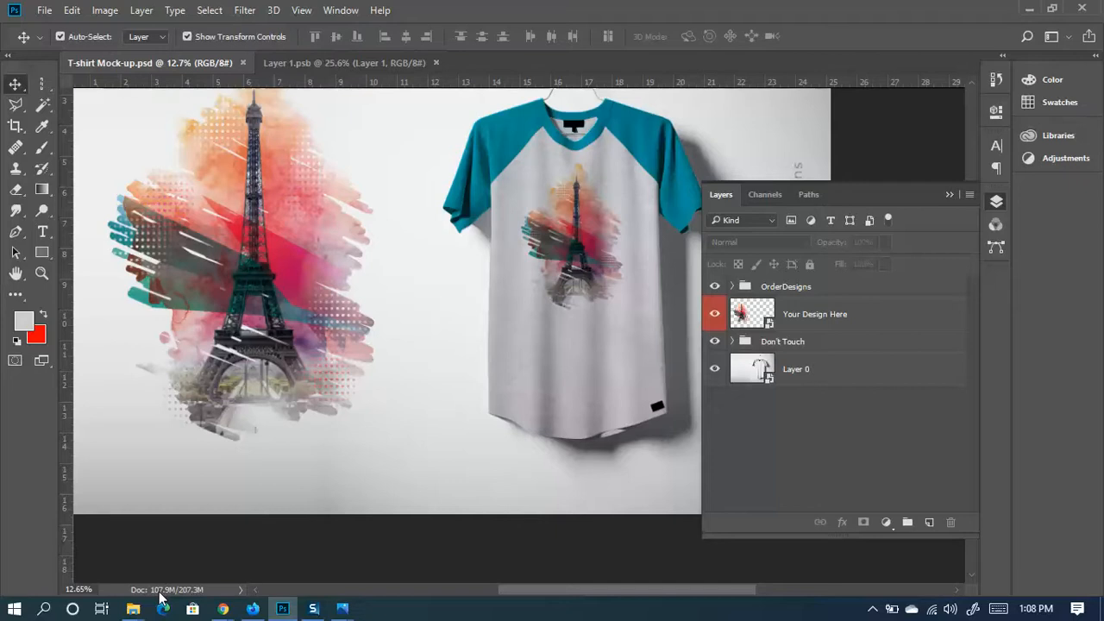
# Expand the Don't Touch group to show its layers and subgroups
pyautogui.click(47, 11)
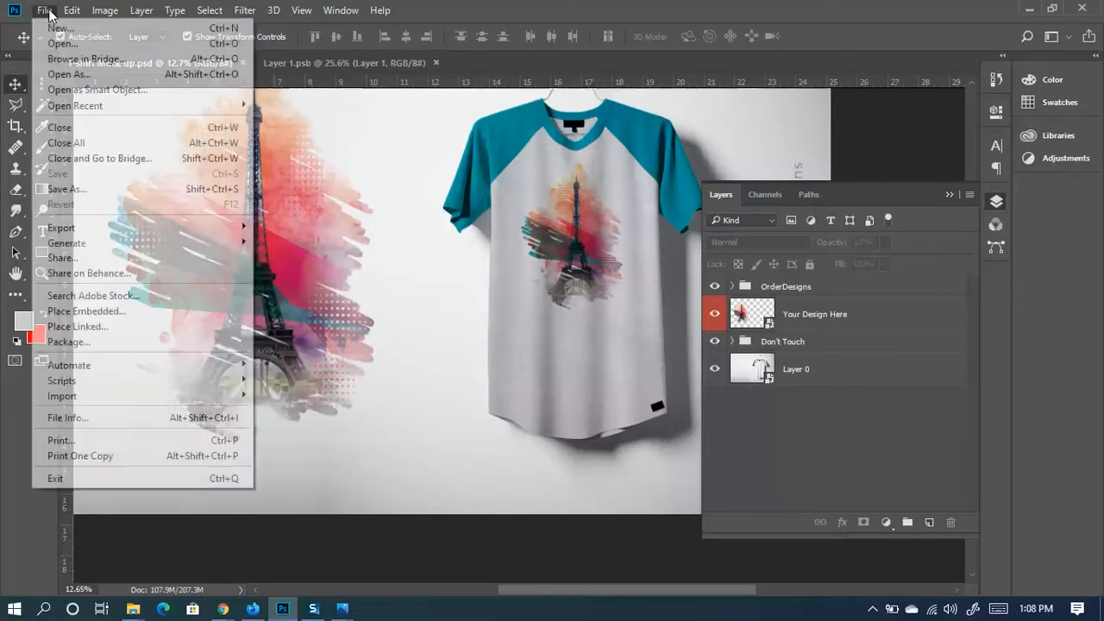
pyautogui.click(770, 344)
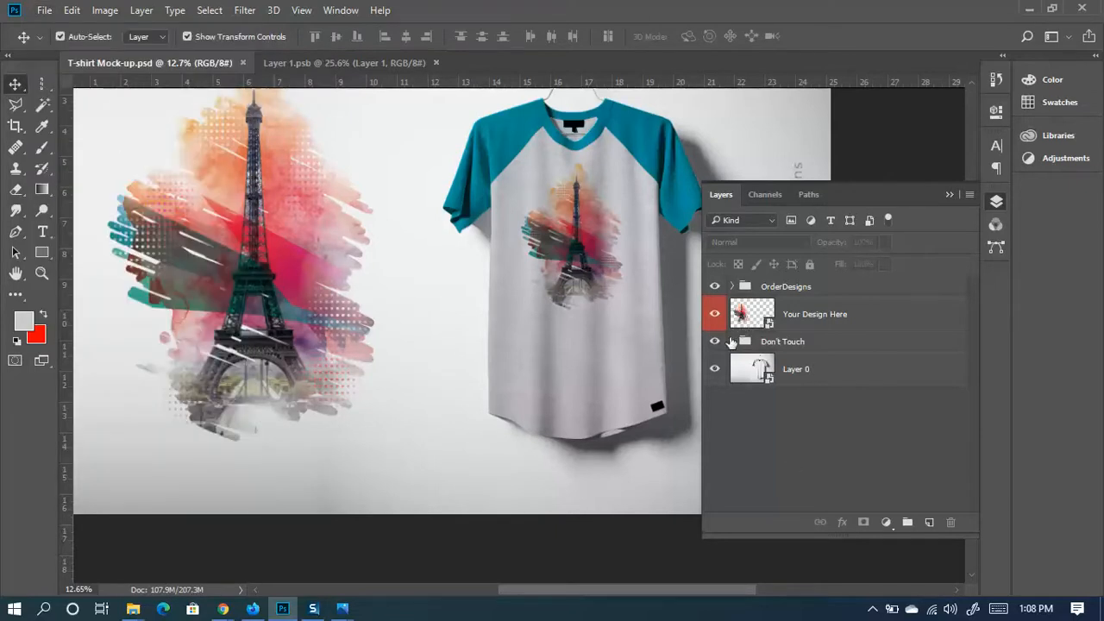
pyautogui.click(732, 343)
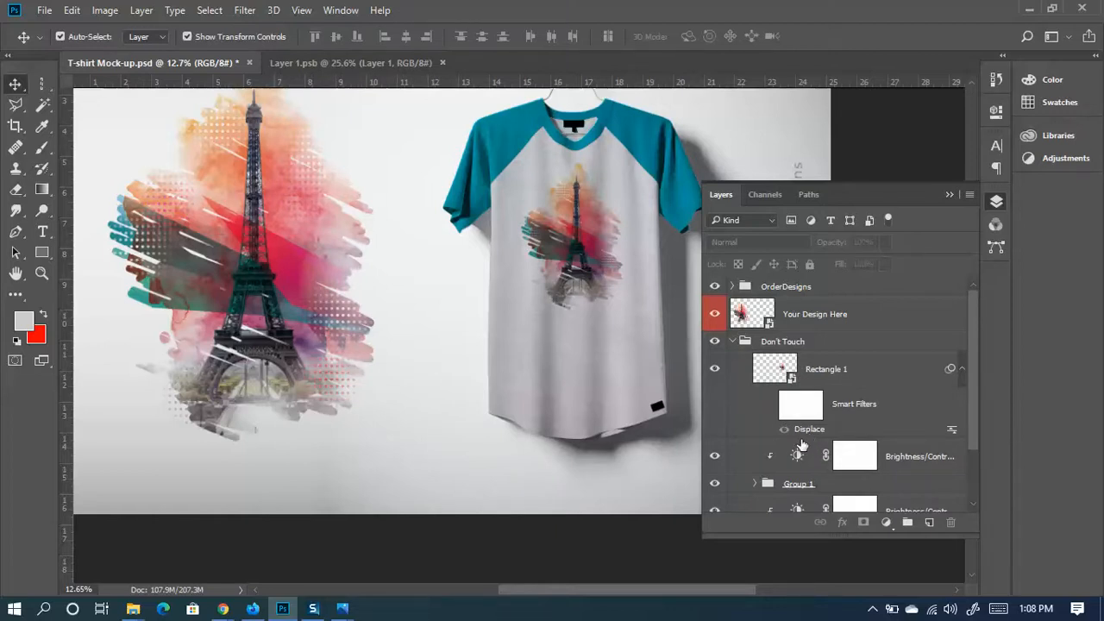
# Review the layers inside the Don't Touch group, collapse the group, and inspect the shirt on the canvas
pyautogui.click(736, 339)
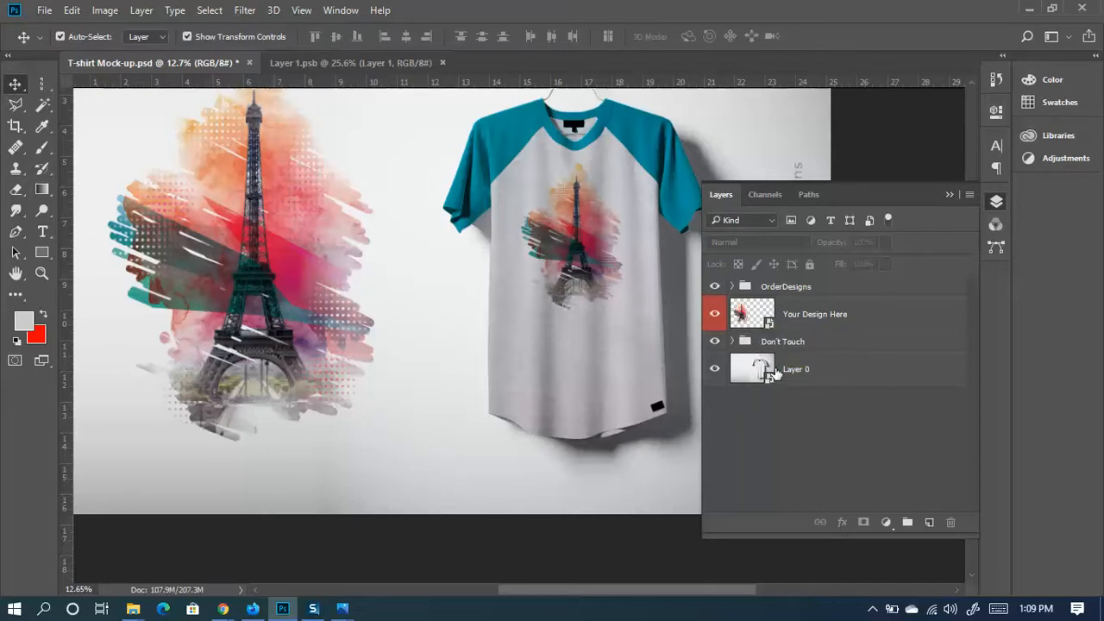
pyautogui.click(734, 342)
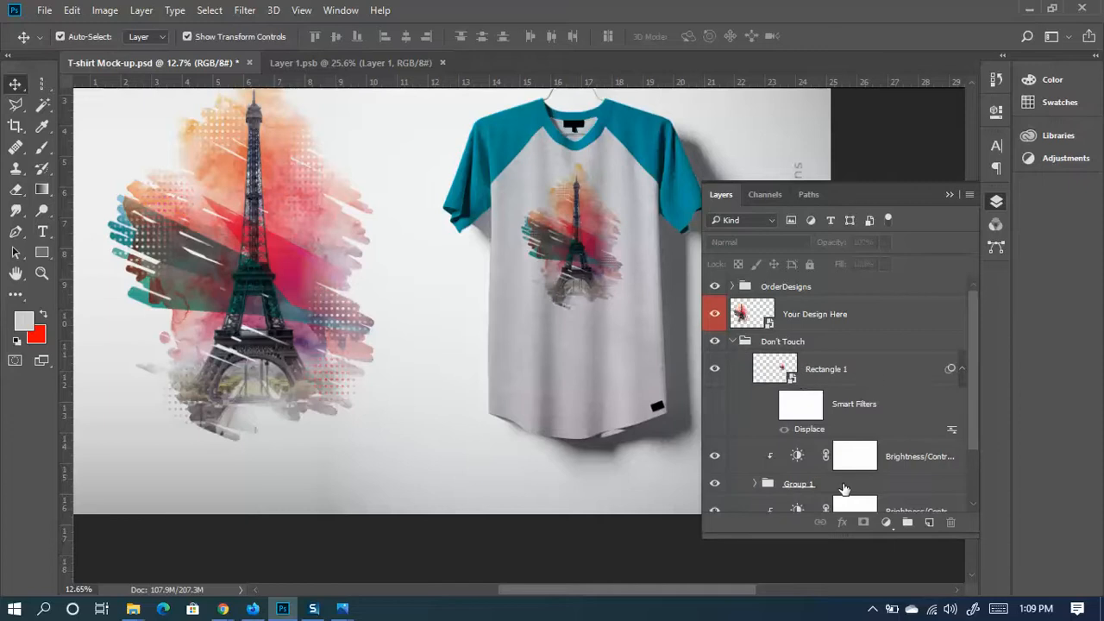
pyautogui.scroll(-3, 844, 466)
pyautogui.scroll(3, 850, 488)
pyautogui.click(733, 342)
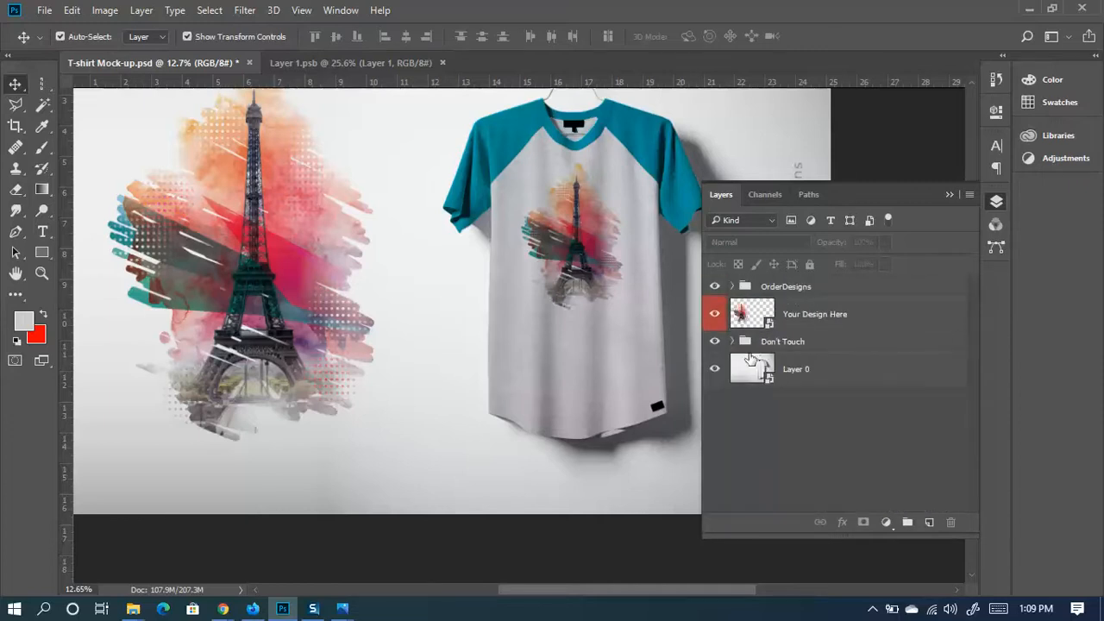
pyautogui.scroll(4, 749, 357)
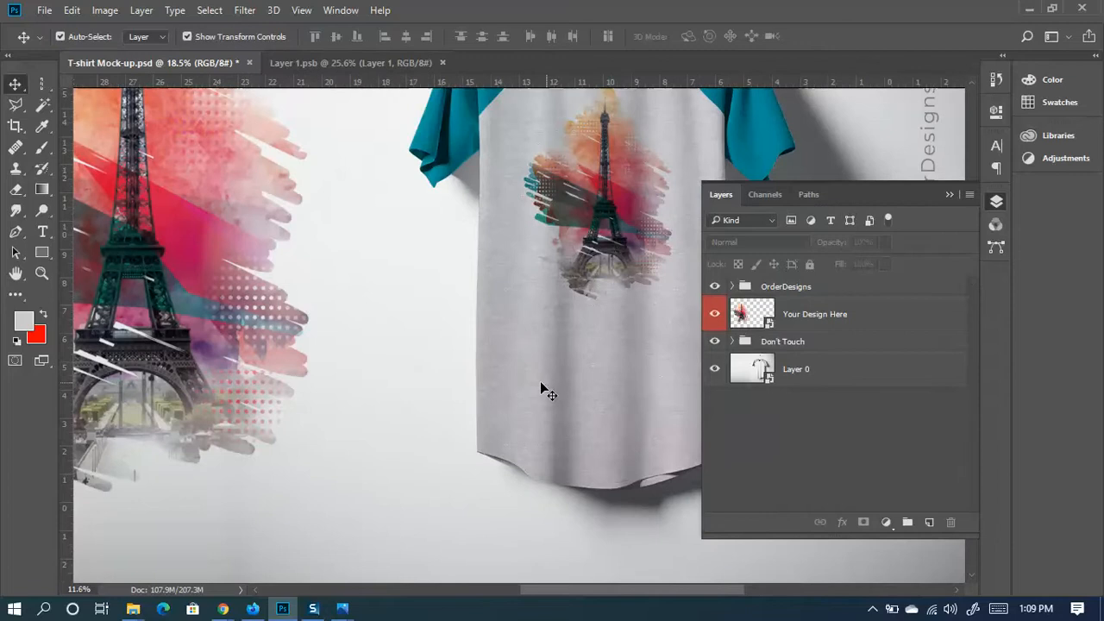
pyautogui.scroll(-5, 541, 381)
# Draw a rectangle shape about 7198 × 4886 px and stretch its edges to cover the entire canvas
pyautogui.click(949, 195)
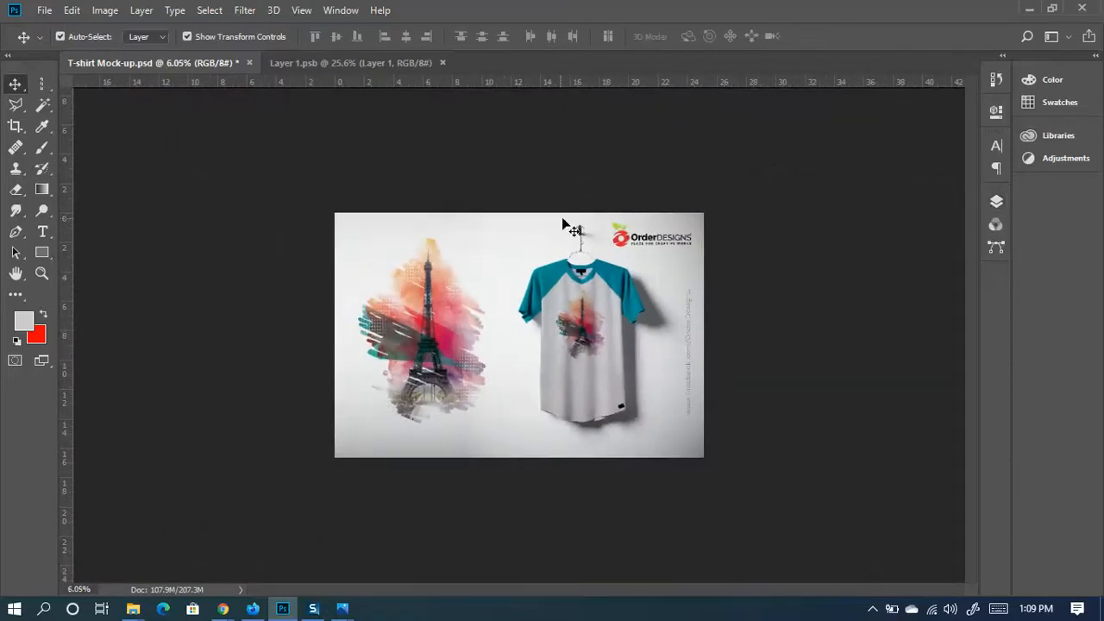
pyautogui.press('u')
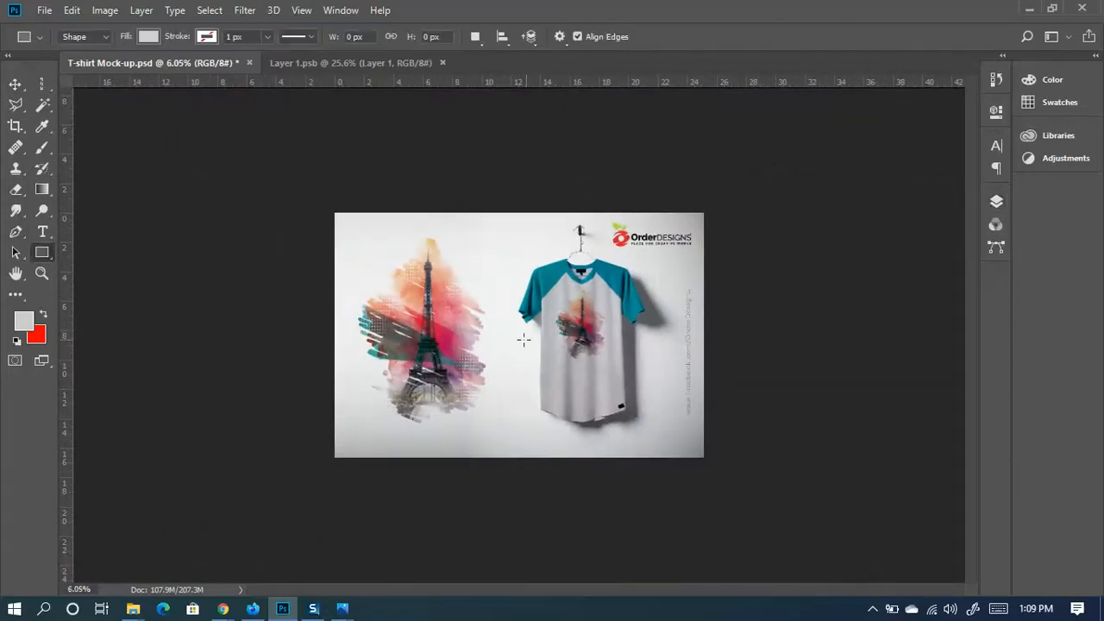
pyautogui.moveTo(331, 214); pyautogui.dragTo(690, 457)
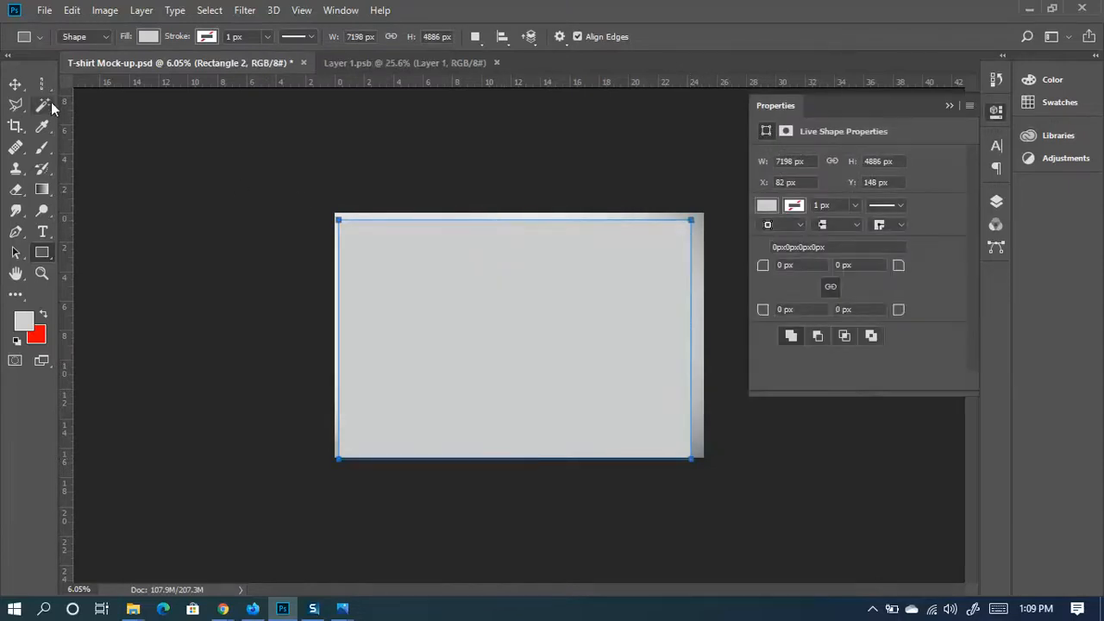
pyautogui.click(15, 84)
pyautogui.moveTo(509, 220); pyautogui.dragTo(509, 212)
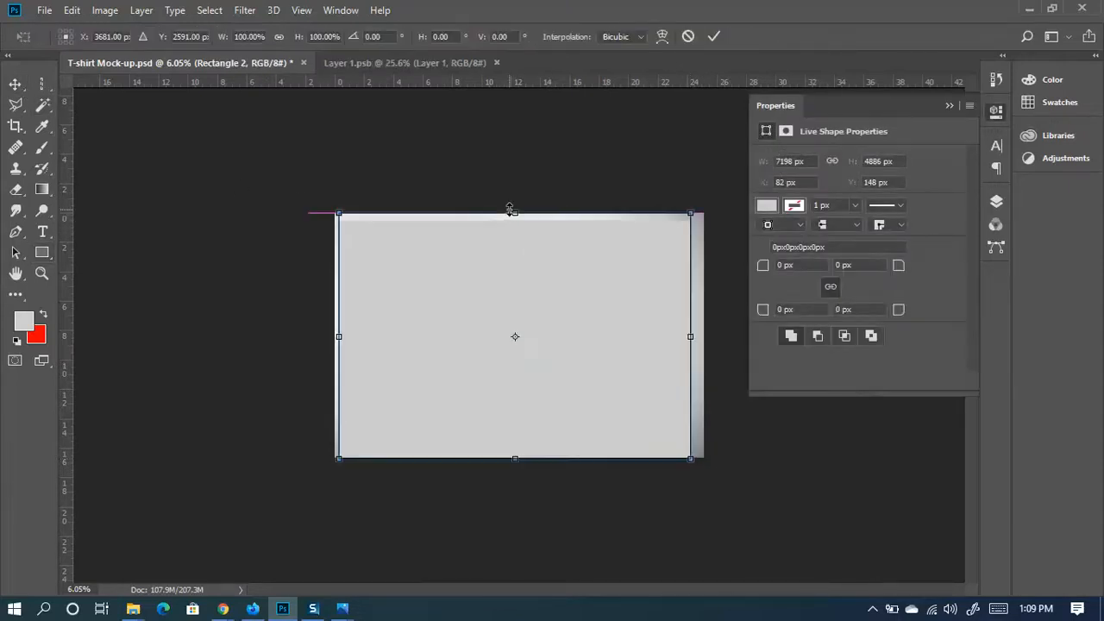
pyautogui.moveTo(339, 337); pyautogui.dragTo(335, 336)
pyautogui.moveTo(705, 339); pyautogui.dragTo(704, 336)
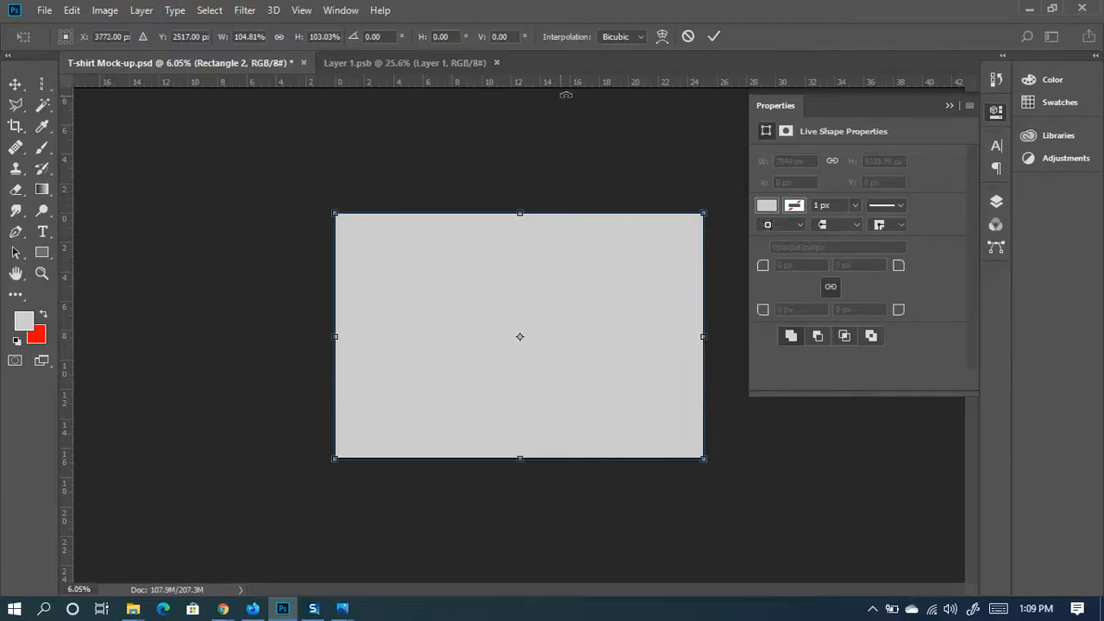
pyautogui.click(714, 36)
# Change the canvas-sized rectangle's fill colour to white
pyautogui.click(767, 205)
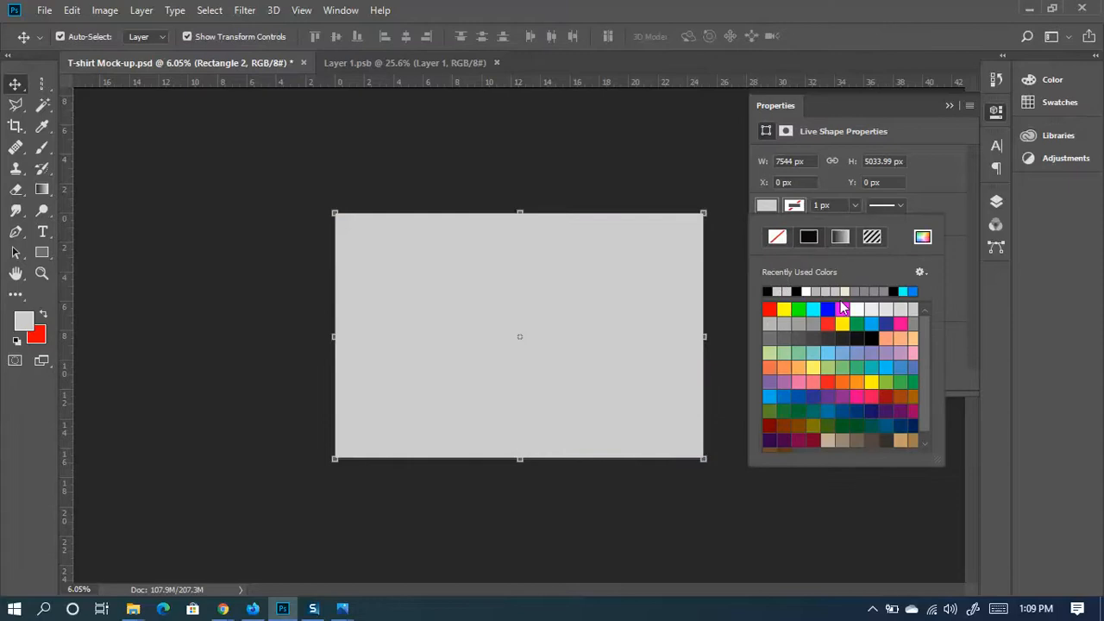
pyautogui.click(808, 291)
pyautogui.click(951, 106)
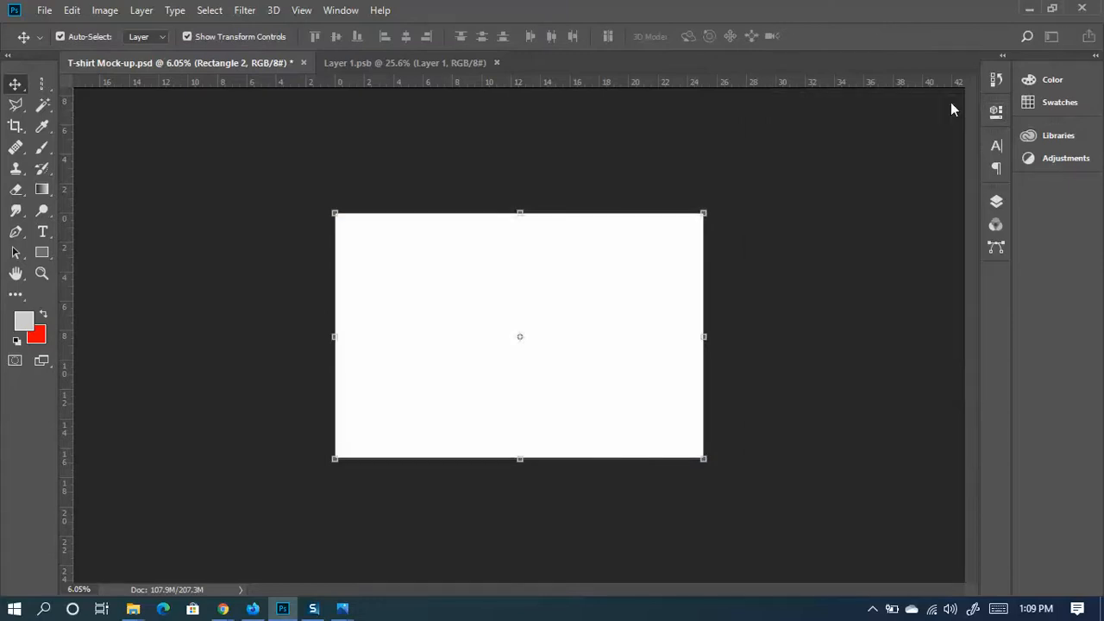
# Hide OrderDesigns, Your Design Here, Don't Touch and Layer 0, leaving only Rectangle 2 visible, and save the mock-up
pyautogui.click(998, 202)
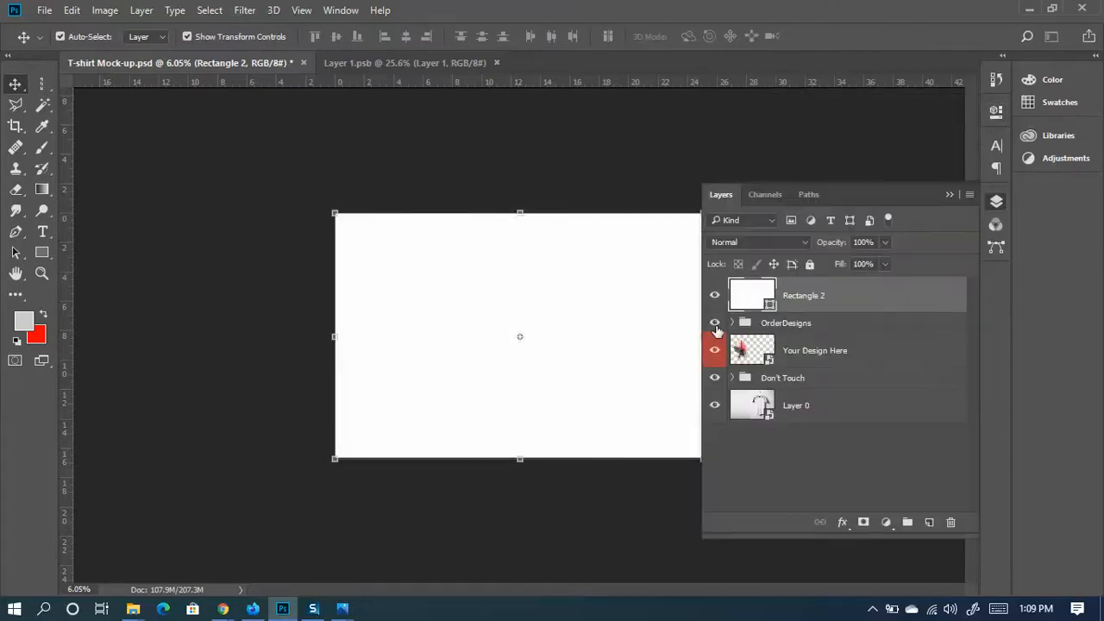
pyautogui.click(714, 348)
pyautogui.click(717, 407)
pyautogui.click(766, 449)
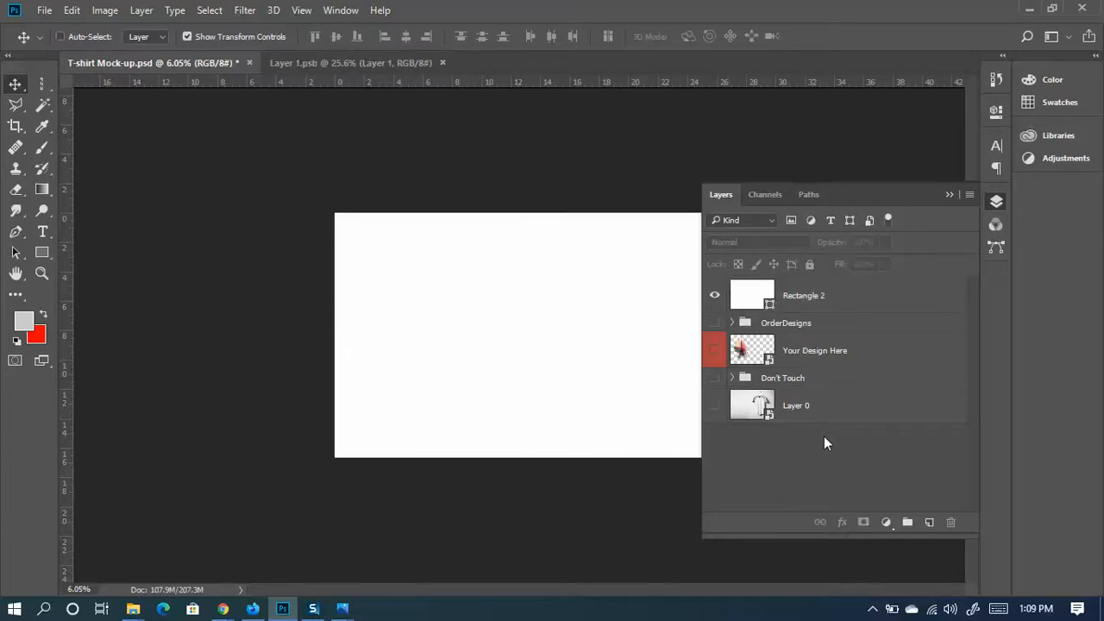
pyautogui.hotkey('ctrl', 's')
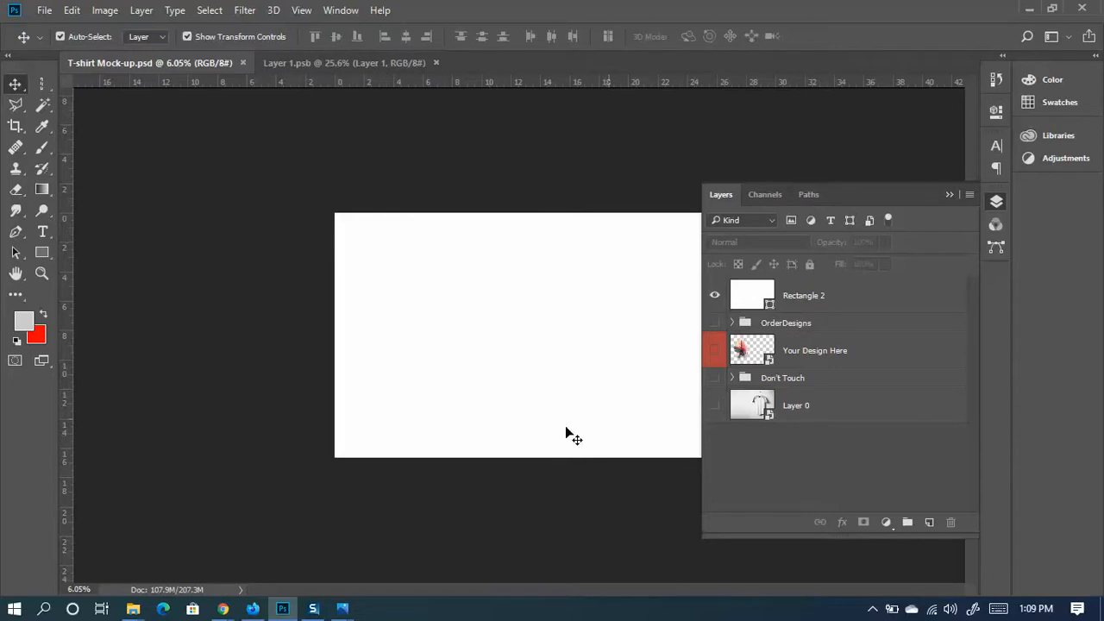
# Switch to File Explorer, check the file size of the saved T-shirt Mock-up.psd, and return to Photoshop
pyautogui.click(1030, 9)
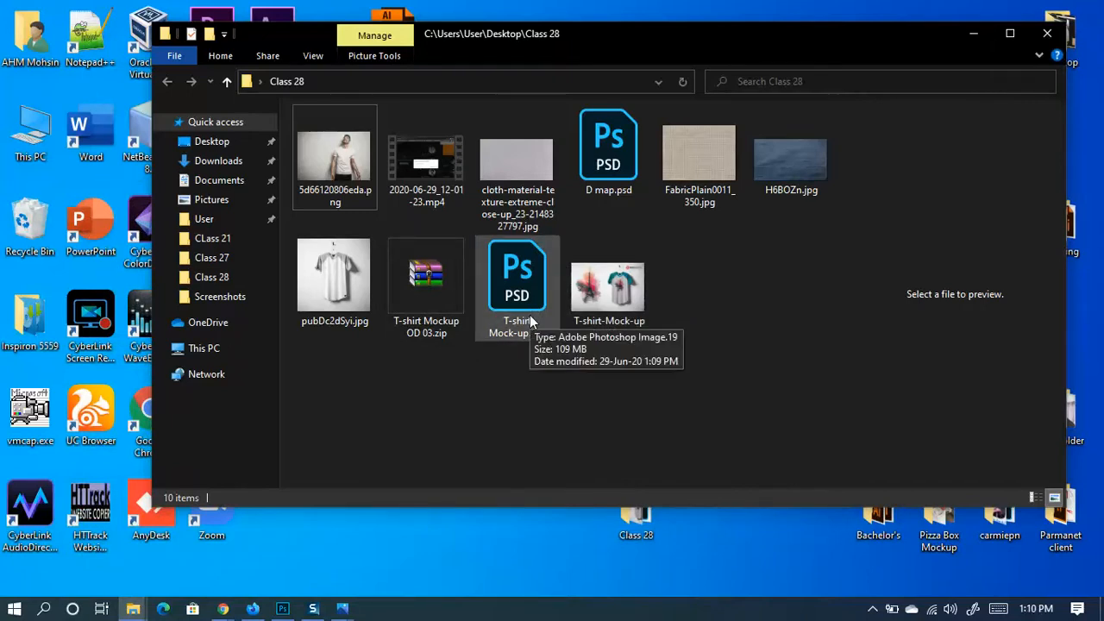
pyautogui.click(283, 607)
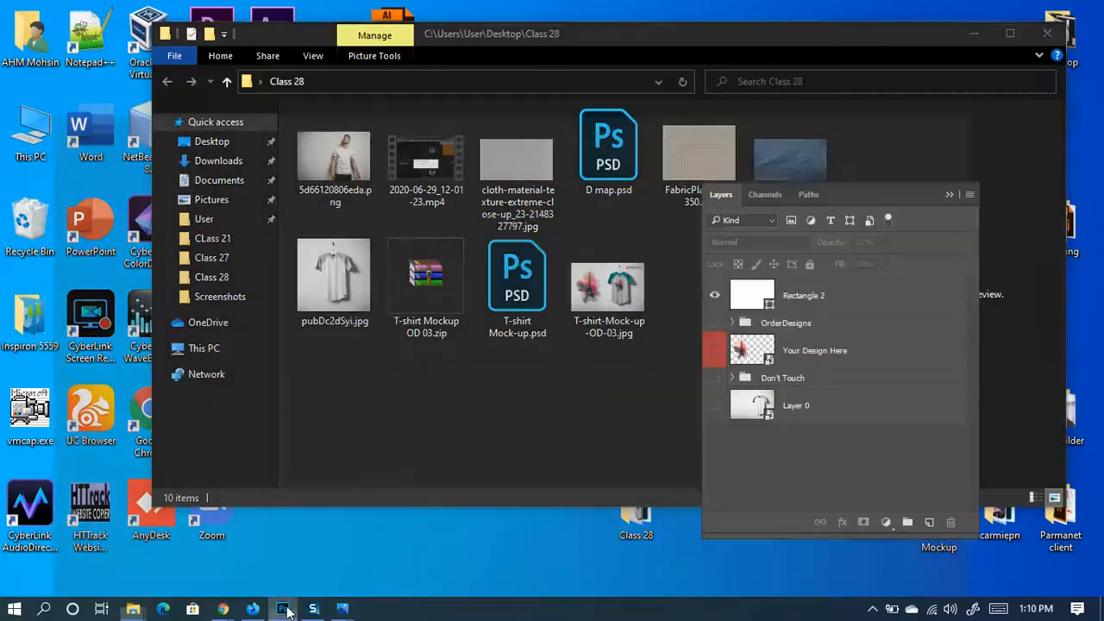
# Hide the Rectangle 2 layer and make OrderDesigns, Your Design Here, Don't Touch and Layer 0 visible again
pyautogui.click(716, 297)
pyautogui.click(716, 297)
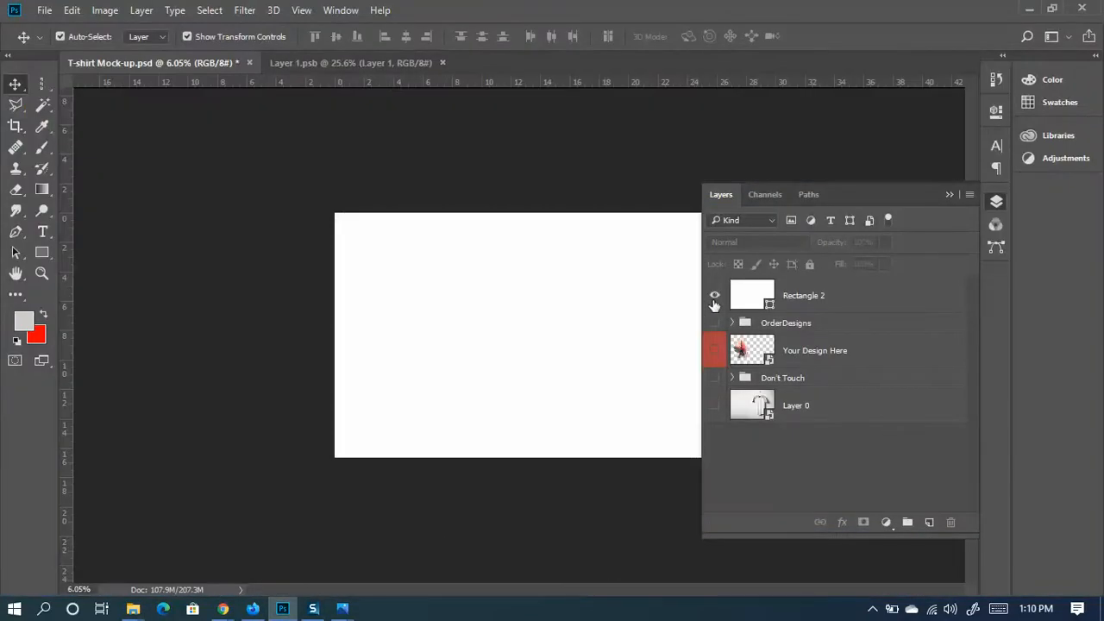
pyautogui.click(715, 297)
pyautogui.click(715, 297)
pyautogui.click(716, 297)
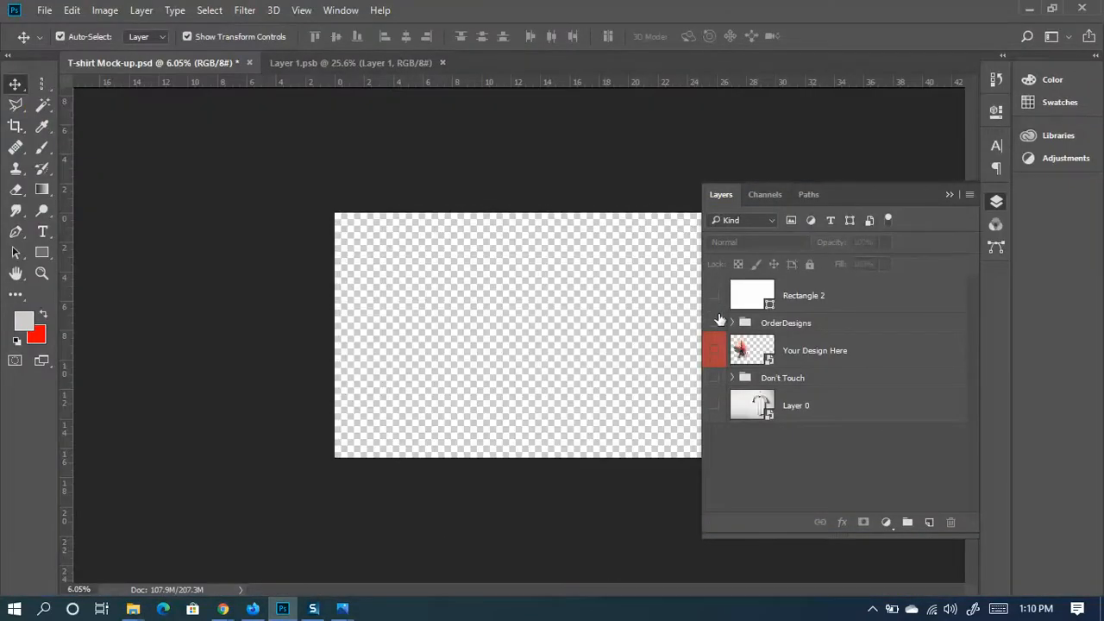
pyautogui.click(715, 323)
pyautogui.click(715, 350)
pyautogui.click(715, 378)
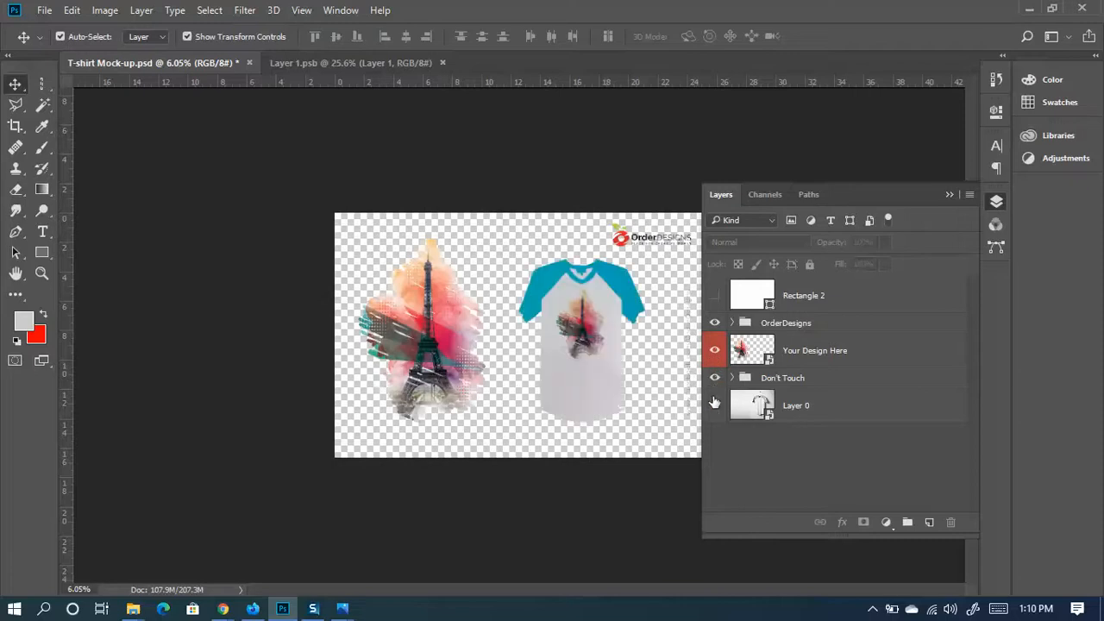
pyautogui.click(715, 405)
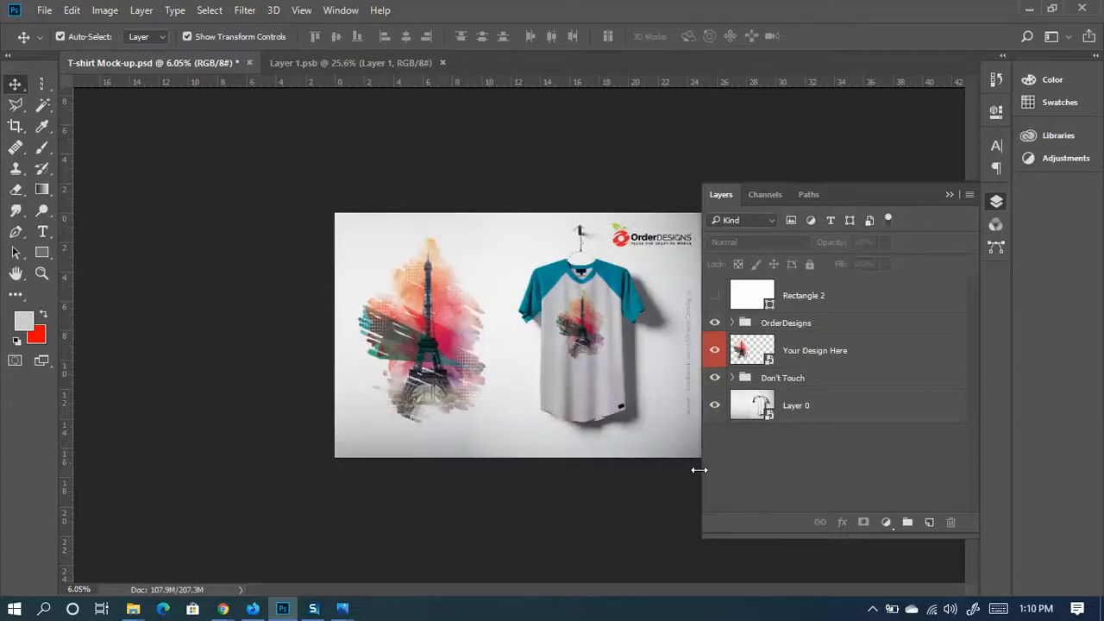
# Delete the Rectangle 2 layer from the mock-up and deselect all layers
pyautogui.click(721, 378)
pyautogui.click(721, 378)
pyautogui.click(721, 378)
pyautogui.click(721, 378)
pyautogui.click(733, 323)
pyautogui.click(733, 323)
pyautogui.click(798, 298)
pyautogui.press('Delete')
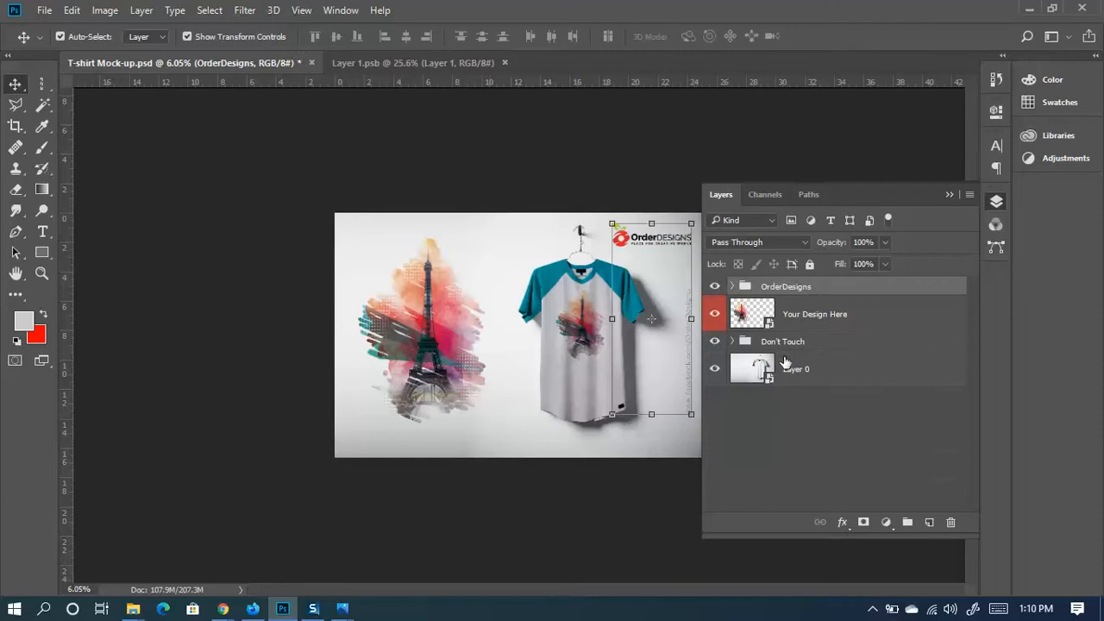
pyautogui.click(810, 447)
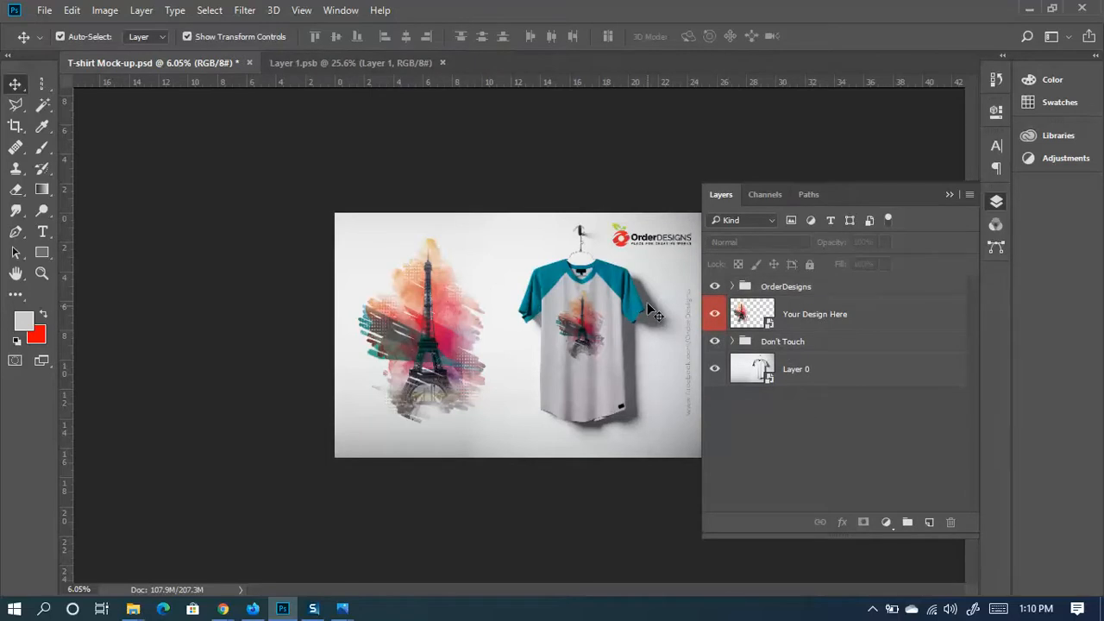
# Minimise Photoshop and close the Class 28 folder window and both T-shirt mock-up images open in Photos
pyautogui.click(1025, 9)
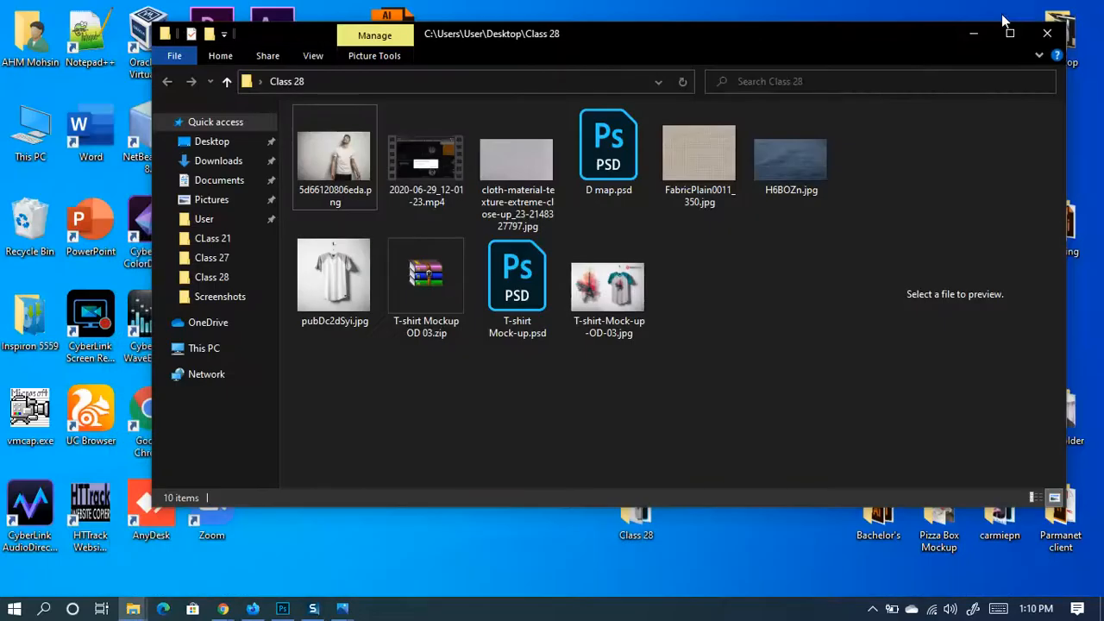
pyautogui.click(1049, 32)
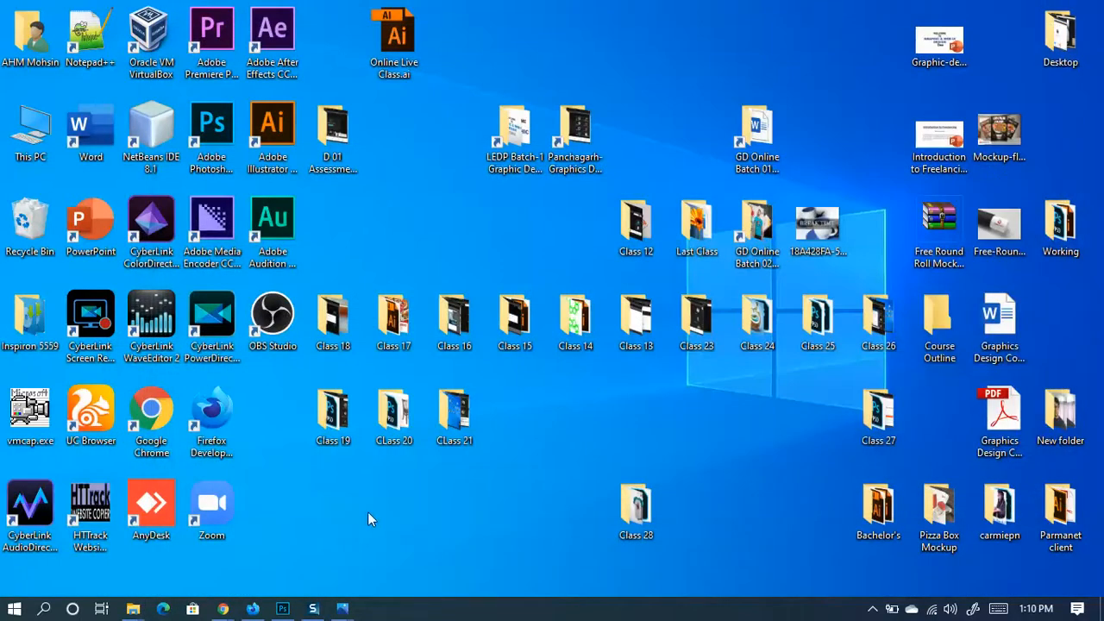
pyautogui.moveTo(358, 607)
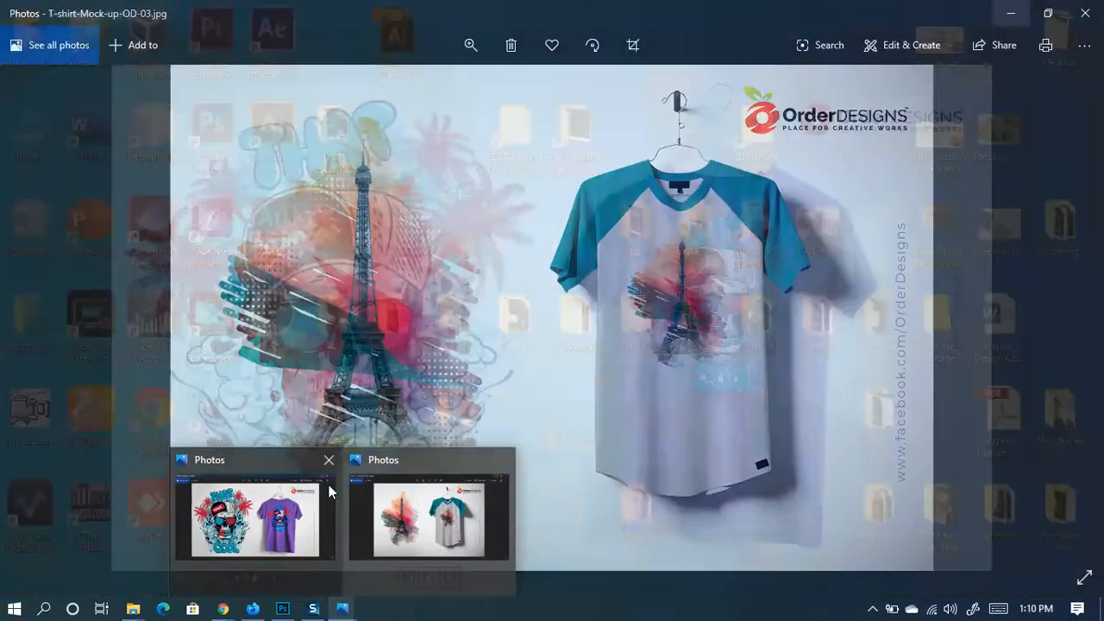
pyautogui.moveTo(335, 483)
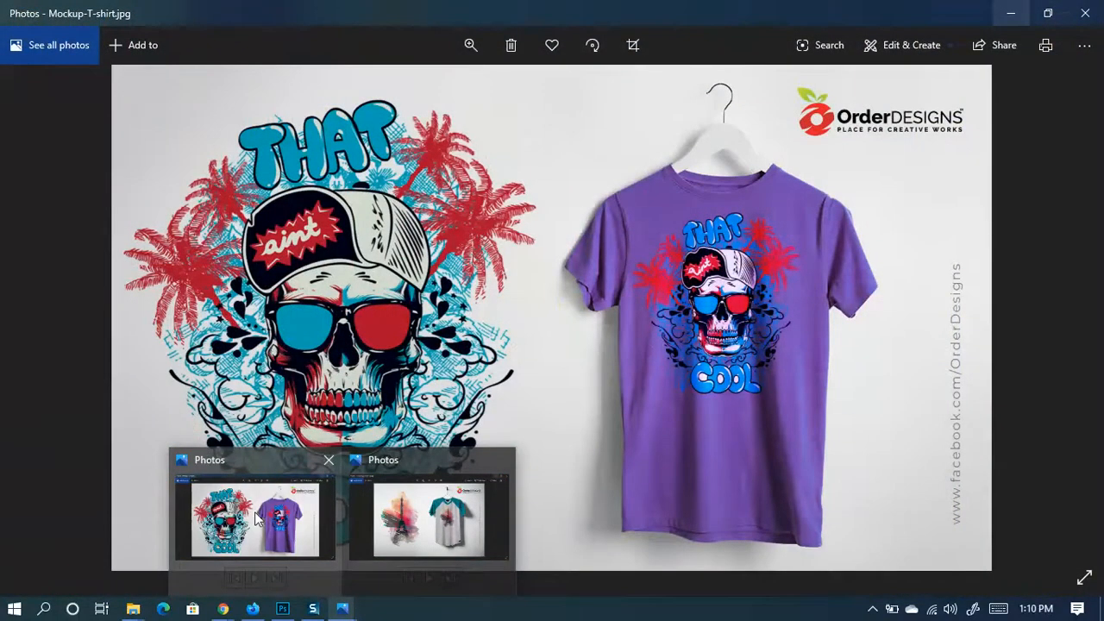
pyautogui.moveTo(481, 471)
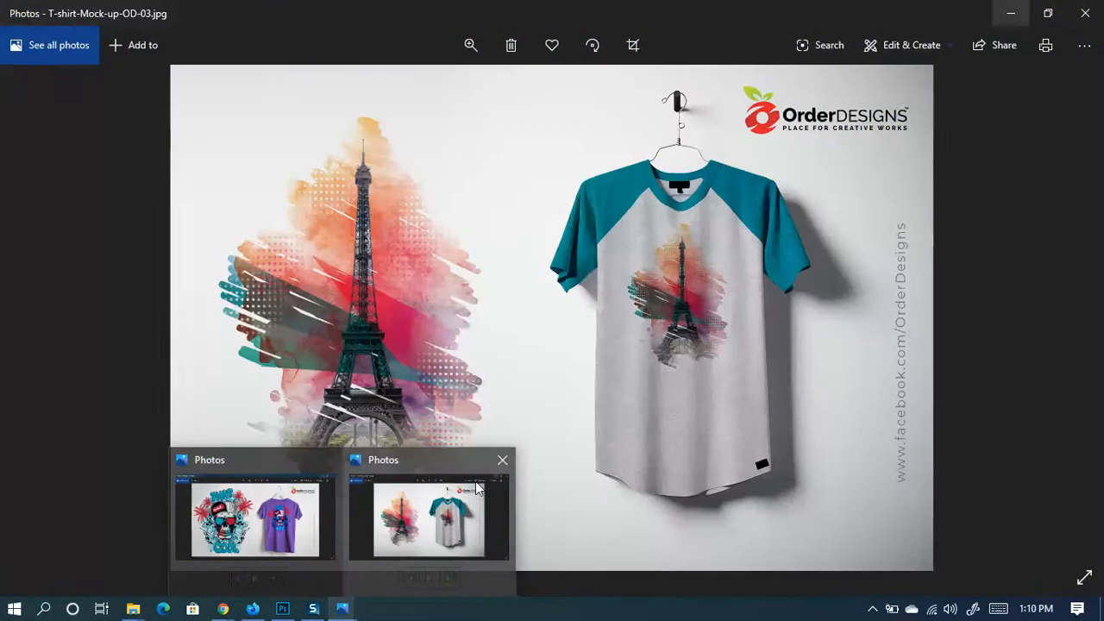
pyautogui.click(502, 460)
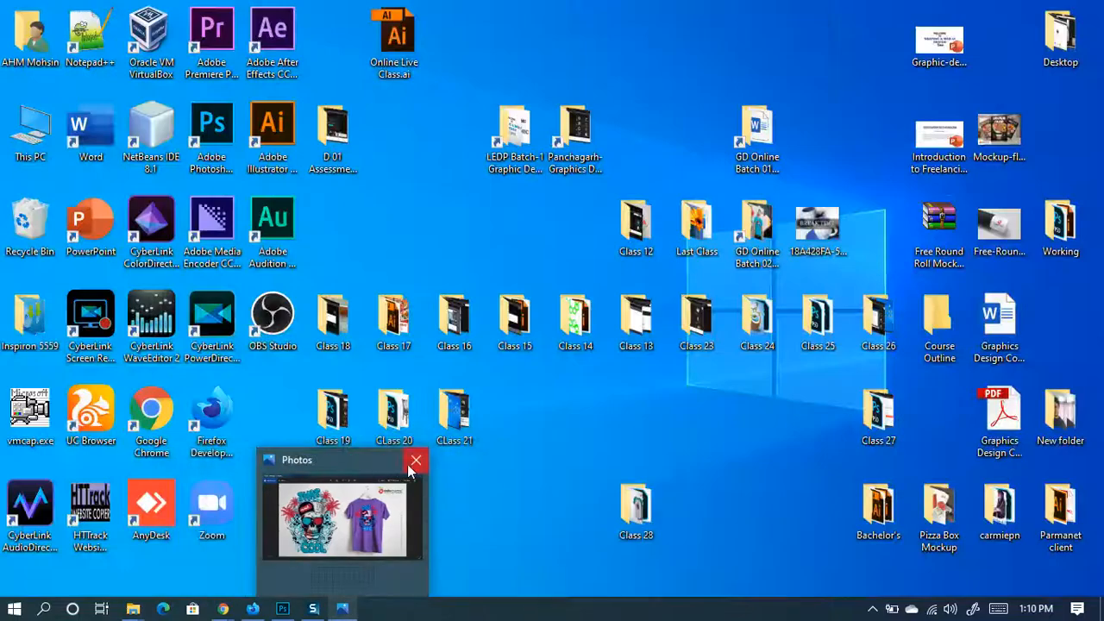
pyautogui.click(423, 460)
# Switch to the Google Meet call in Chrome and pin the participant's shared T-shirt mock-up presentation
pyautogui.moveTo(221, 610)
pyautogui.click(173, 547)
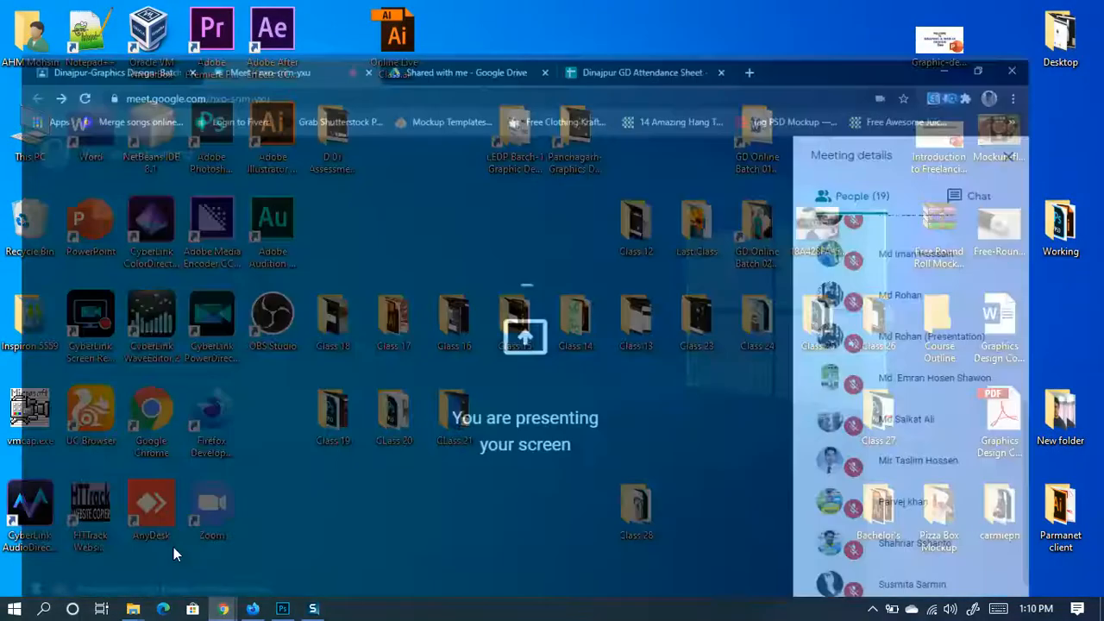
pyautogui.moveTo(546, 456)
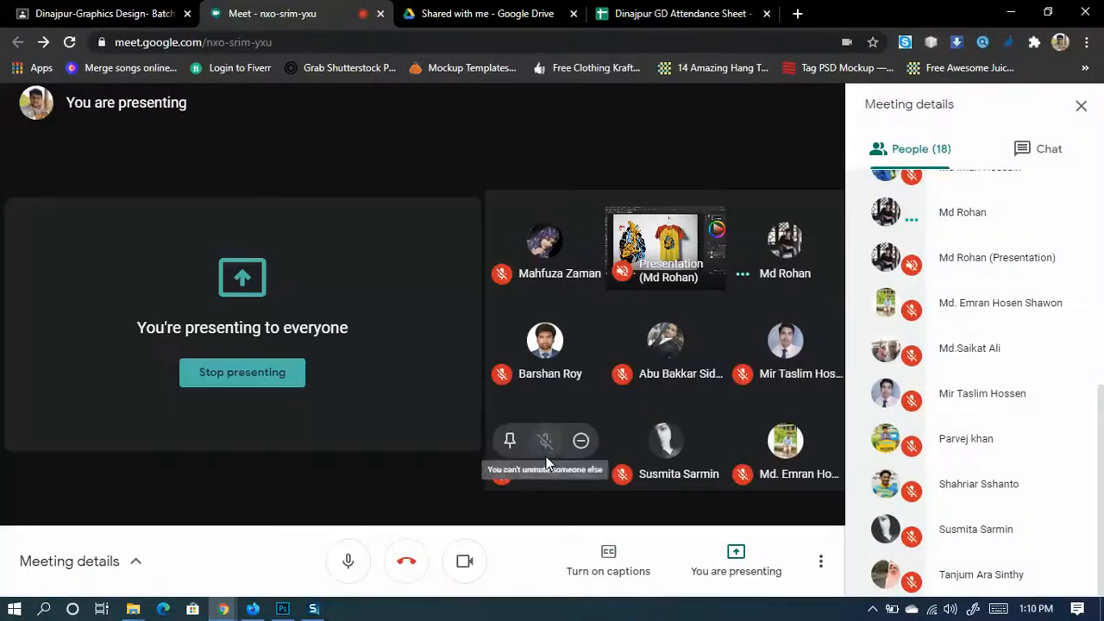
pyautogui.click(631, 245)
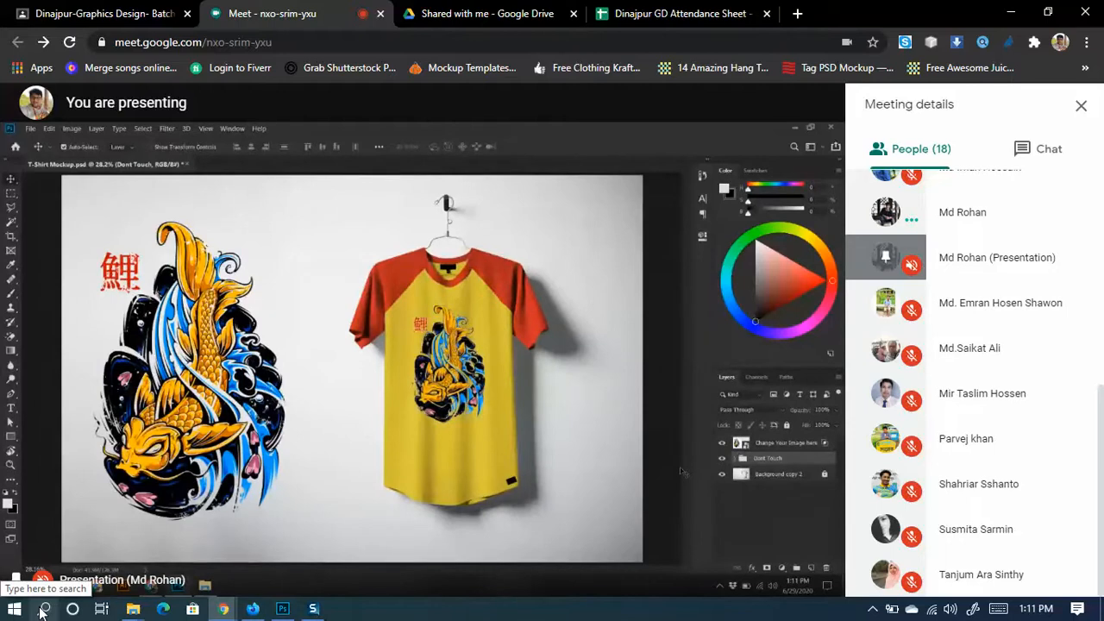
# Switch to Firefox and go from the Running Gifts Drive folder to the Dinajpur-Graphics Design Facebook group page
pyautogui.click(258, 609)
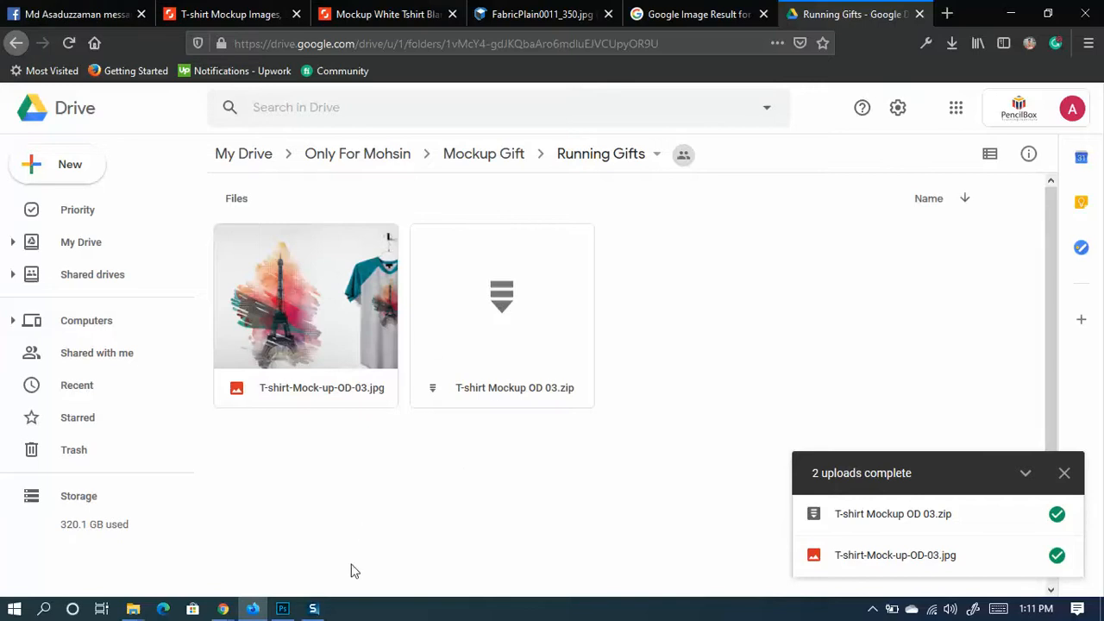
pyautogui.moveTo(222, 606)
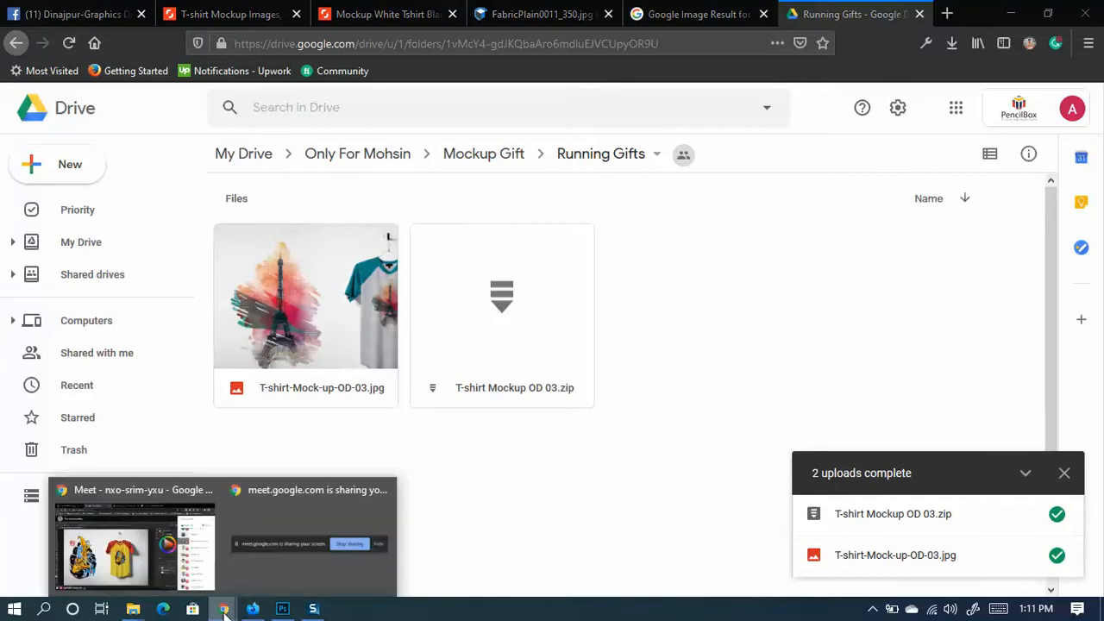
pyautogui.moveTo(131, 566)
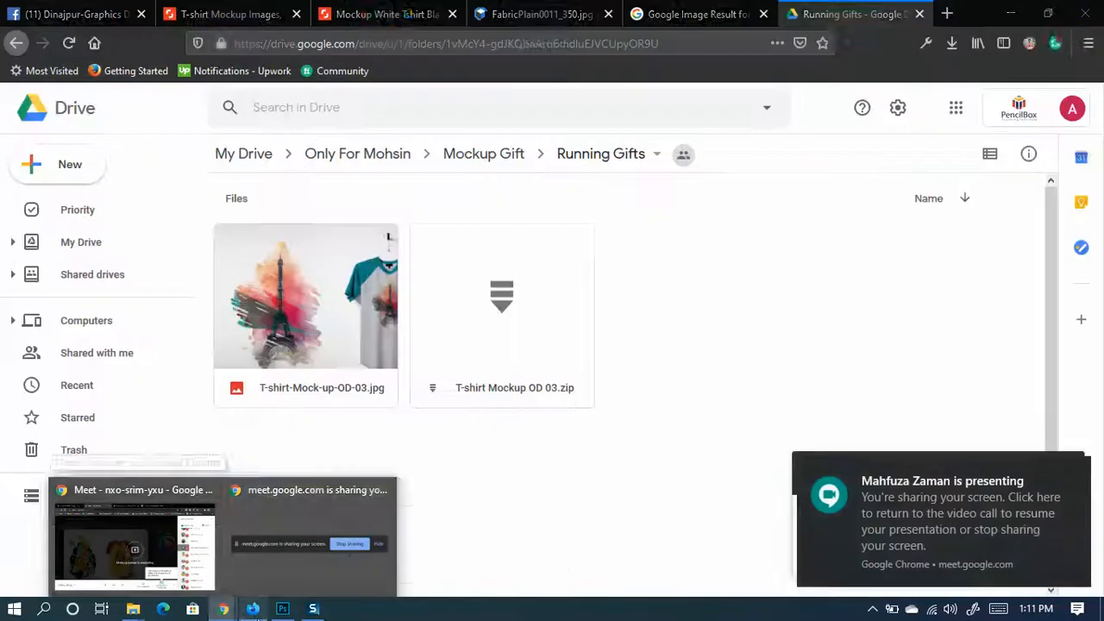
pyautogui.click(48, 12)
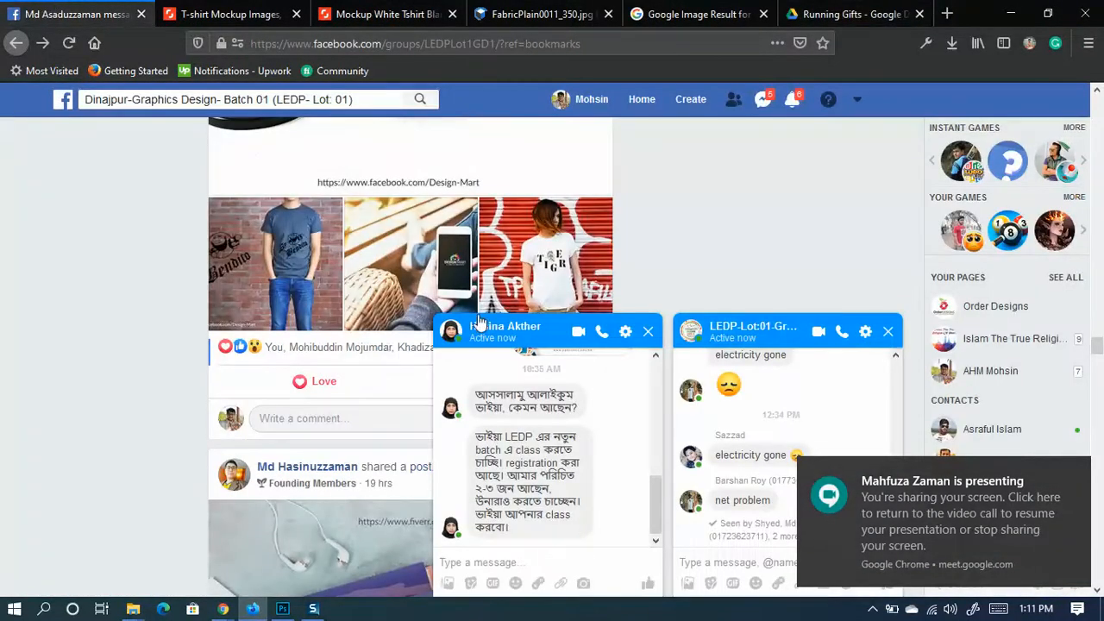
# Collapse both open chat windows and go from the Facebook group page to the home feed
pyautogui.click(552, 342)
pyautogui.click(800, 346)
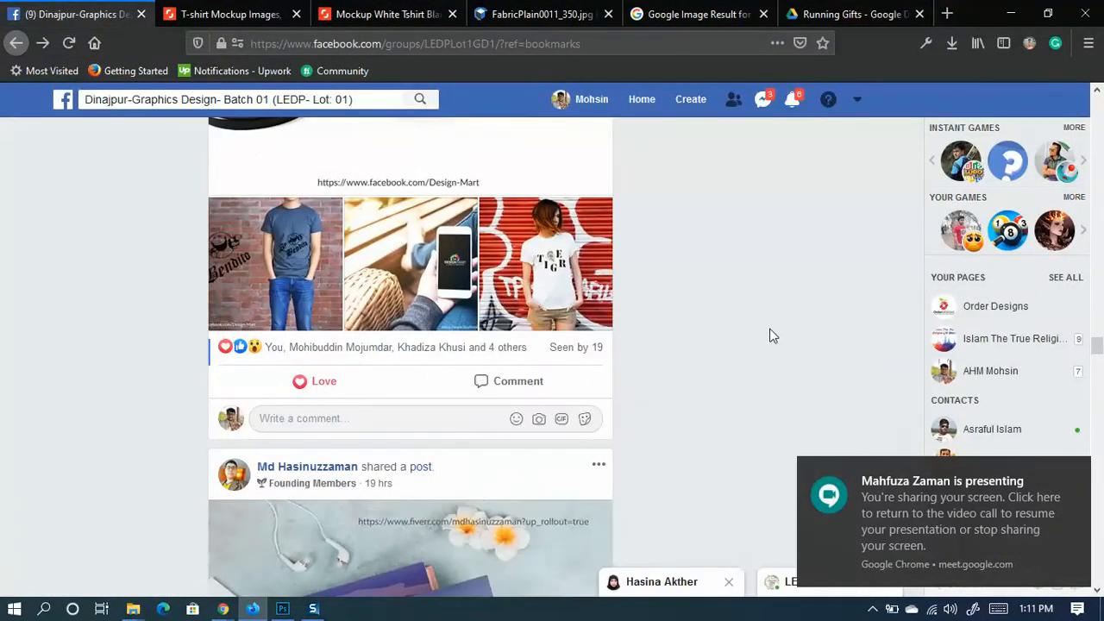
pyautogui.scroll(15, 153, 235)
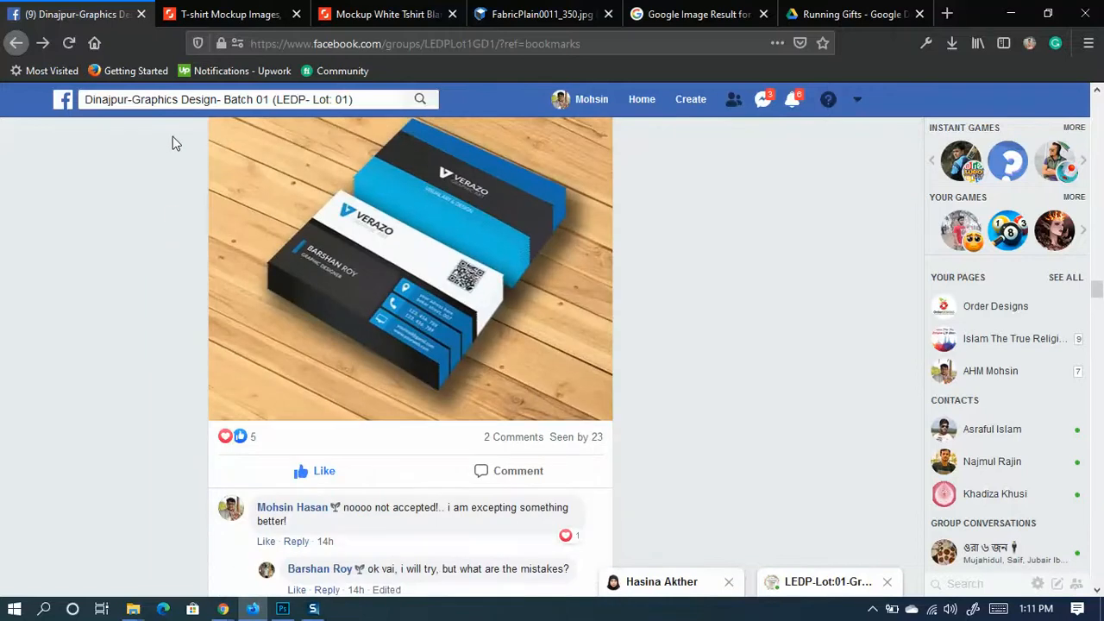
pyautogui.click(361, 100)
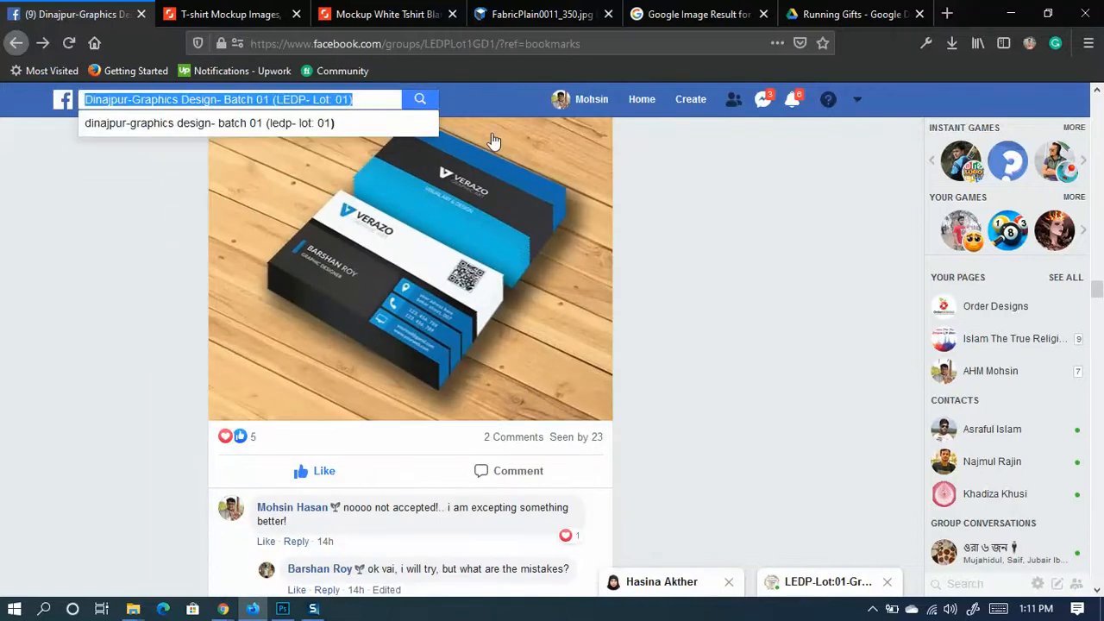
pyautogui.click(645, 101)
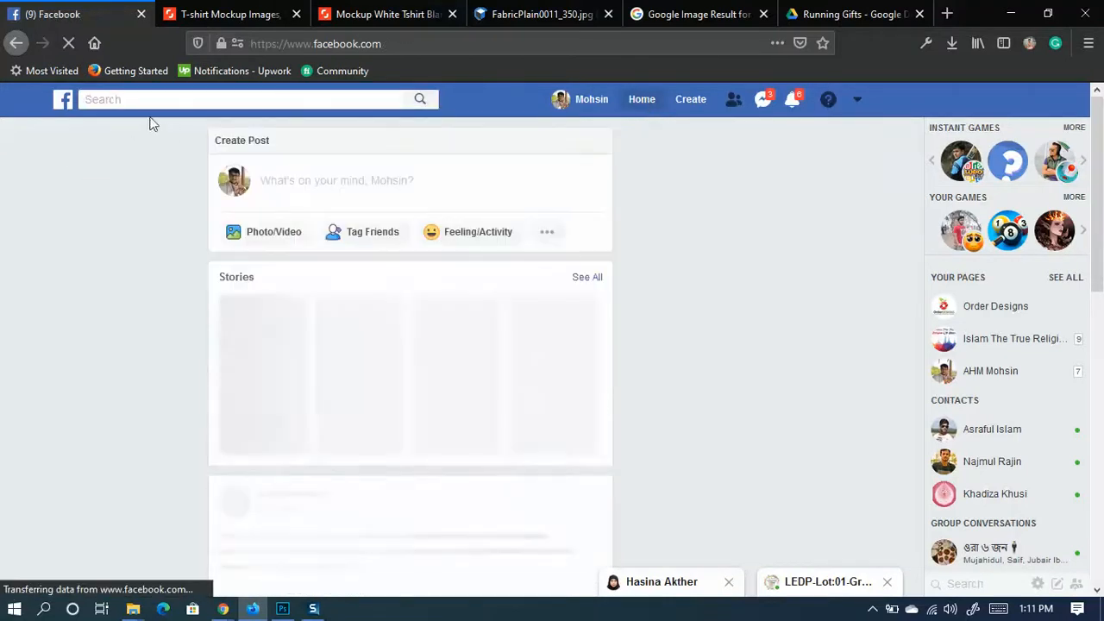
# Search Facebook for "graphic design"
pyautogui.click(143, 101)
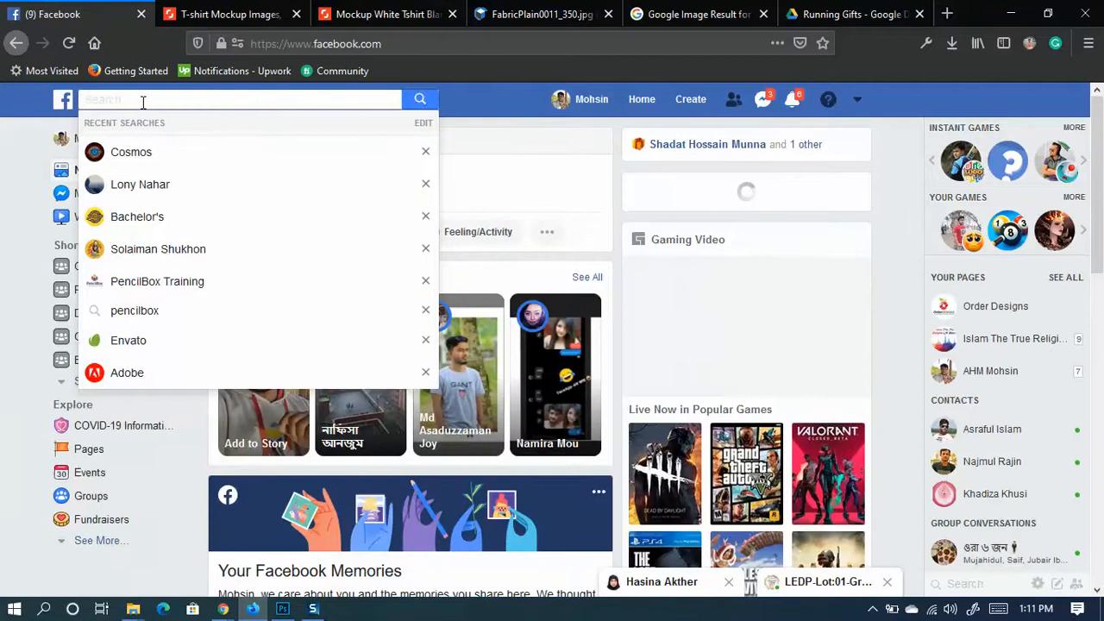
pyautogui.write('graph')
pyautogui.write('ic')
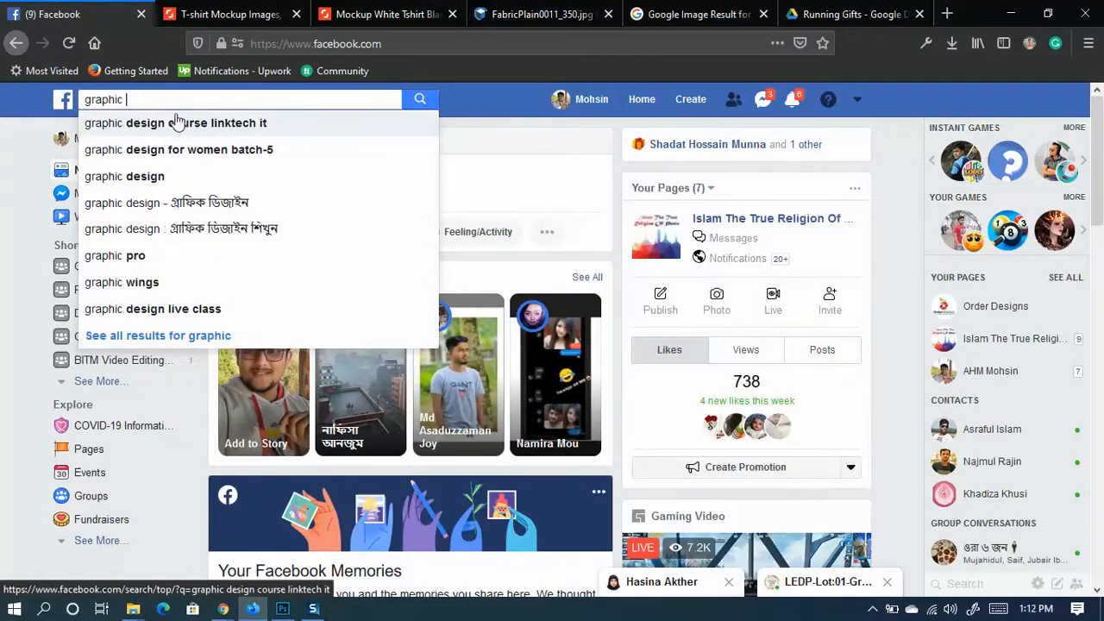
pyautogui.click(140, 178)
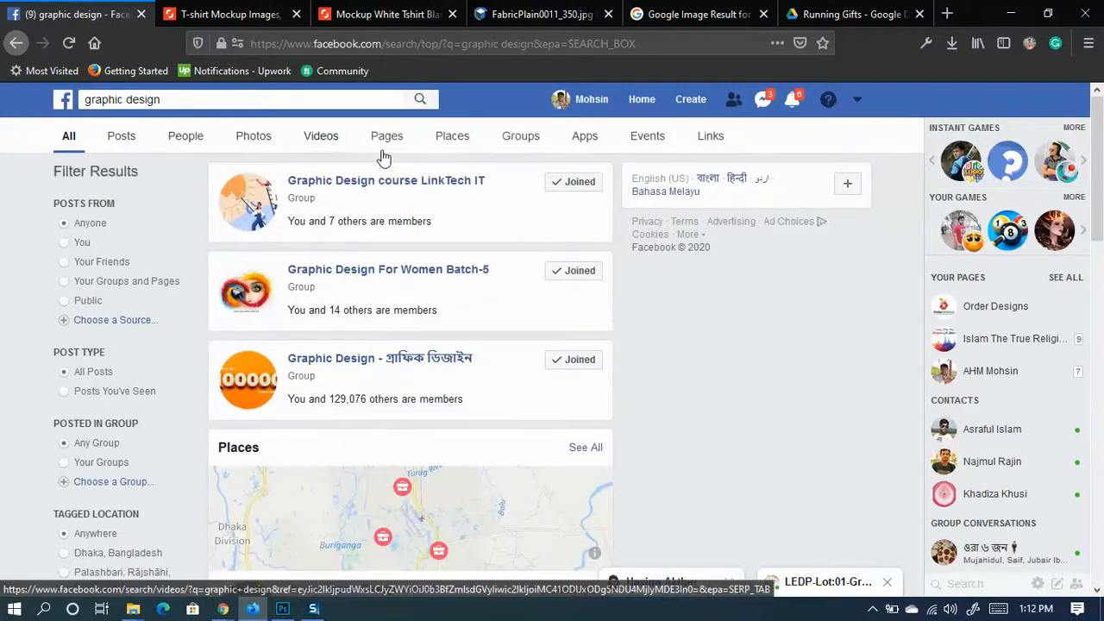
# Open the Graphic Design - গ্রাফিক ডিজাইন group and the liked Graphic Design page from the search results in new tabs
pyautogui.rightClick(371, 366)
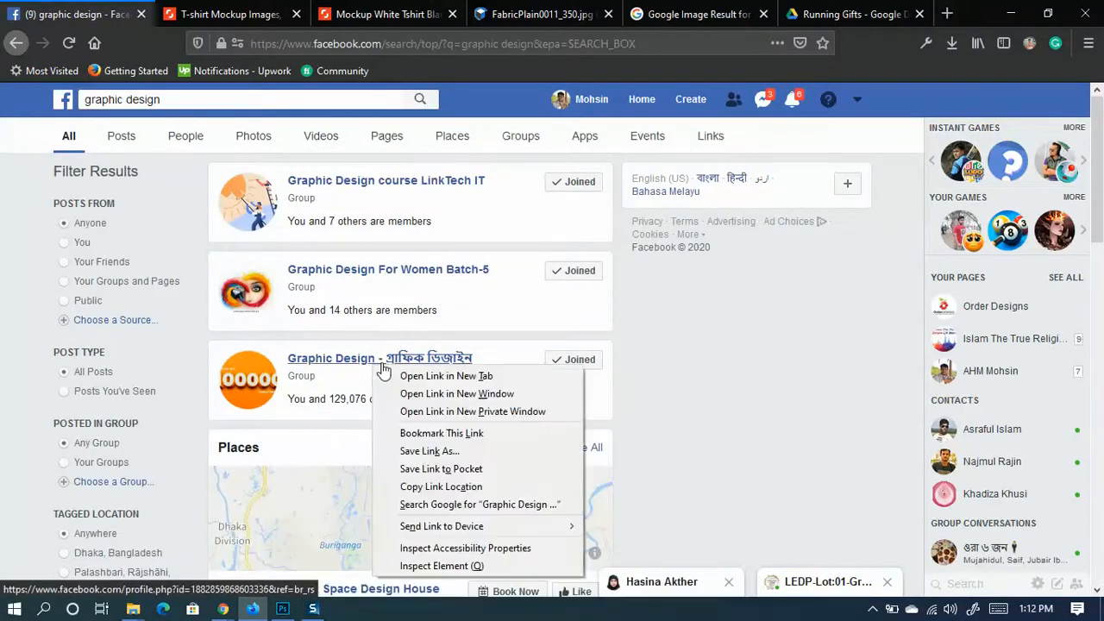
pyautogui.click(404, 373)
pyautogui.scroll(-9, 350, 298)
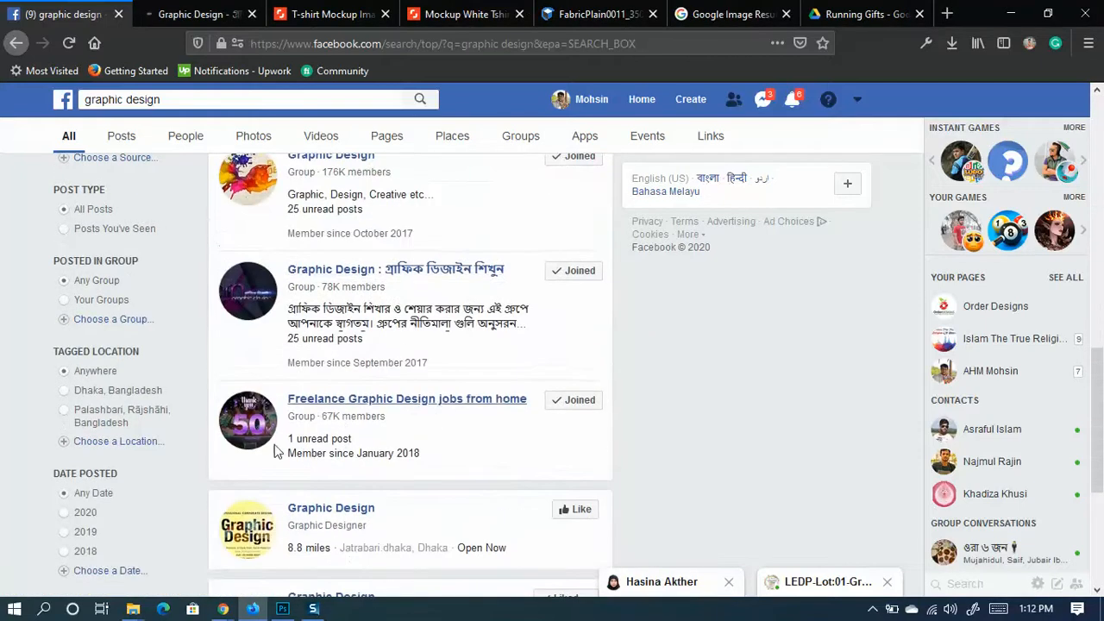
pyautogui.scroll(-4, 341, 449)
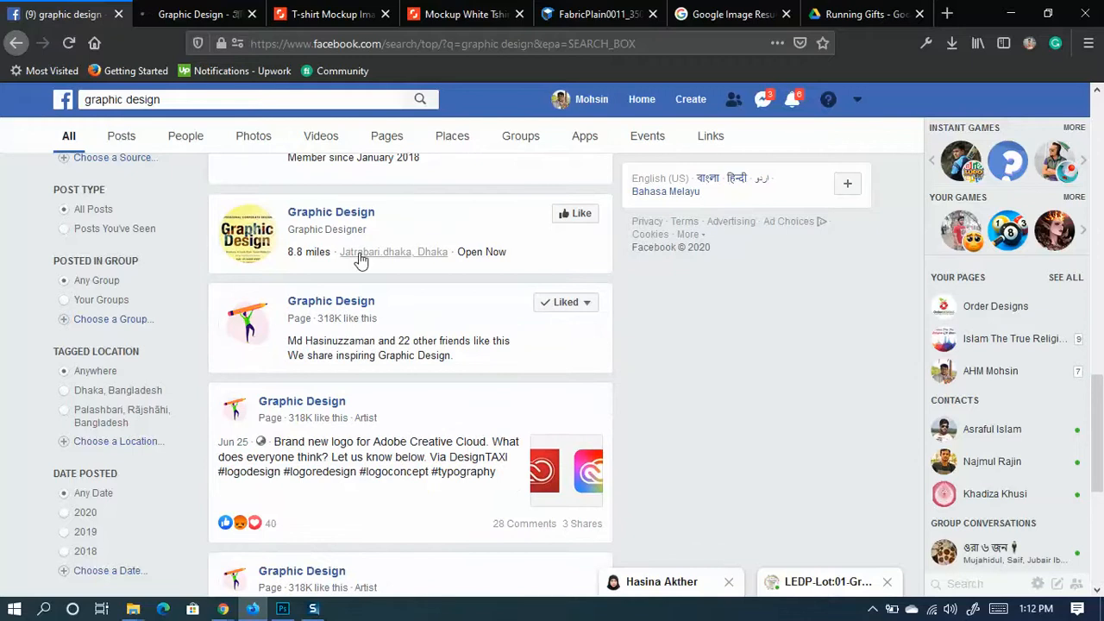
pyautogui.rightClick(359, 309)
pyautogui.click(360, 313)
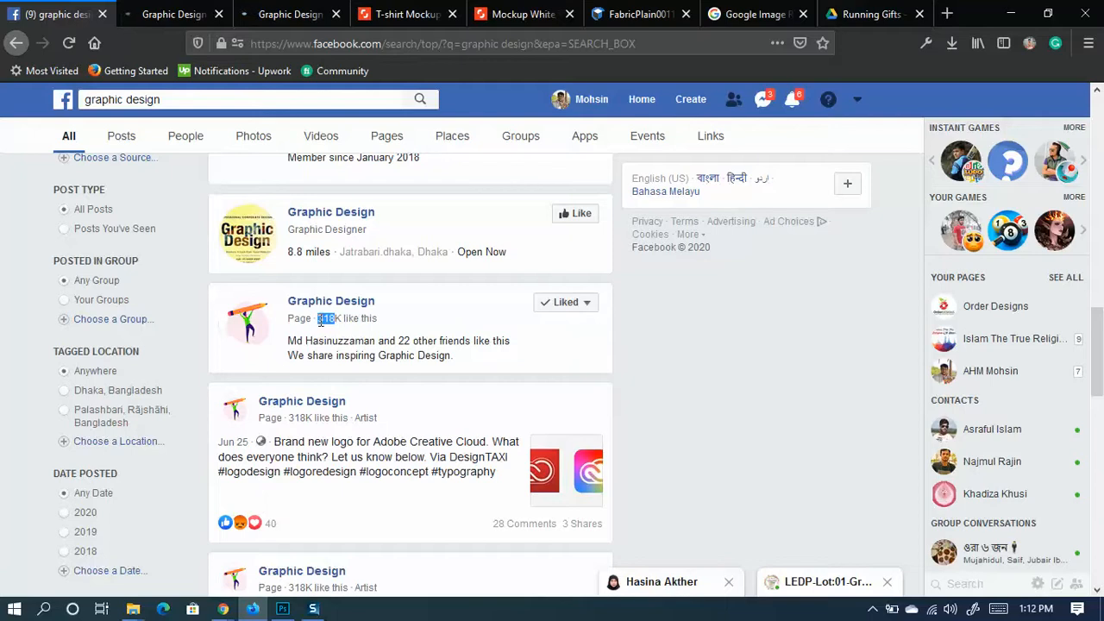
# Look through the "graphic design" search results for related groups, pages and posts
pyautogui.scroll(-3, 337, 225)
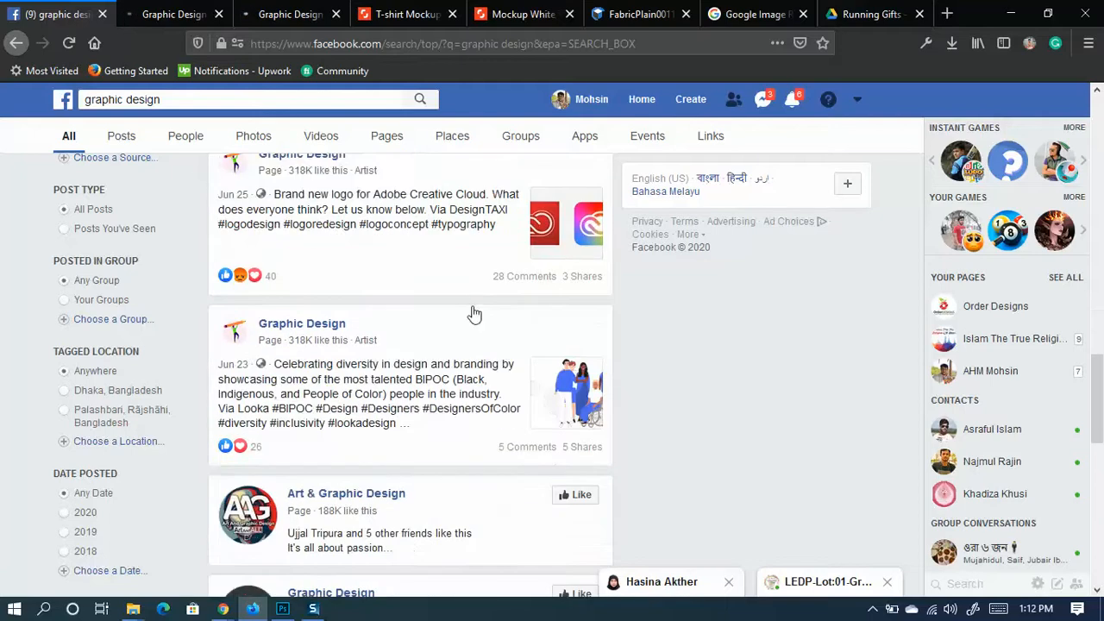
pyautogui.scroll(-2, 336, 389)
pyautogui.scroll(-2, 423, 397)
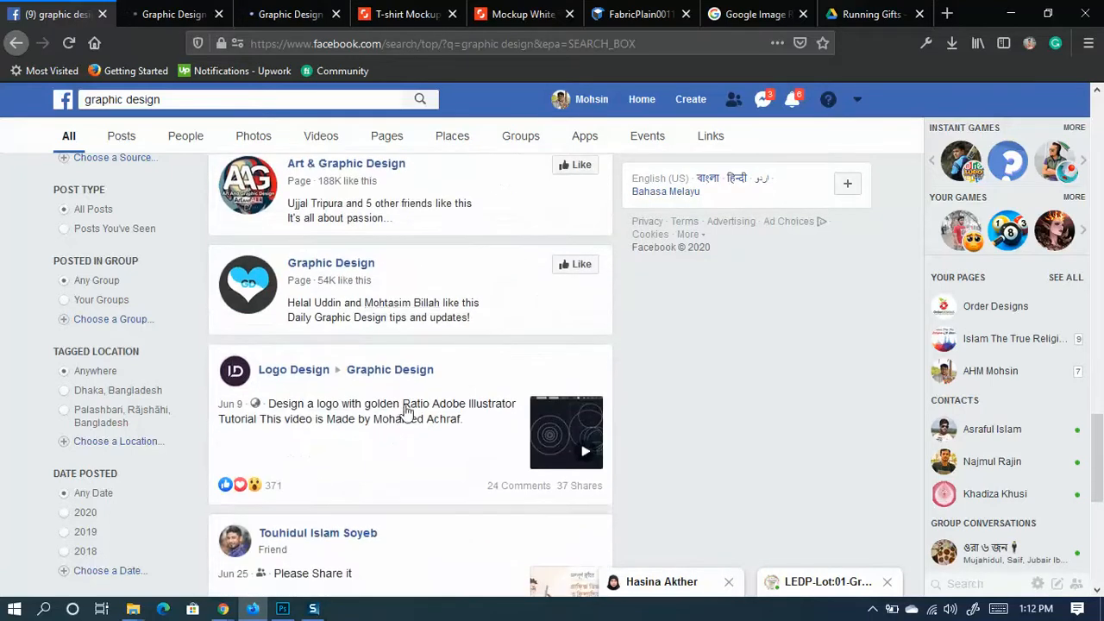
pyautogui.scroll(-3, 407, 413)
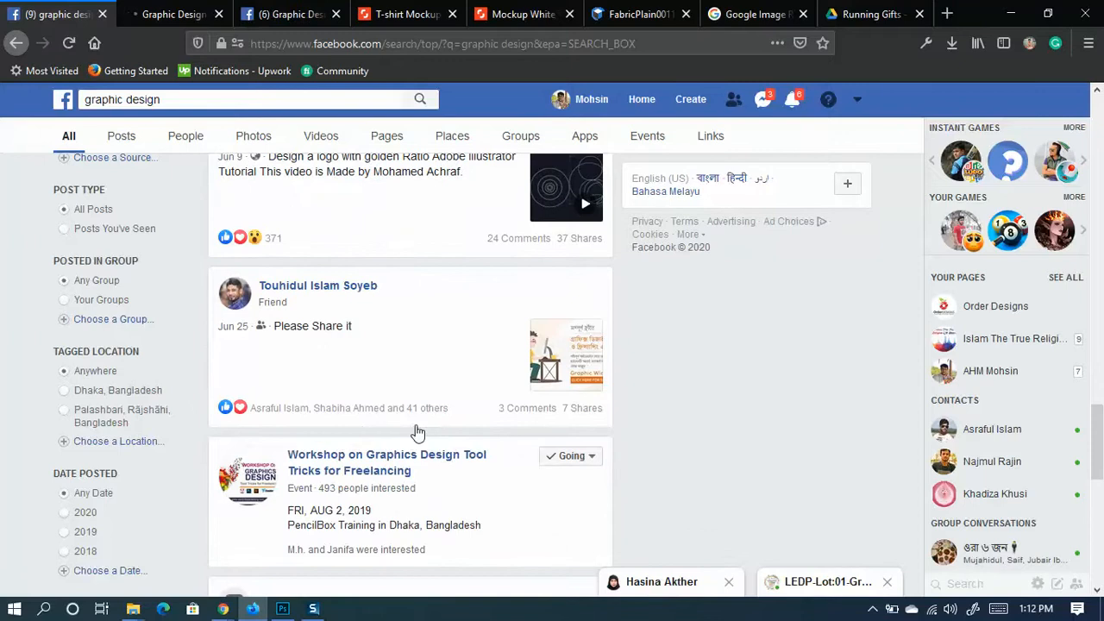
pyautogui.scroll(-6, 418, 431)
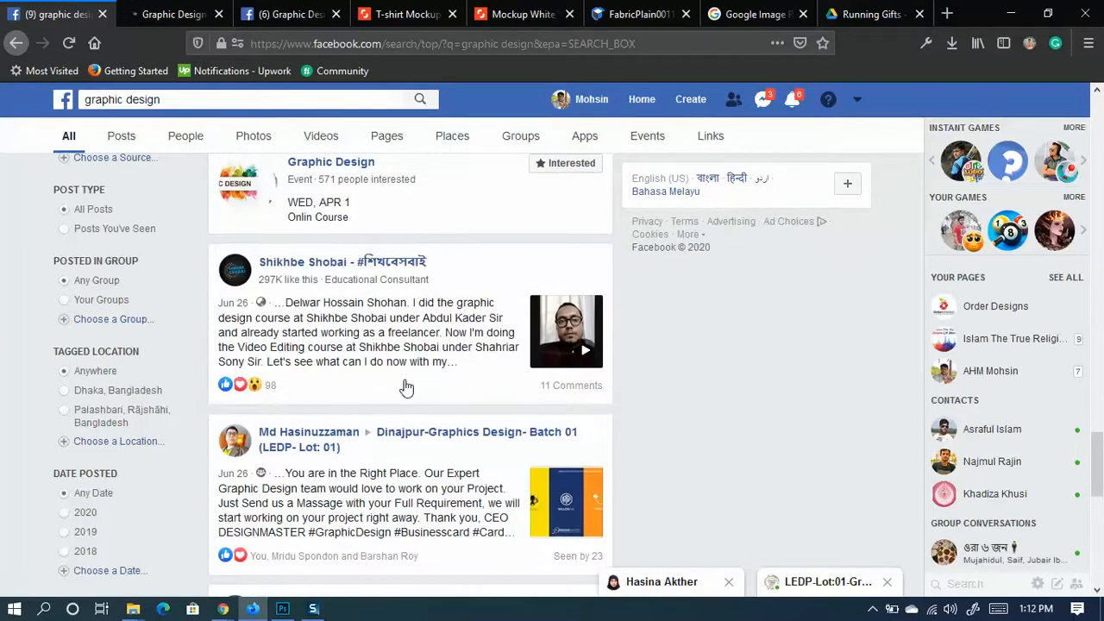
pyautogui.scroll(-9, 404, 395)
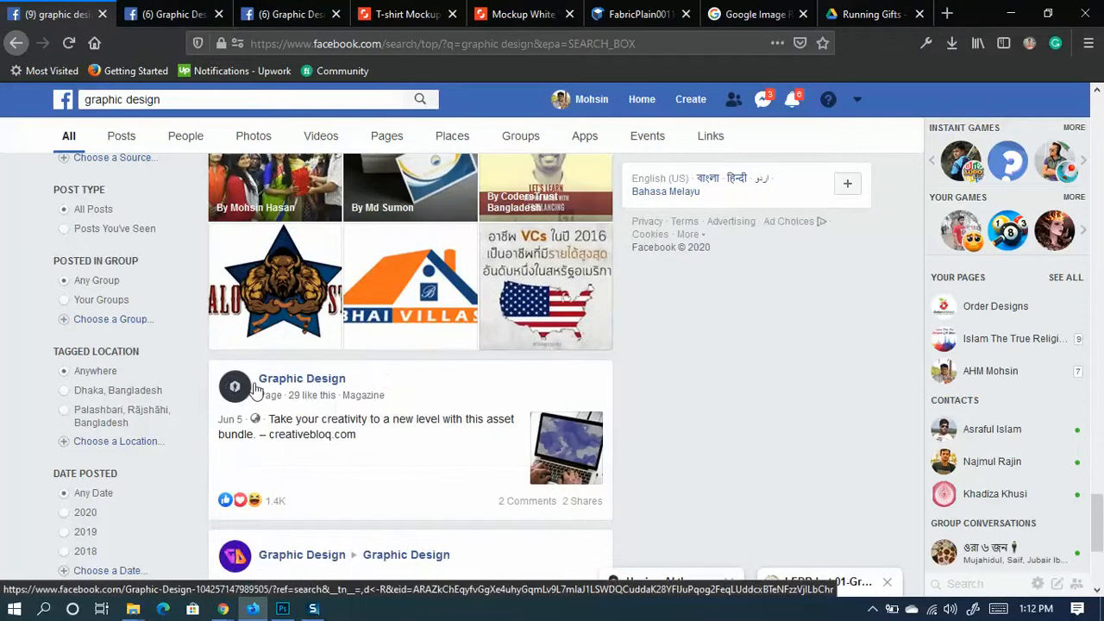
pyautogui.scroll(-4, 302, 388)
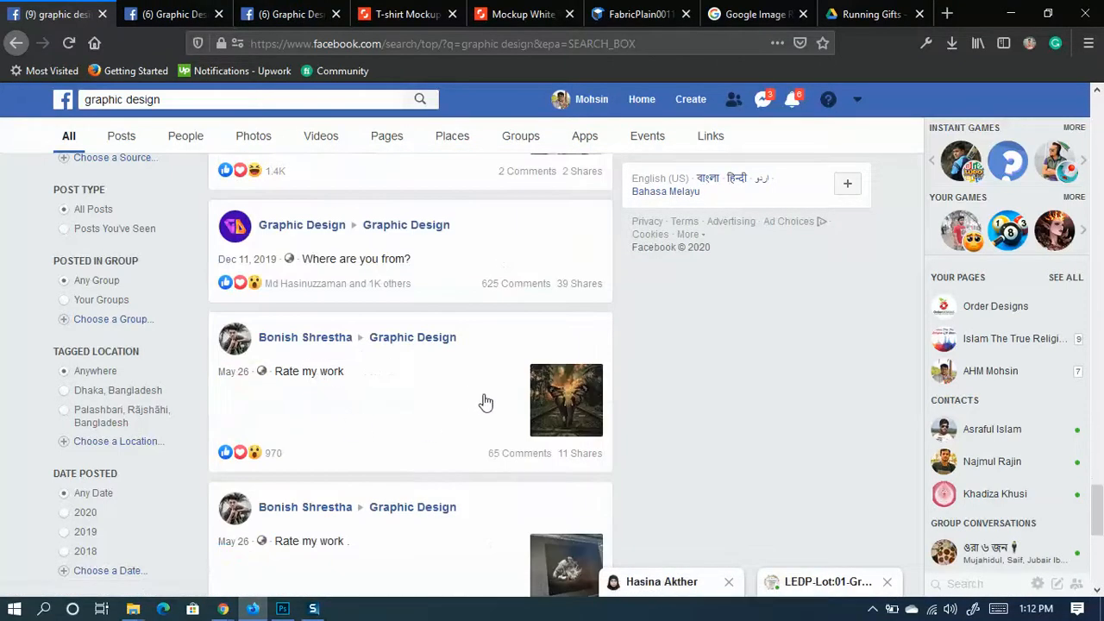
pyautogui.scroll(-3, 474, 410)
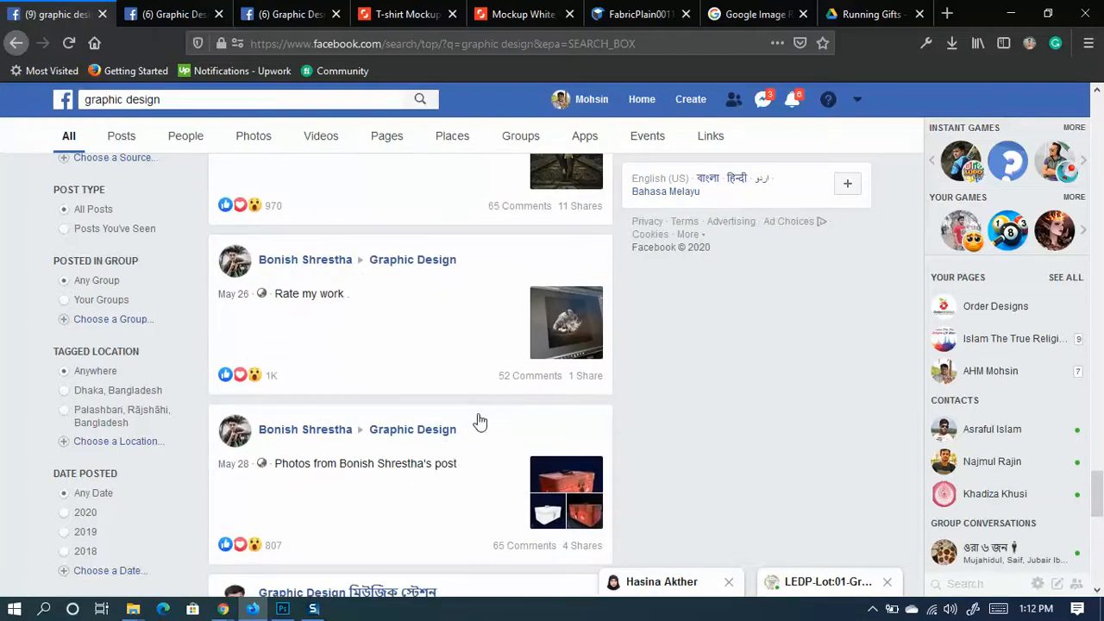
pyautogui.scroll(-3, 525, 400)
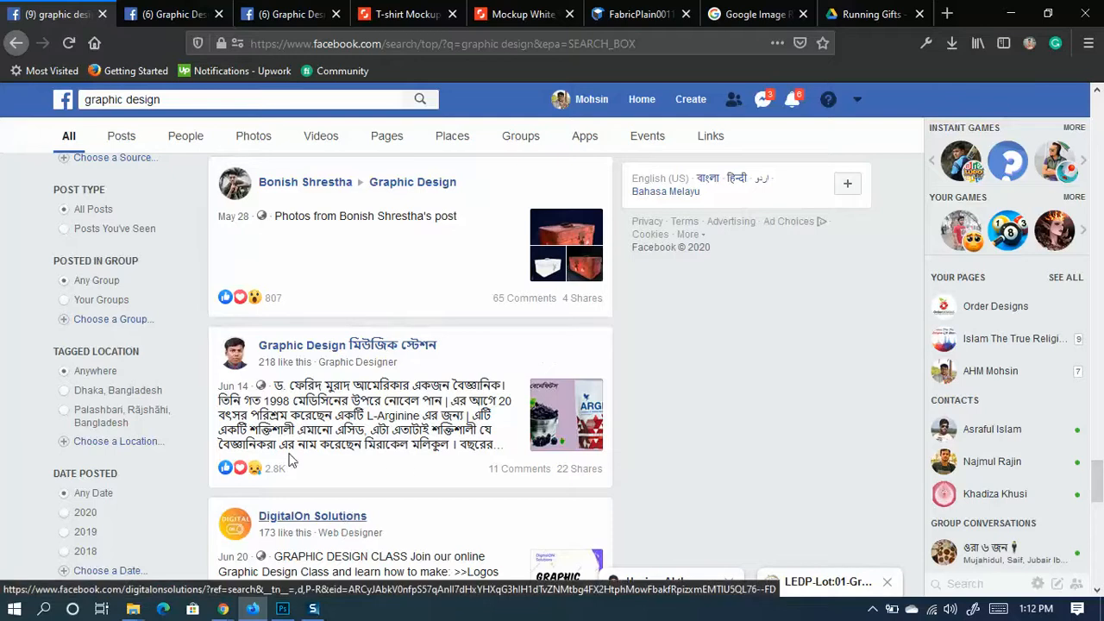
pyautogui.scroll(-2, 351, 453)
pyautogui.scroll(-2, 351, 453)
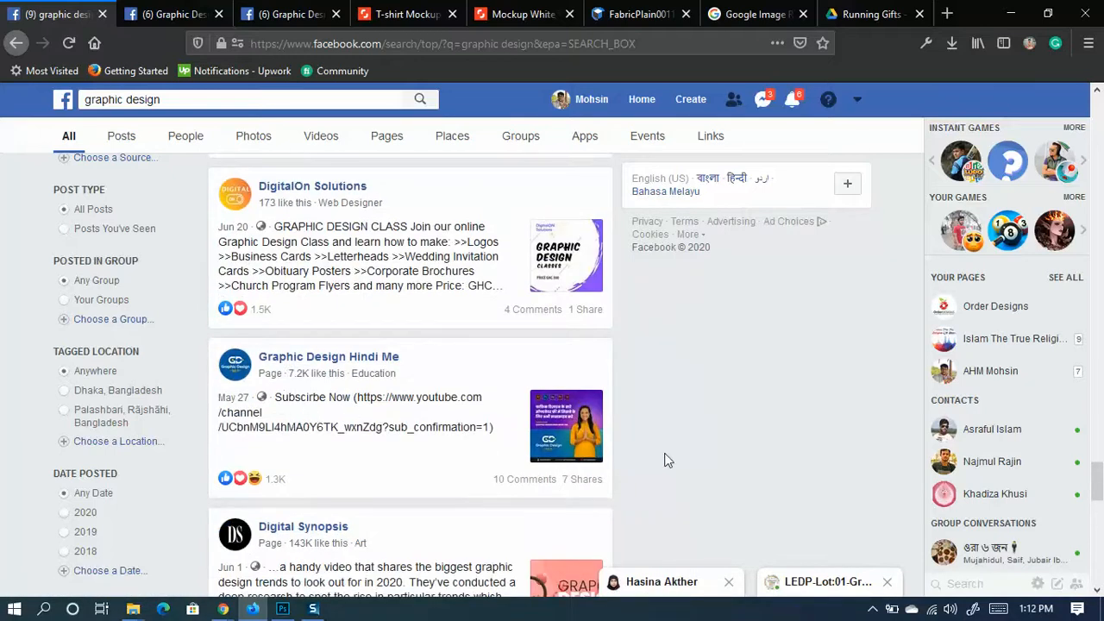
pyautogui.scroll(10, 1095, 108)
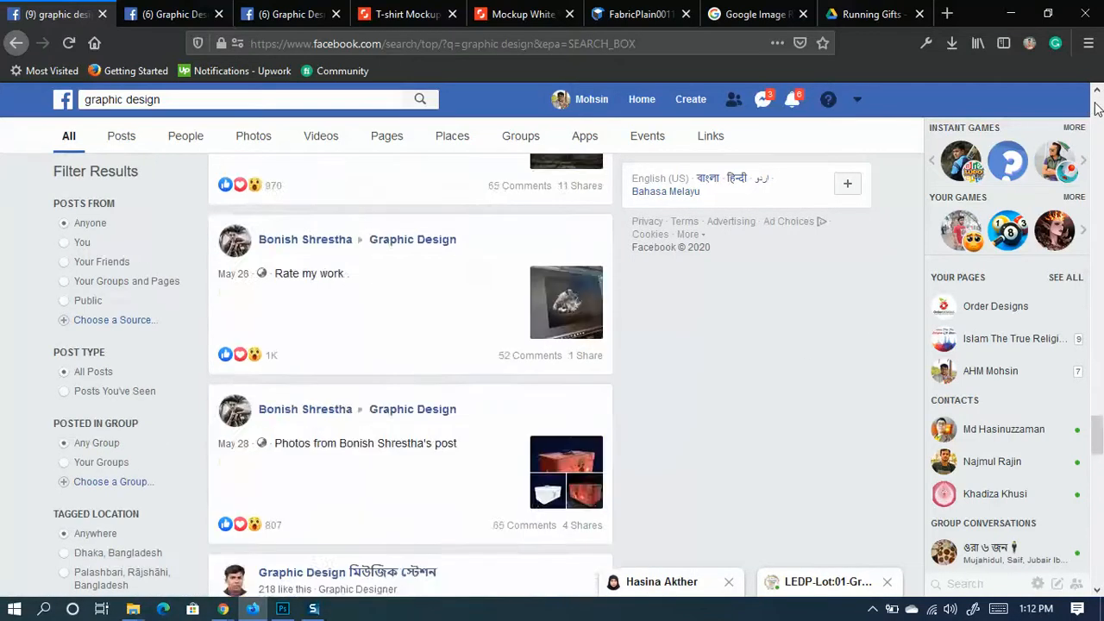
pyautogui.scroll(3, 1096, 108)
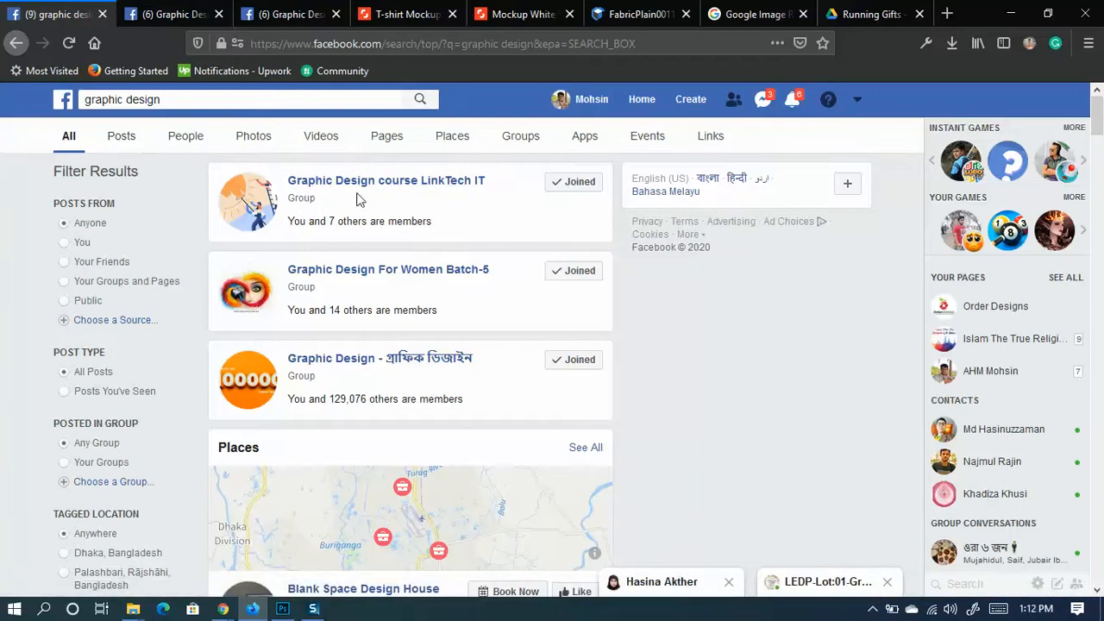
pyautogui.scroll(-3, 395, 326)
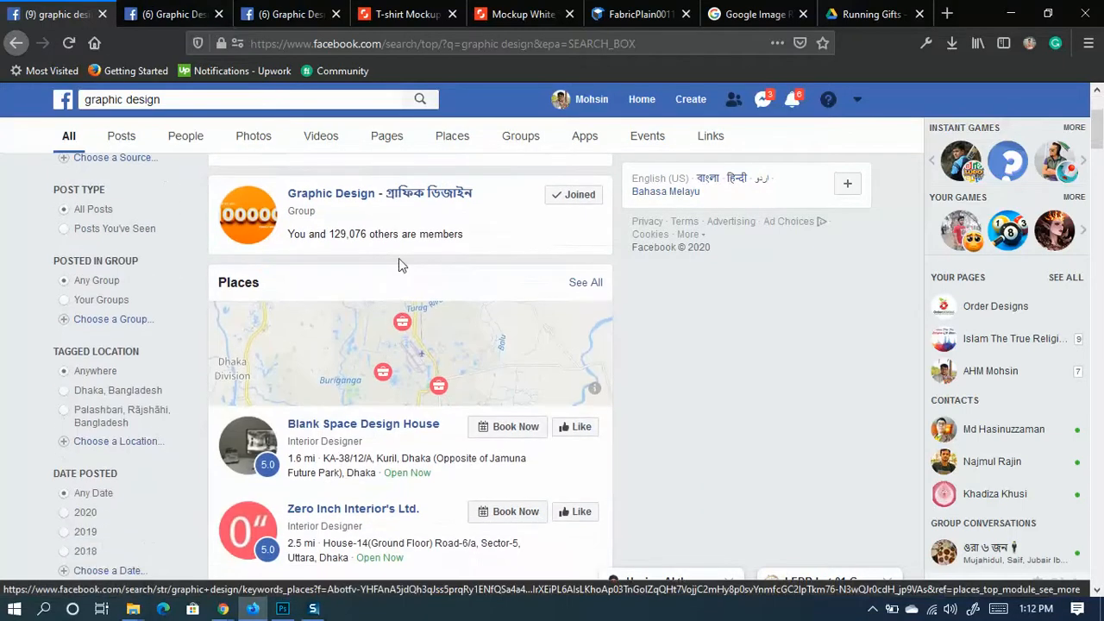
# Browse the posts of the Graphic Design - গ্রাফিক ডিজাইন group and the Graphic Design page in their own tabs
pyautogui.click(388, 194)
pyautogui.scroll(-9, 424, 329)
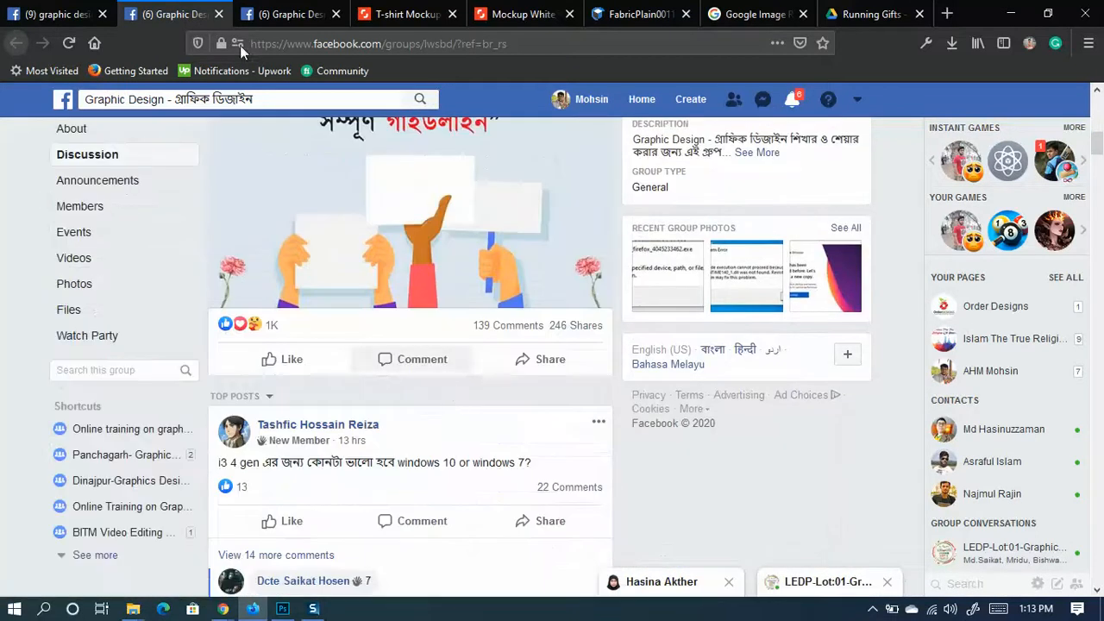
pyautogui.click(289, 14)
pyautogui.scroll(-3, 432, 358)
pyautogui.scroll(-15, 388, 356)
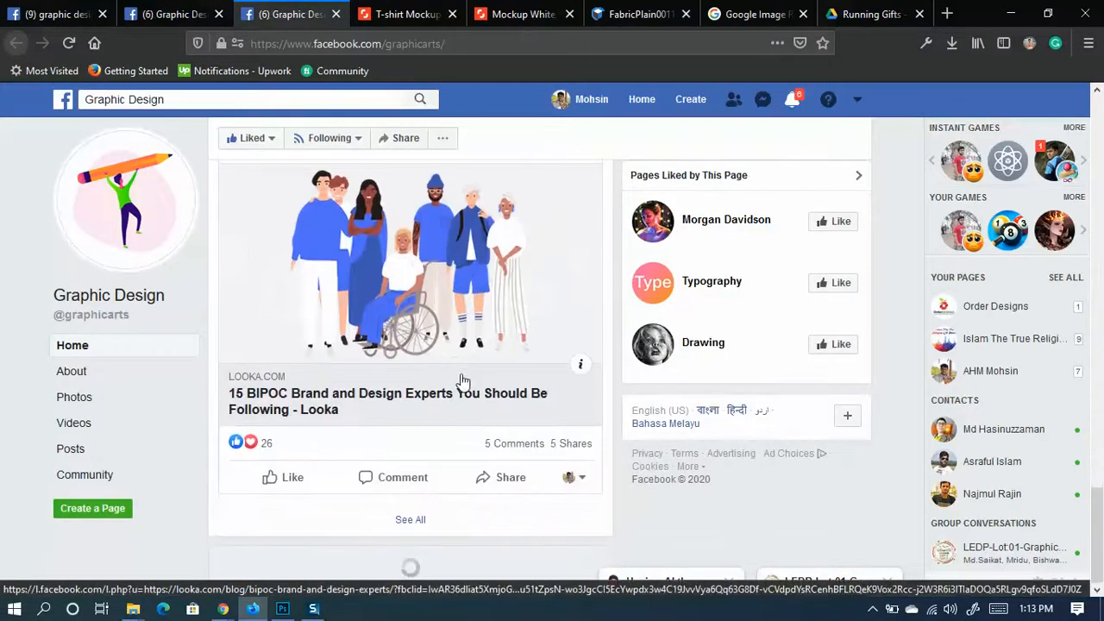
pyautogui.scroll(10, 394, 453)
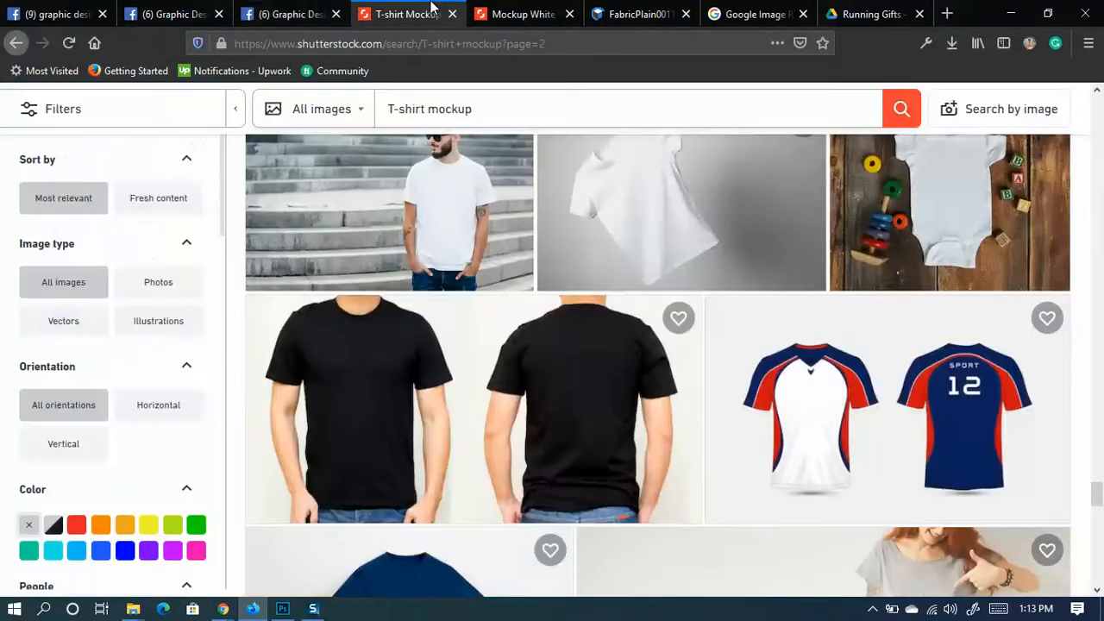
# Close the two Shutterstock tabs, the FabricPlain0011 texture tab and the Google Image result tab
pyautogui.click(400, 14)
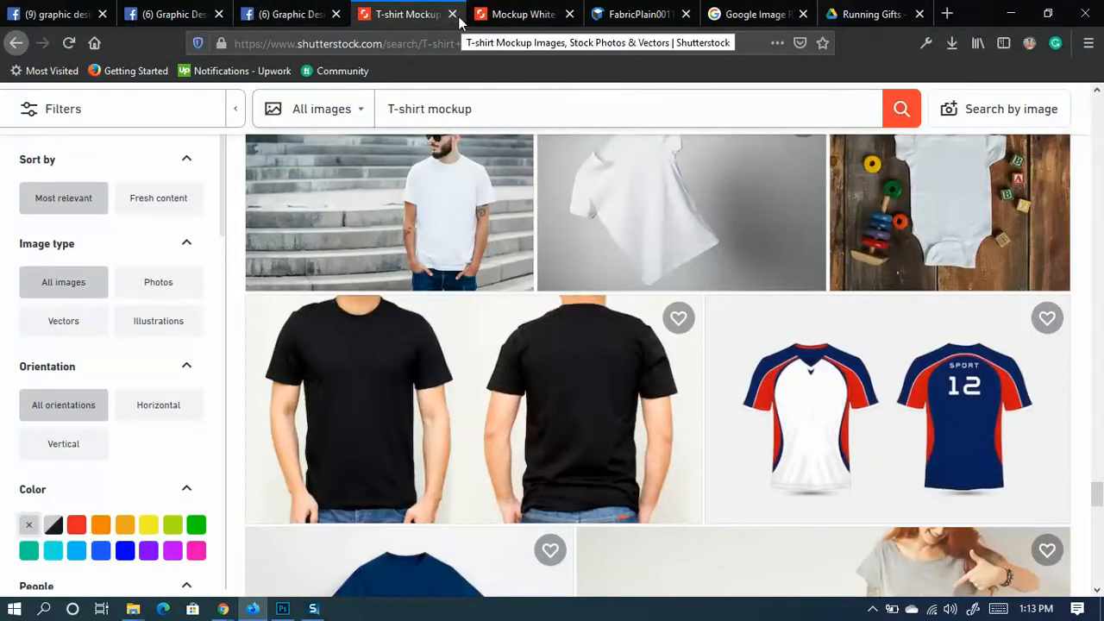
pyautogui.click(453, 14)
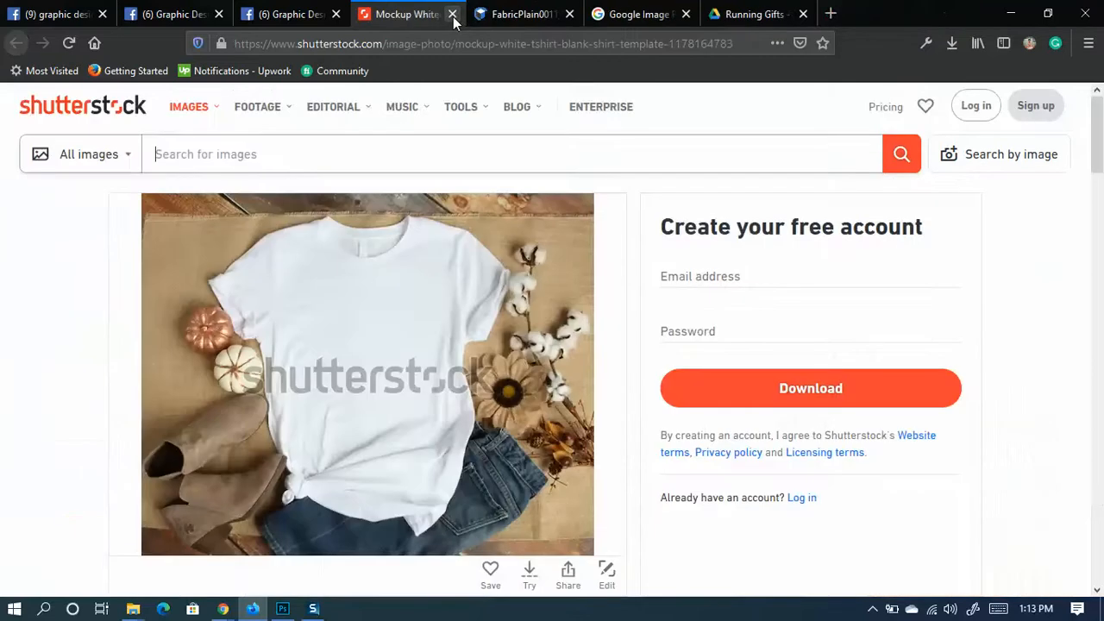
pyautogui.click(453, 14)
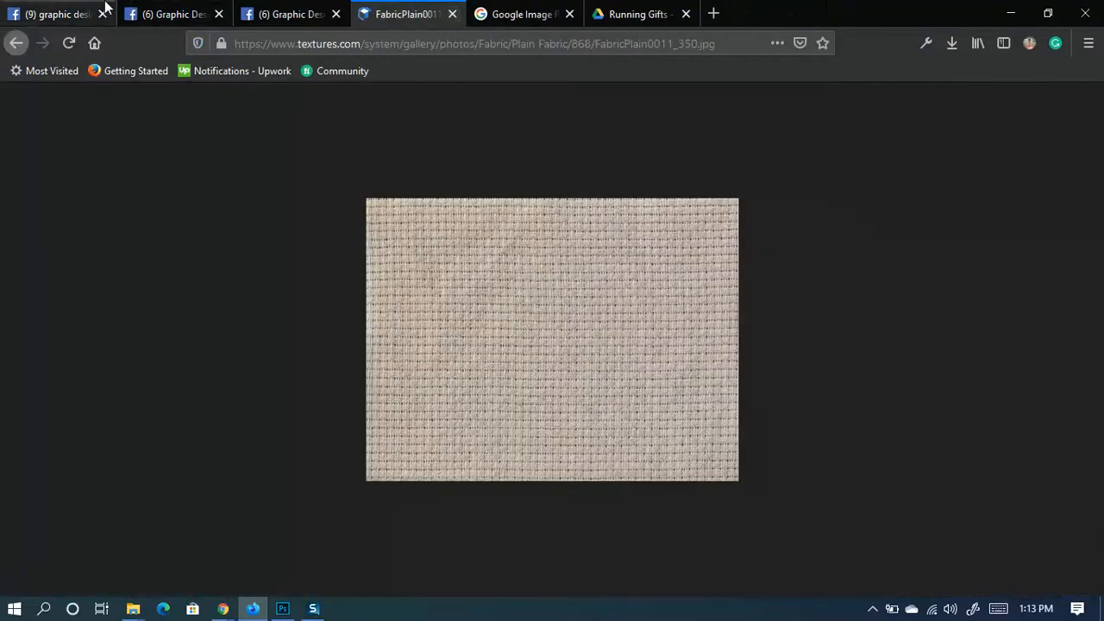
pyautogui.click(452, 15)
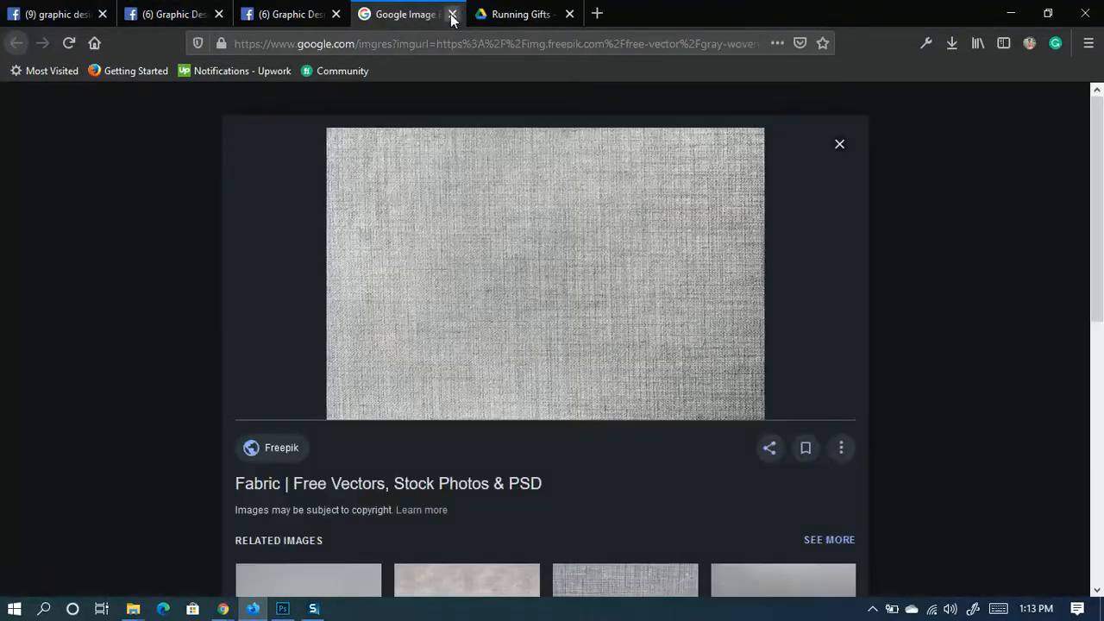
pyautogui.click(453, 14)
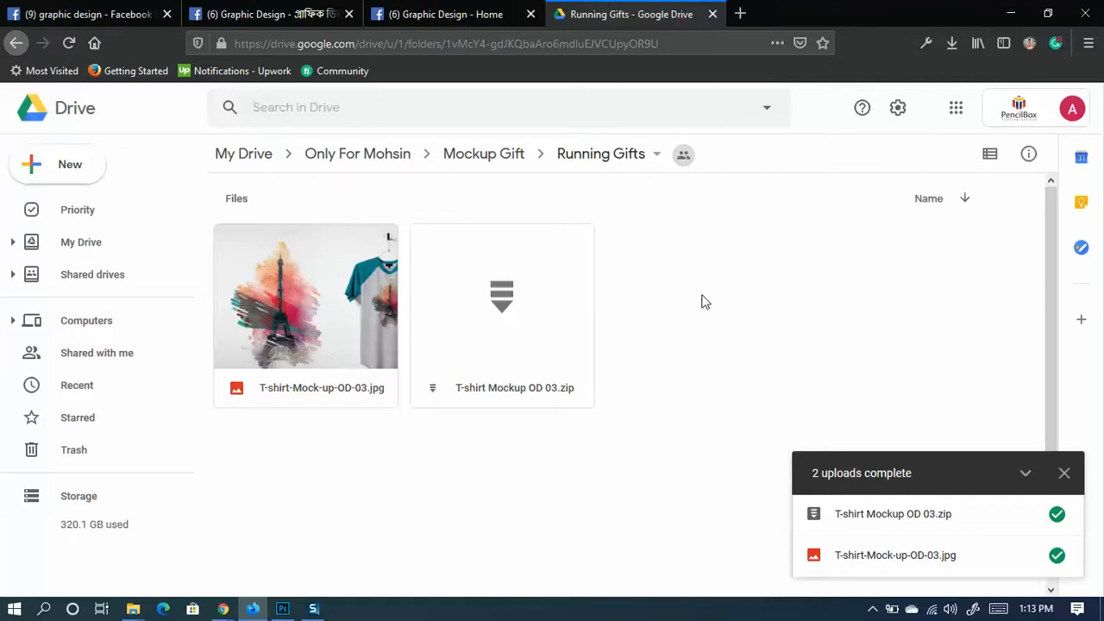
# Collapse the Drive upload summary and open the T-shirt folder inside Mockup Gift's Past Gifts folder
pyautogui.click(1016, 475)
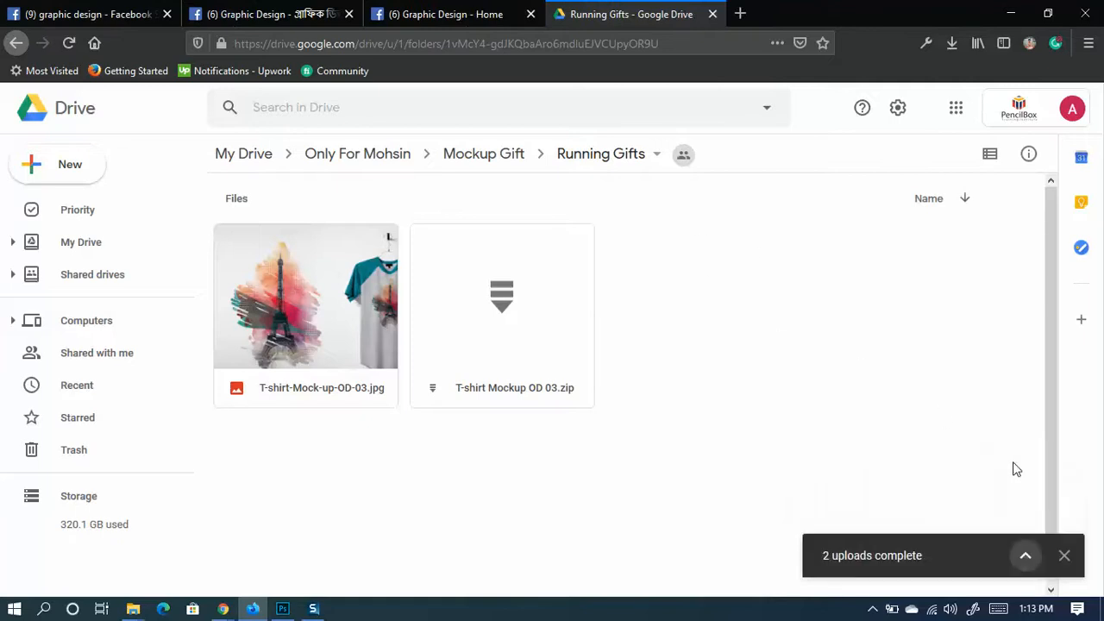
pyautogui.click(513, 164)
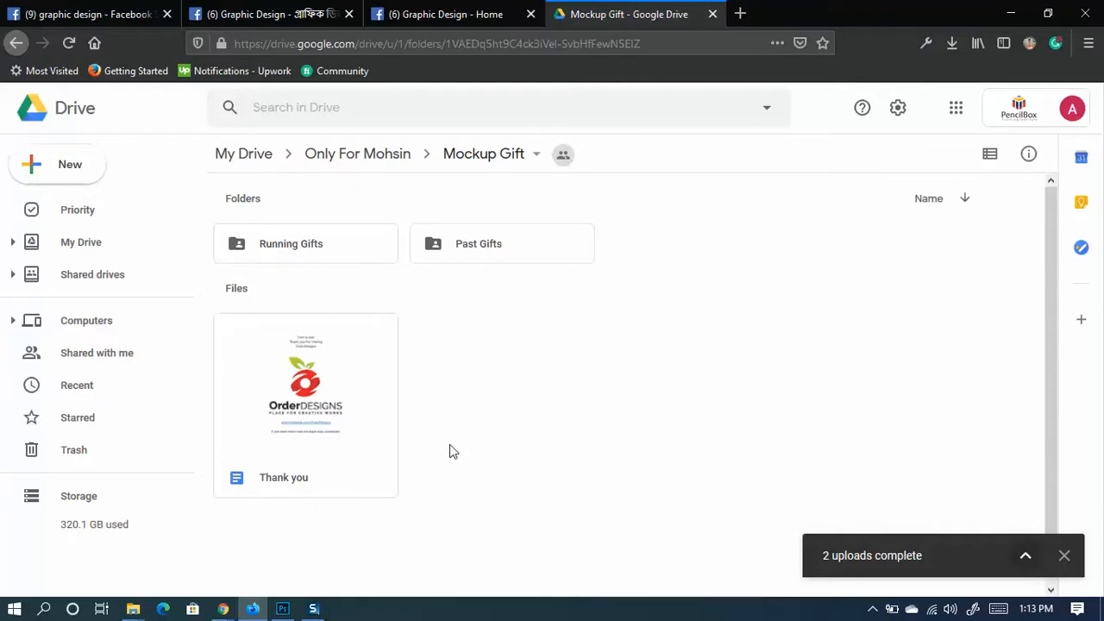
pyautogui.doubleClick(487, 250)
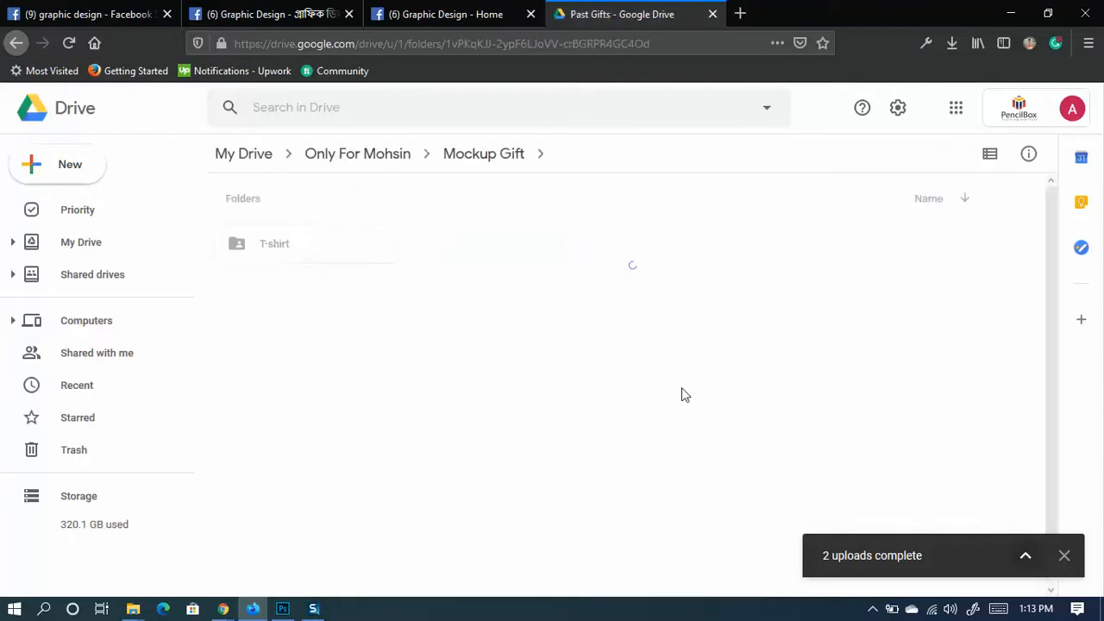
pyautogui.doubleClick(302, 242)
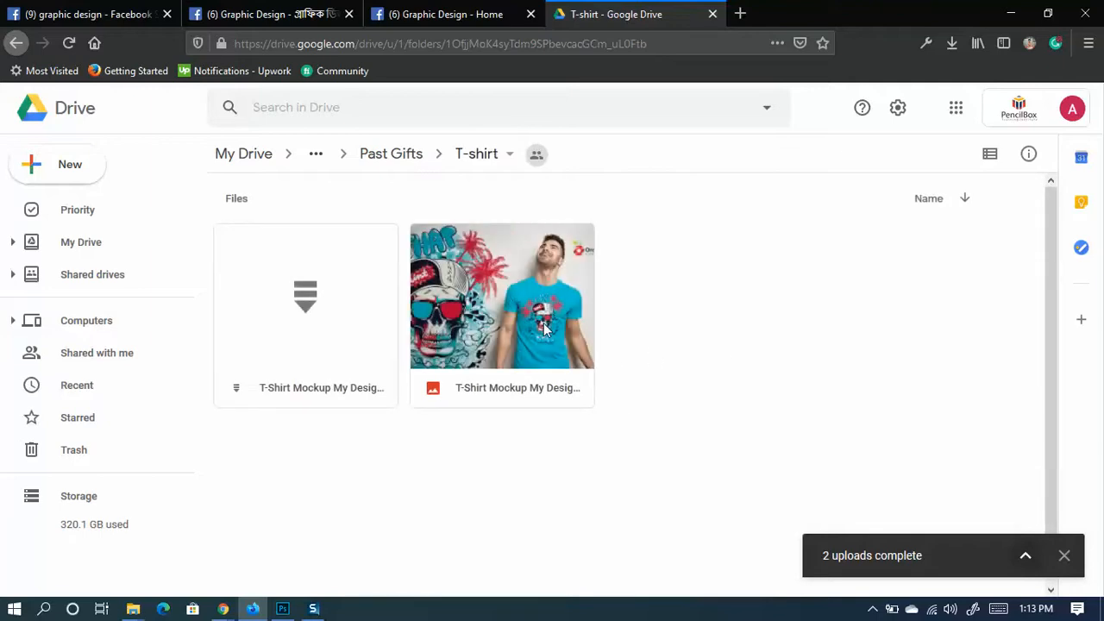
# Return to the Mockup Gift folder in Drive and bring the Facebook "graphic design" search results back into view
pyautogui.hotkey('alt', 'Left')
pyautogui.hotkey('alt', 'Left')
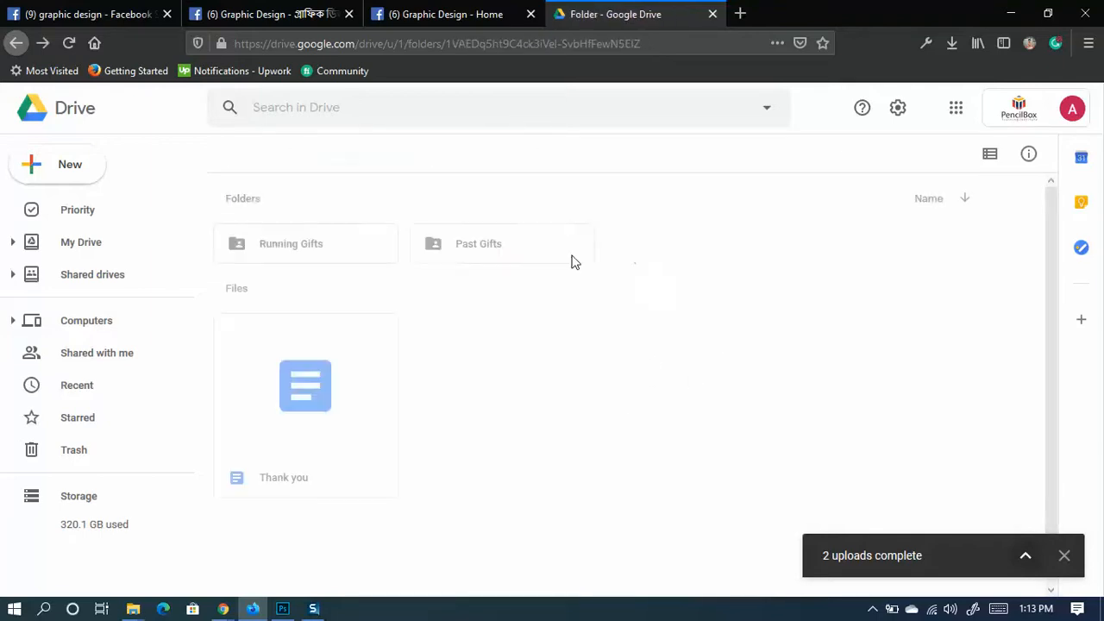
pyautogui.click(264, 13)
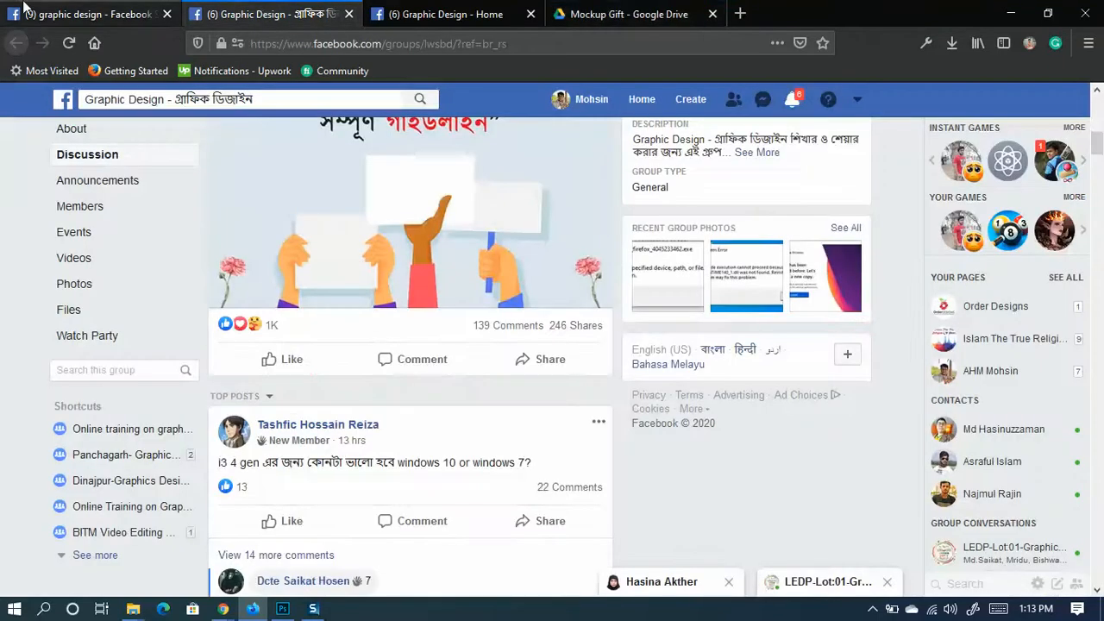
pyautogui.click(87, 14)
# Switch to Photoshop and inspect the sleeve, collar and overall look of the T-shirt mock-up
pyautogui.click(282, 609)
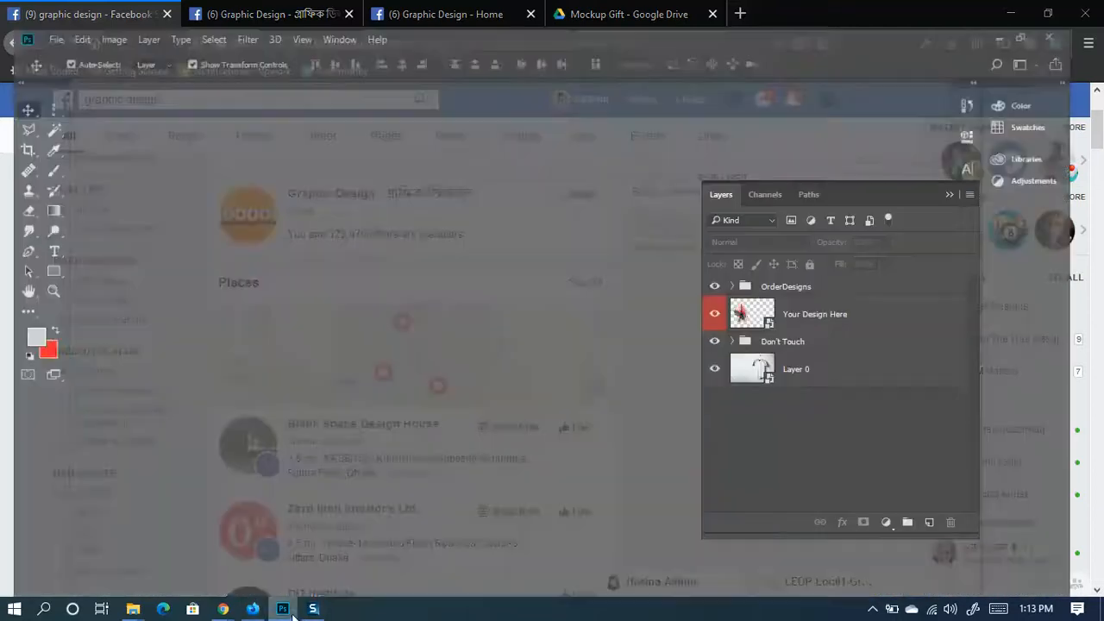
pyautogui.scroll(5, 542, 361)
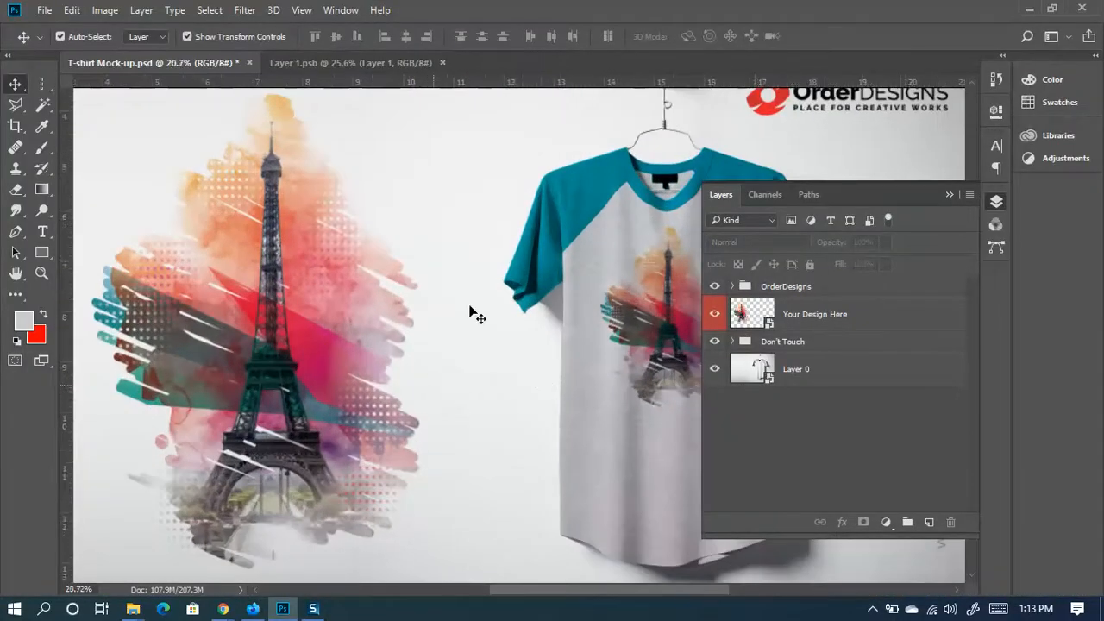
pyautogui.scroll(4, 507, 294)
pyautogui.scroll(3, 523, 315)
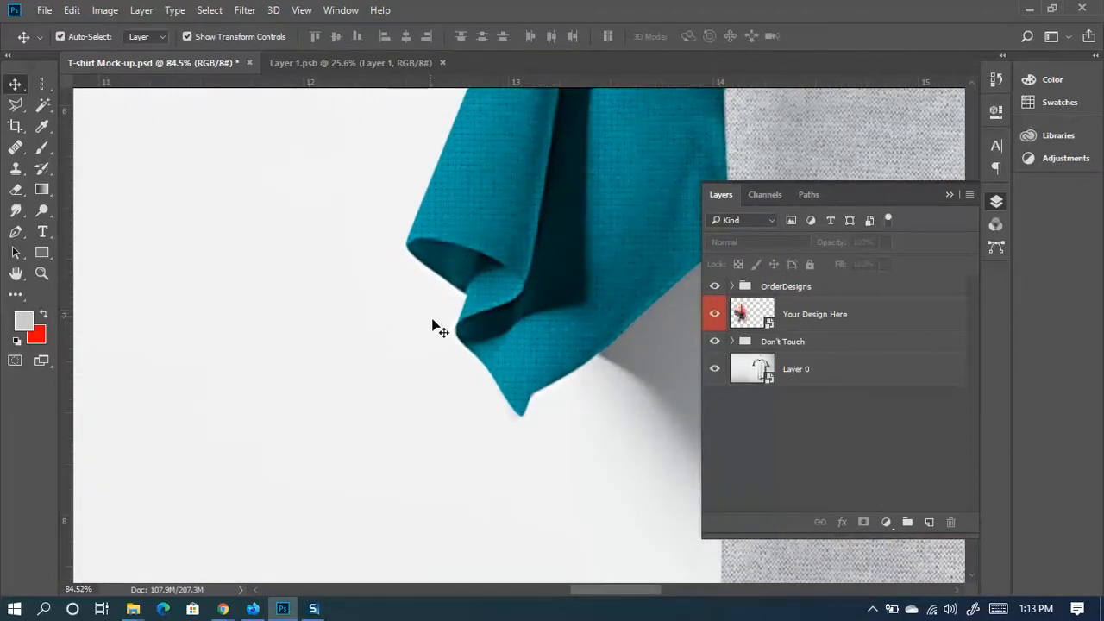
pyautogui.scroll(-1, 490, 384)
pyautogui.scroll(-5, 552, 279)
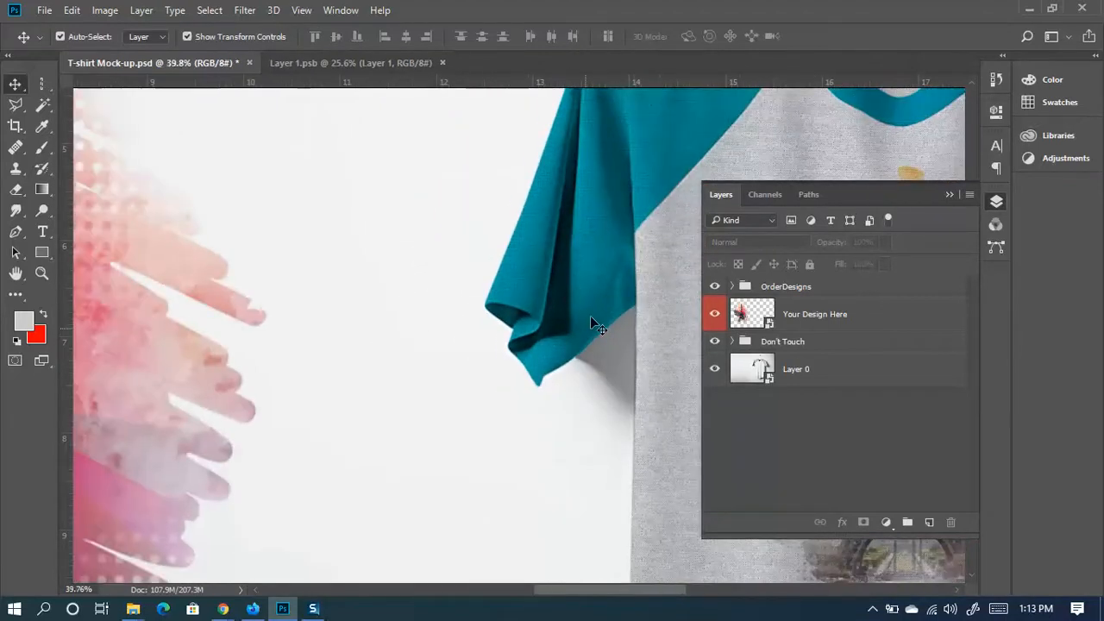
pyautogui.scroll(3, 655, 259)
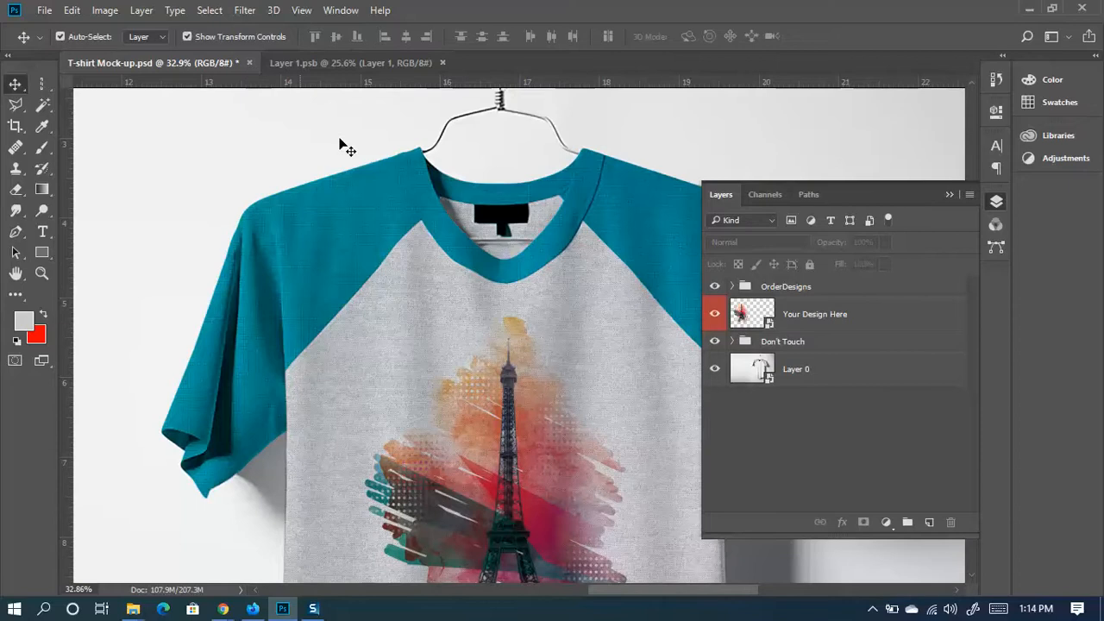
pyautogui.scroll(-4, 481, 276)
pyautogui.scroll(-2, 601, 369)
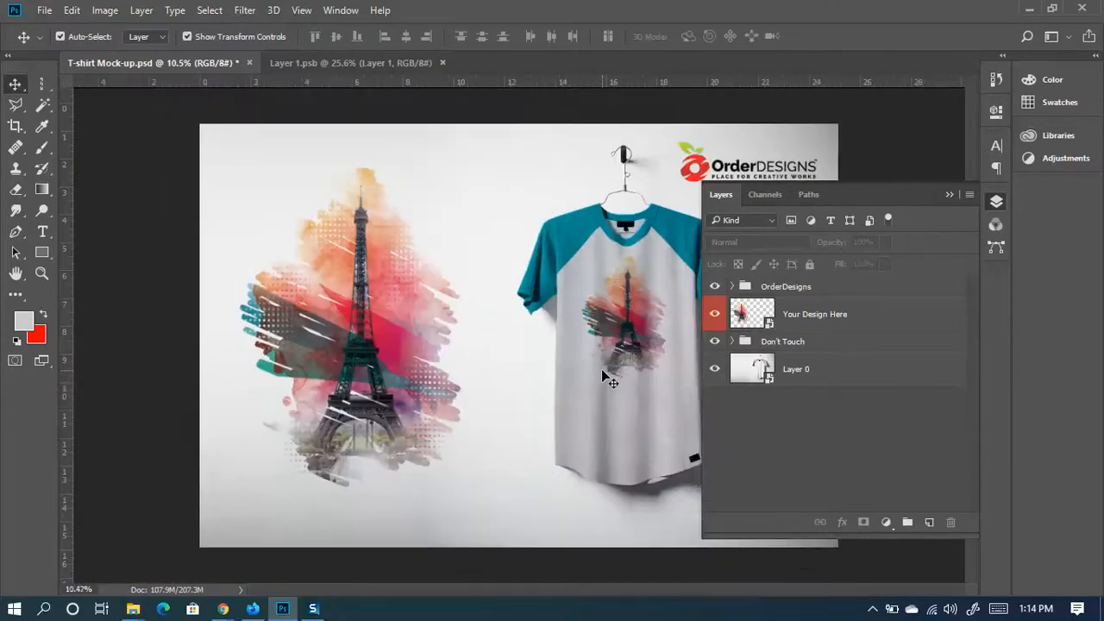
# Close the Layer 1.psb document, leaving only T-shirt Mock-up.psd open
pyautogui.click(319, 65)
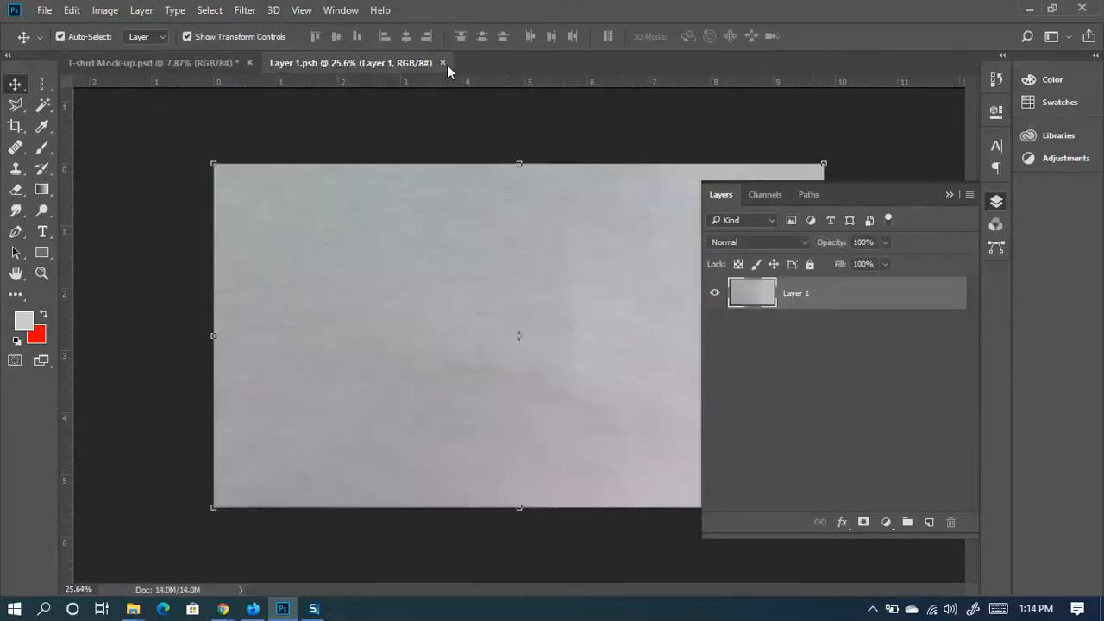
pyautogui.click(443, 63)
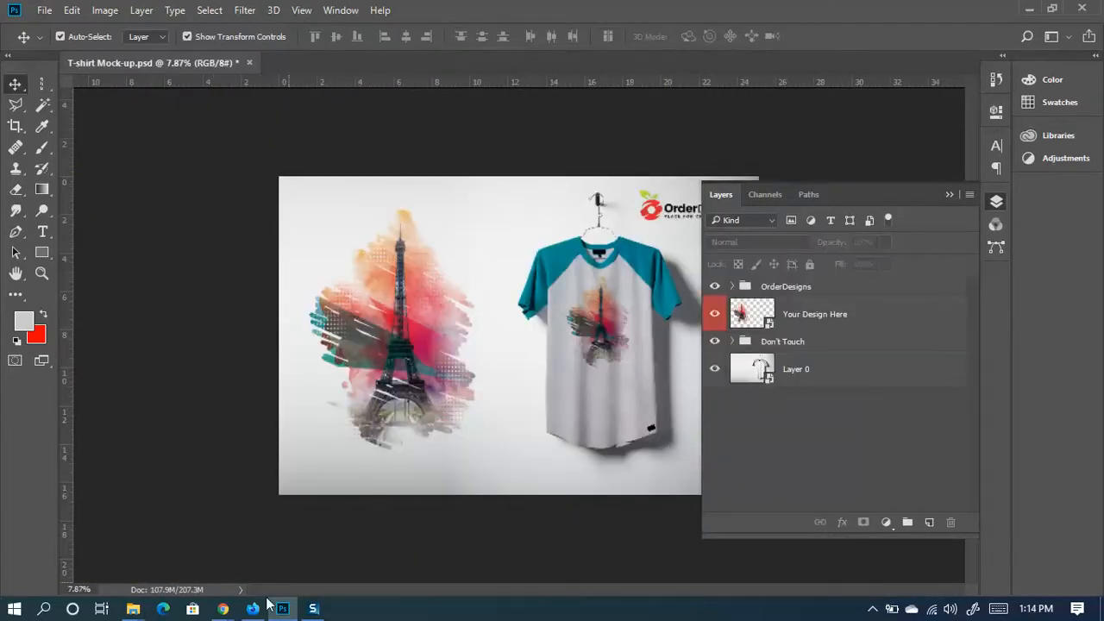
# Switch to the Google Meet call in Chrome and look through its participant list
pyautogui.click(228, 613)
pyautogui.click(164, 550)
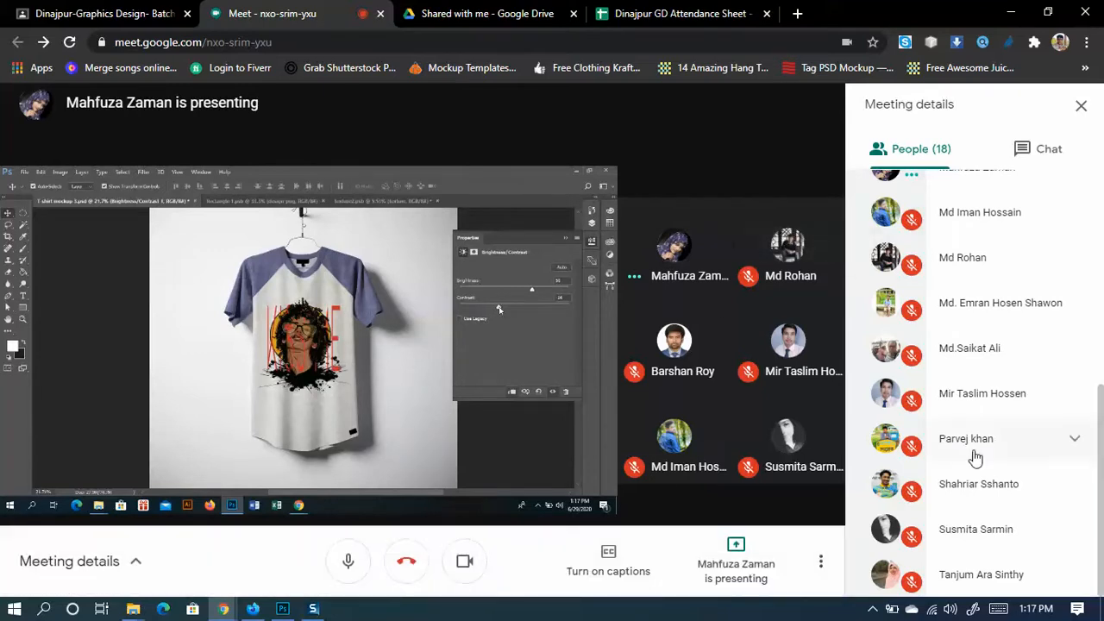
pyautogui.scroll(5, 950, 492)
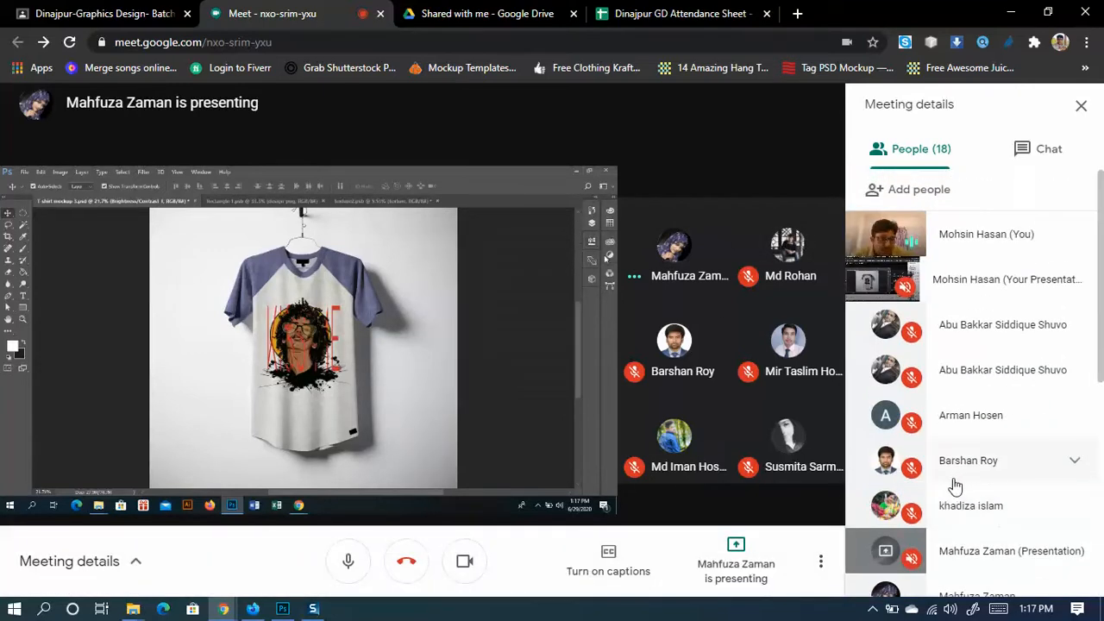
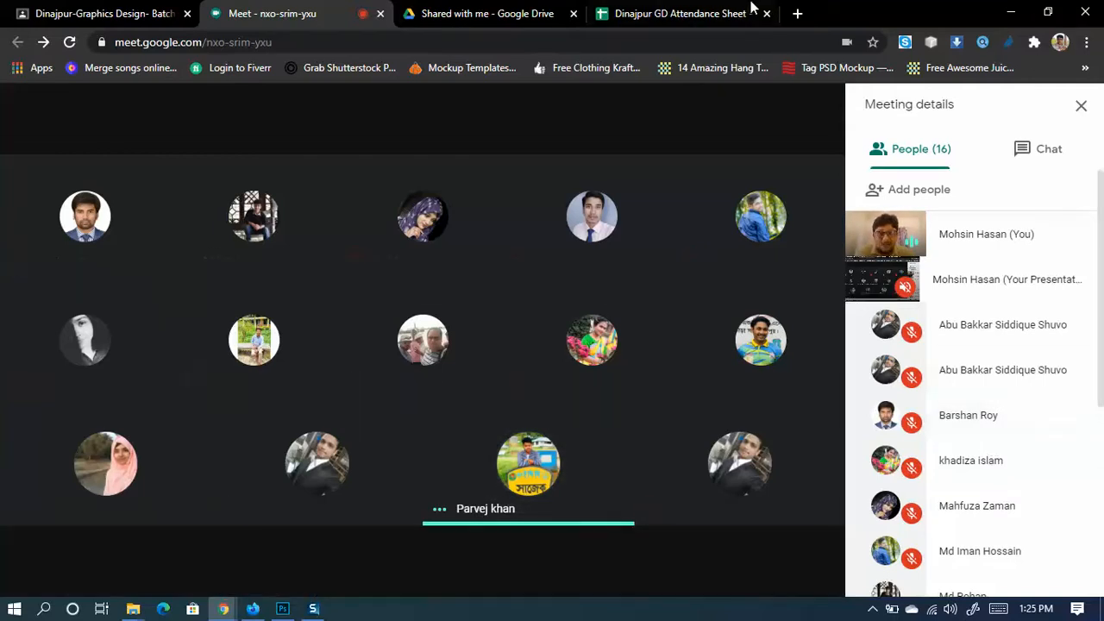
# Open the Dinajpur GD Attendance Sheet and check the 29 June 2020 entries from row 23 up to row 19
pyautogui.click(628, 17)
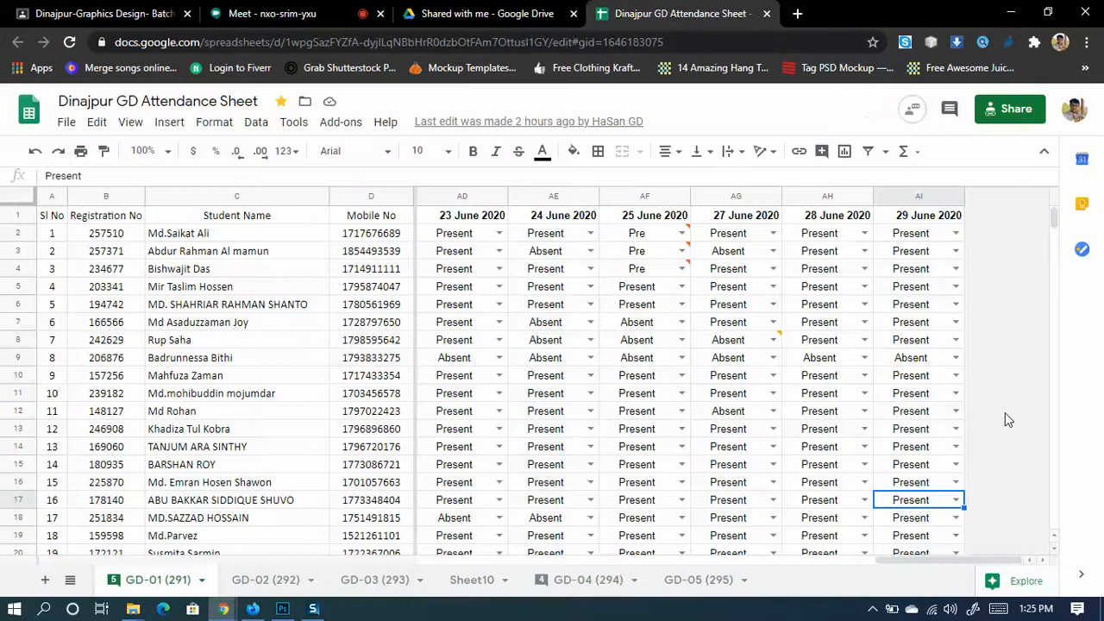
pyautogui.scroll(-2, 1001, 414)
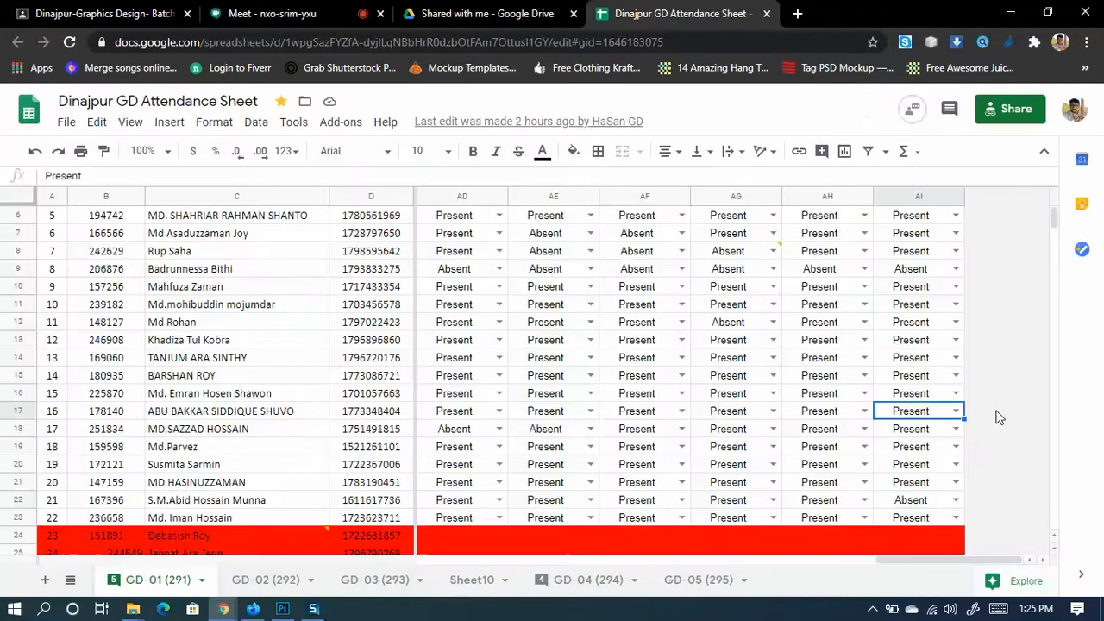
pyautogui.click(926, 519)
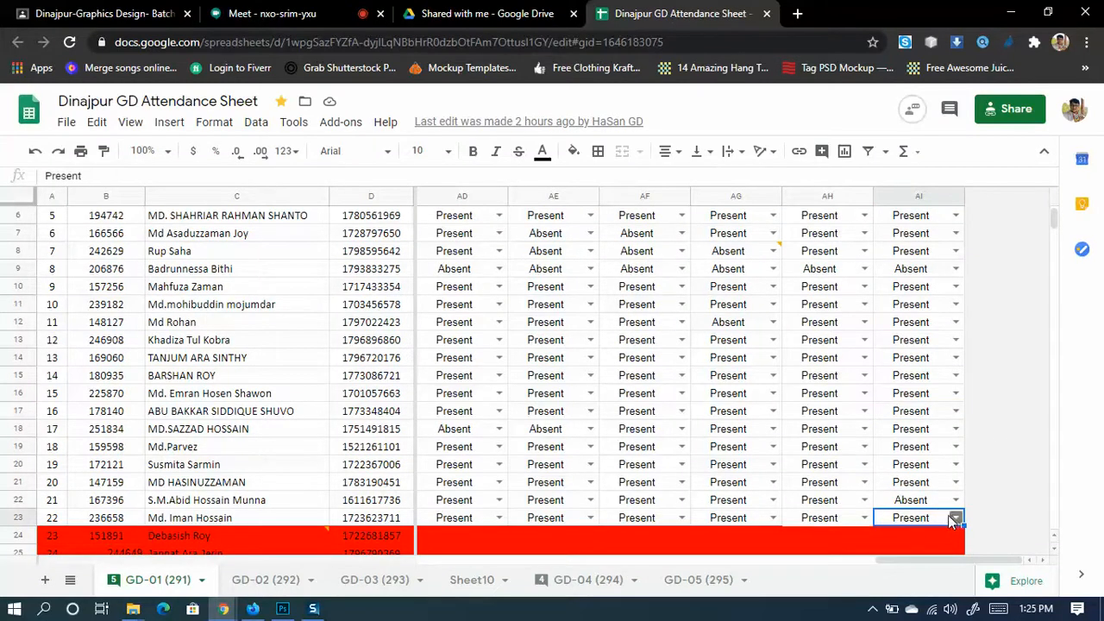
pyautogui.click(927, 506)
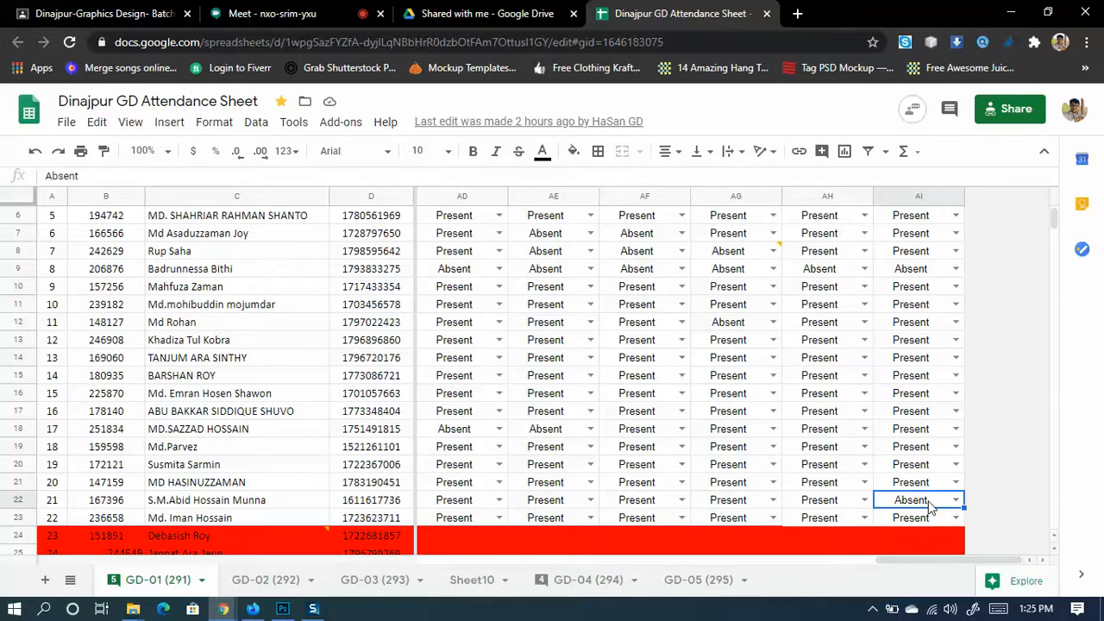
pyautogui.click(937, 486)
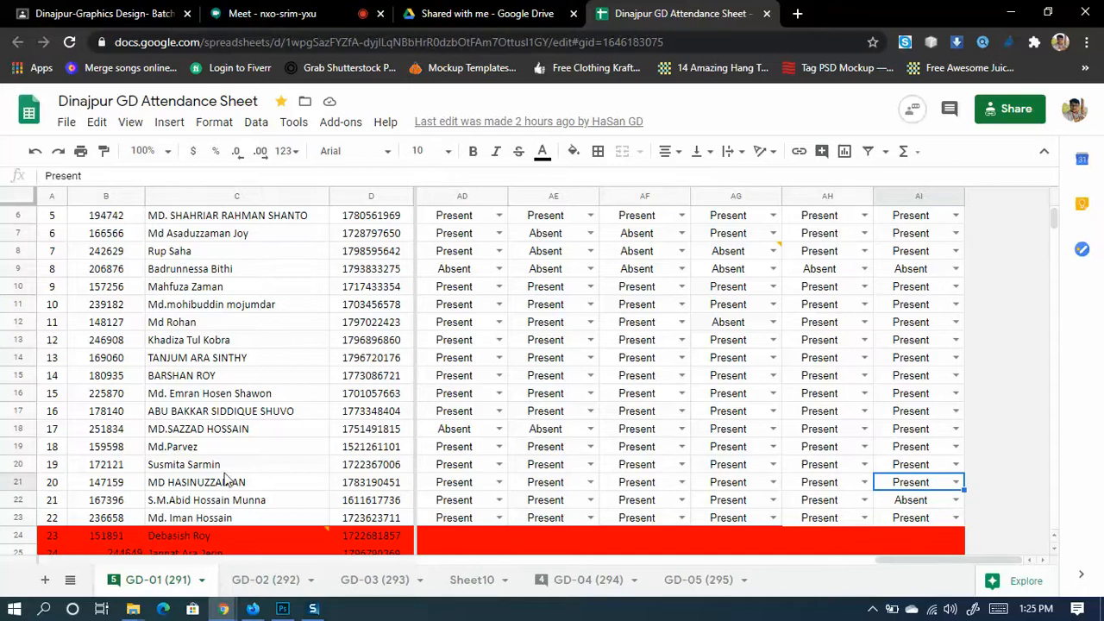
pyautogui.click(913, 466)
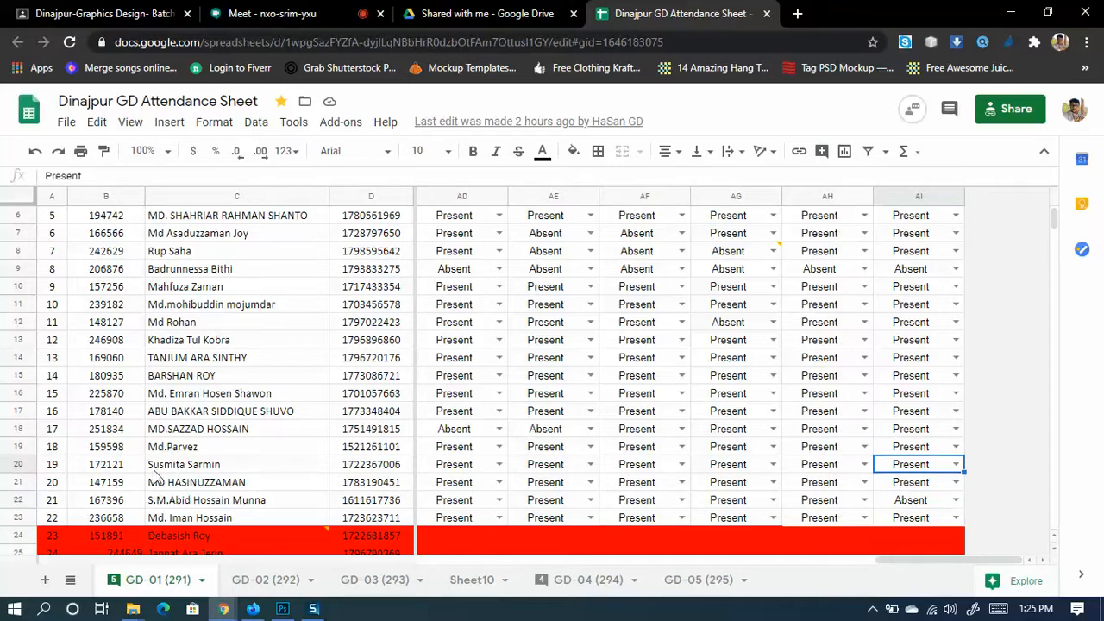
pyautogui.click(913, 447)
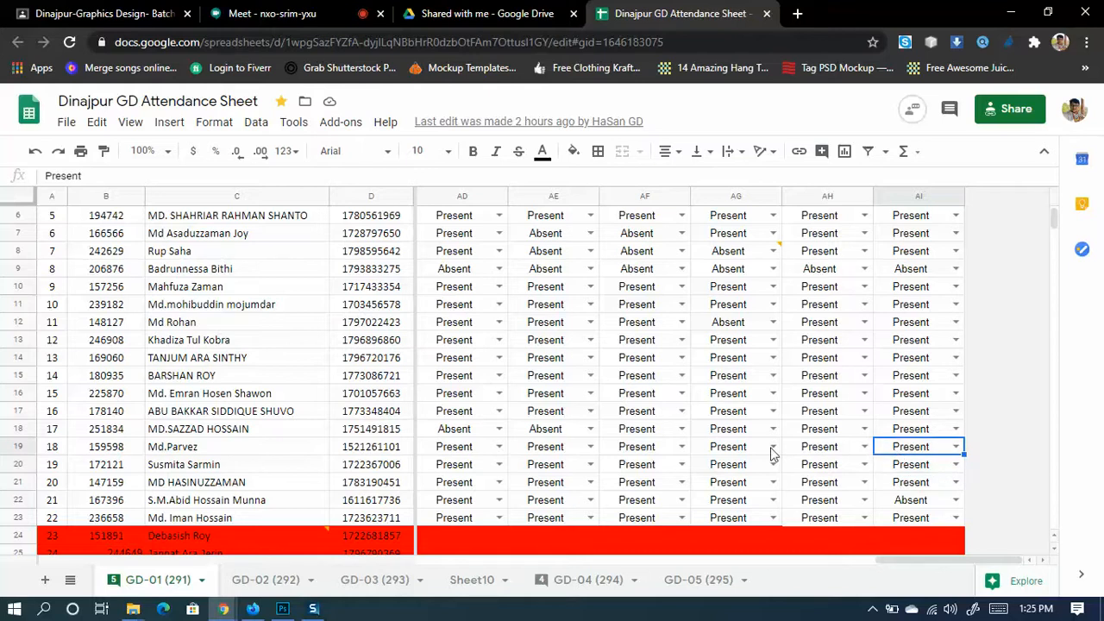
# Shorten the 29 June 2020 attendance entry in row 18 to "Pre"
pyautogui.press('Up')
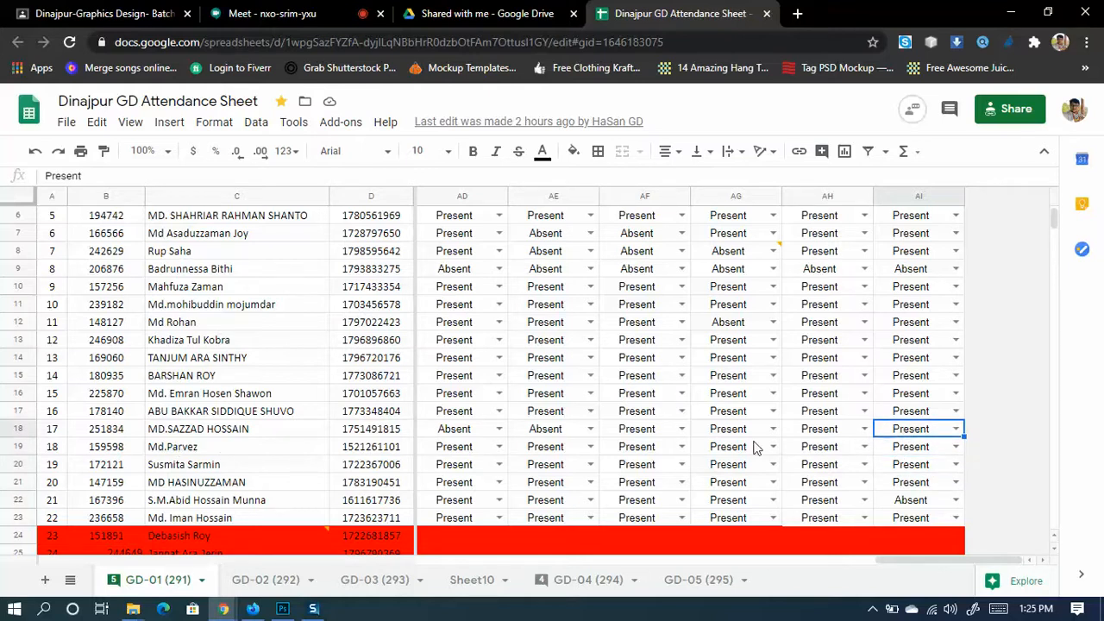
pyautogui.doubleClick(944, 429)
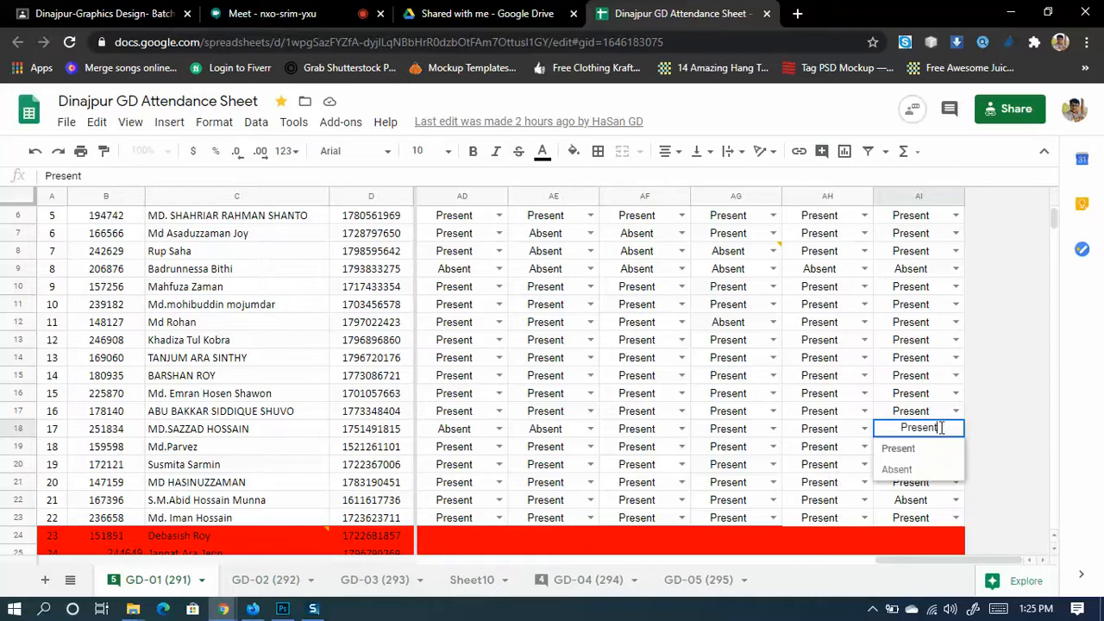
pyautogui.moveTo(941, 429); pyautogui.dragTo(920, 433)
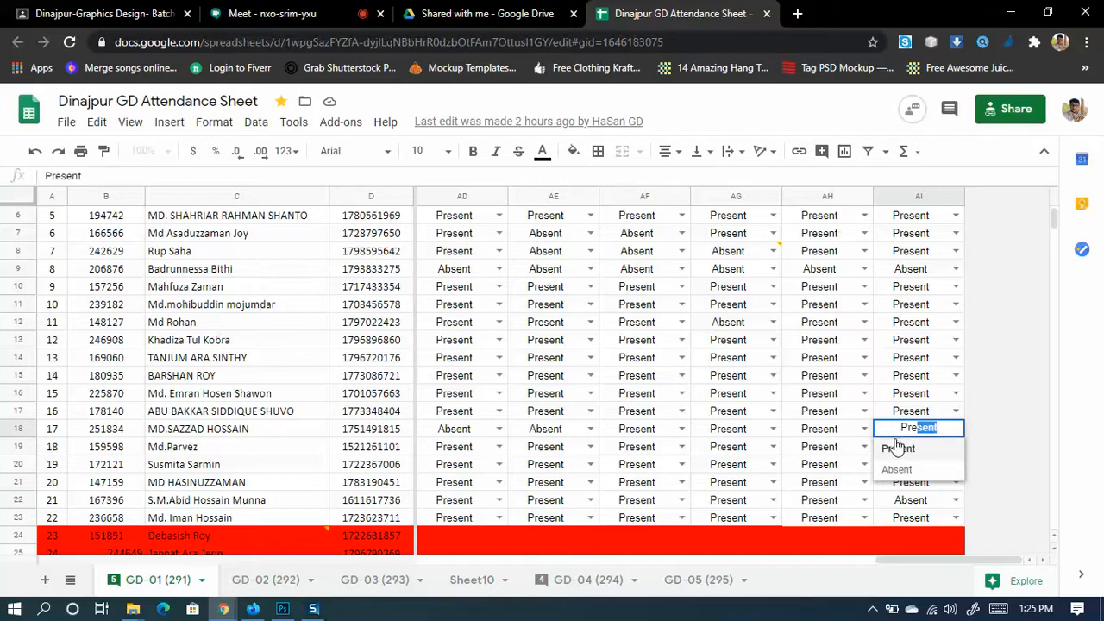
pyautogui.press('BackSpace')
pyautogui.click(927, 405)
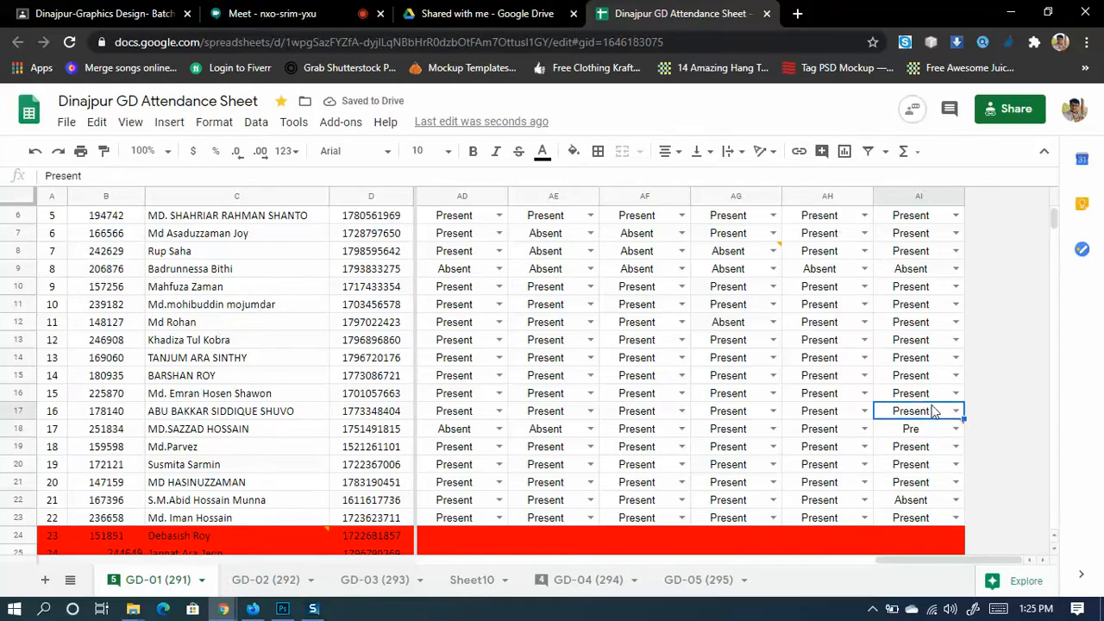
# Try shortening the 29 June 2020 attendance entry in row 15 to "Pre", and undo that change
pyautogui.click(921, 395)
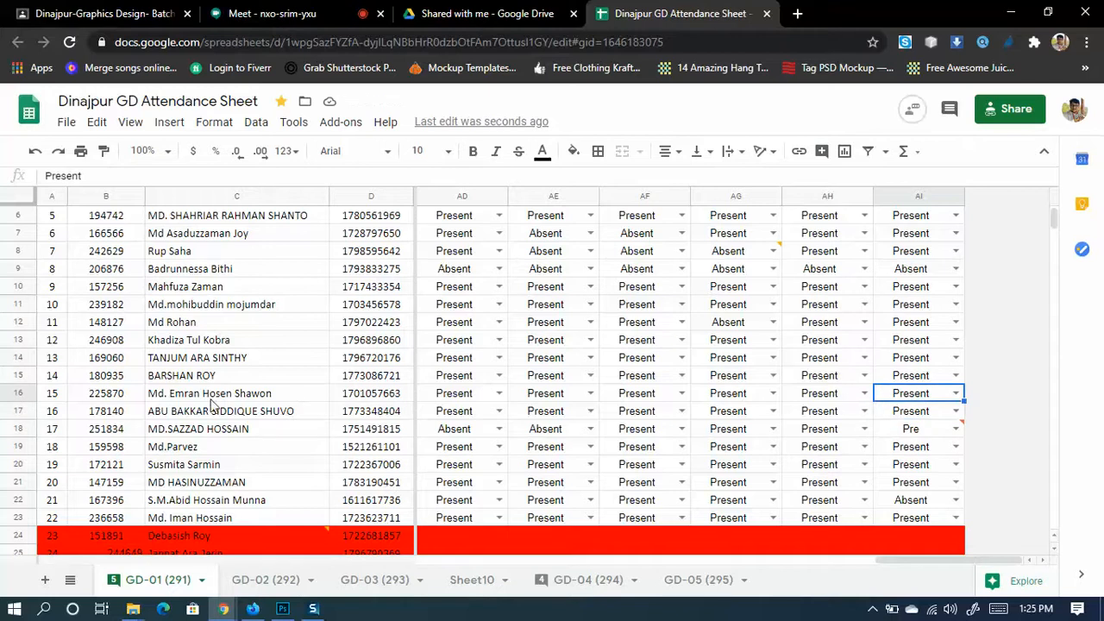
pyautogui.click(925, 377)
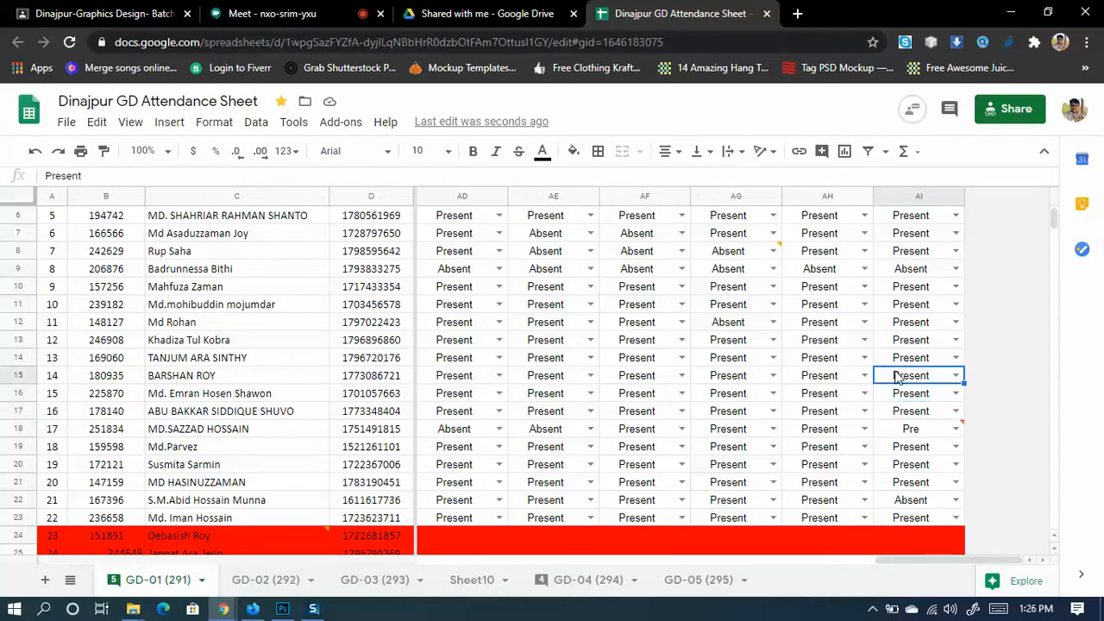
pyautogui.doubleClick(950, 376)
pyautogui.press('BackSpace')
pyautogui.press('BackSpace')
pyautogui.press('BackSpace')
pyautogui.press('BackSpace')
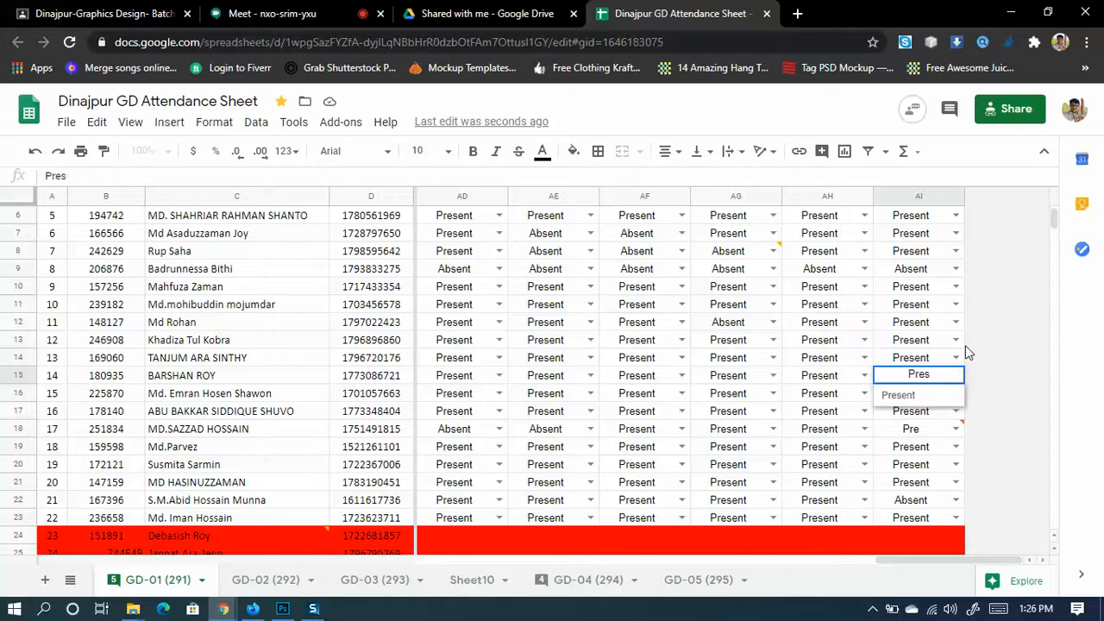
pyautogui.click(923, 357)
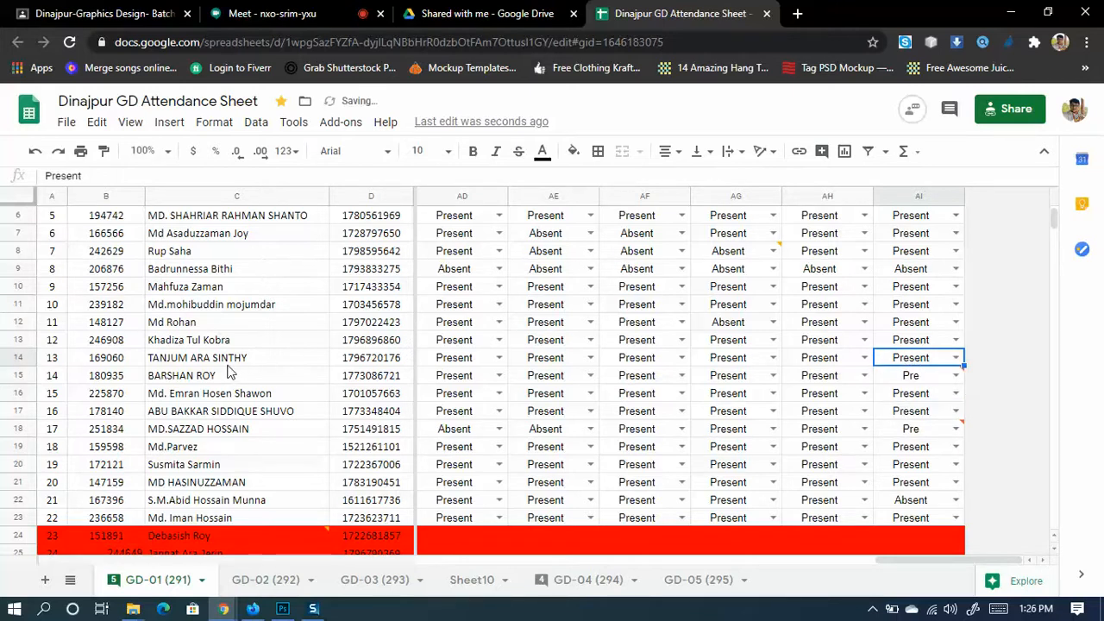
pyautogui.moveTo(916, 390)
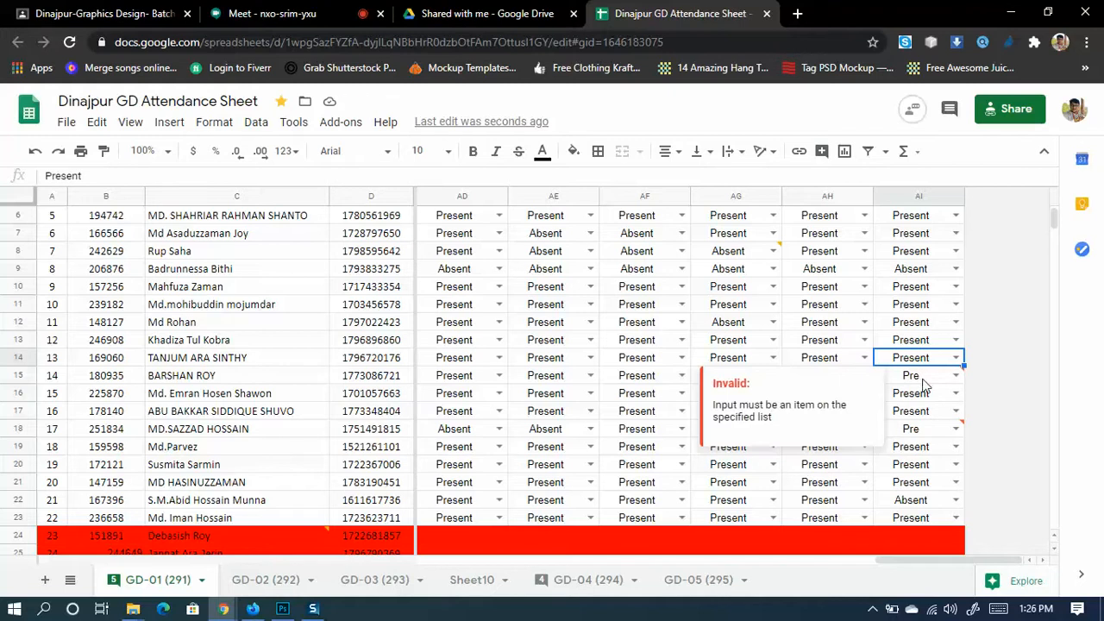
pyautogui.hotkey('ctrl', 'z')
# Check the 29 June 2020 attendance entries one by one from row 14 up to row 9
pyautogui.click(920, 363)
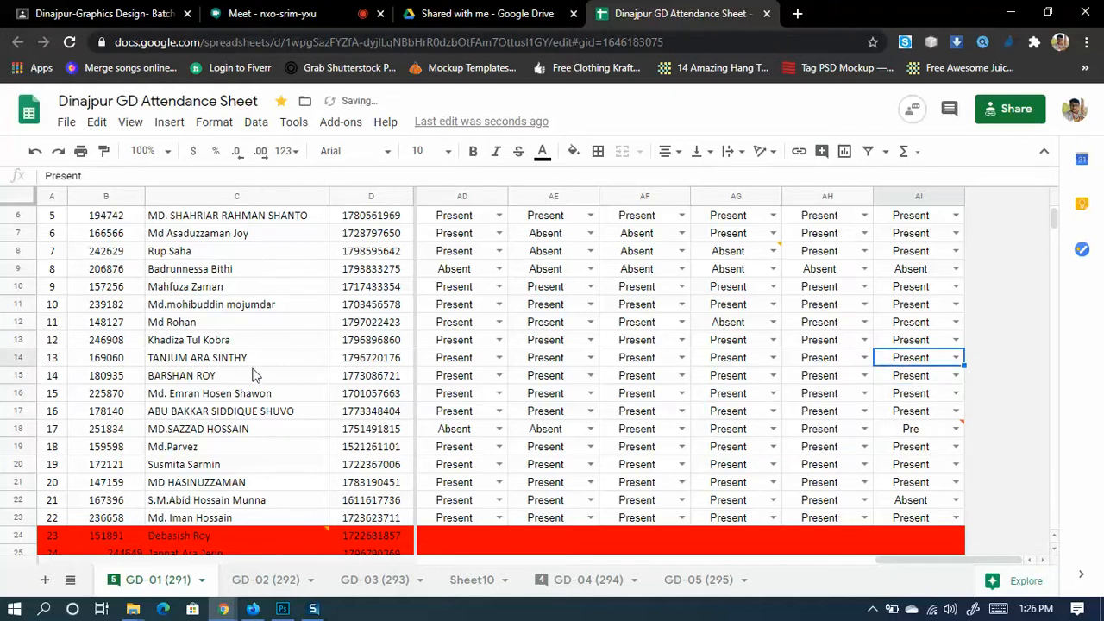
pyautogui.click(920, 346)
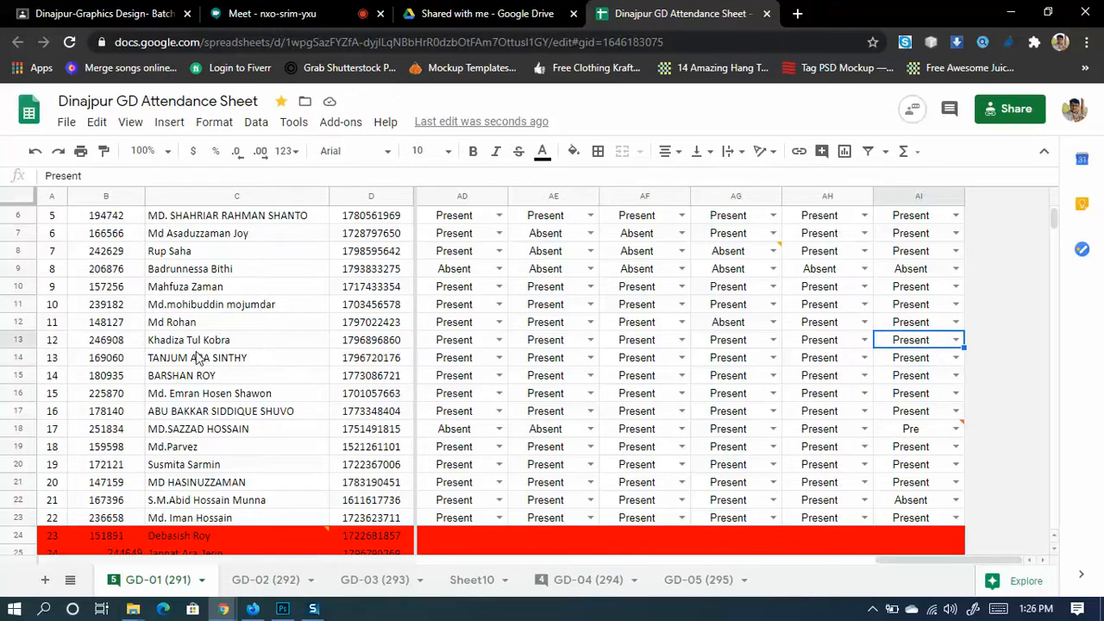
pyautogui.click(931, 330)
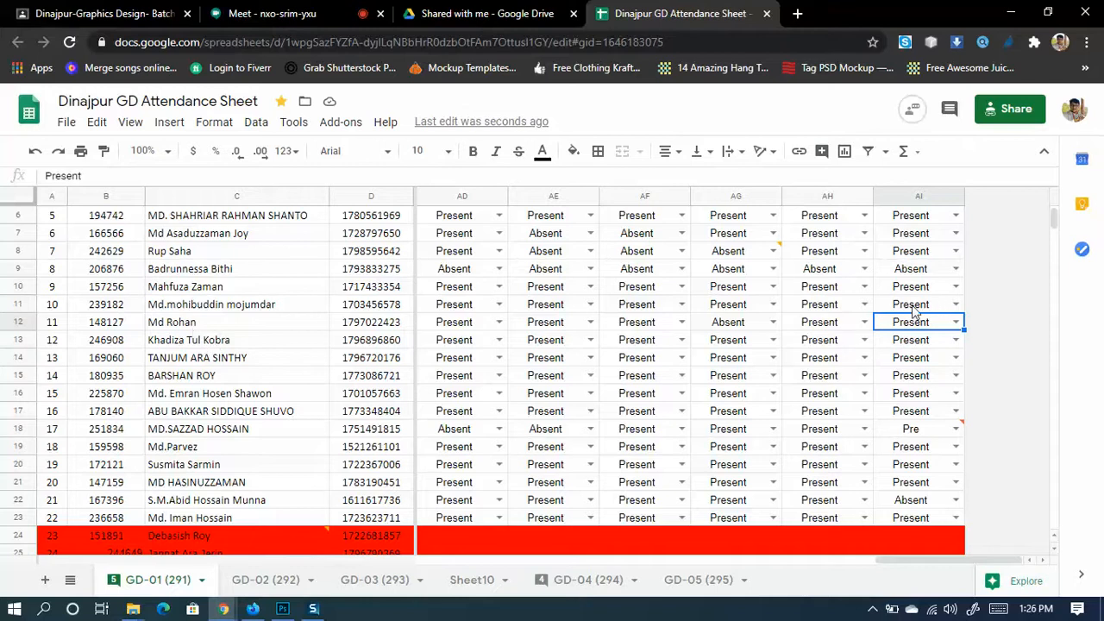
pyautogui.click(913, 307)
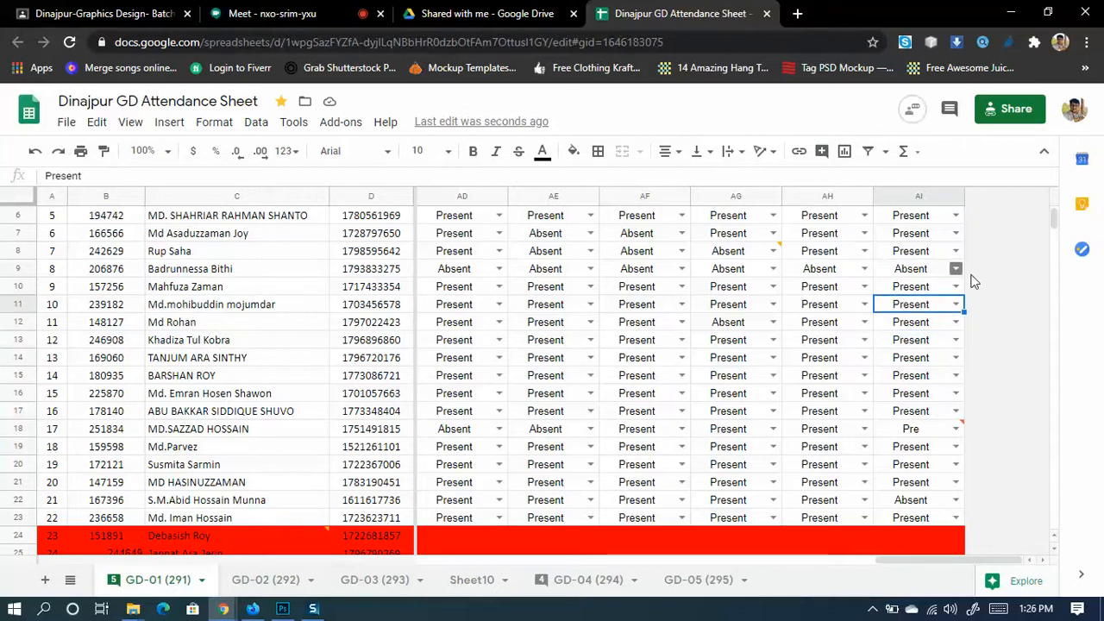
pyautogui.scroll(2, 916, 366)
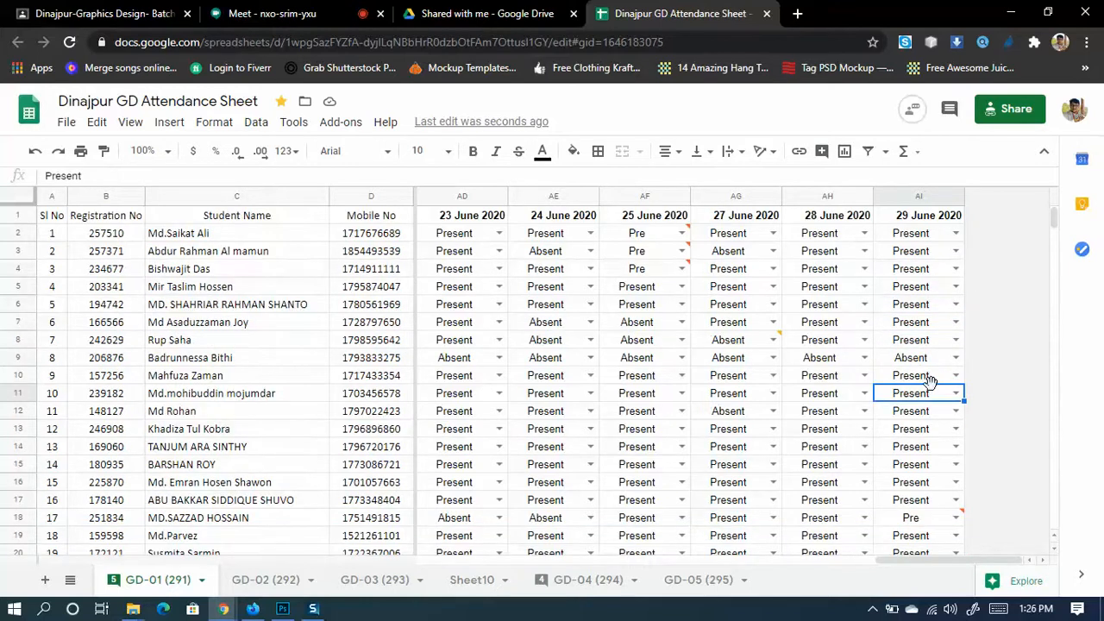
pyautogui.click(928, 379)
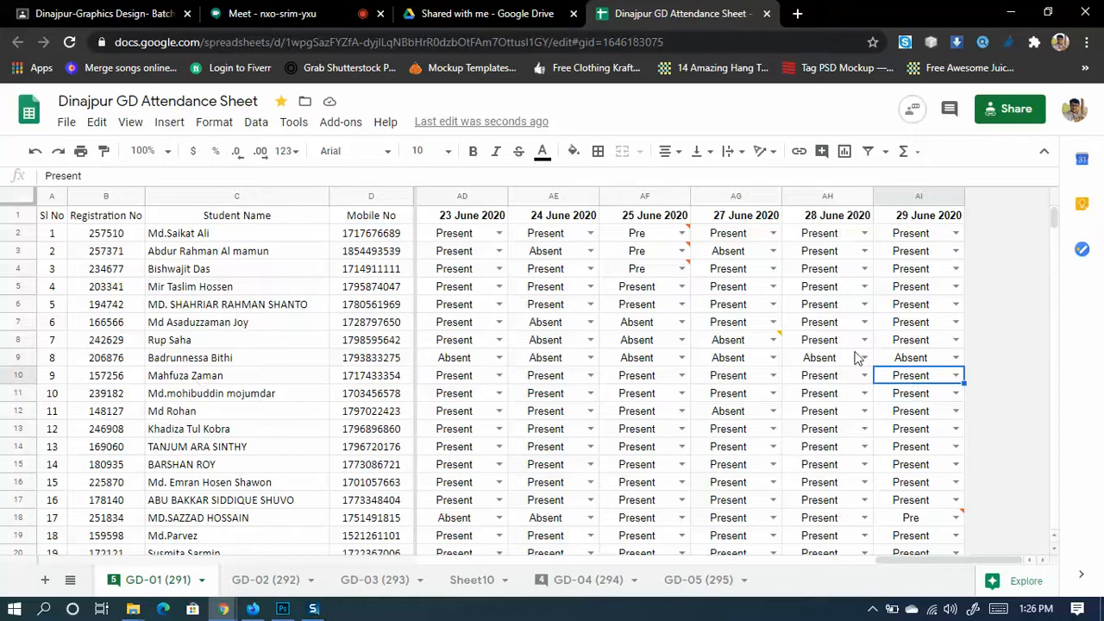
pyautogui.click(904, 356)
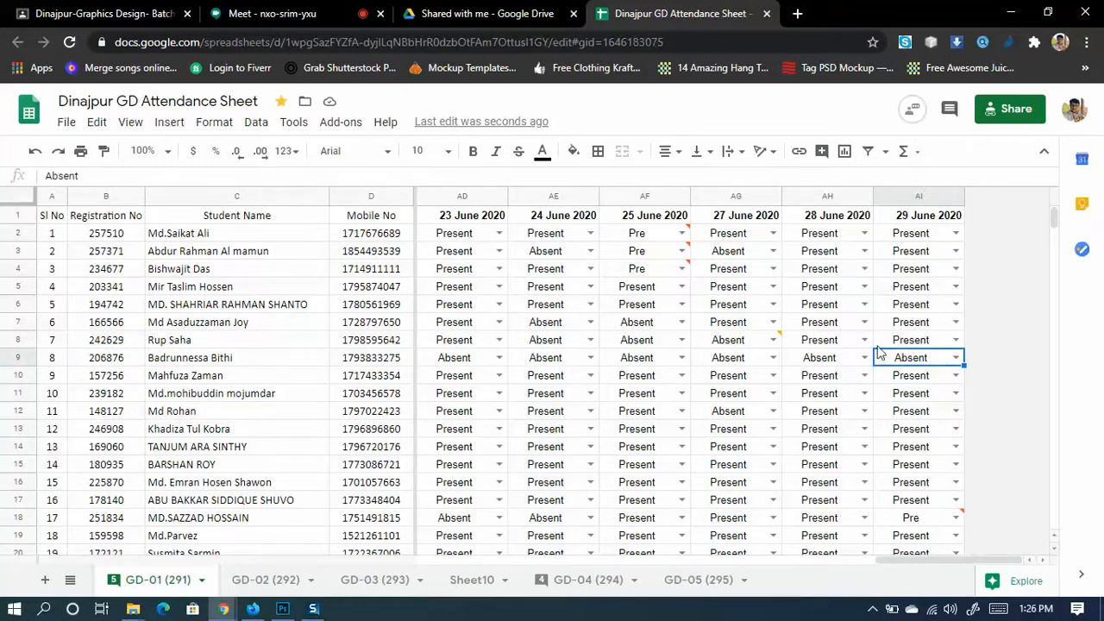
# Shorten the 29 June 2020 attendance entry in row 8 to "Pre"
pyautogui.click(937, 342)
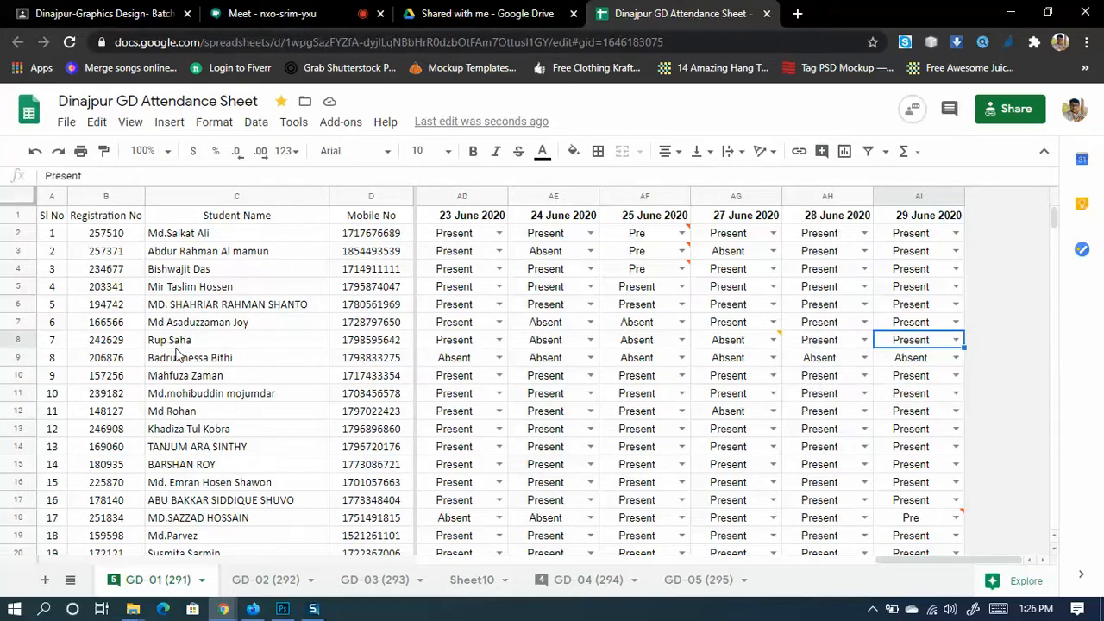
pyautogui.doubleClick(944, 341)
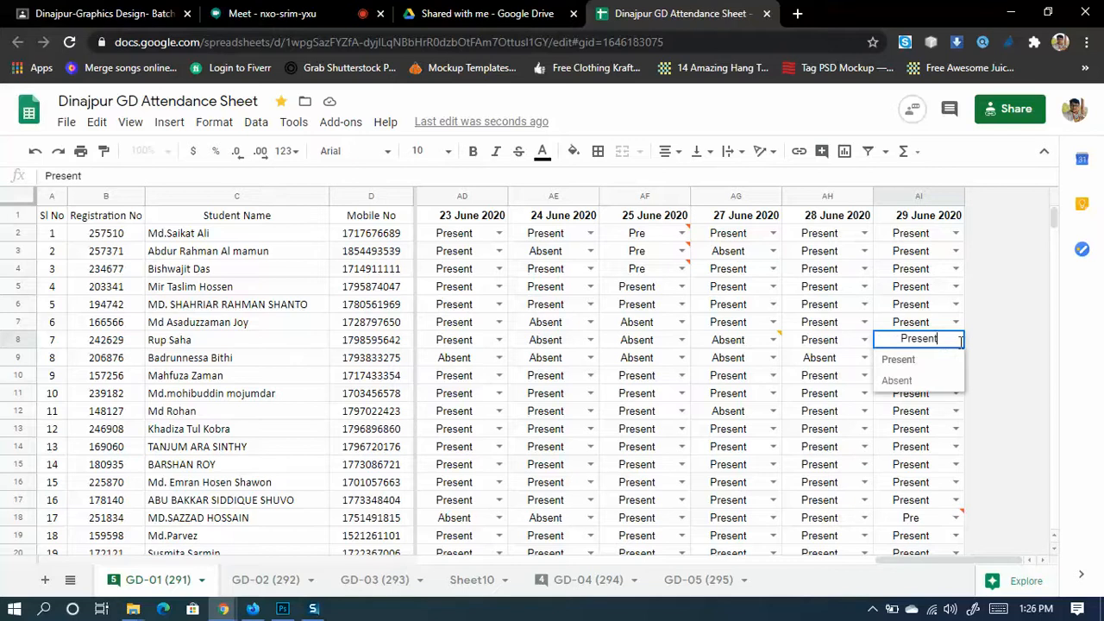
pyautogui.press('BackSpace')
pyautogui.press('BackSpace')
pyautogui.press('BackSpace')
pyautogui.press('BackSpace')
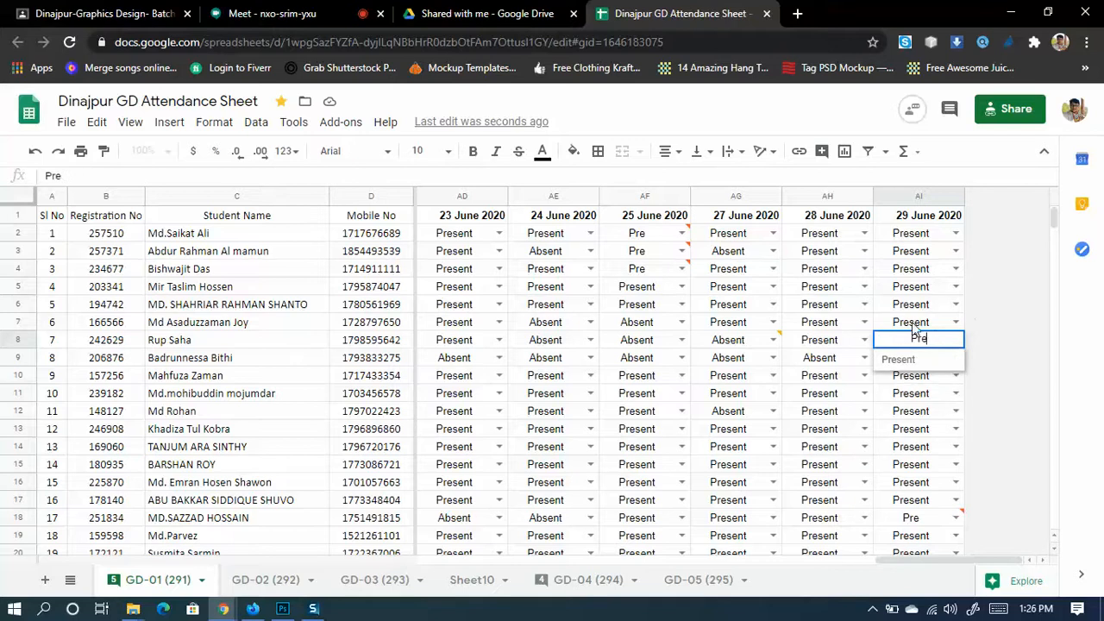
pyautogui.click(915, 324)
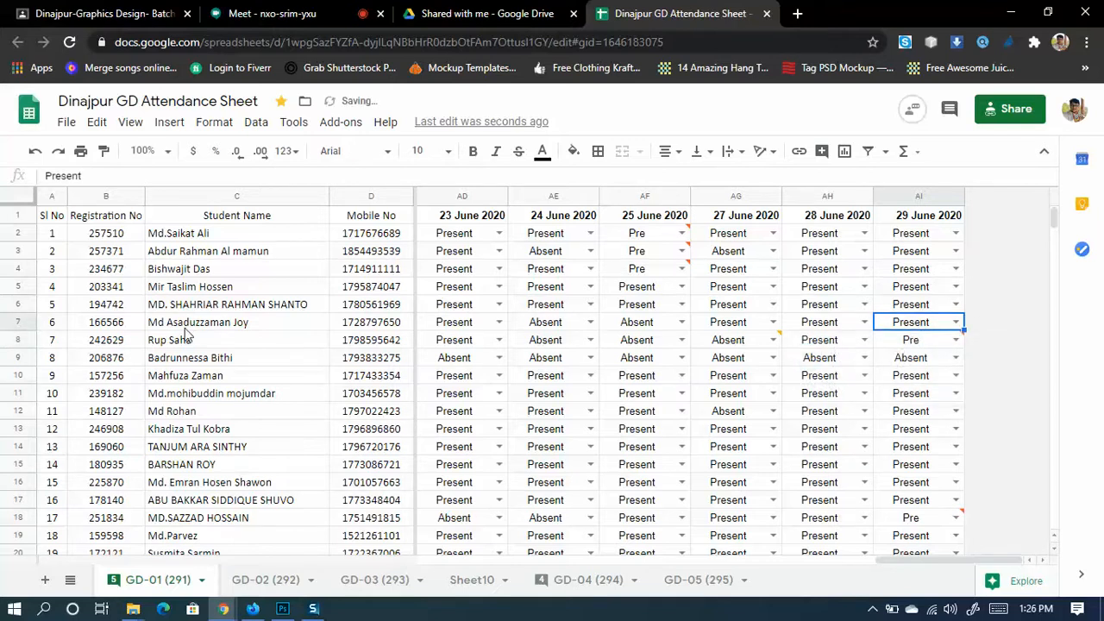
# Shorten the 29 June 2020 attendance entry in row 7 to "Pre"
pyautogui.doubleClick(948, 333)
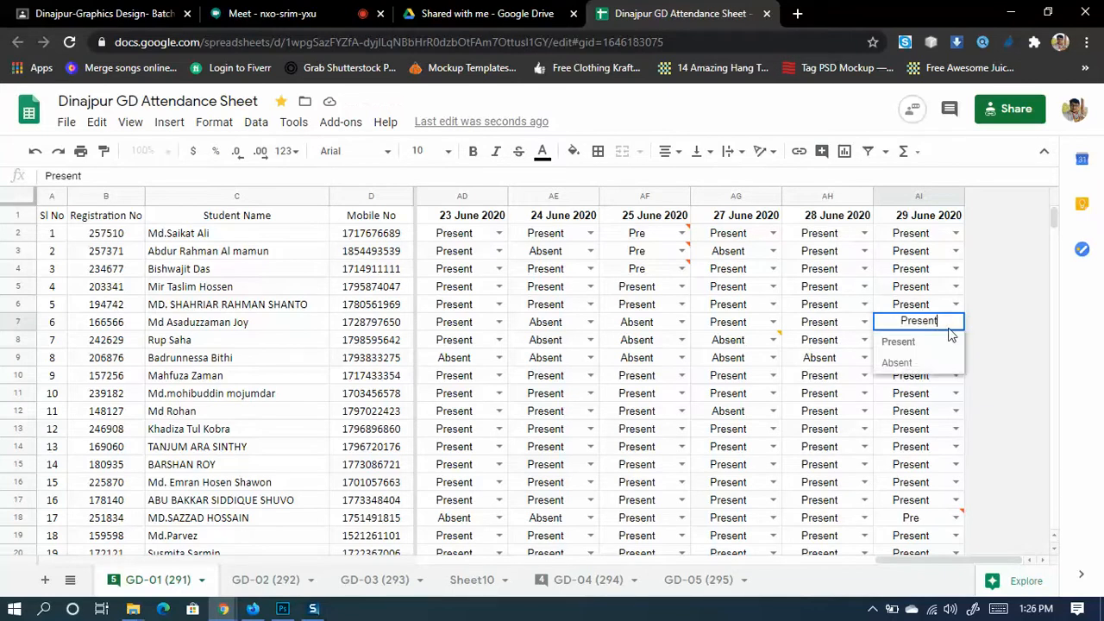
pyautogui.press('BackSpace')
pyautogui.press('BackSpace')
pyautogui.press('BackSpace')
pyautogui.press('BackSpace')
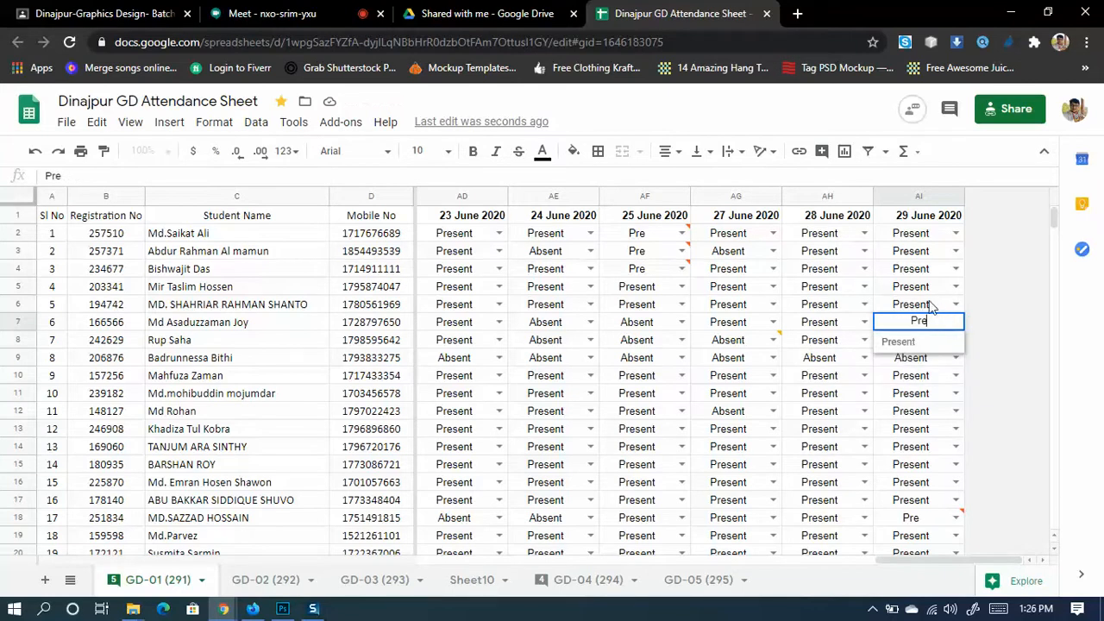
pyautogui.click(931, 306)
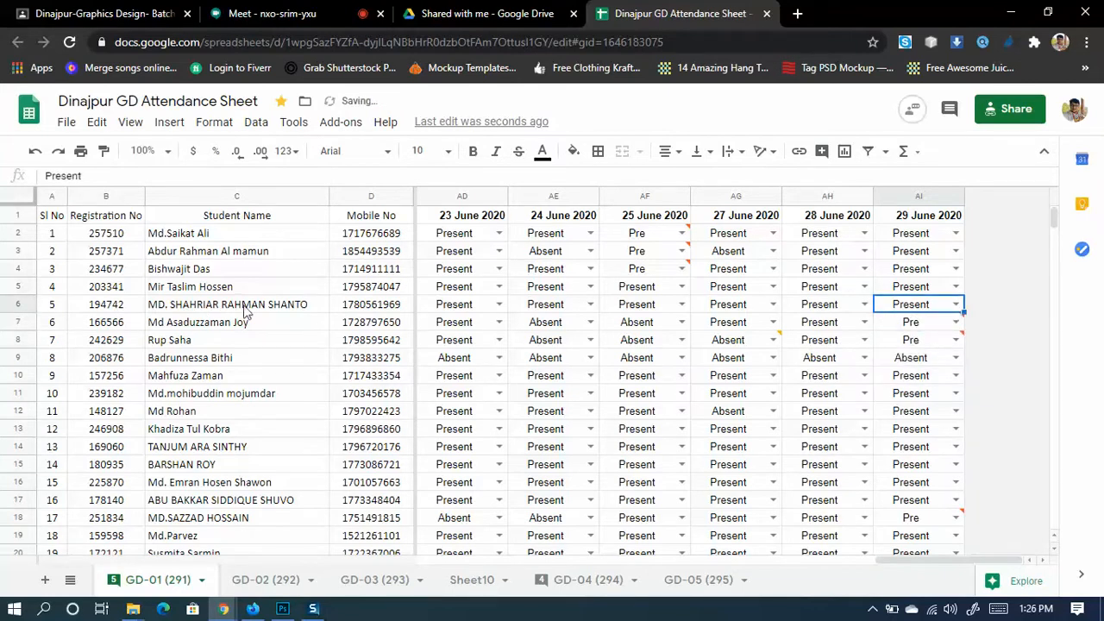
# Check the 29 June 2020 entry in row 5 and shorten the one in row 4 to "Pre"
pyautogui.click(924, 292)
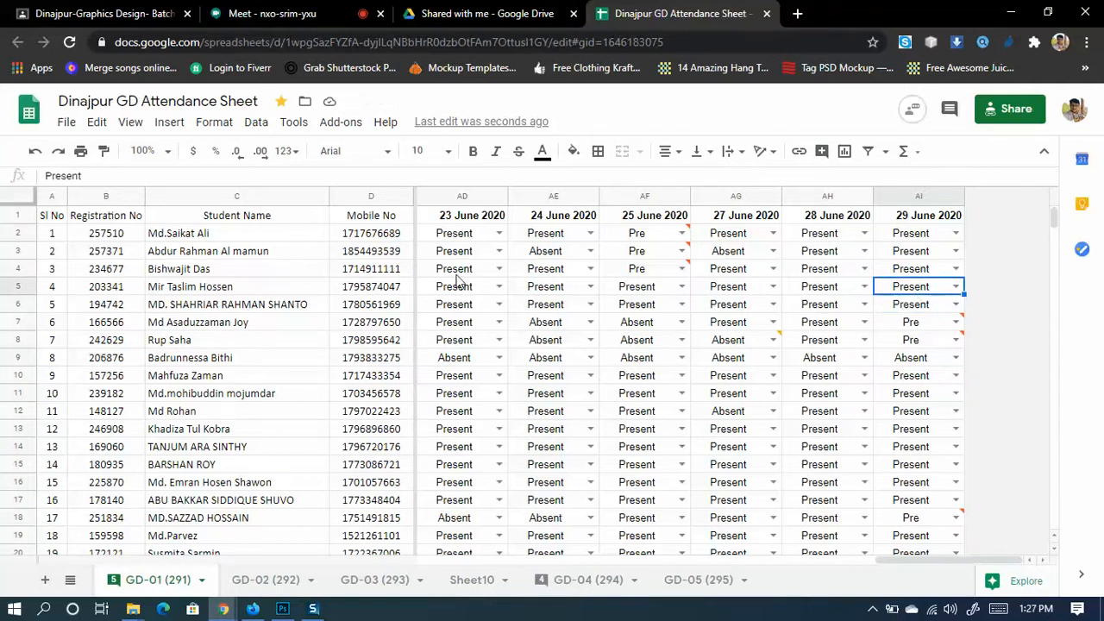
pyautogui.click(918, 273)
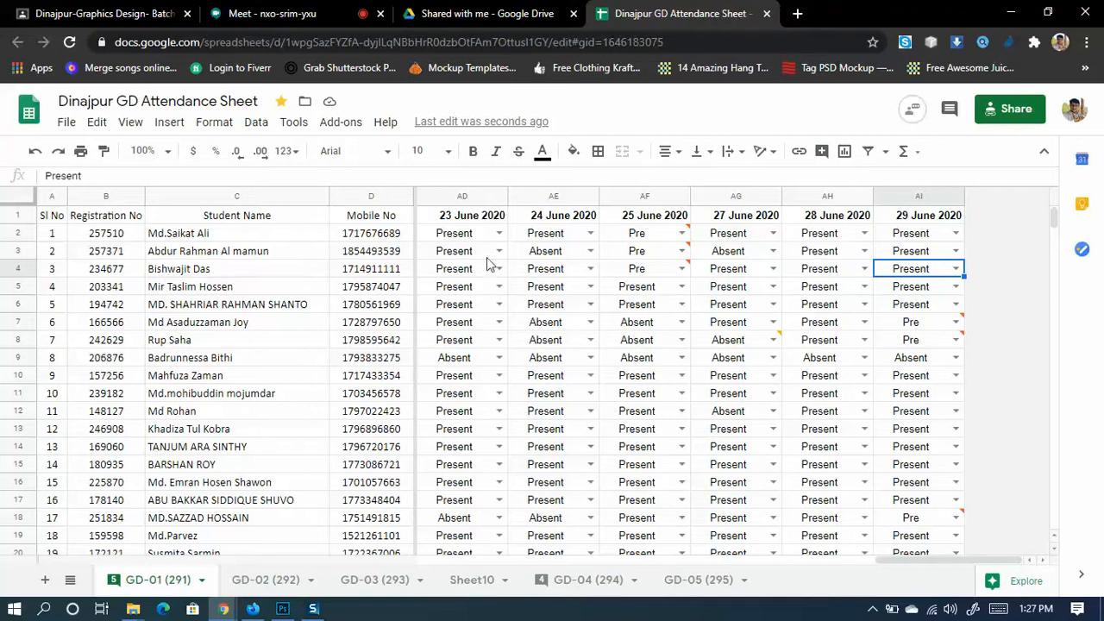
pyautogui.doubleClick(943, 276)
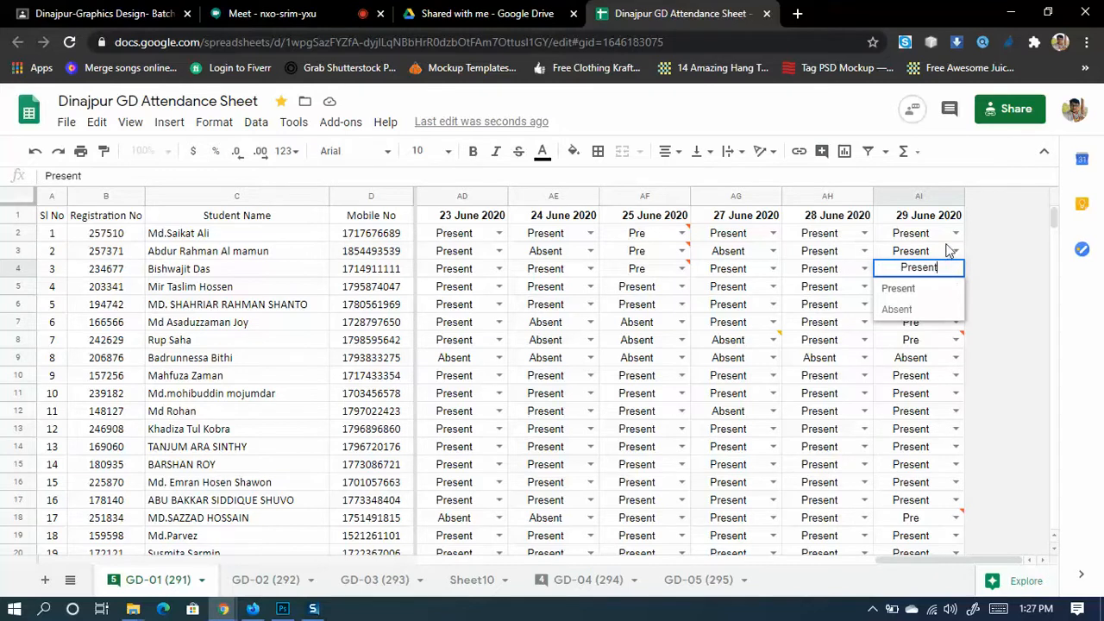
pyautogui.press('BackSpace')
pyautogui.press('BackSpace')
pyautogui.press('BackSpace')
pyautogui.press('BackSpace')
pyautogui.click(953, 256)
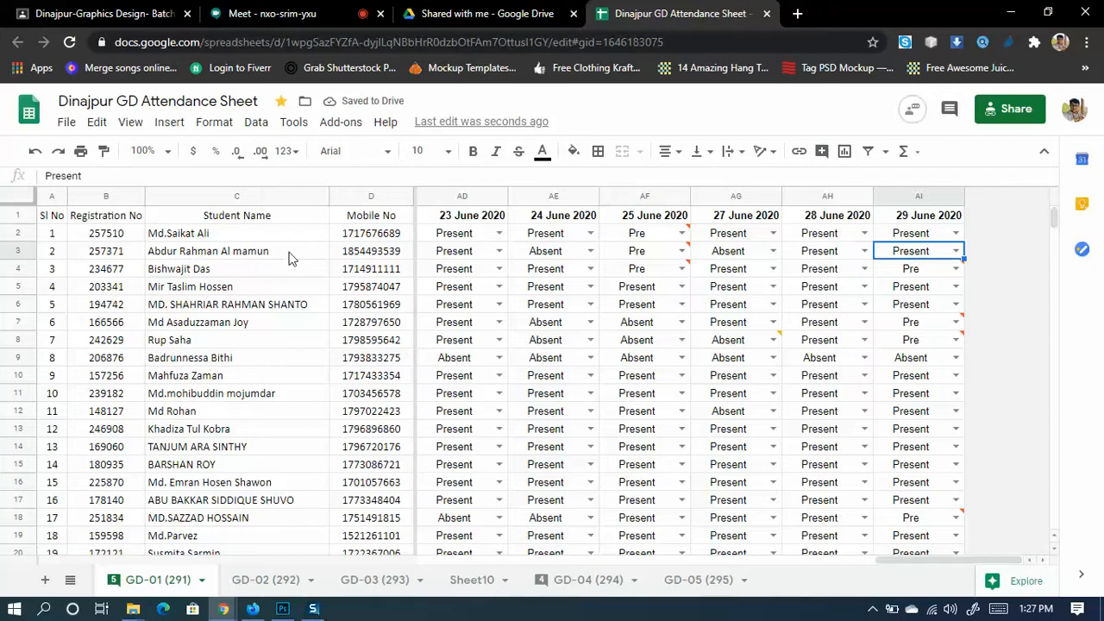
# Shorten the 29 June 2020 attendance entry in row 3 to "Pre"
pyautogui.doubleClick(936, 251)
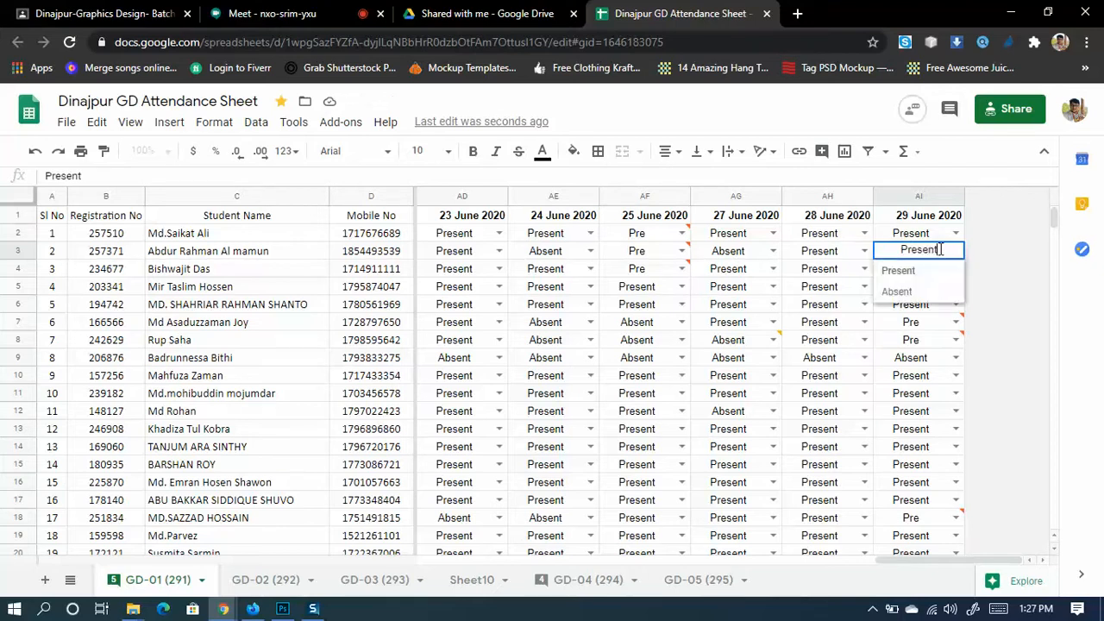
pyautogui.press('BackSpace')
pyautogui.press('BackSpace')
pyautogui.press('BackSpace')
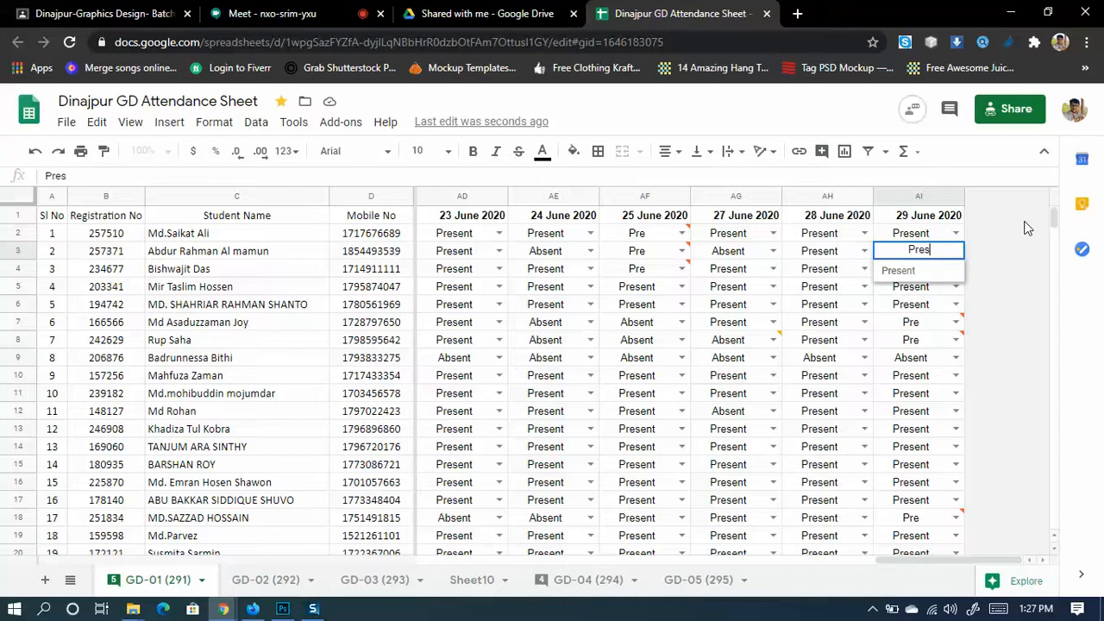
pyautogui.press('BackSpace')
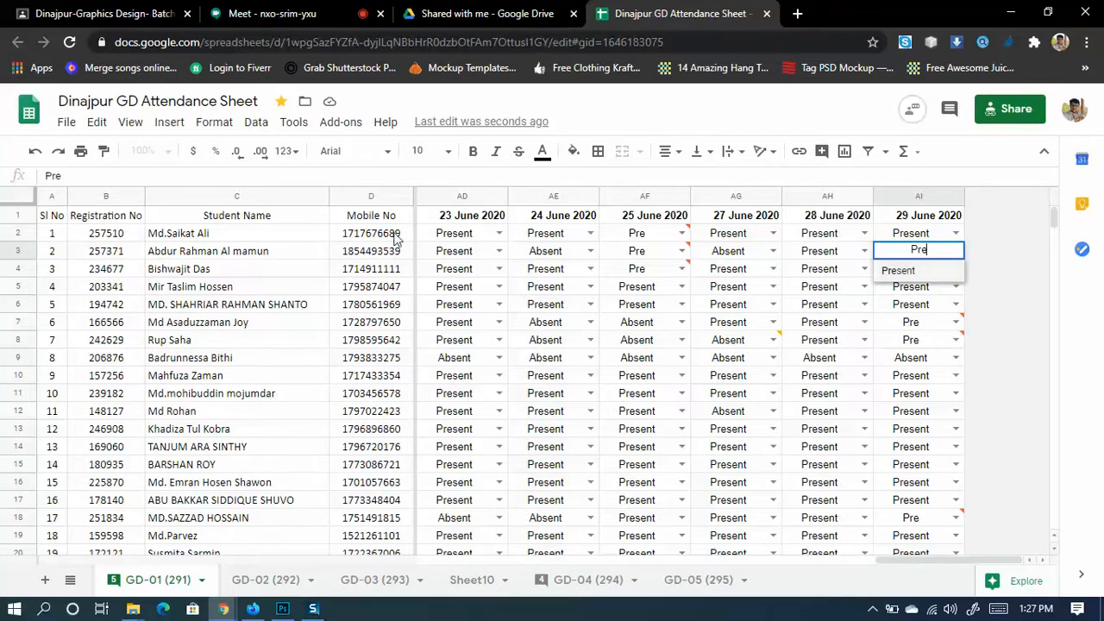
pyautogui.click(928, 236)
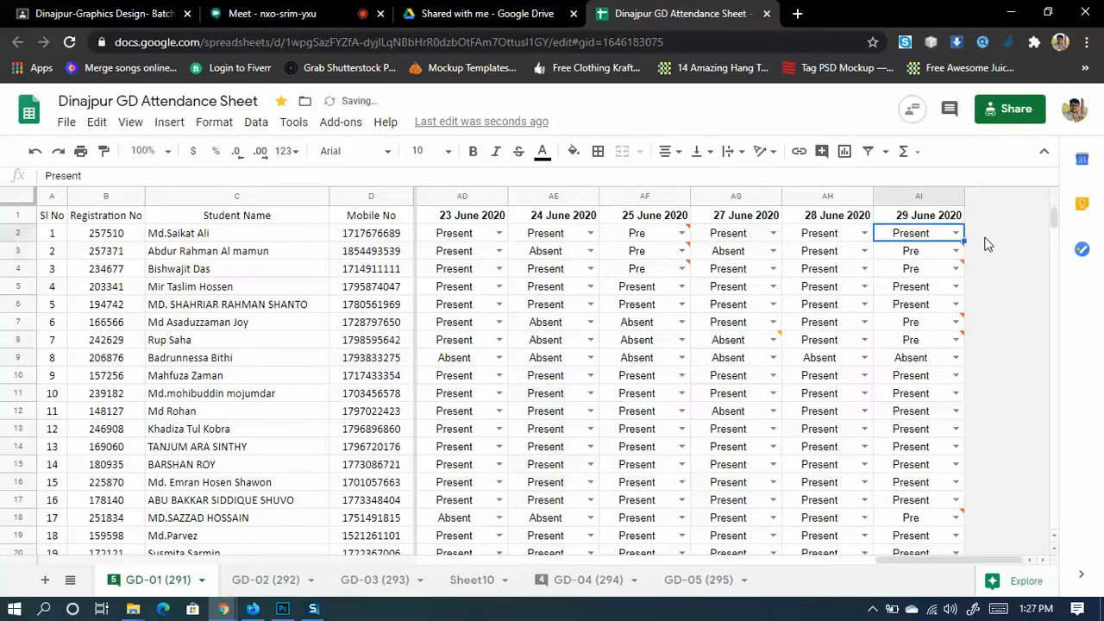
# Look over the whole 29 June 2020 attendance column and return to the Google Meet call
pyautogui.scroll(-5, 994, 368)
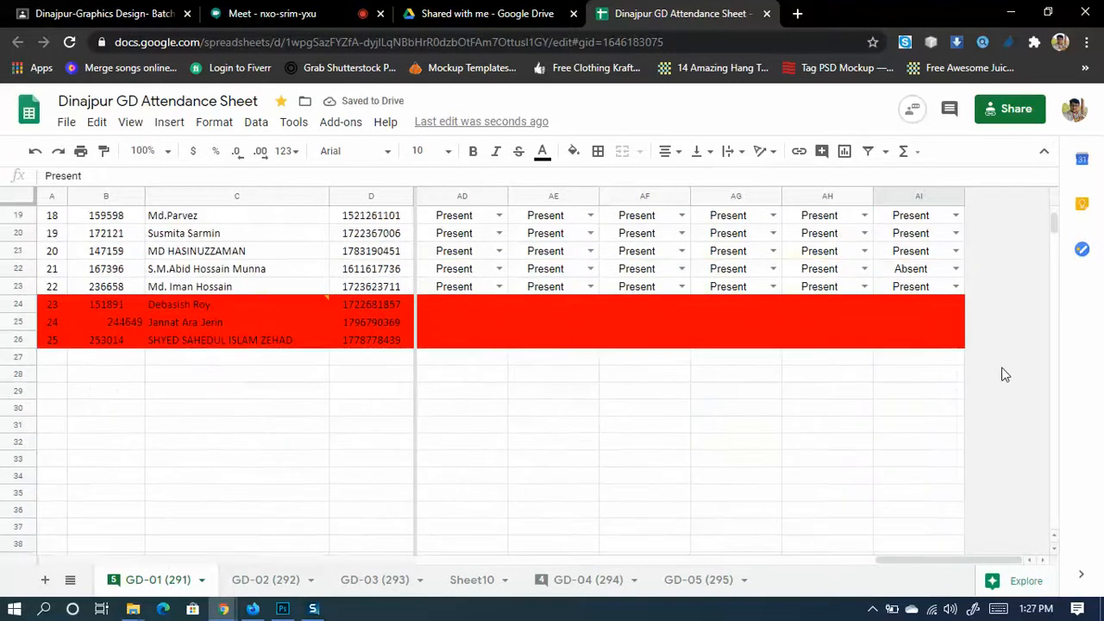
pyautogui.scroll(4, 1005, 367)
pyautogui.scroll(2, 1008, 370)
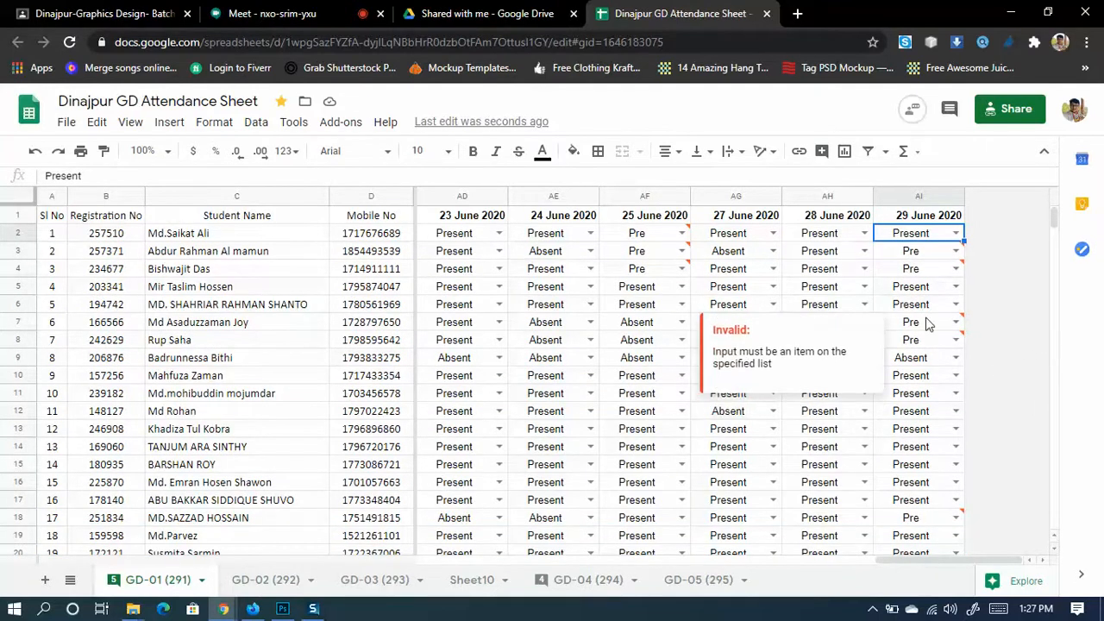
pyautogui.click(246, 11)
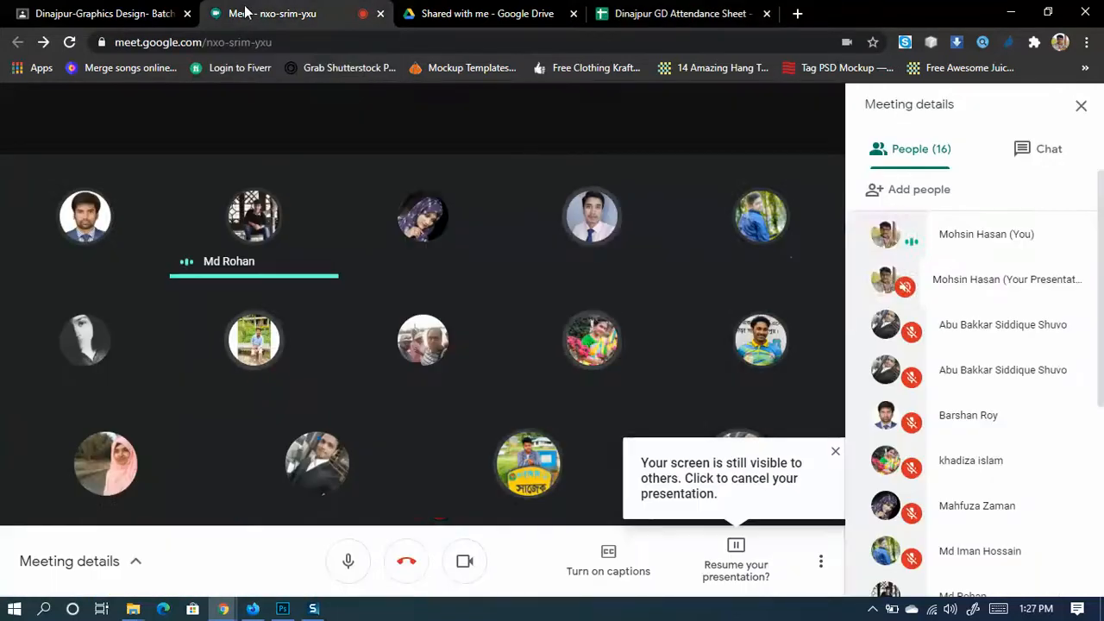